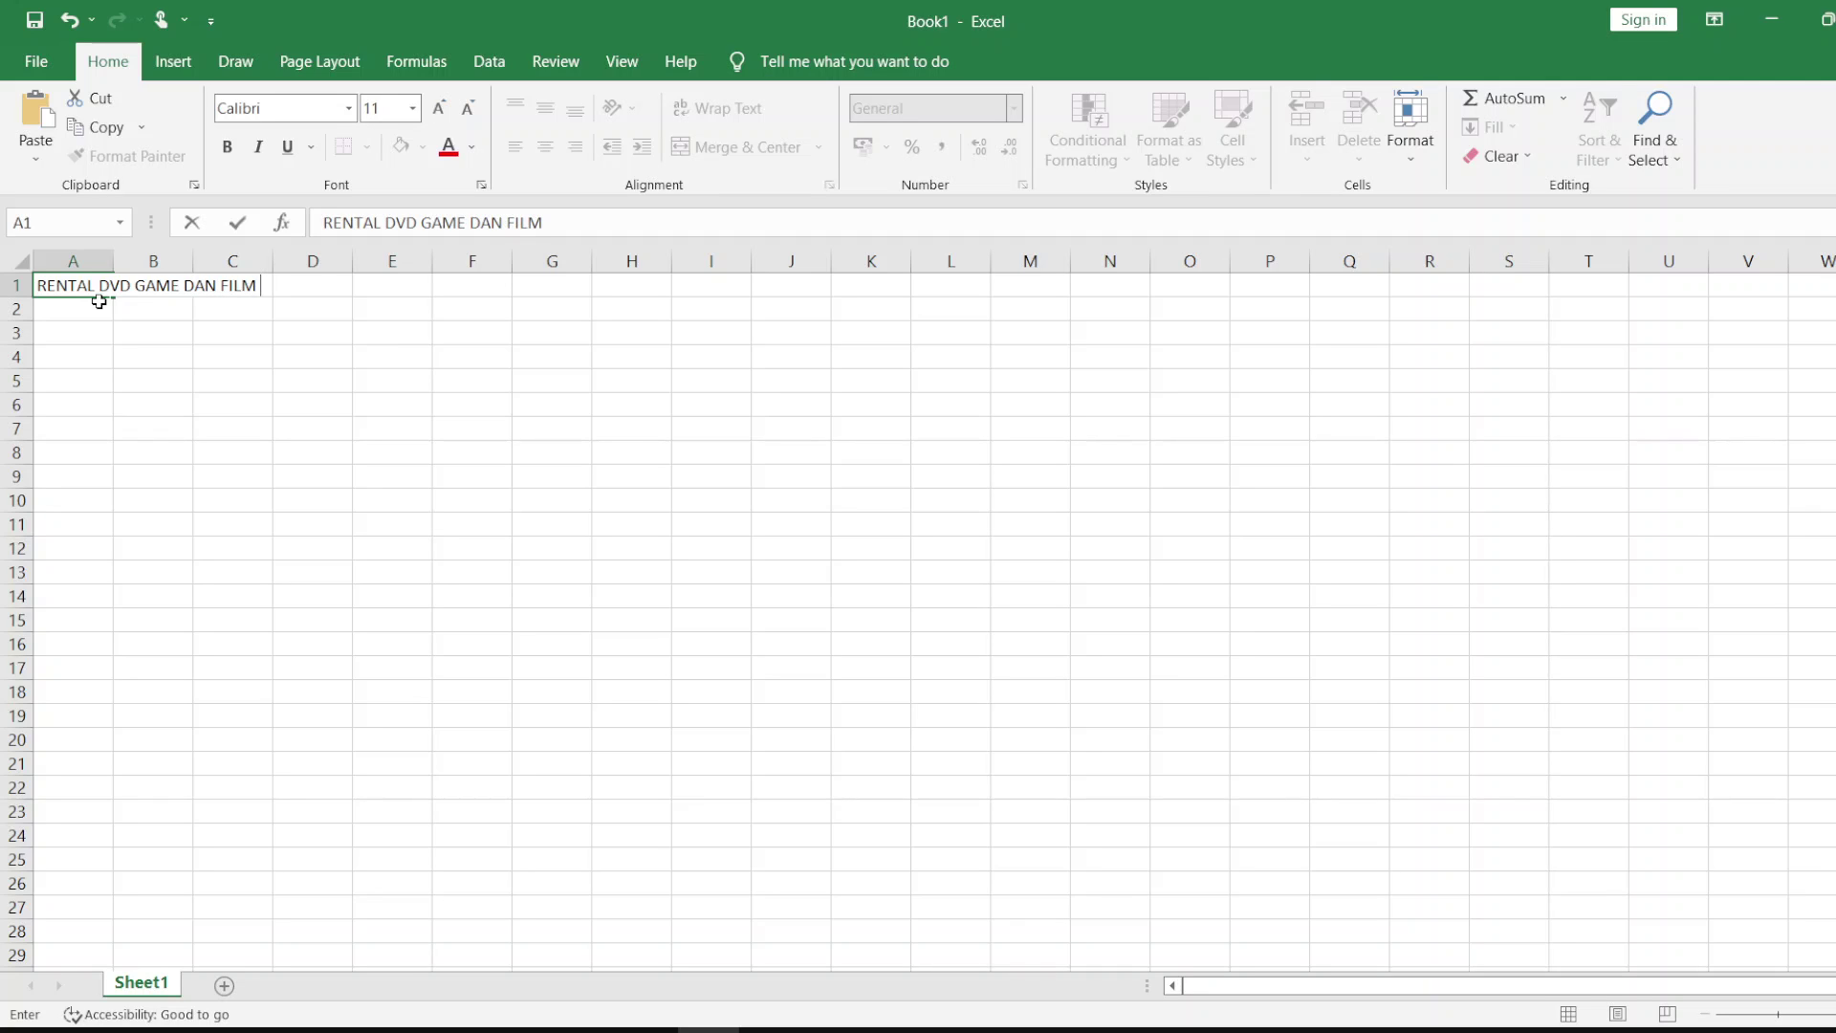
Step: Complete the title in A1 so it reads RENTAL DVD GAME DAN FILM ARVAMART
type("ARVAMAR")
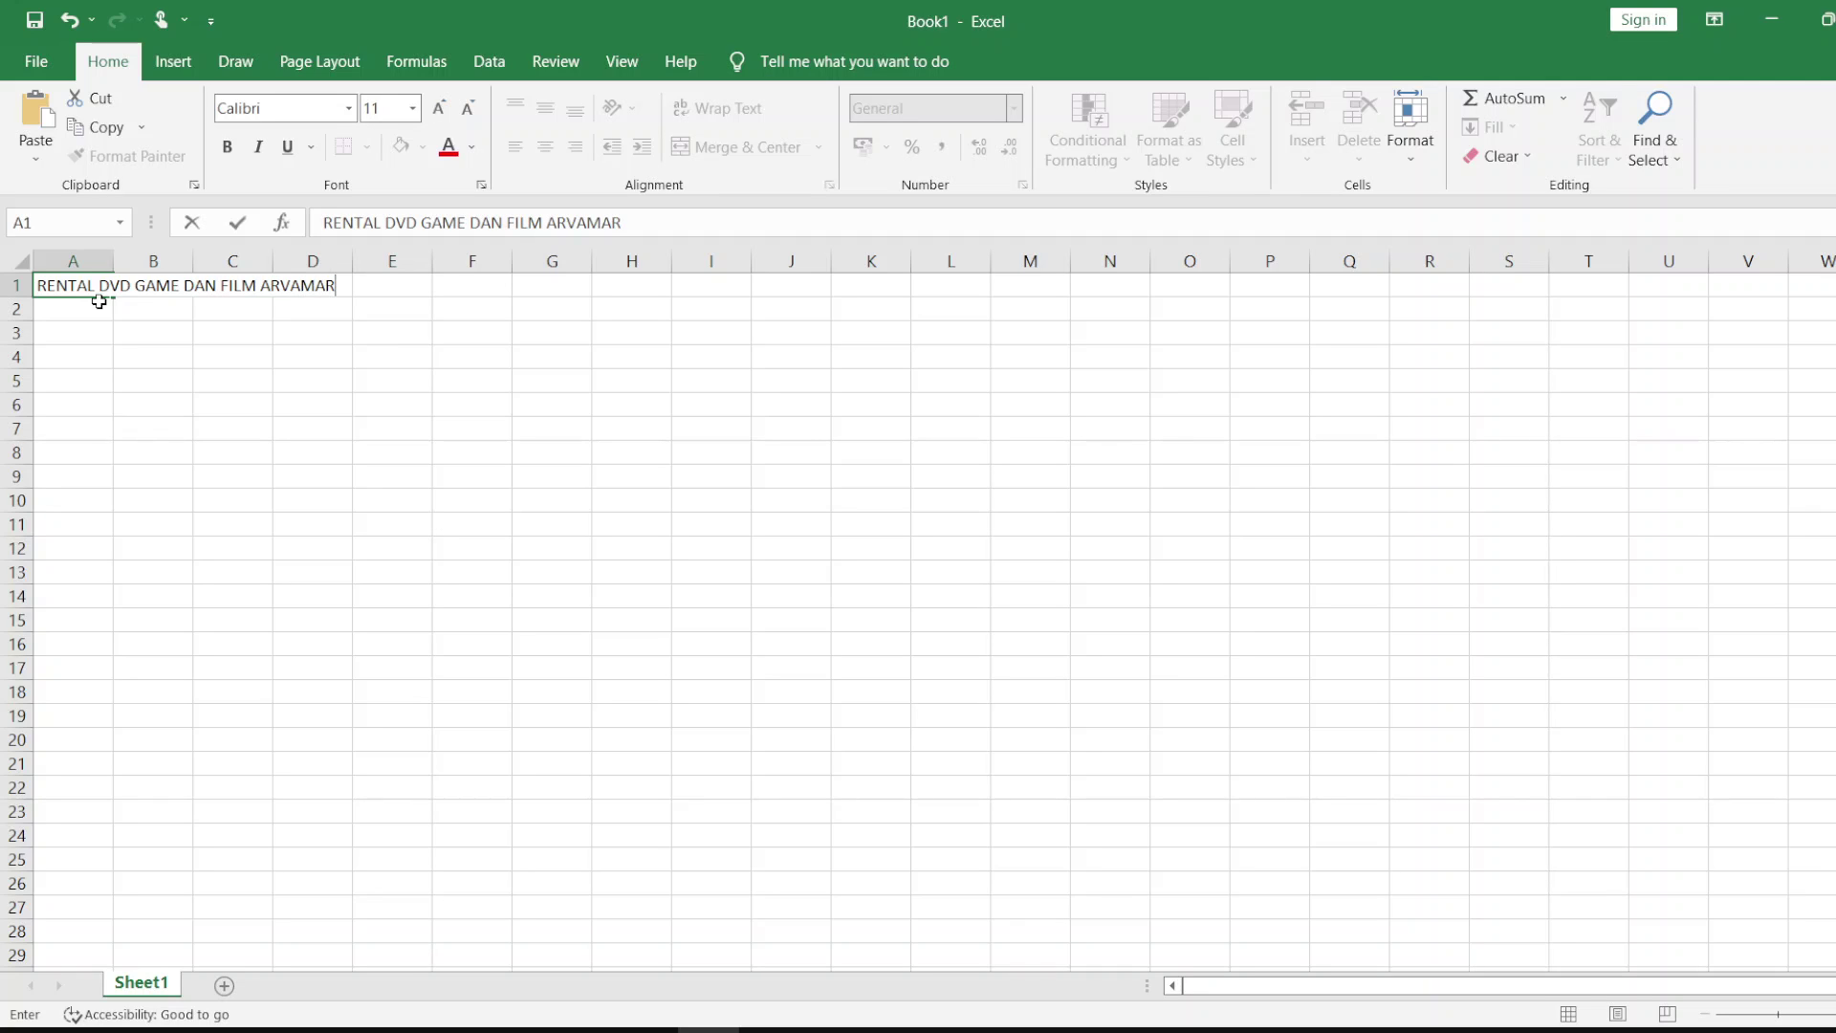
type("T")
key("Return")
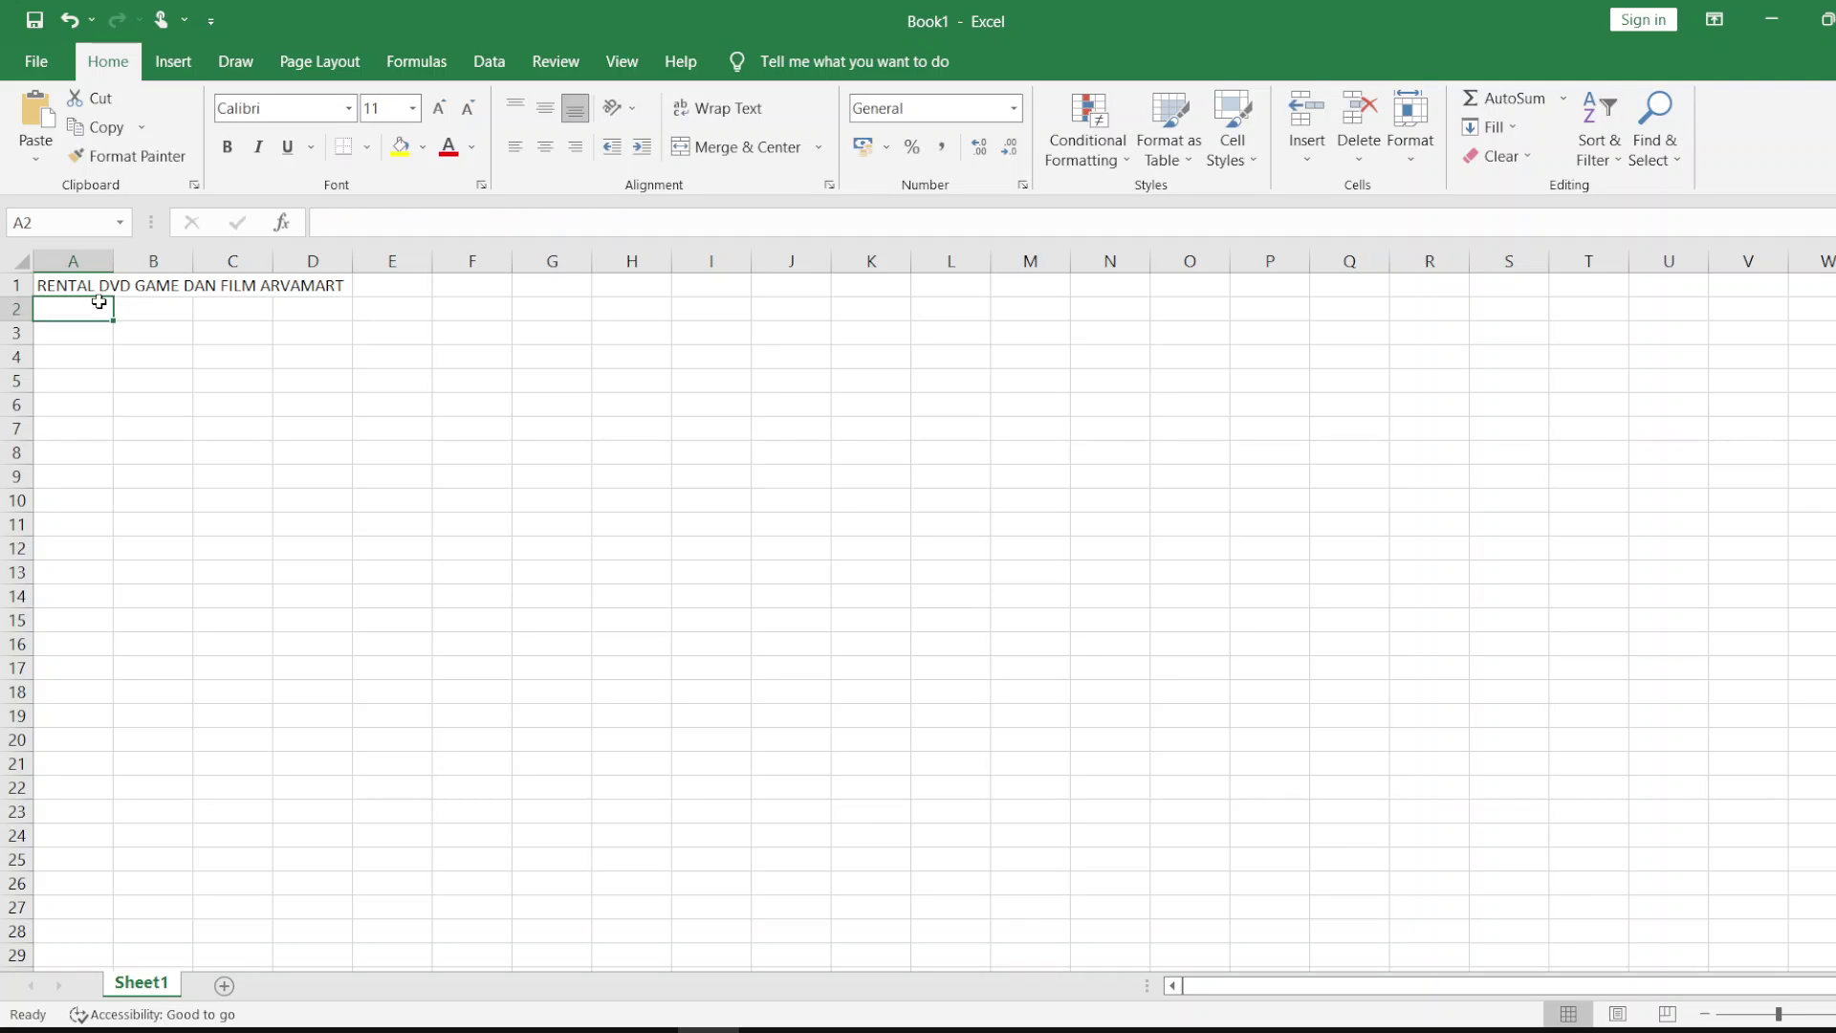
Step: Enter the column headers No. in A2 and Pelanggan in B2
type("N")
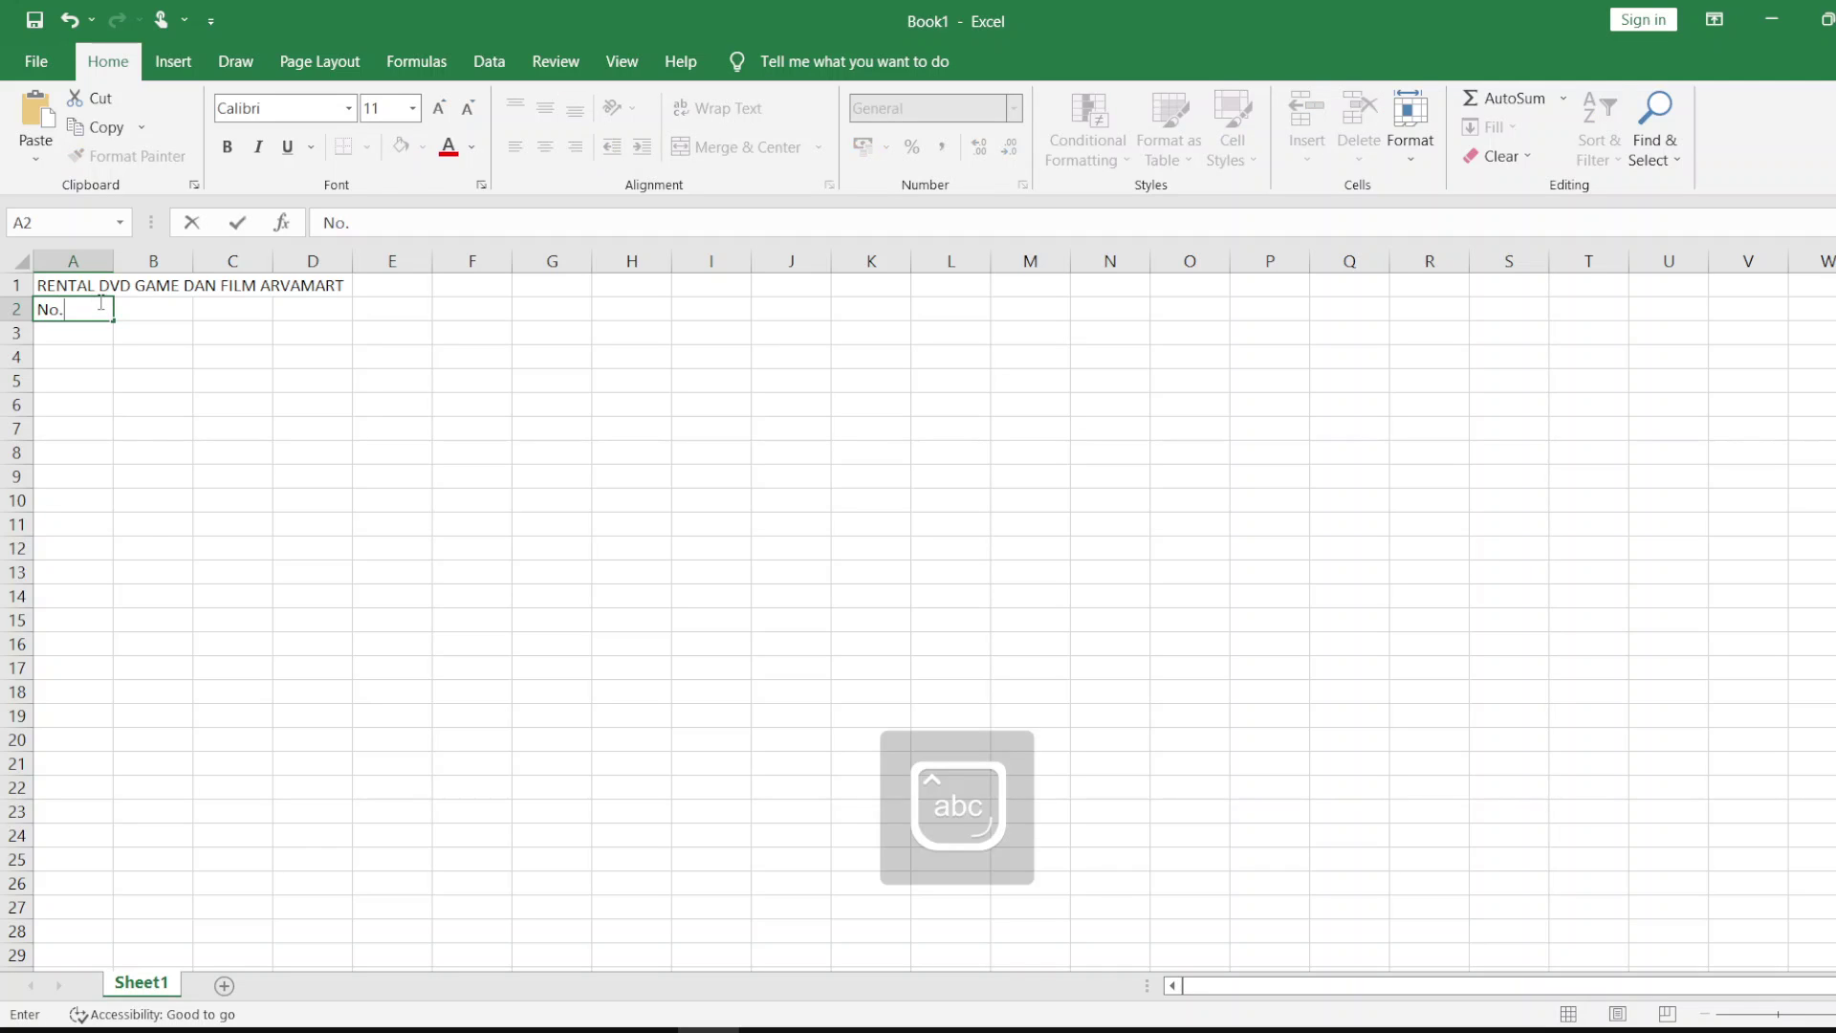
type("o.")
key("Tab")
type("P")
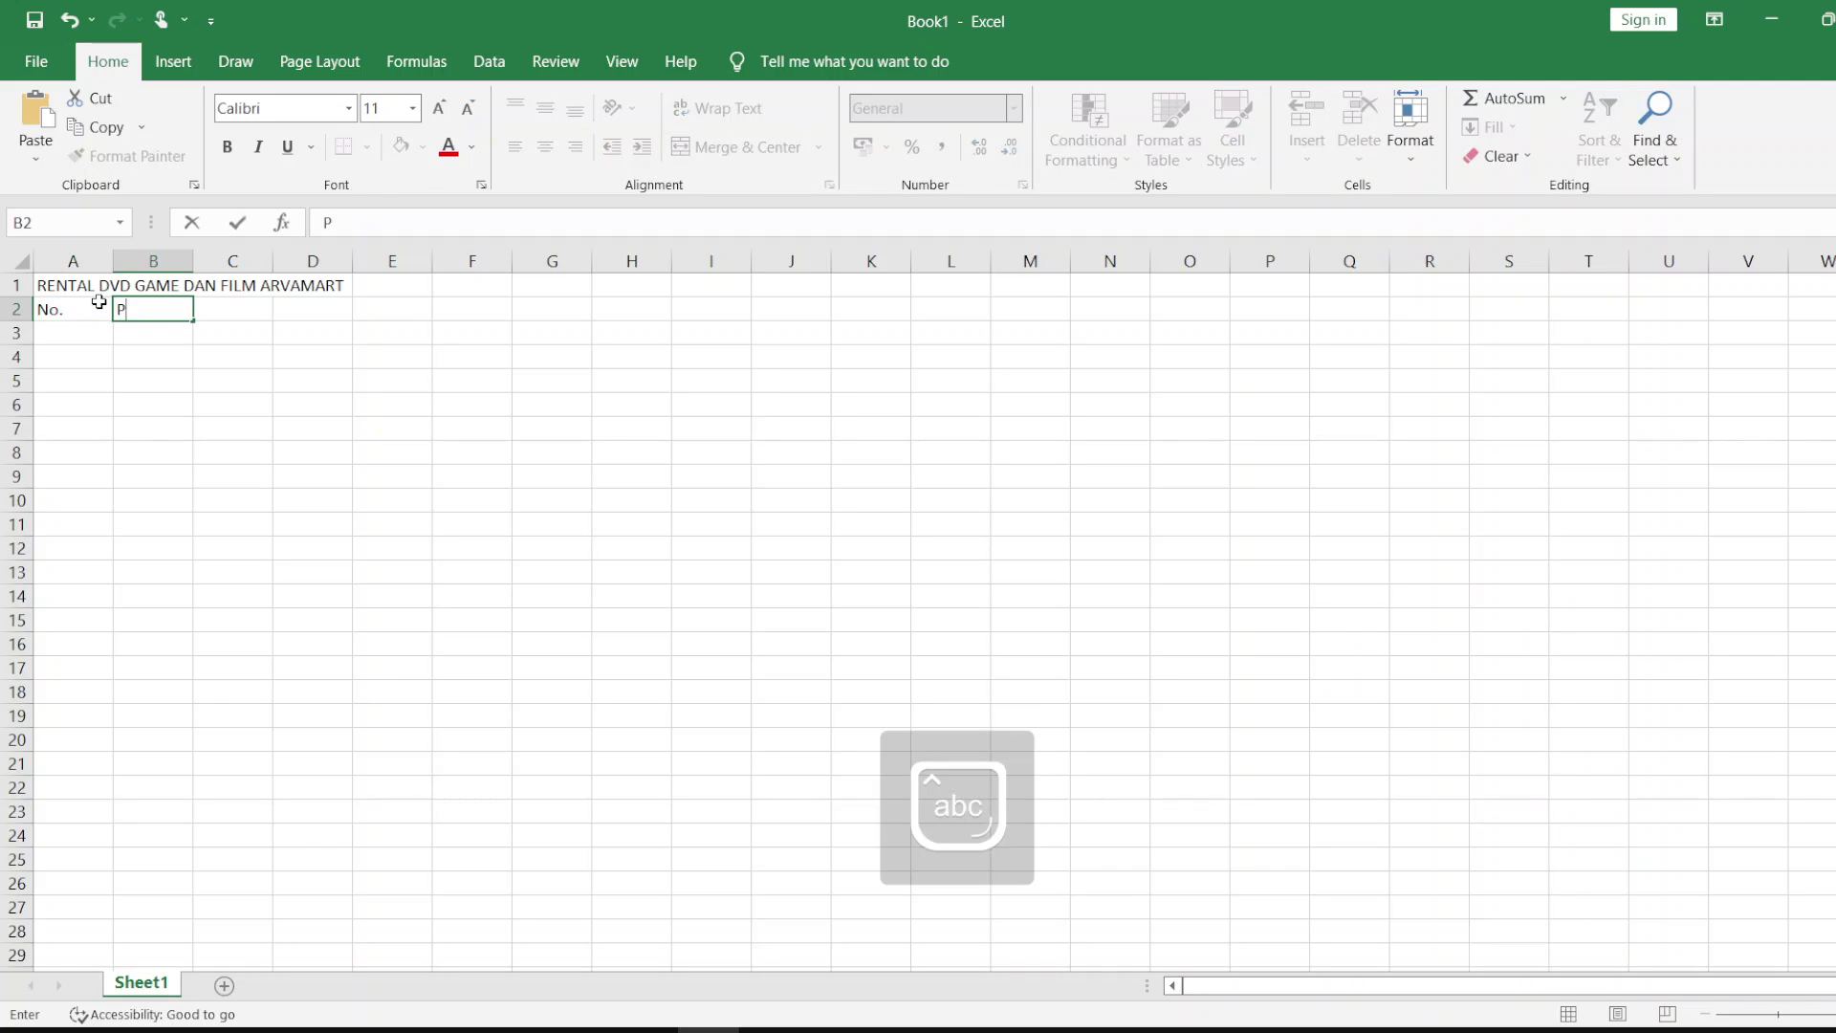
type("elanggan")
key("Tab")
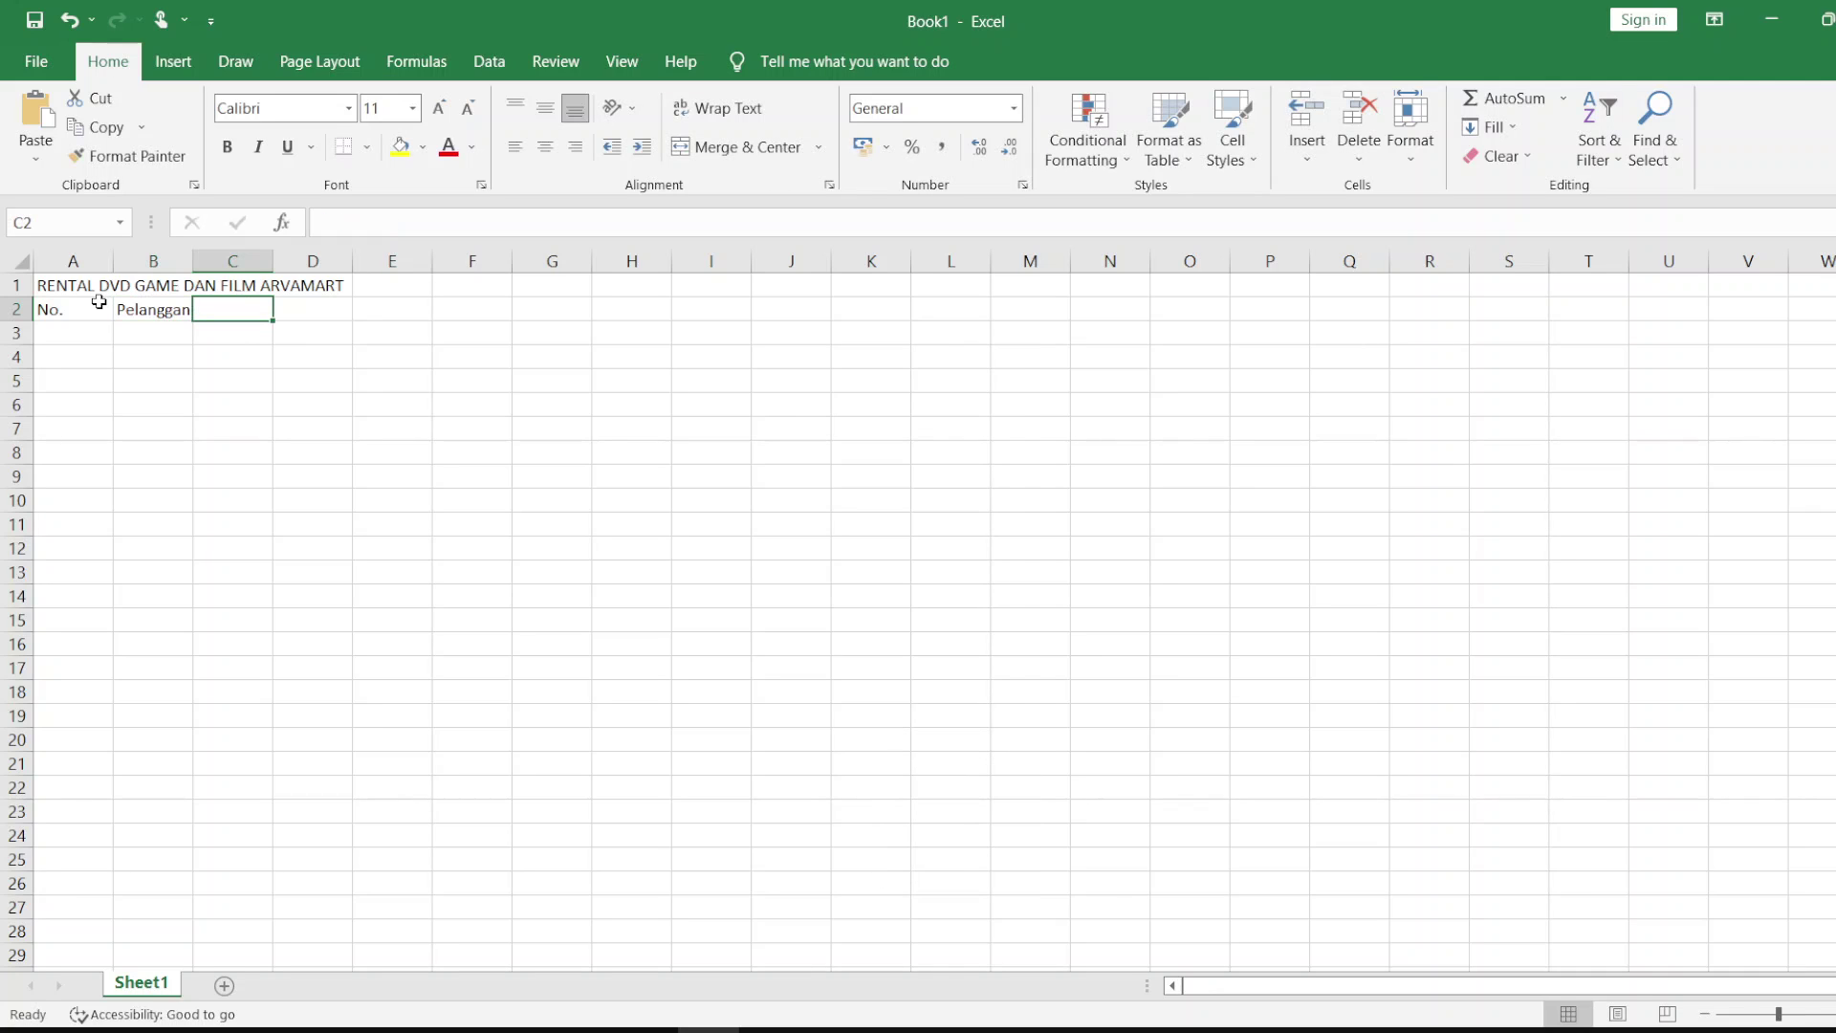
Step: Enter the column header Judul DVD in C2
key("Caps_Lock")
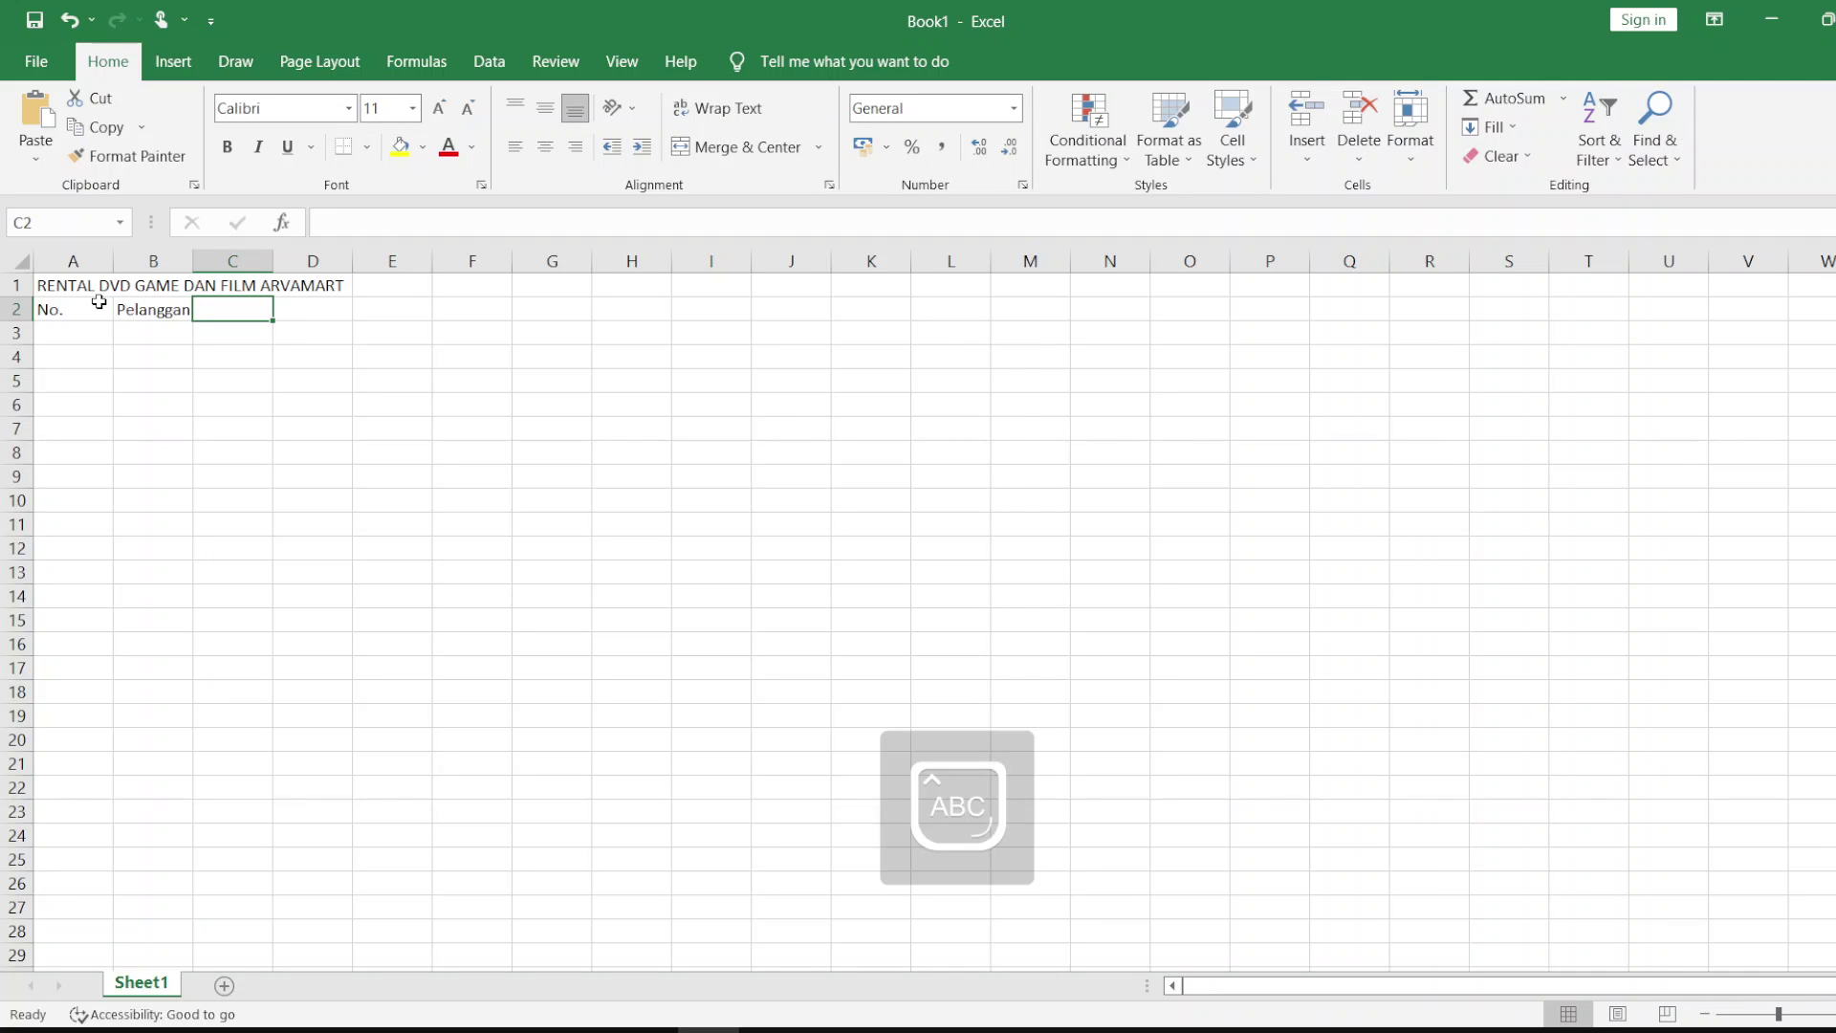
type("Judul")
key("Caps_Lock")
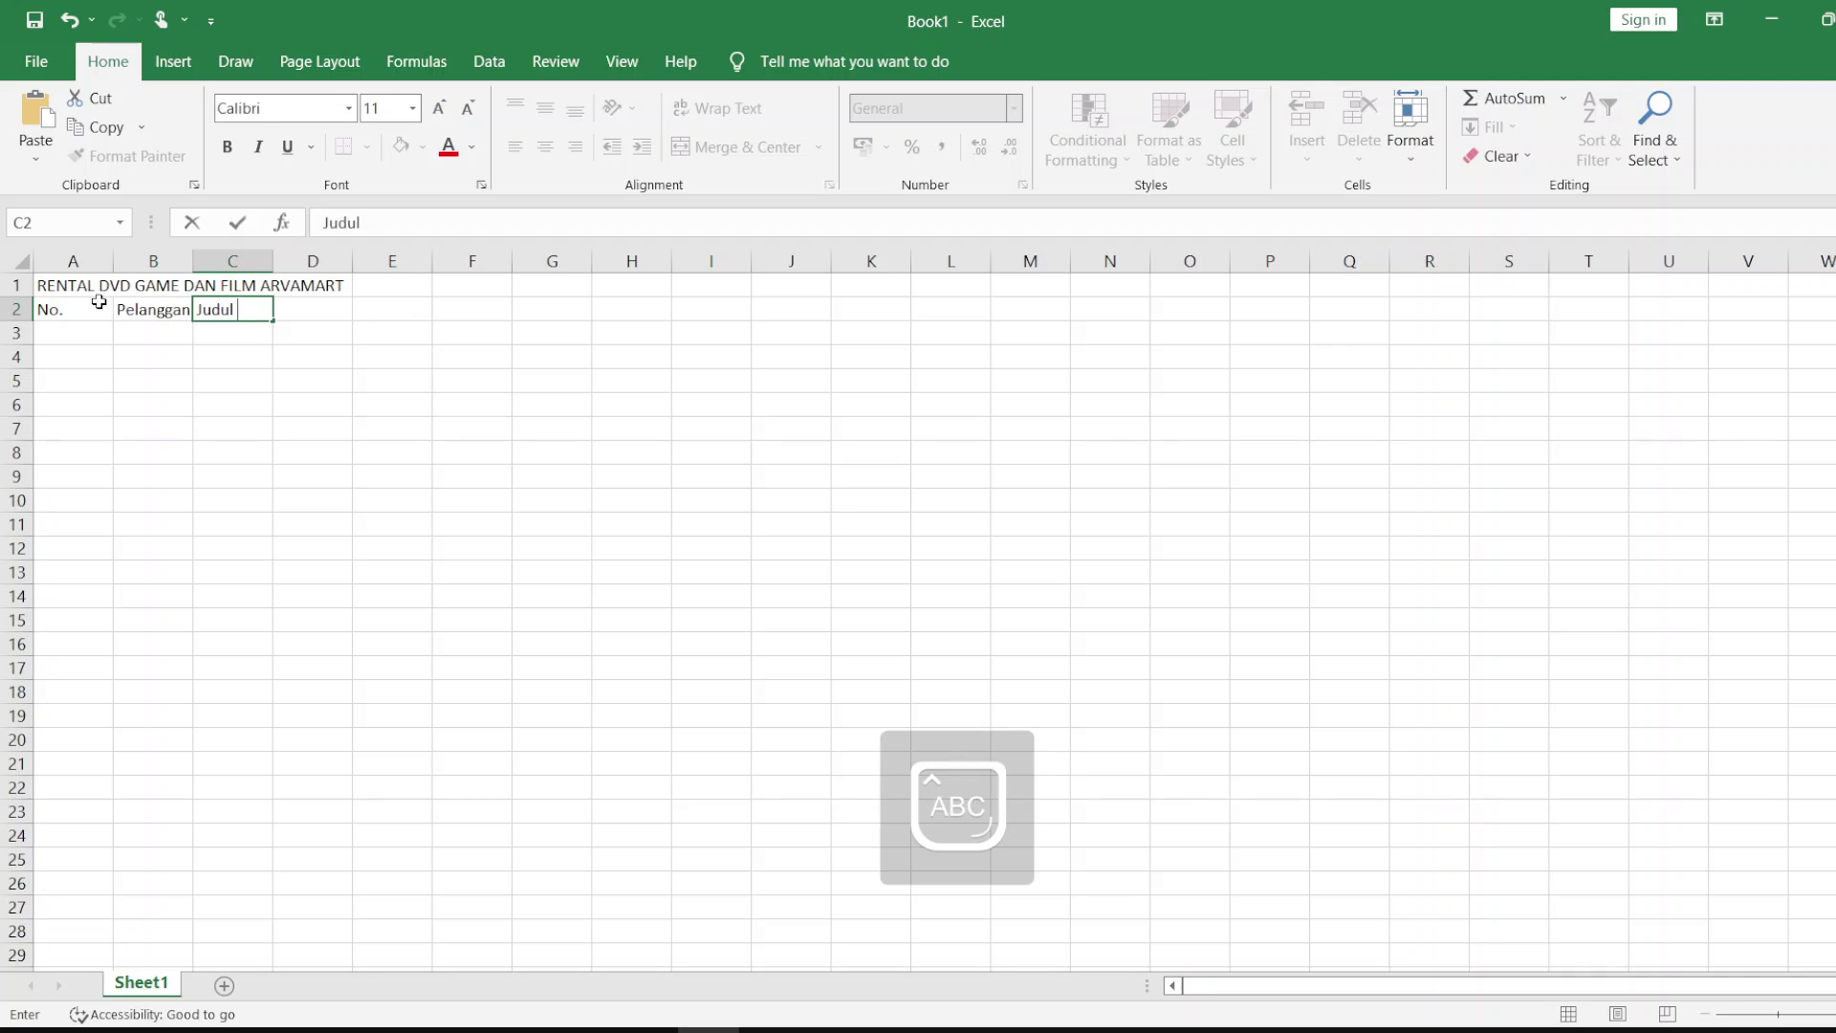
type("DVD")
key("Tab")
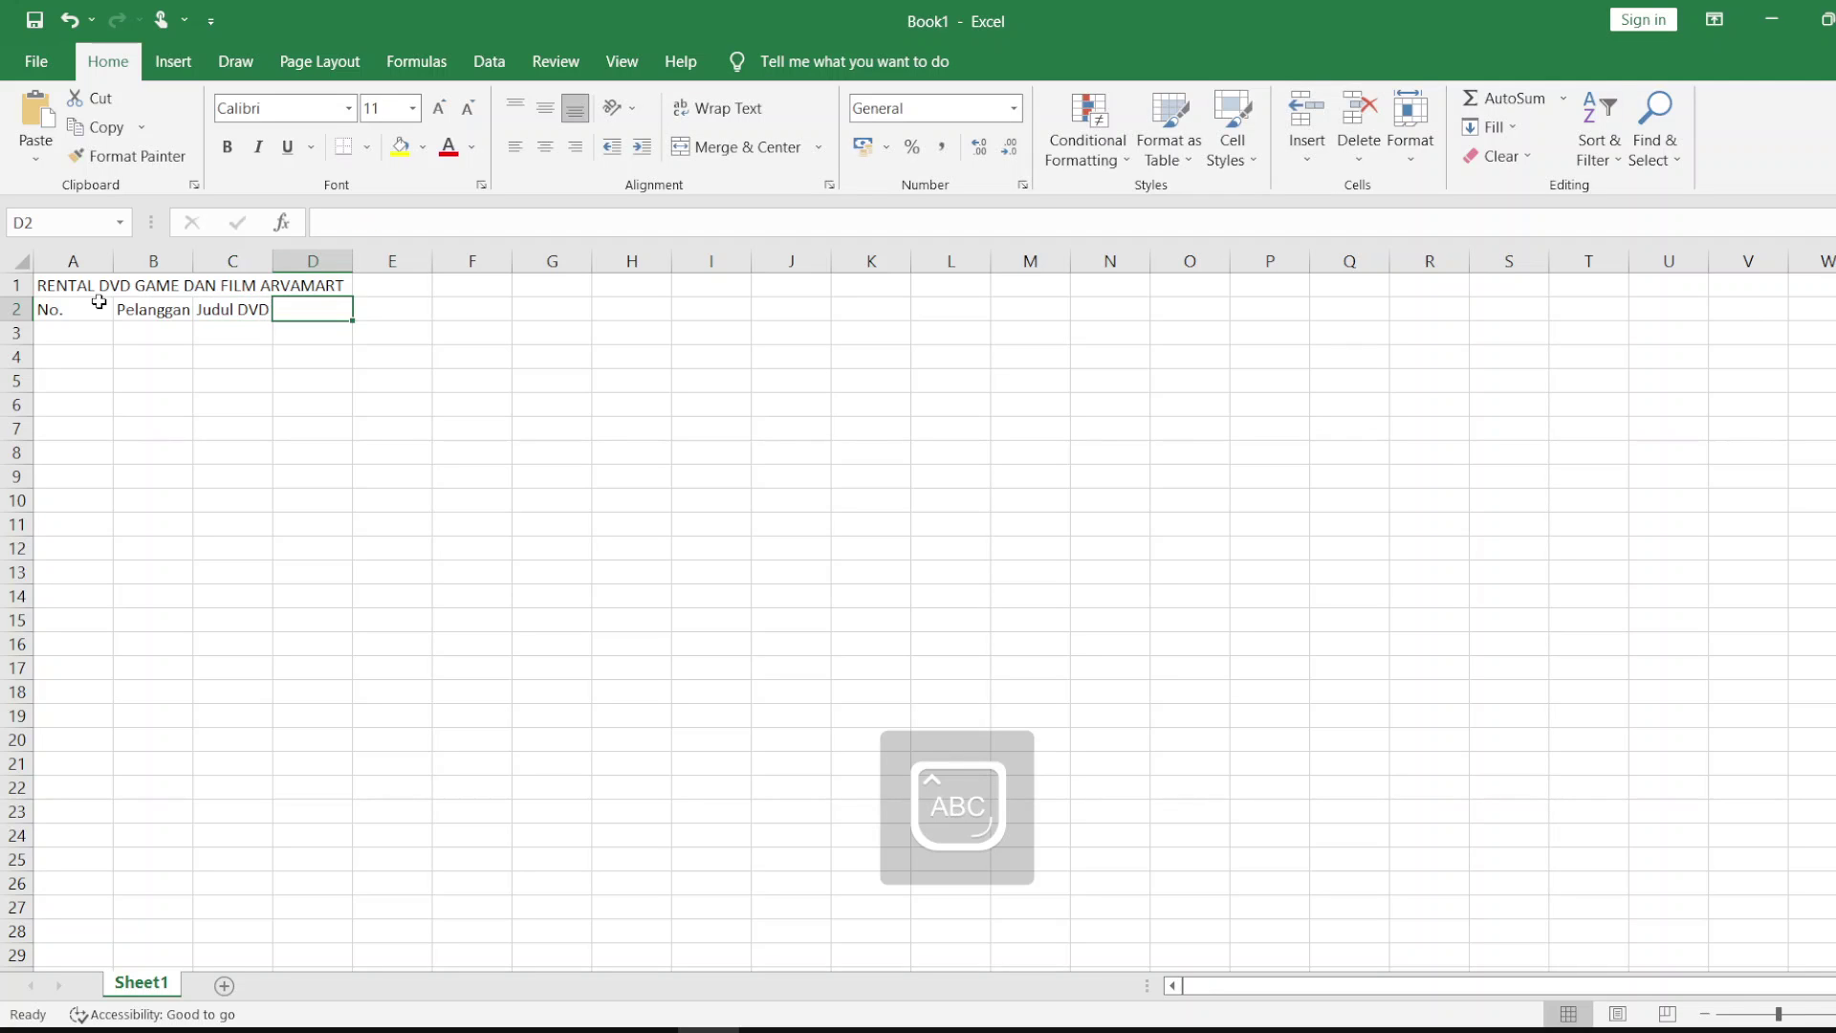
Step: Enter the column header Harga Sewa / Hari in D2
key("Caps_Lock")
type("h")
key("Caps_Lock")
type("A")
key("BackSpace")
key("BackSpace")
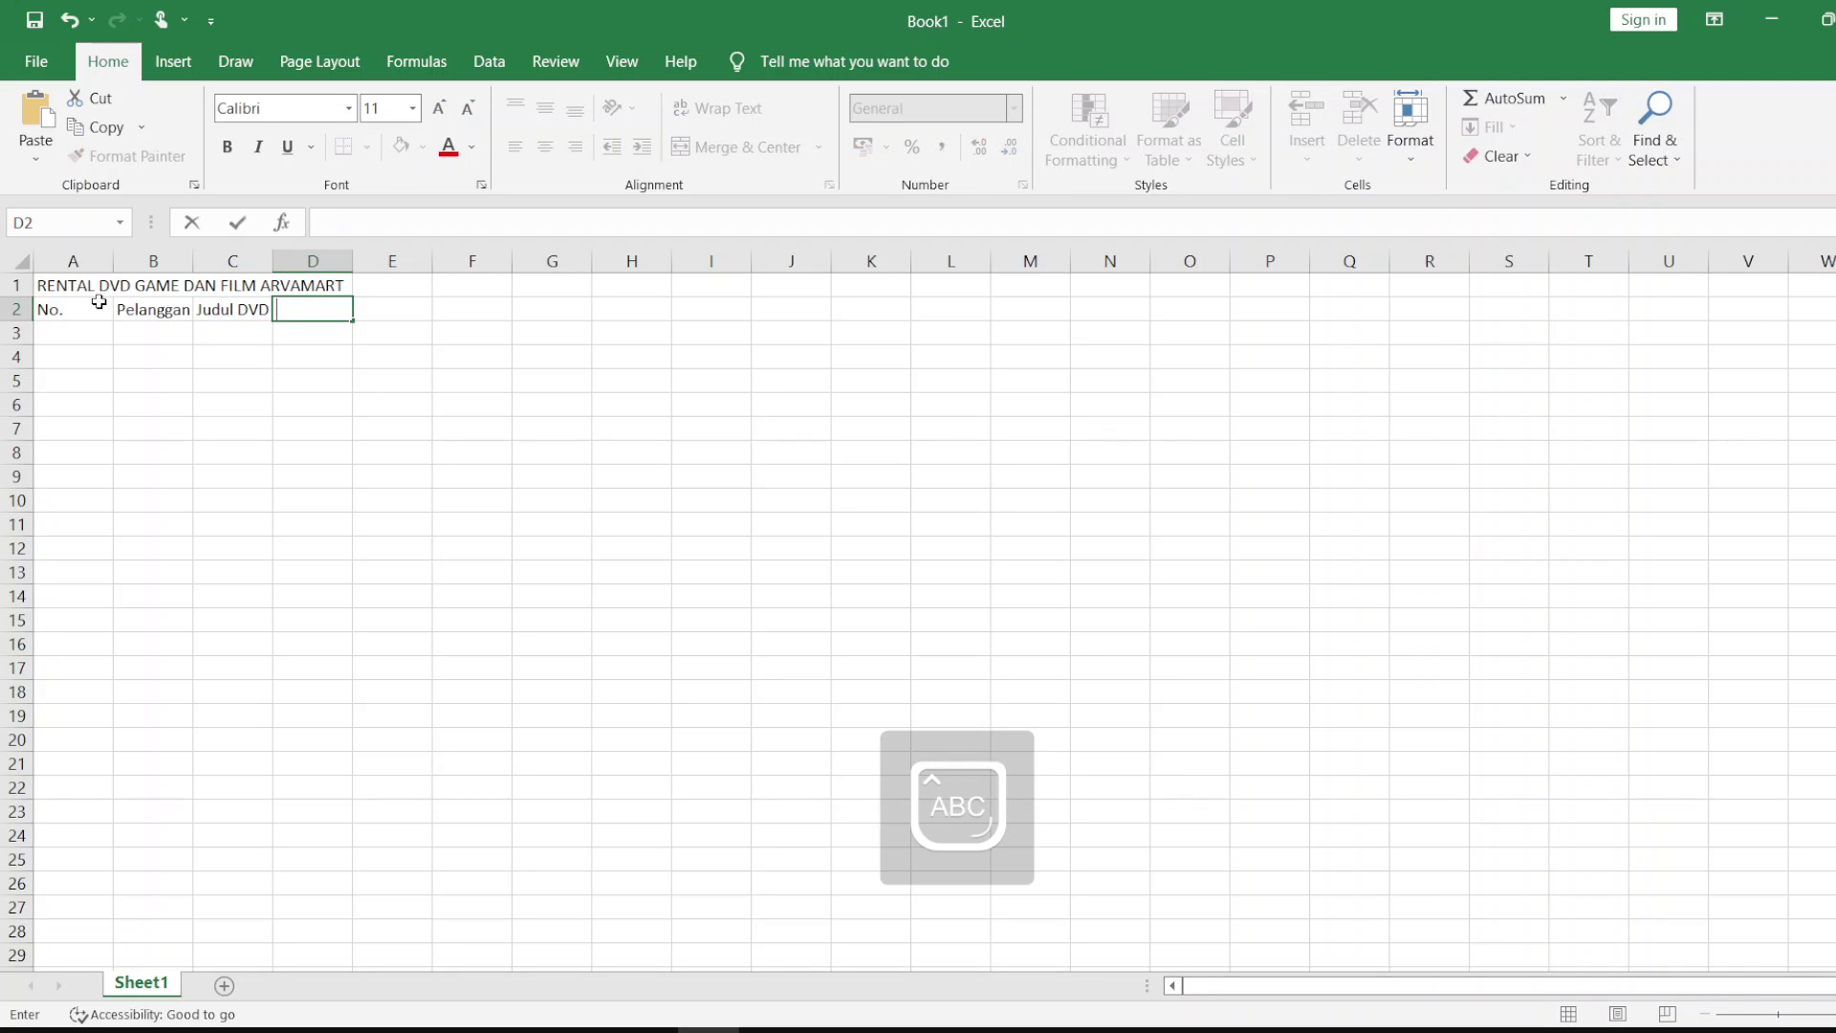
type("H")
key("Caps_Lock")
type("arga")
key("Caps_Lock")
type("S")
key("Caps_Lock")
type("ewa")
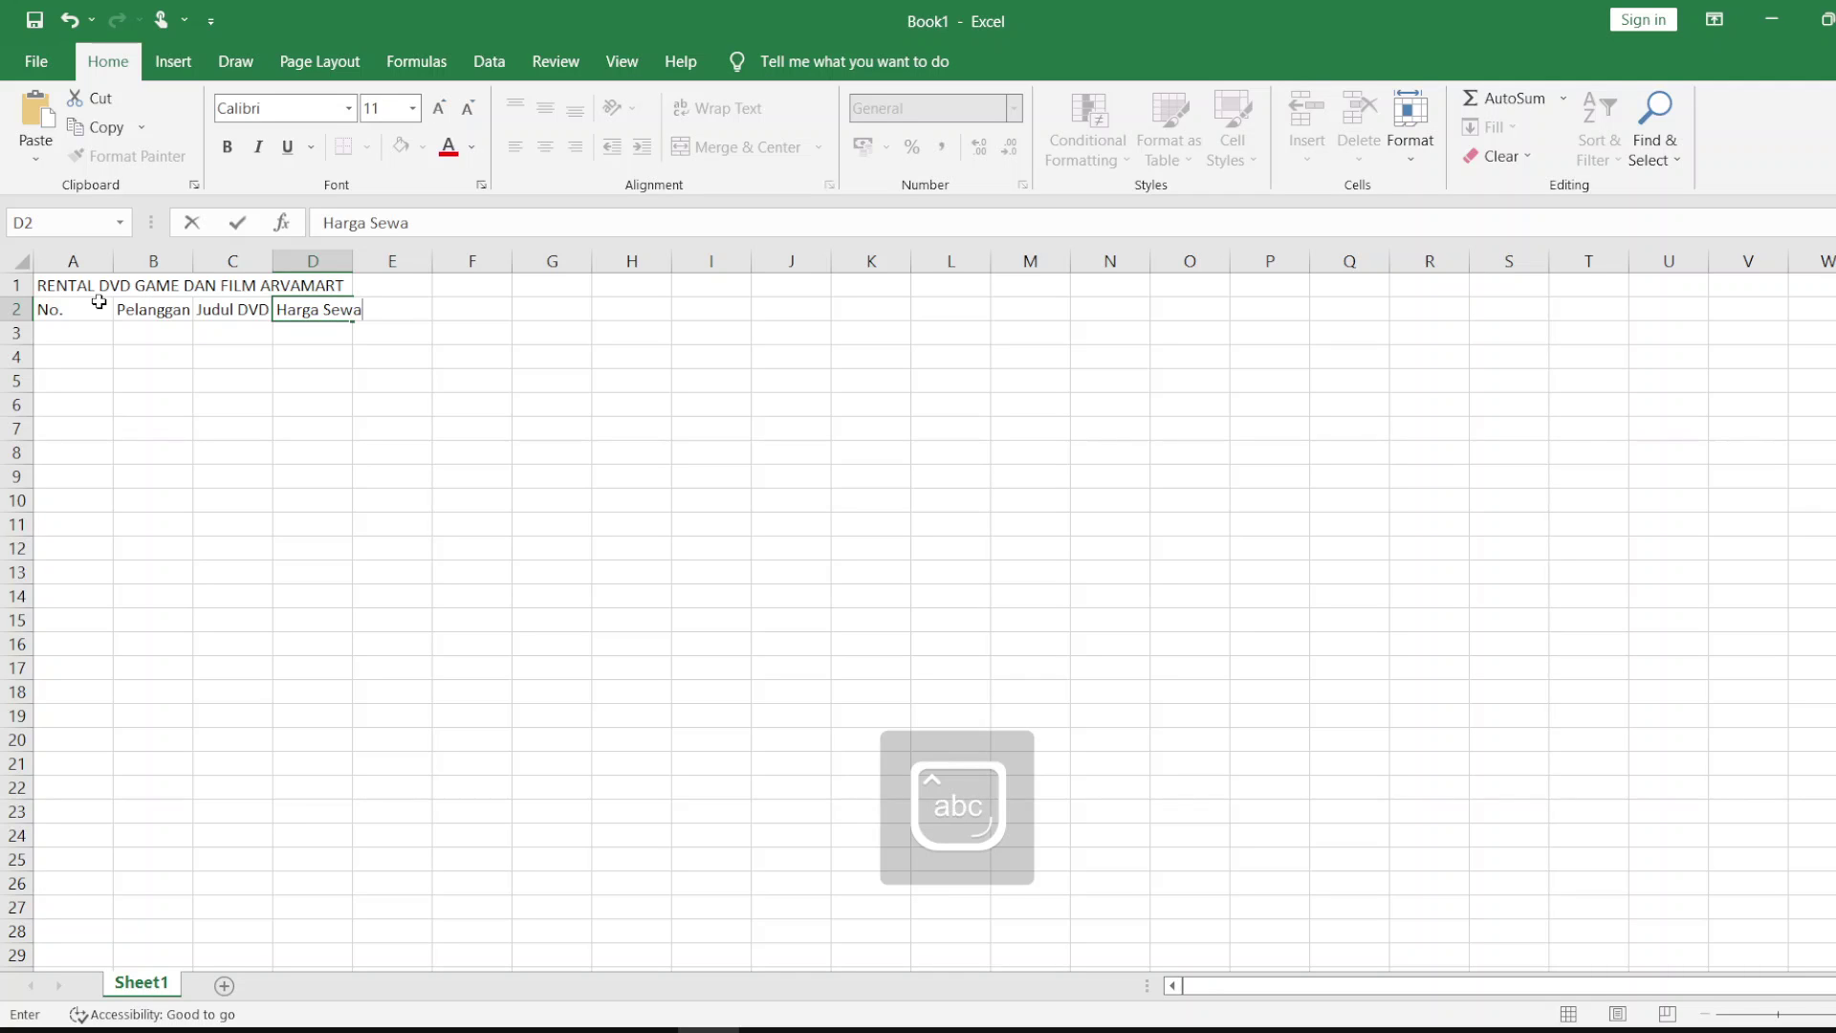
type(" / Hari")
key("Tab")
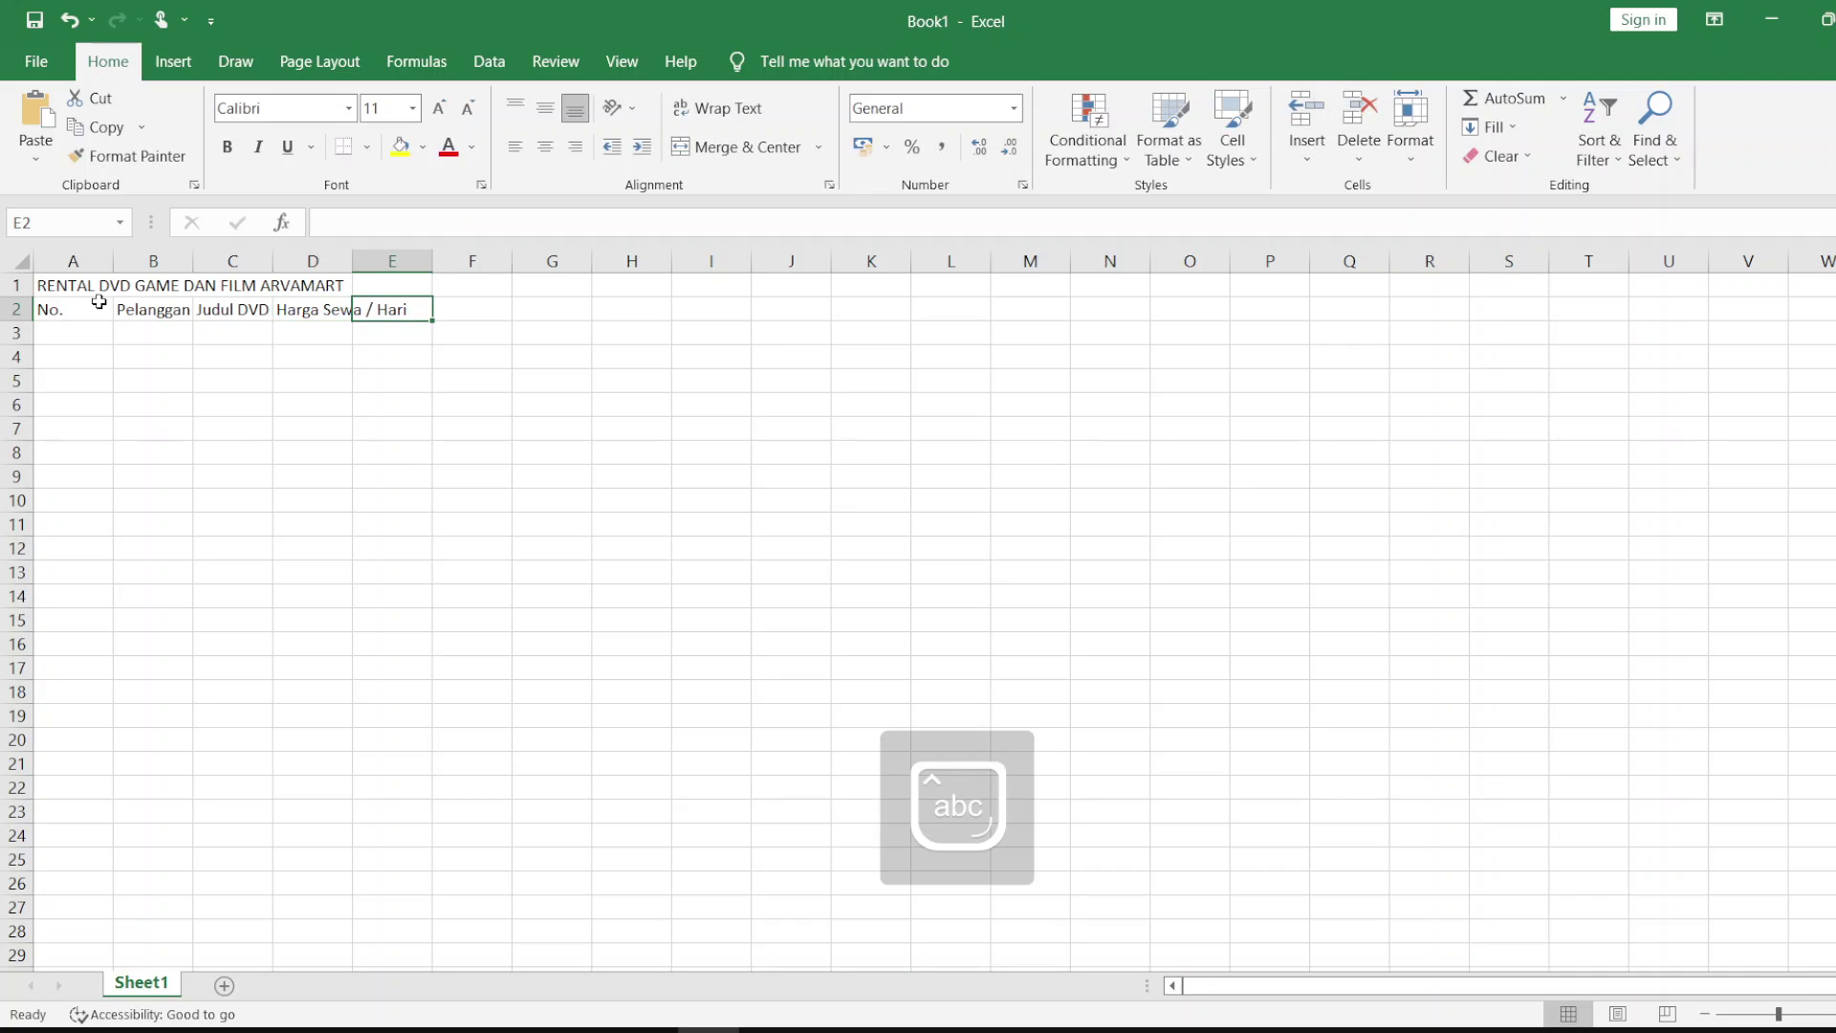
Step: Enter the column header Tanggal Sewa in E2
key("Caps_Lock")
type("T")
key("Caps_Lock")
type("an")
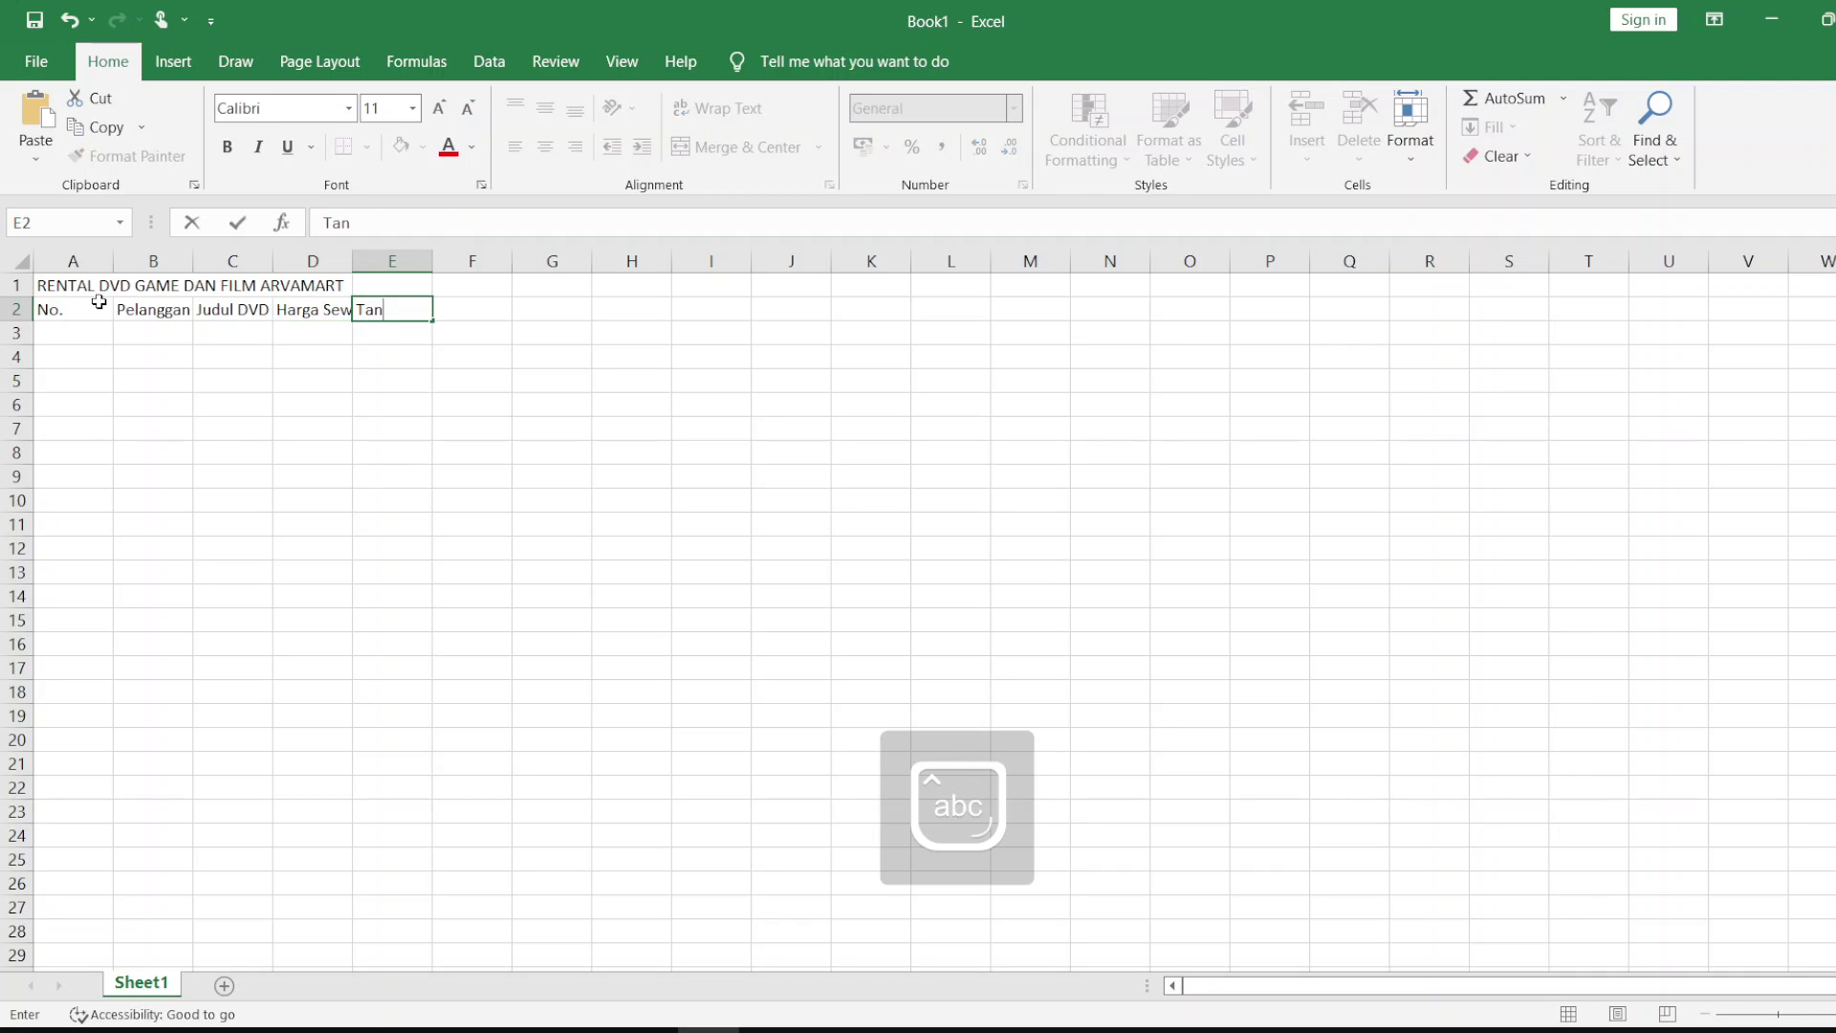
type("ggal")
key("Caps_Lock")
type("S")
key("Caps_Lock")
type("ewa")
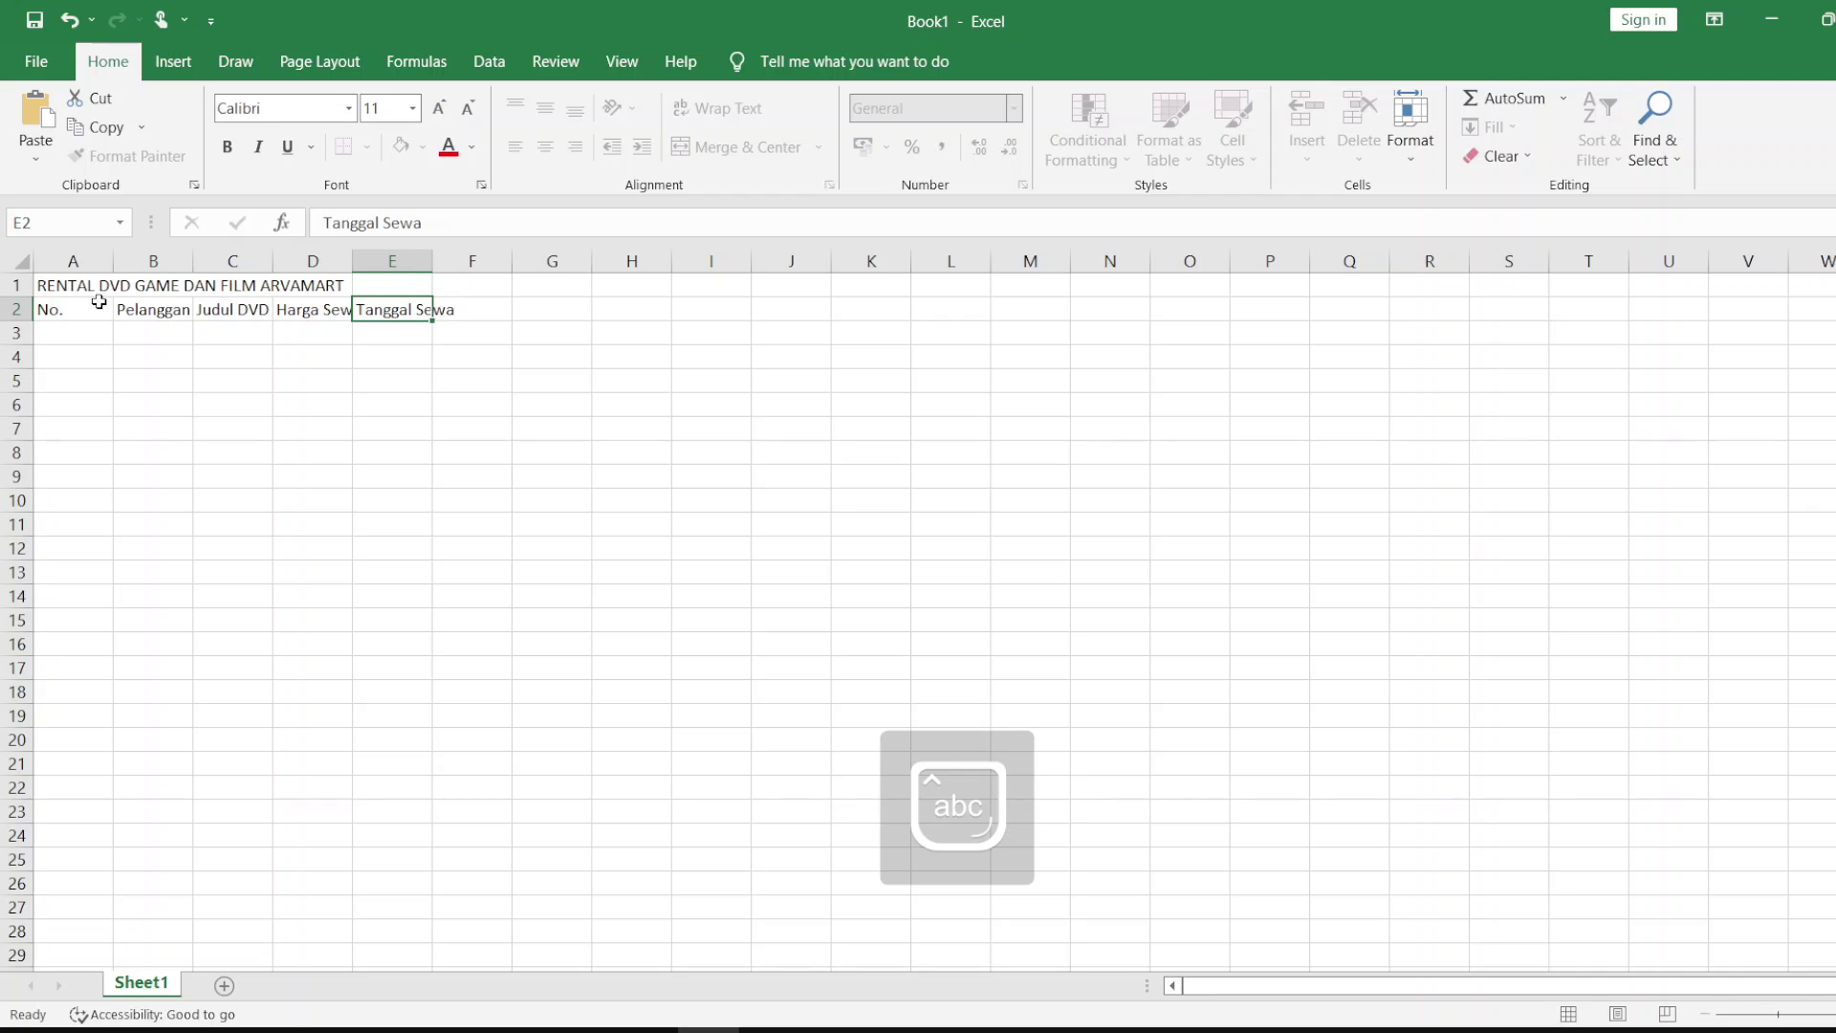
key("Tab")
Step: Enter the column header Tanggal Kembali in F2
key("Caps_Lock")
type("T")
key("Caps_Lock")
type("anggal")
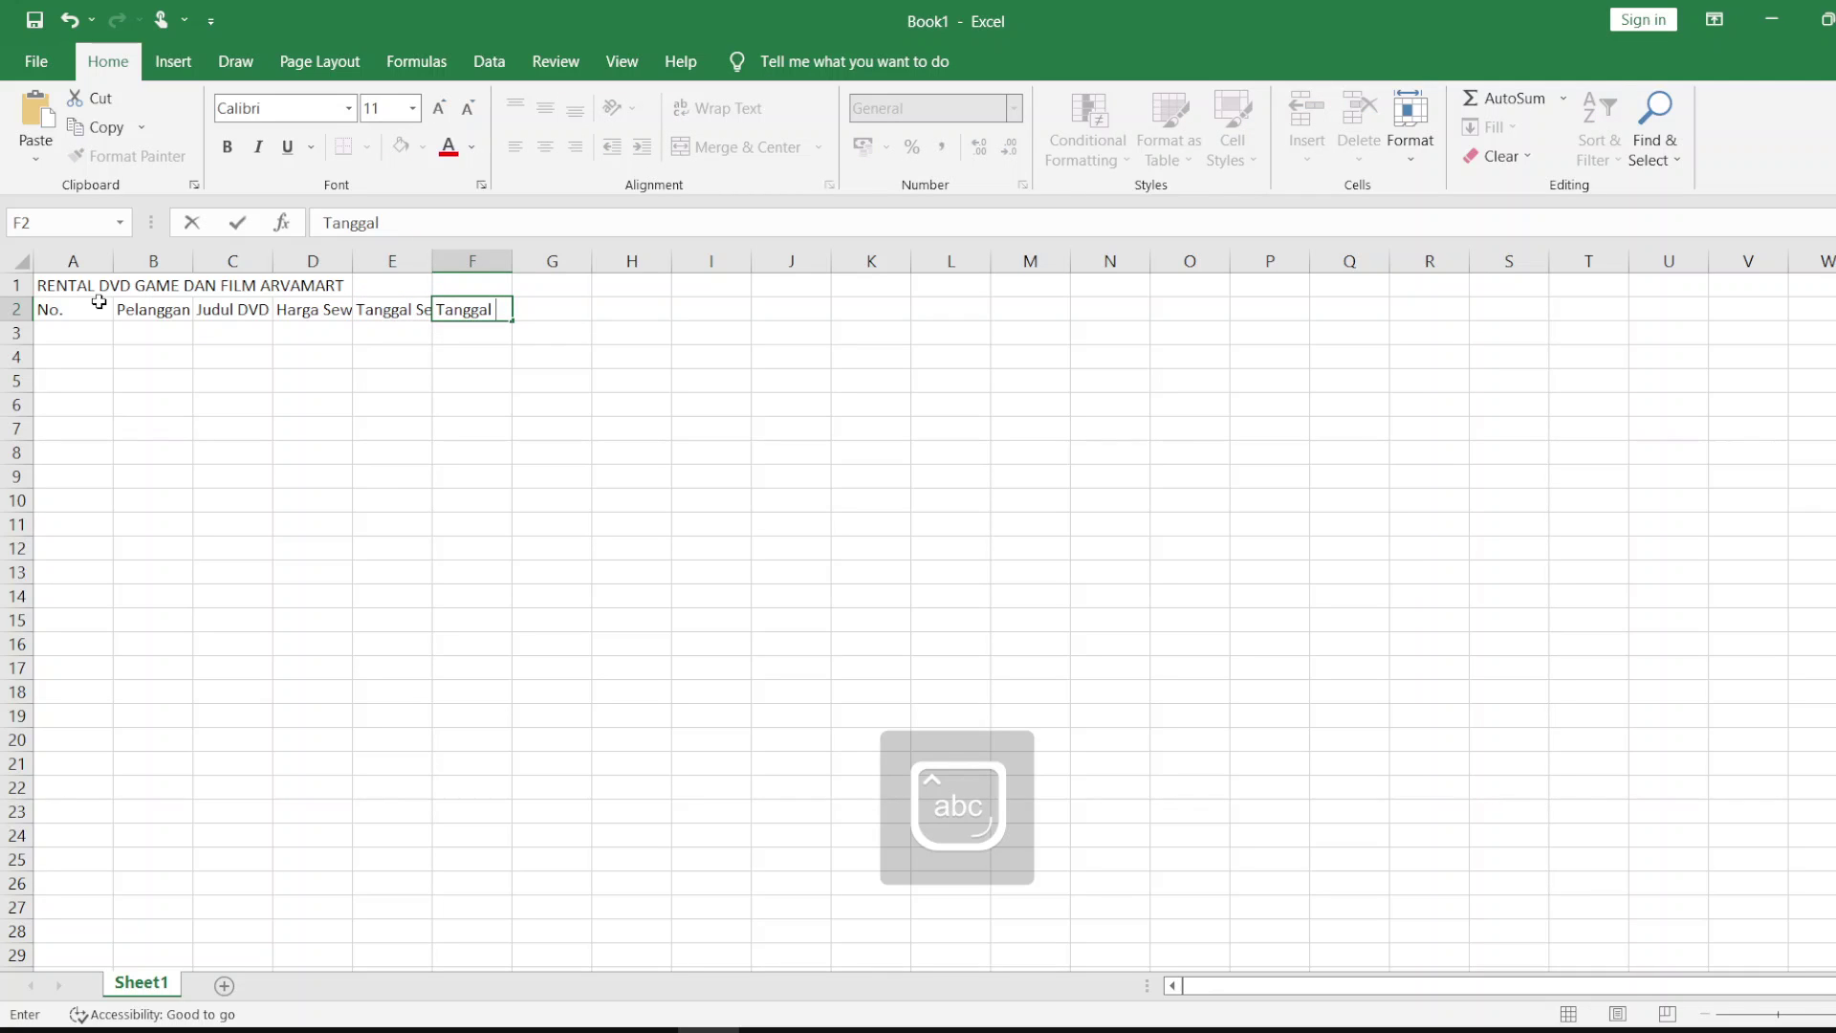
key("Caps_Lock")
type("K")
key("Caps_Lock")
type("embali")
key("Tab")
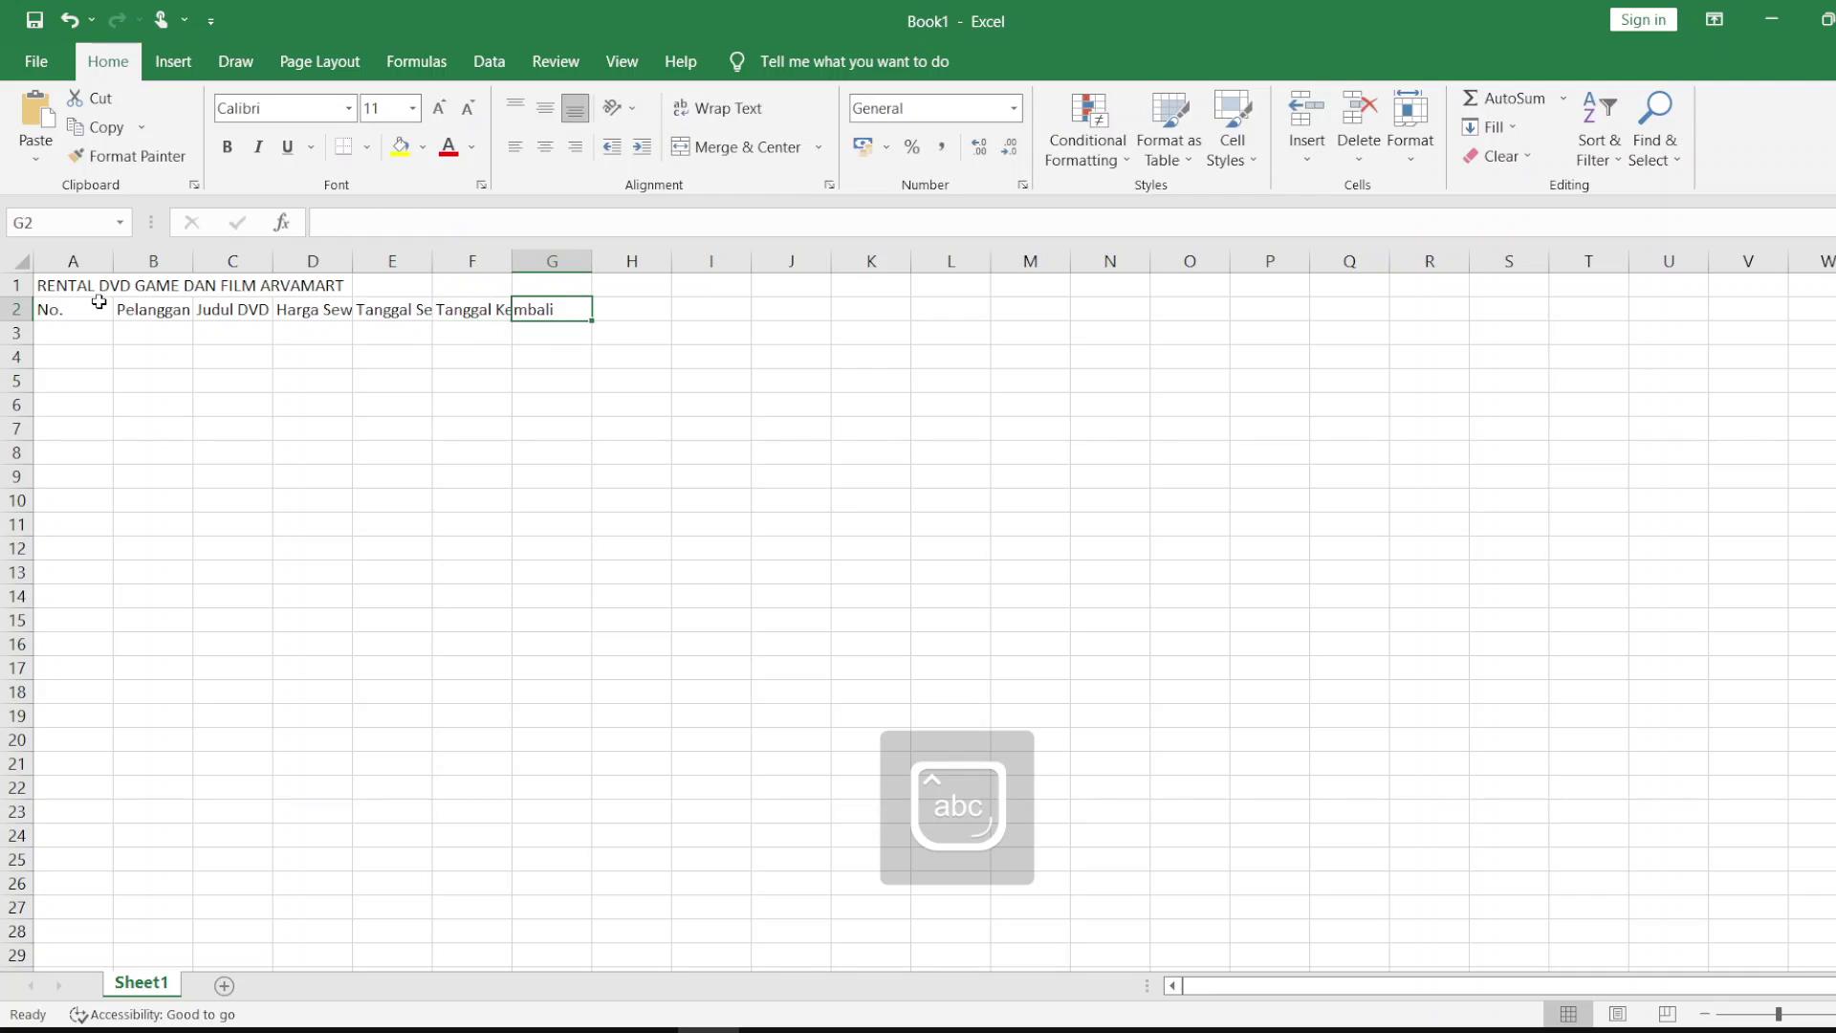
Step: Enter the column headers Lama in G2 and Jumlah in H2
key("Caps_Lock")
type("L")
key("Caps_Lock")
type("ama")
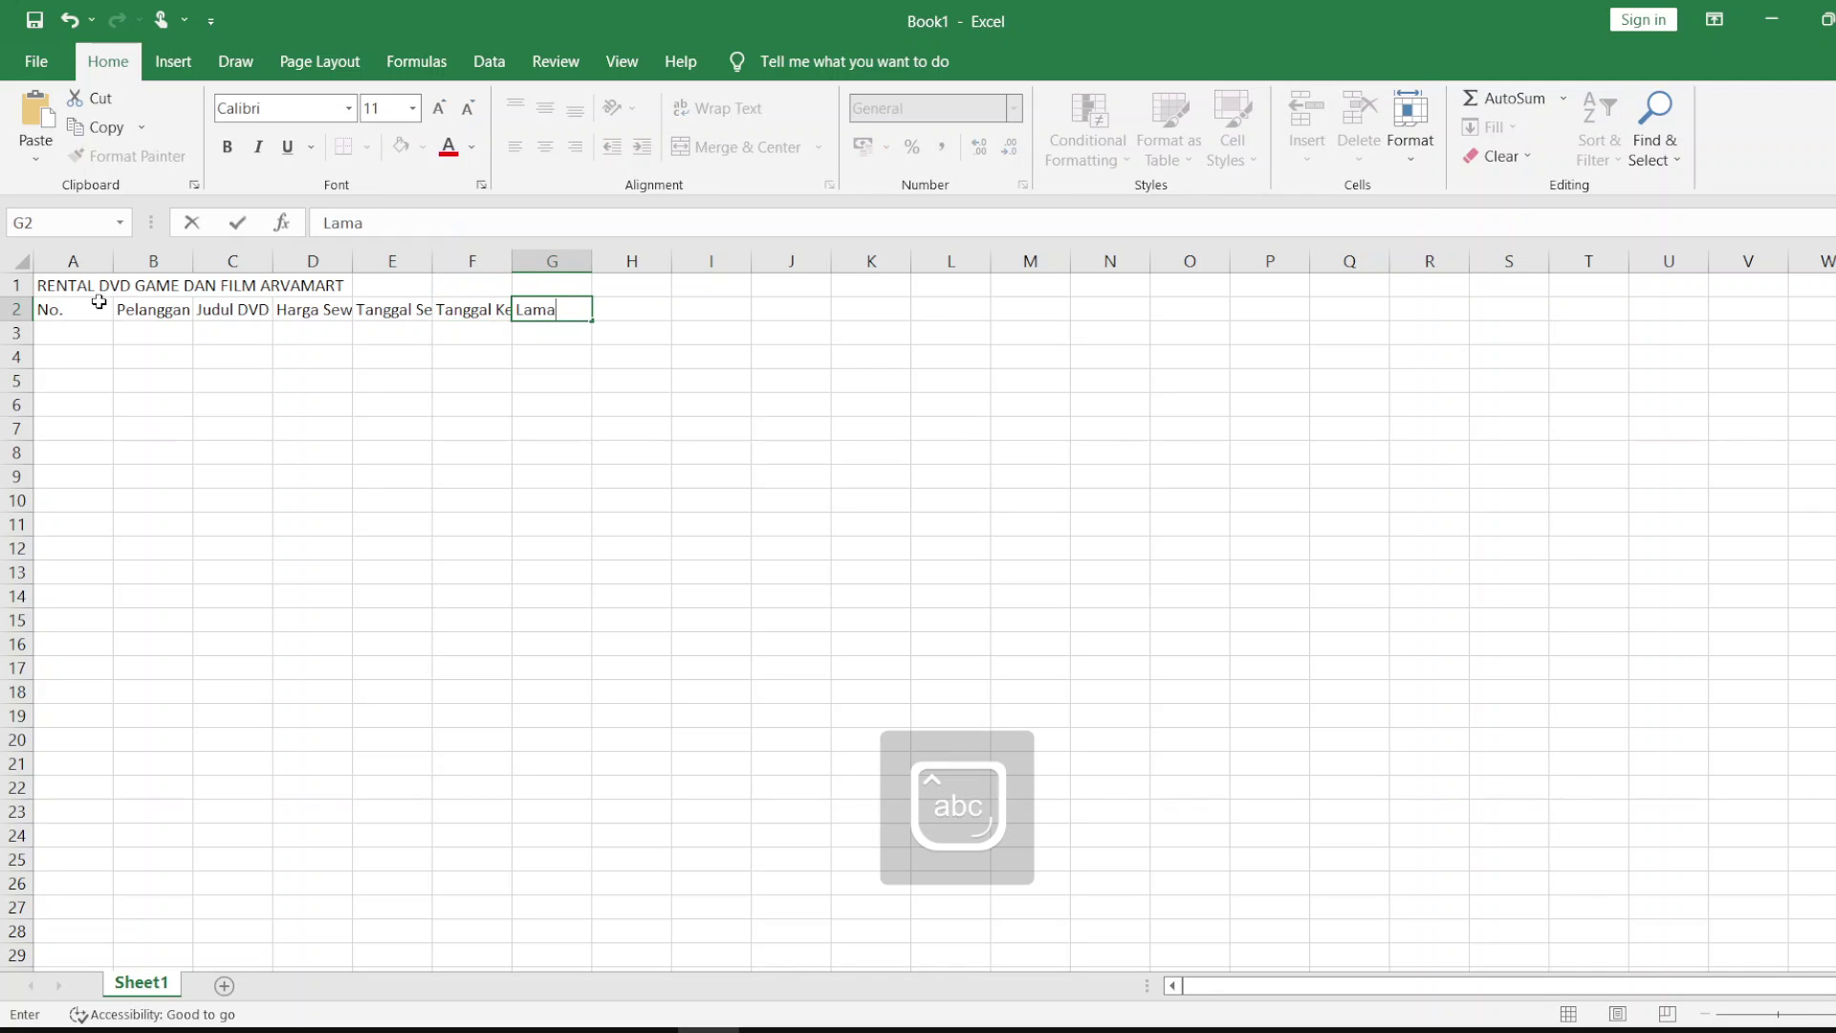
key("Tab")
key("Caps_Lock")
type("J")
key("Caps_Lock")
type("u")
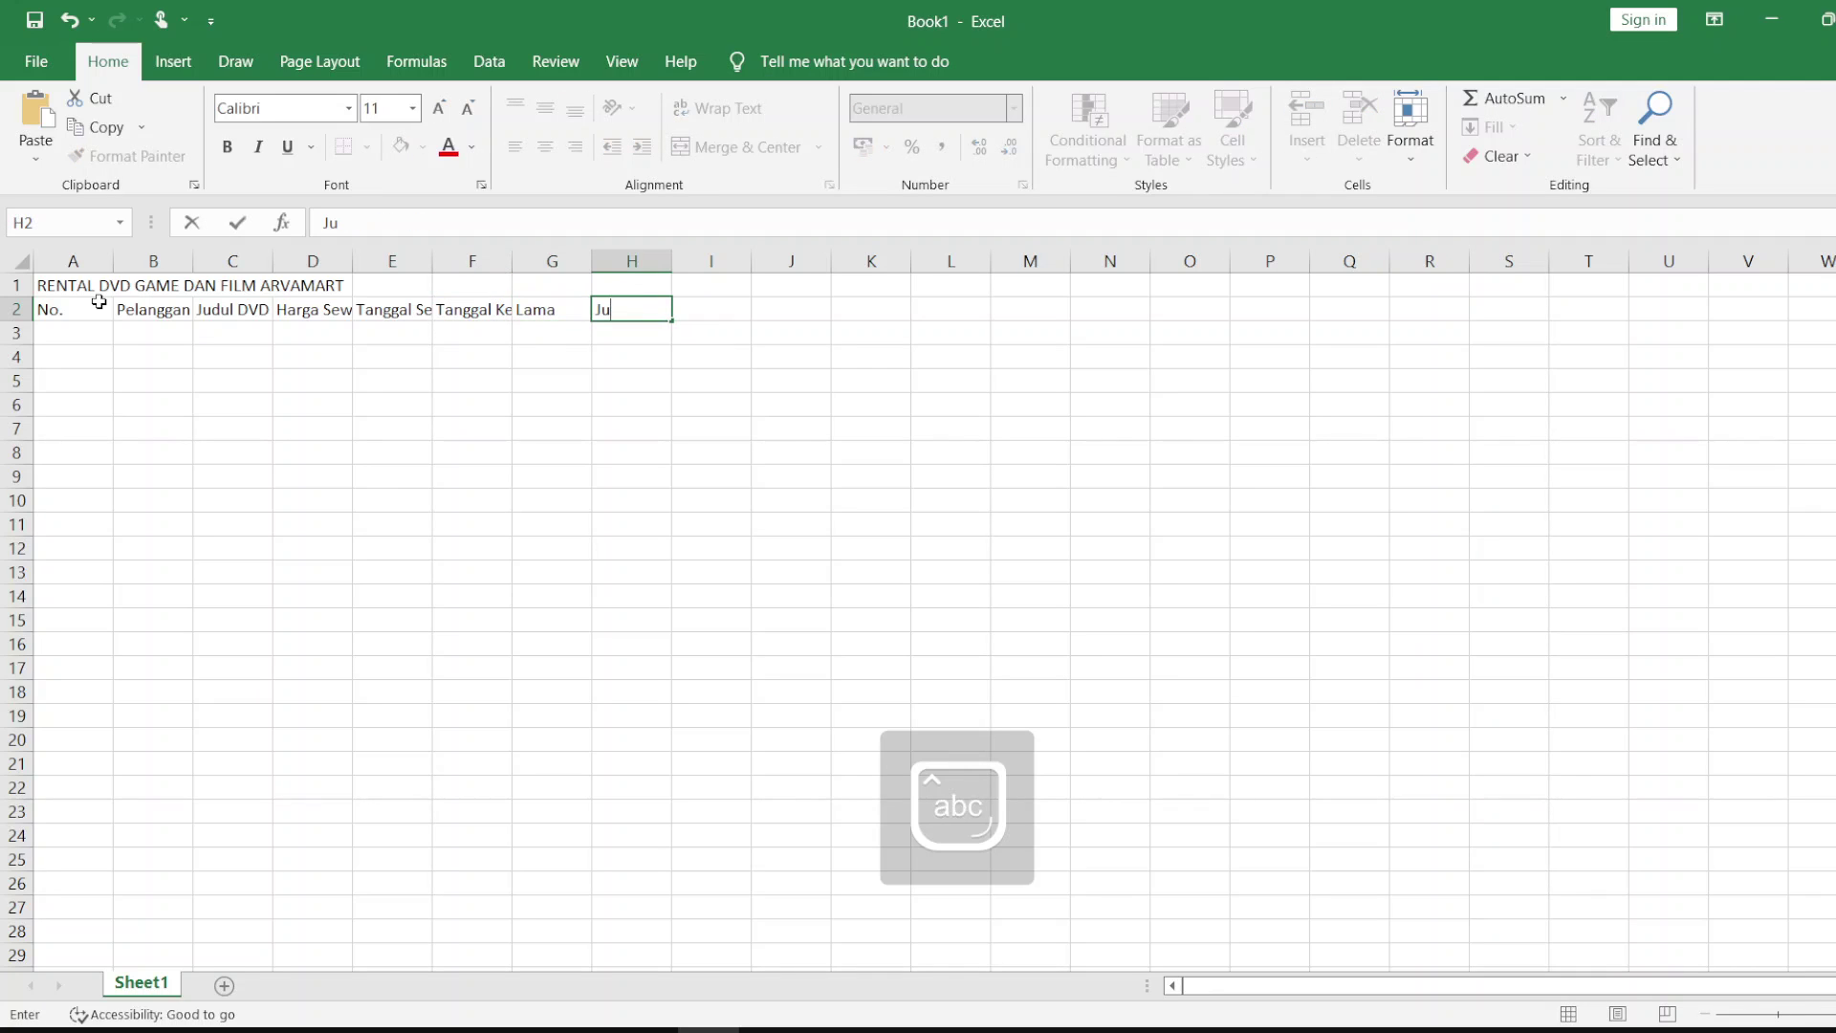
type("mlah")
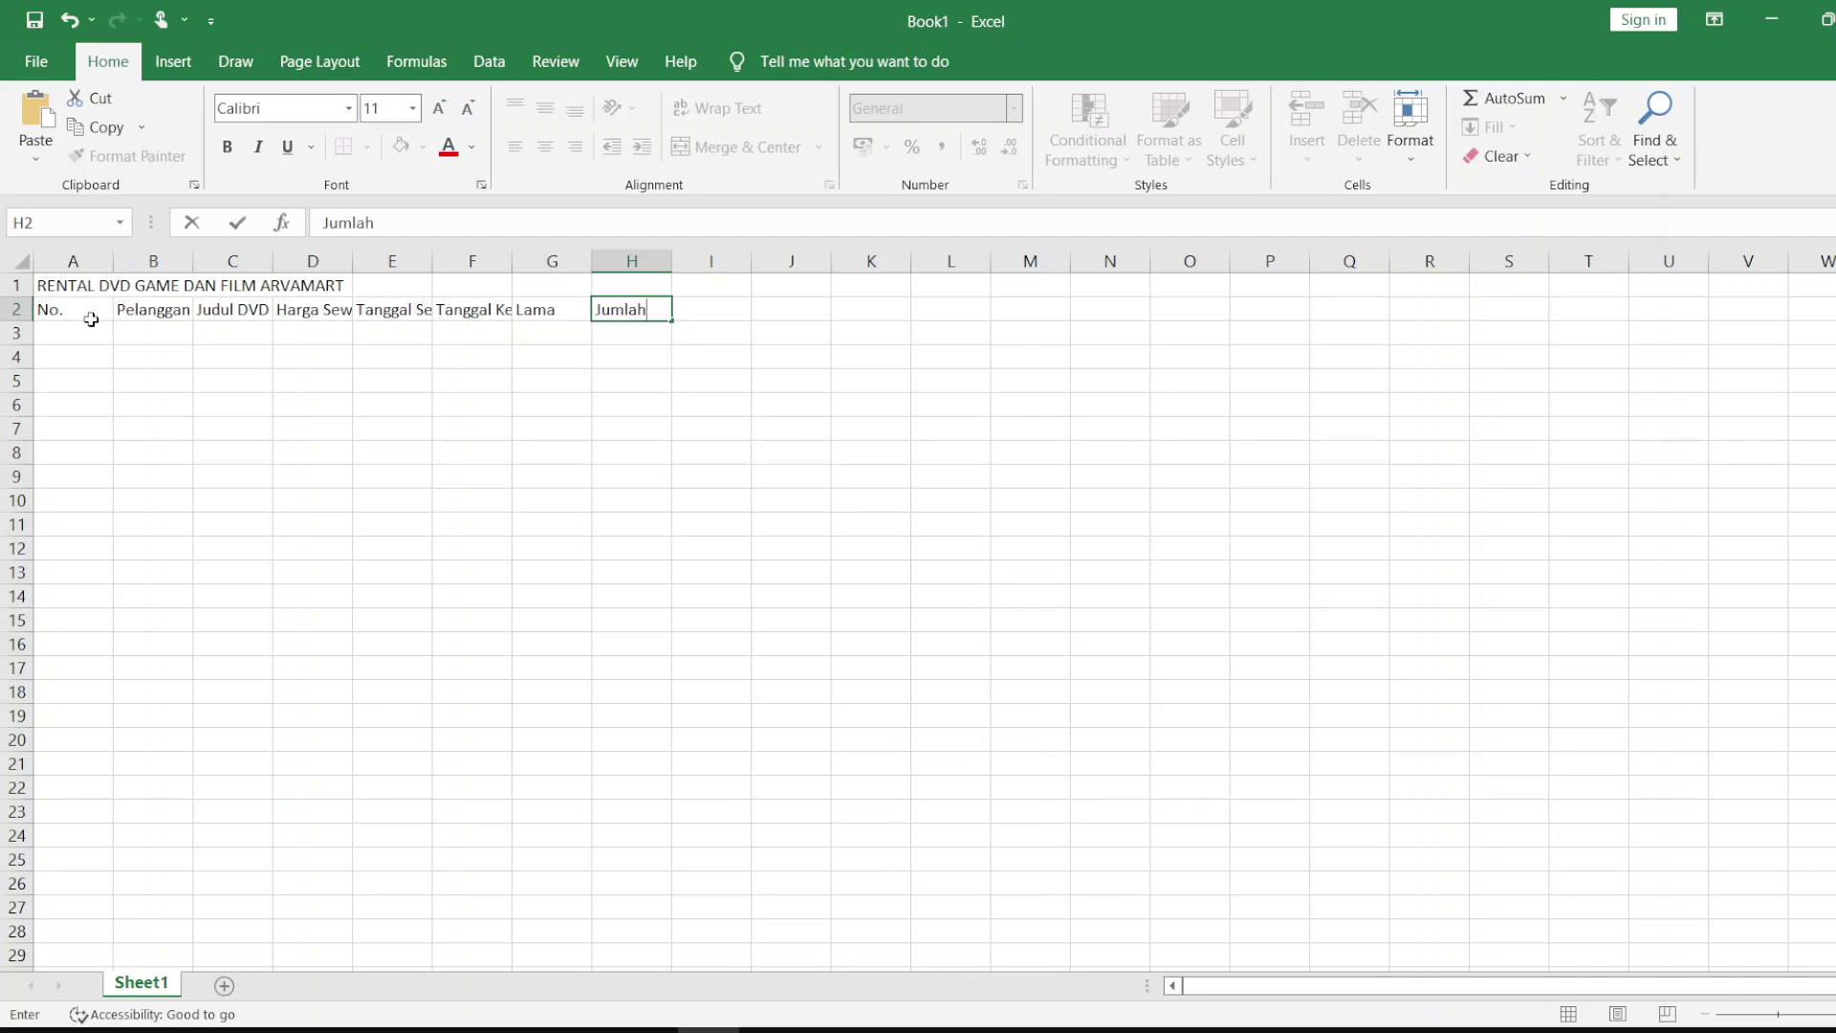
left_click(86, 330)
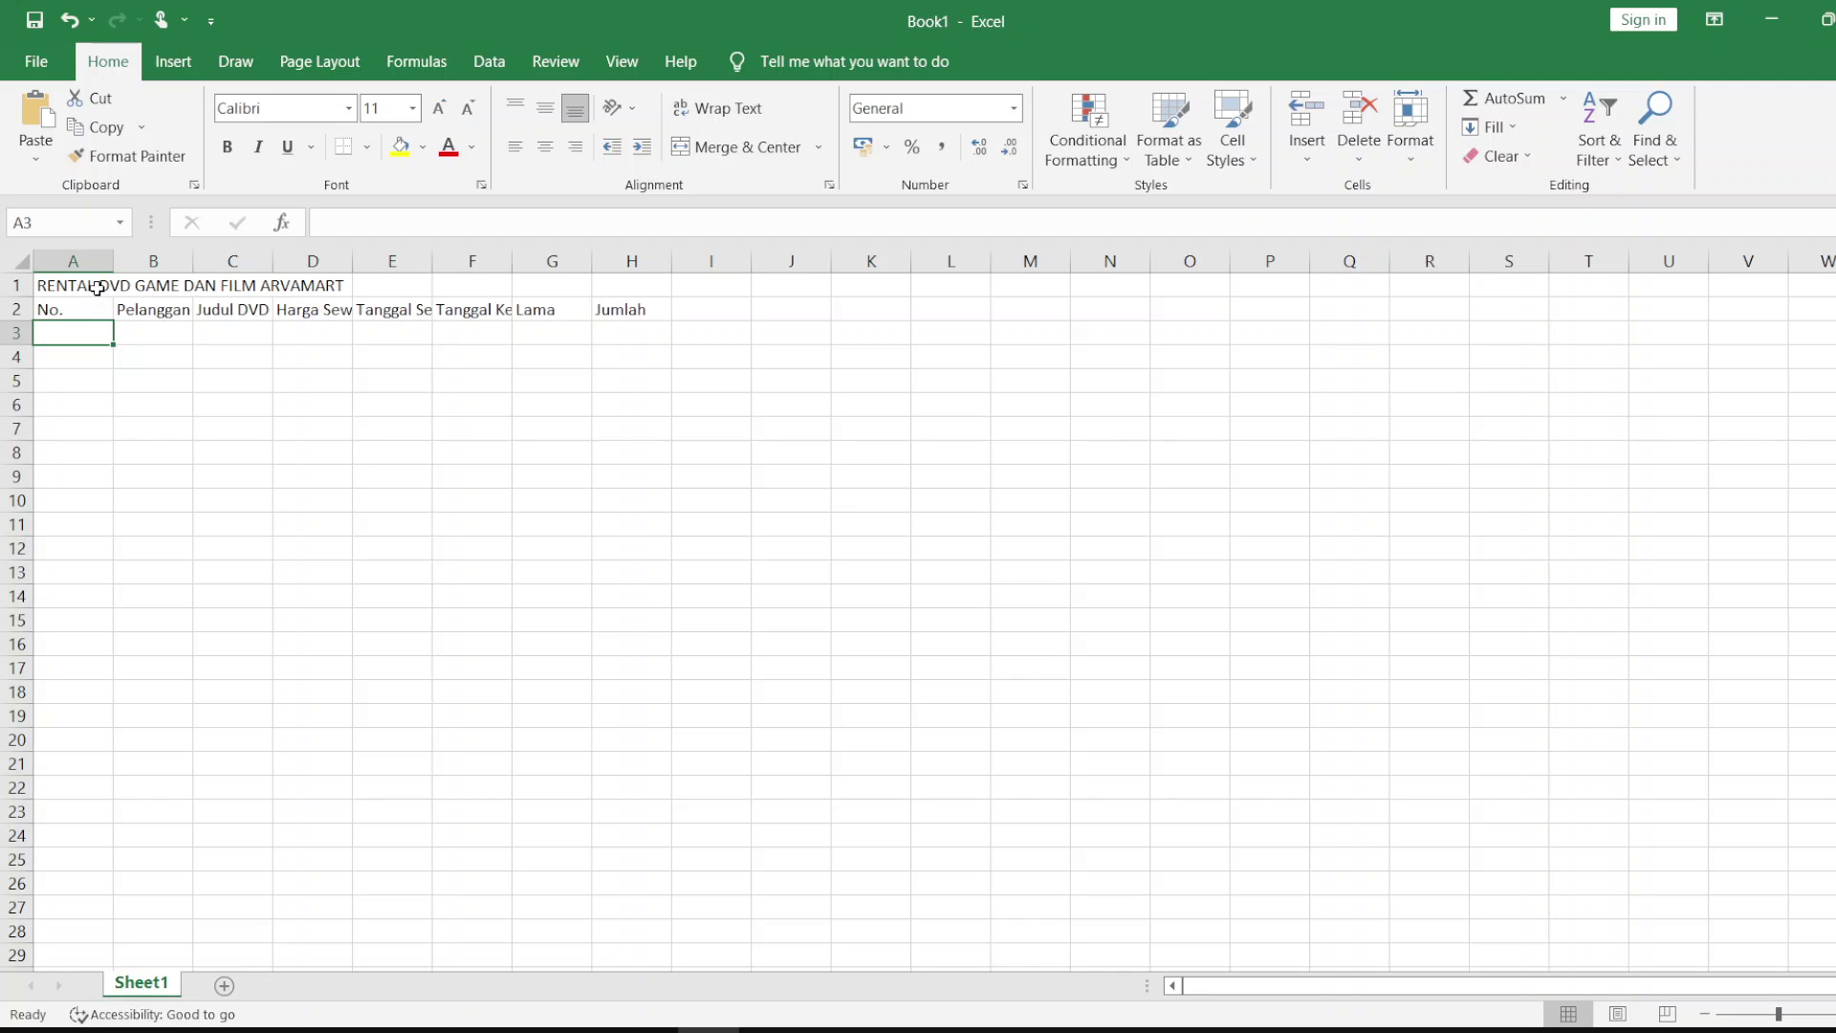
Step: Merge and center the title across A1:H1 and format it bold at font size 16
left_click_drag(96, 285, 626, 261)
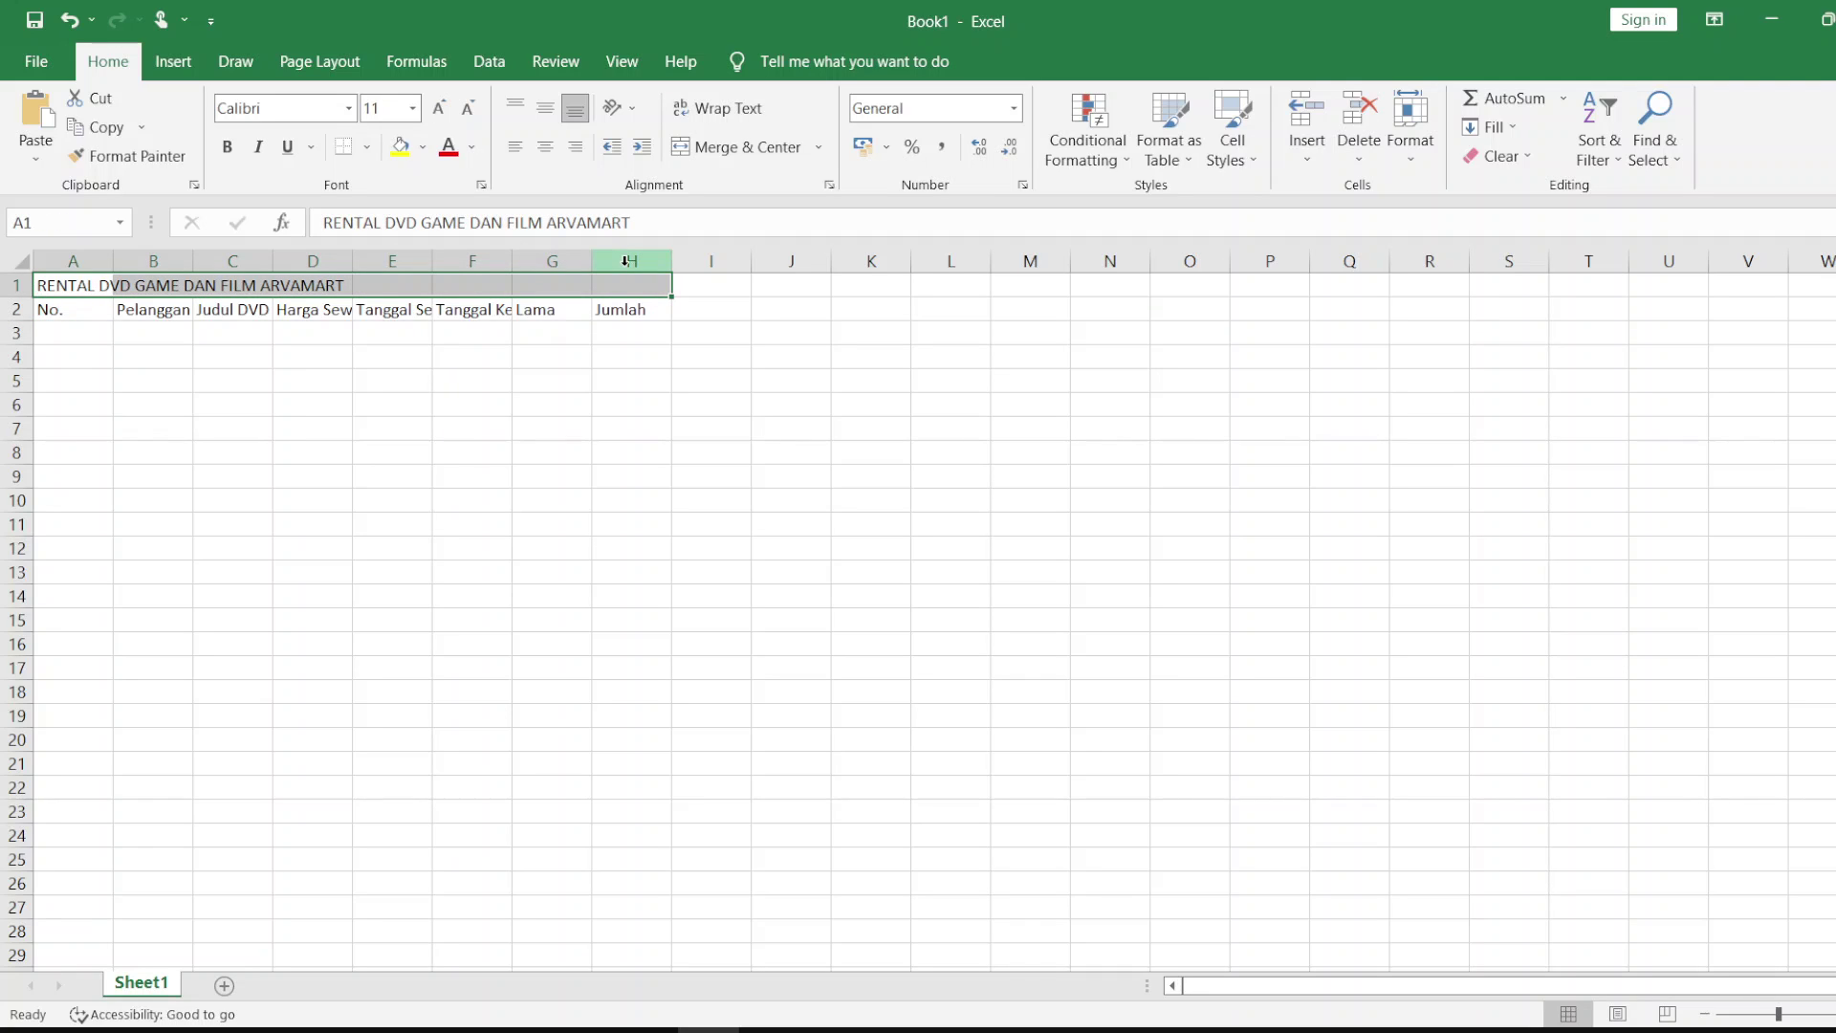
left_click(719, 148)
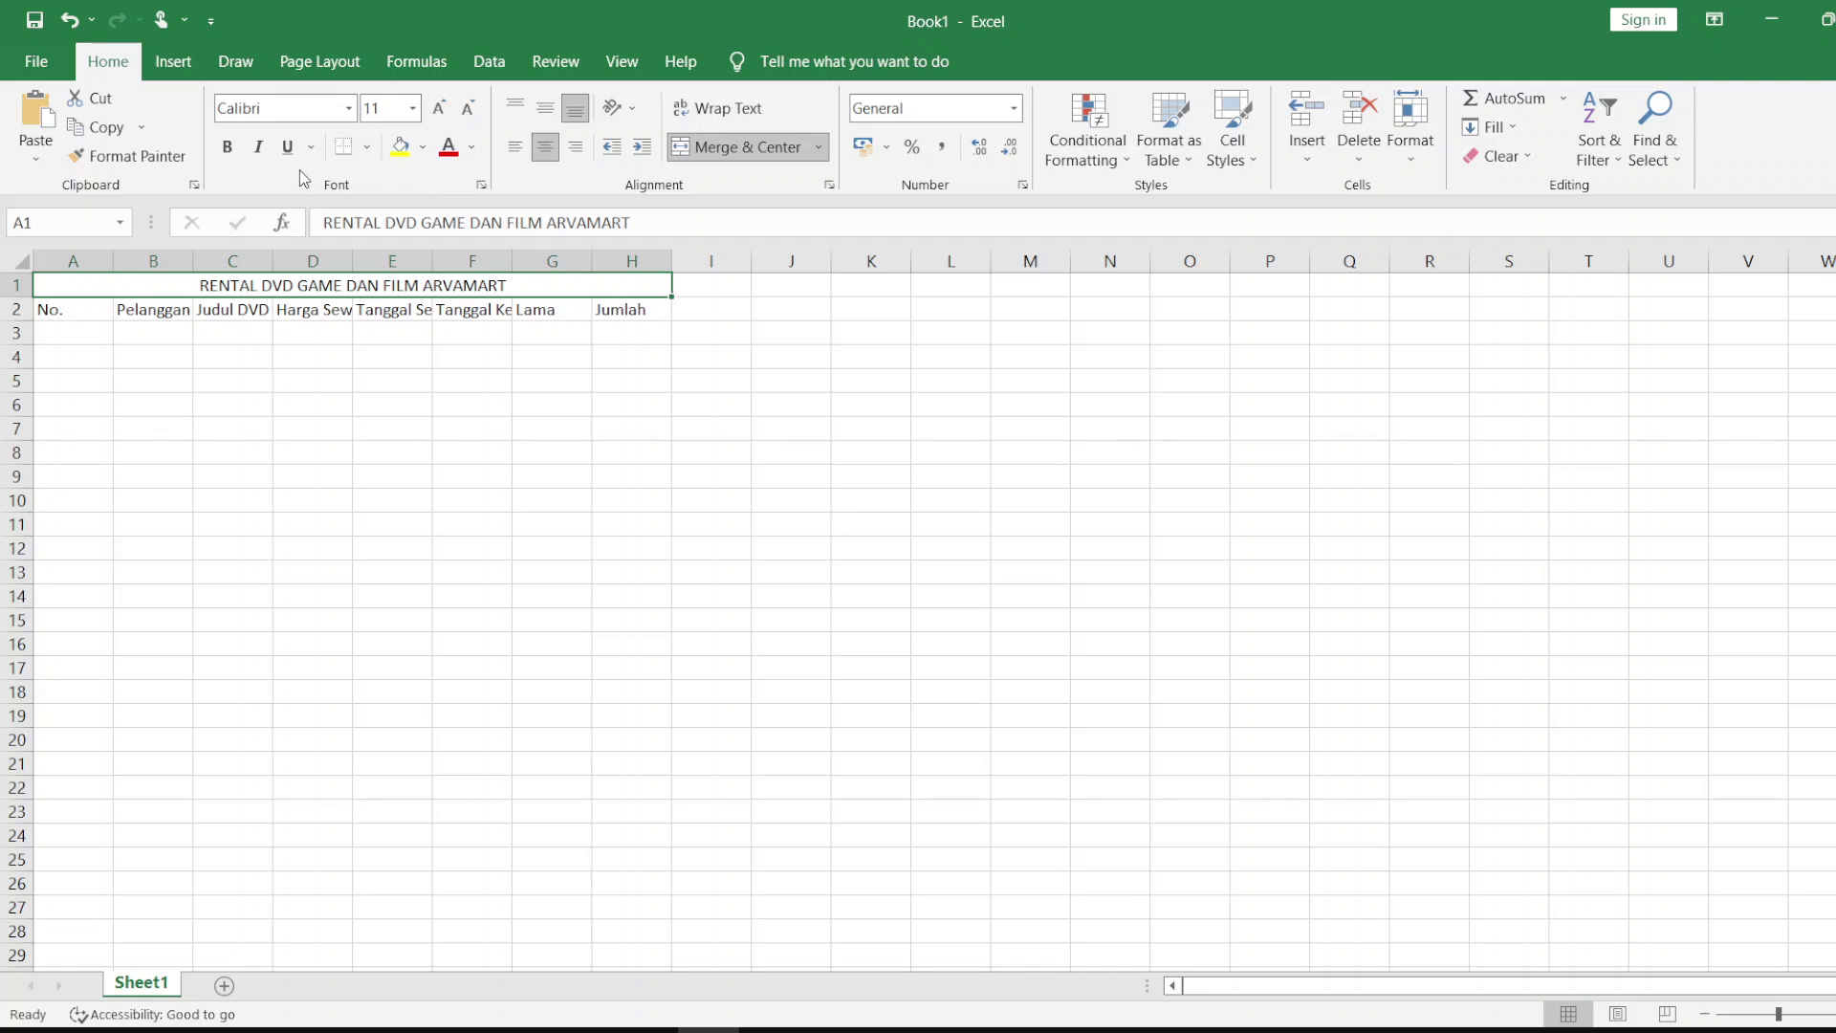
left_click(230, 148)
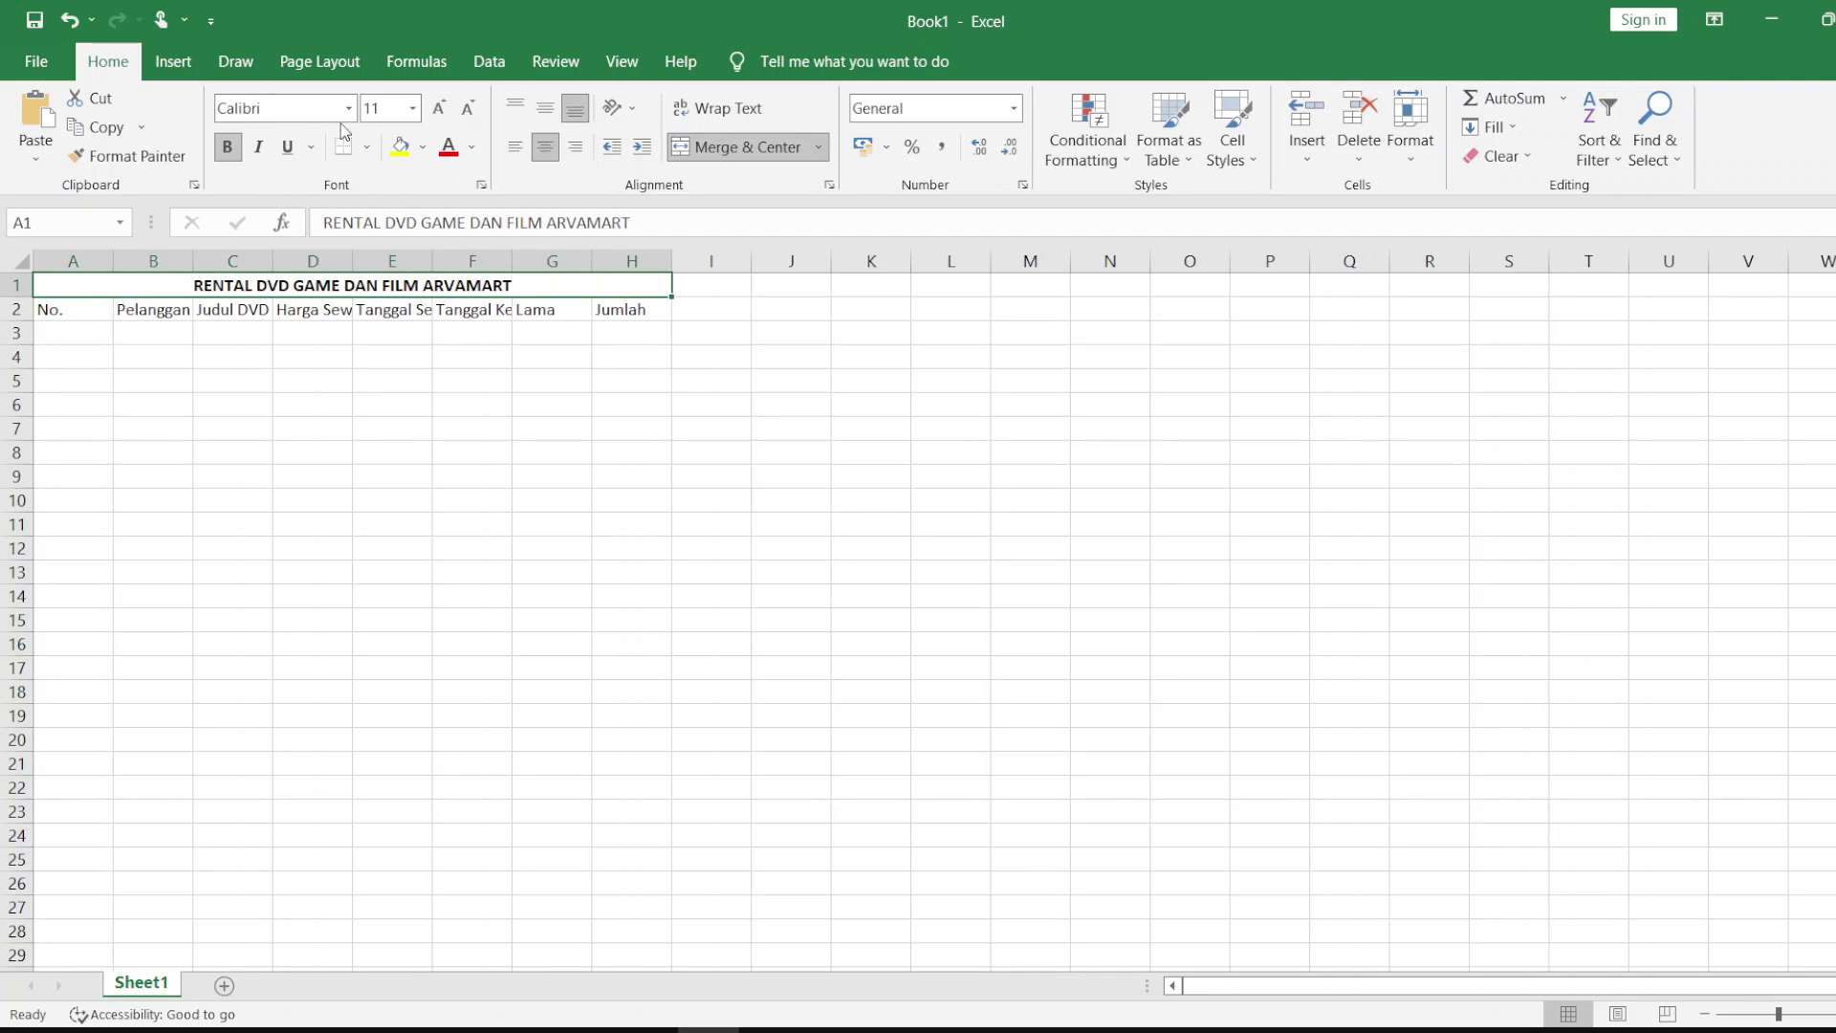
left_click(414, 110)
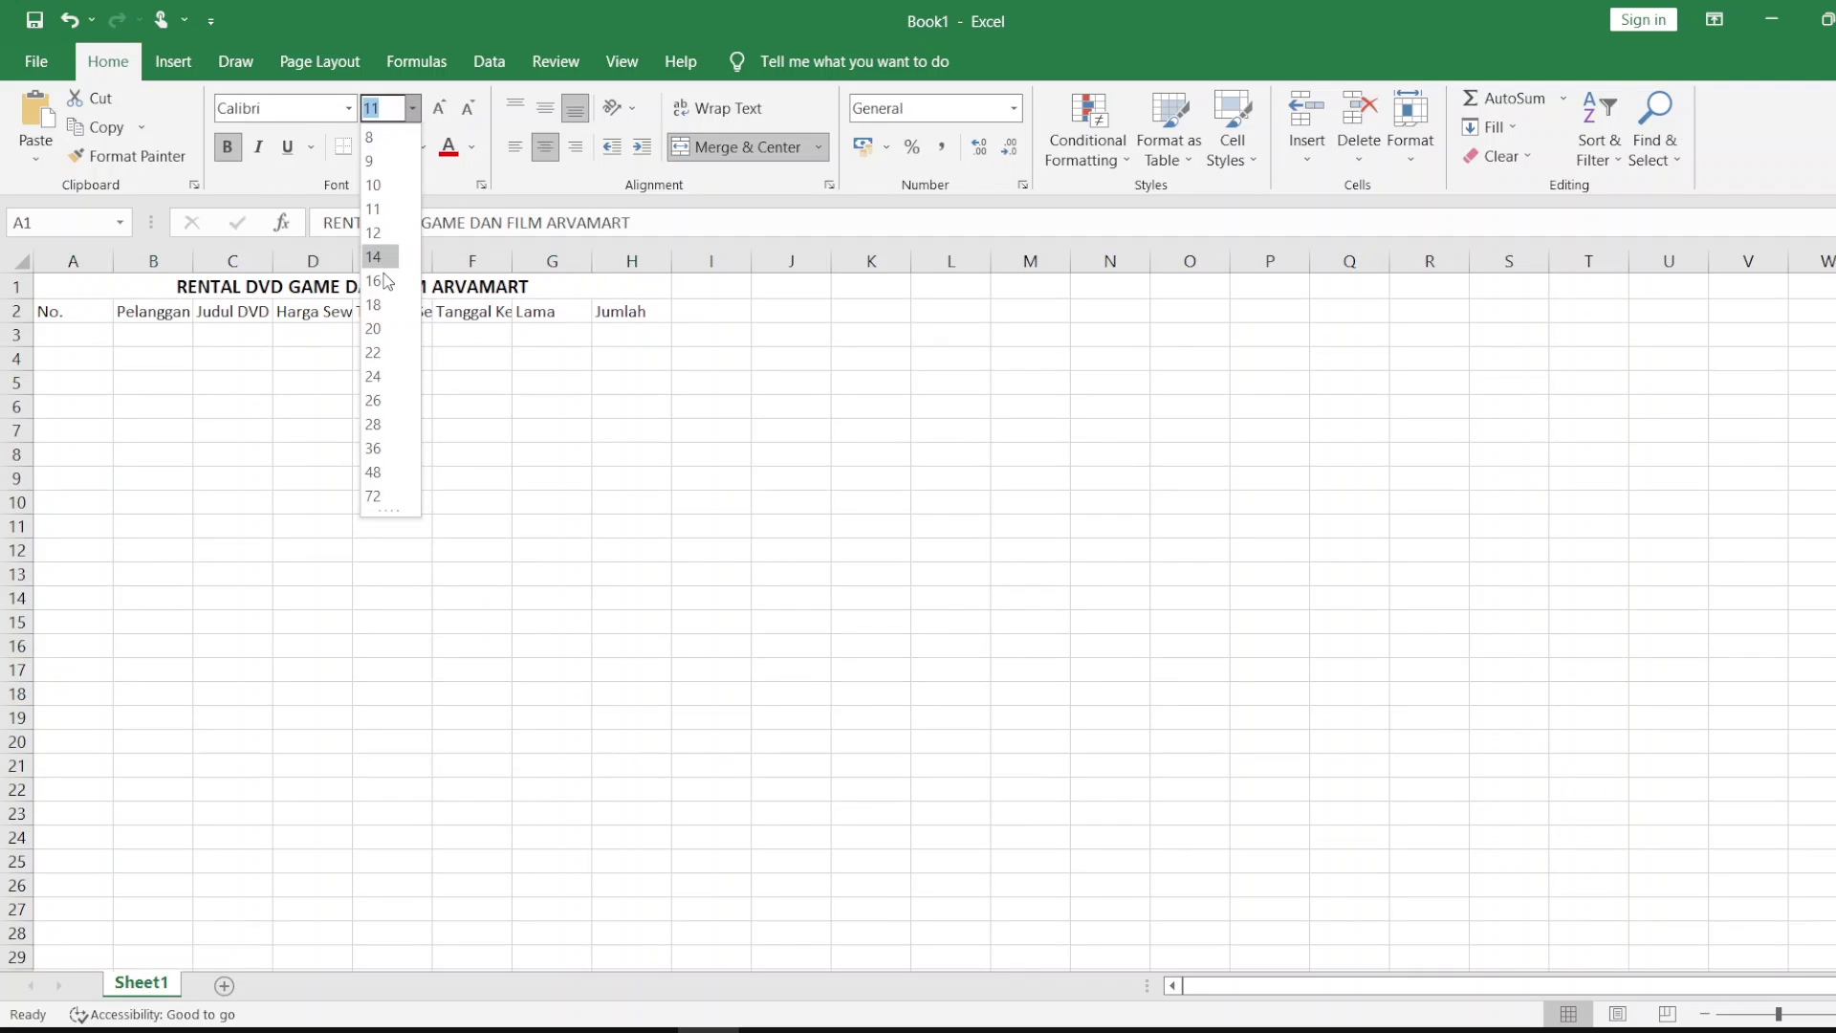
left_click(386, 282)
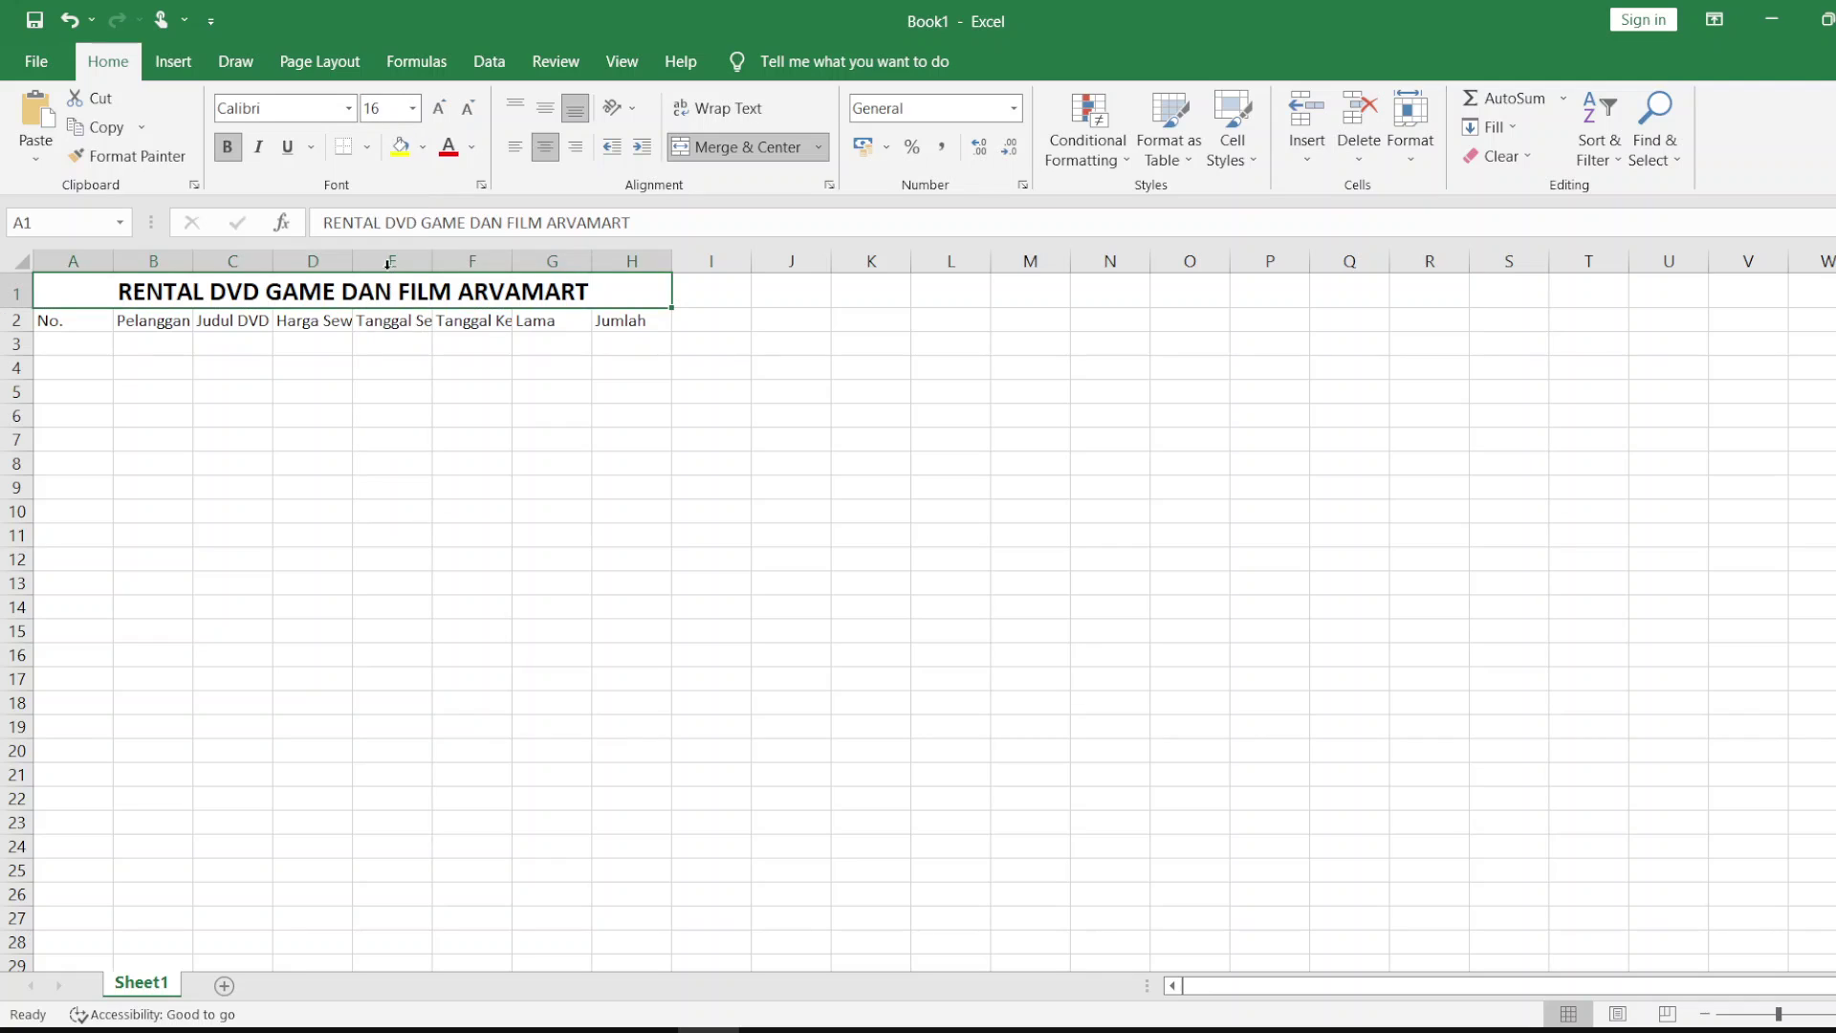
Step: Give the merged title in row 1 a yellow font color and a red fill
left_click(473, 148)
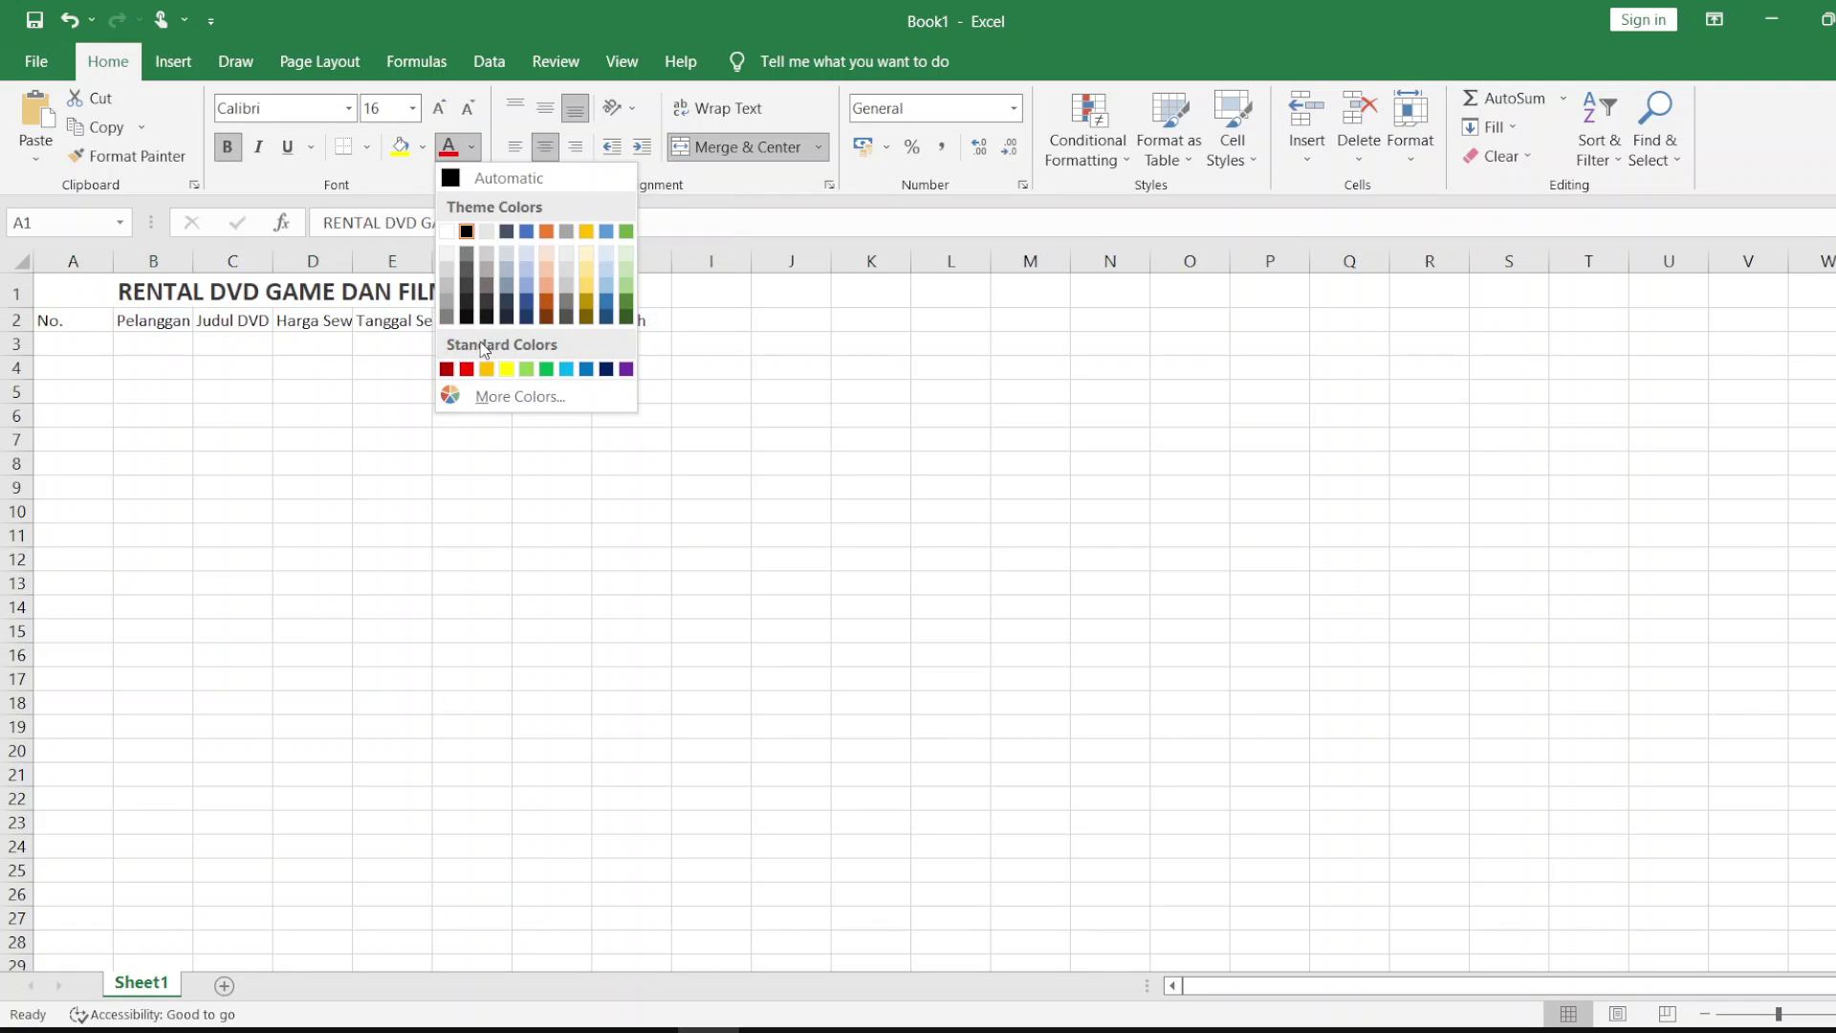
left_click(506, 370)
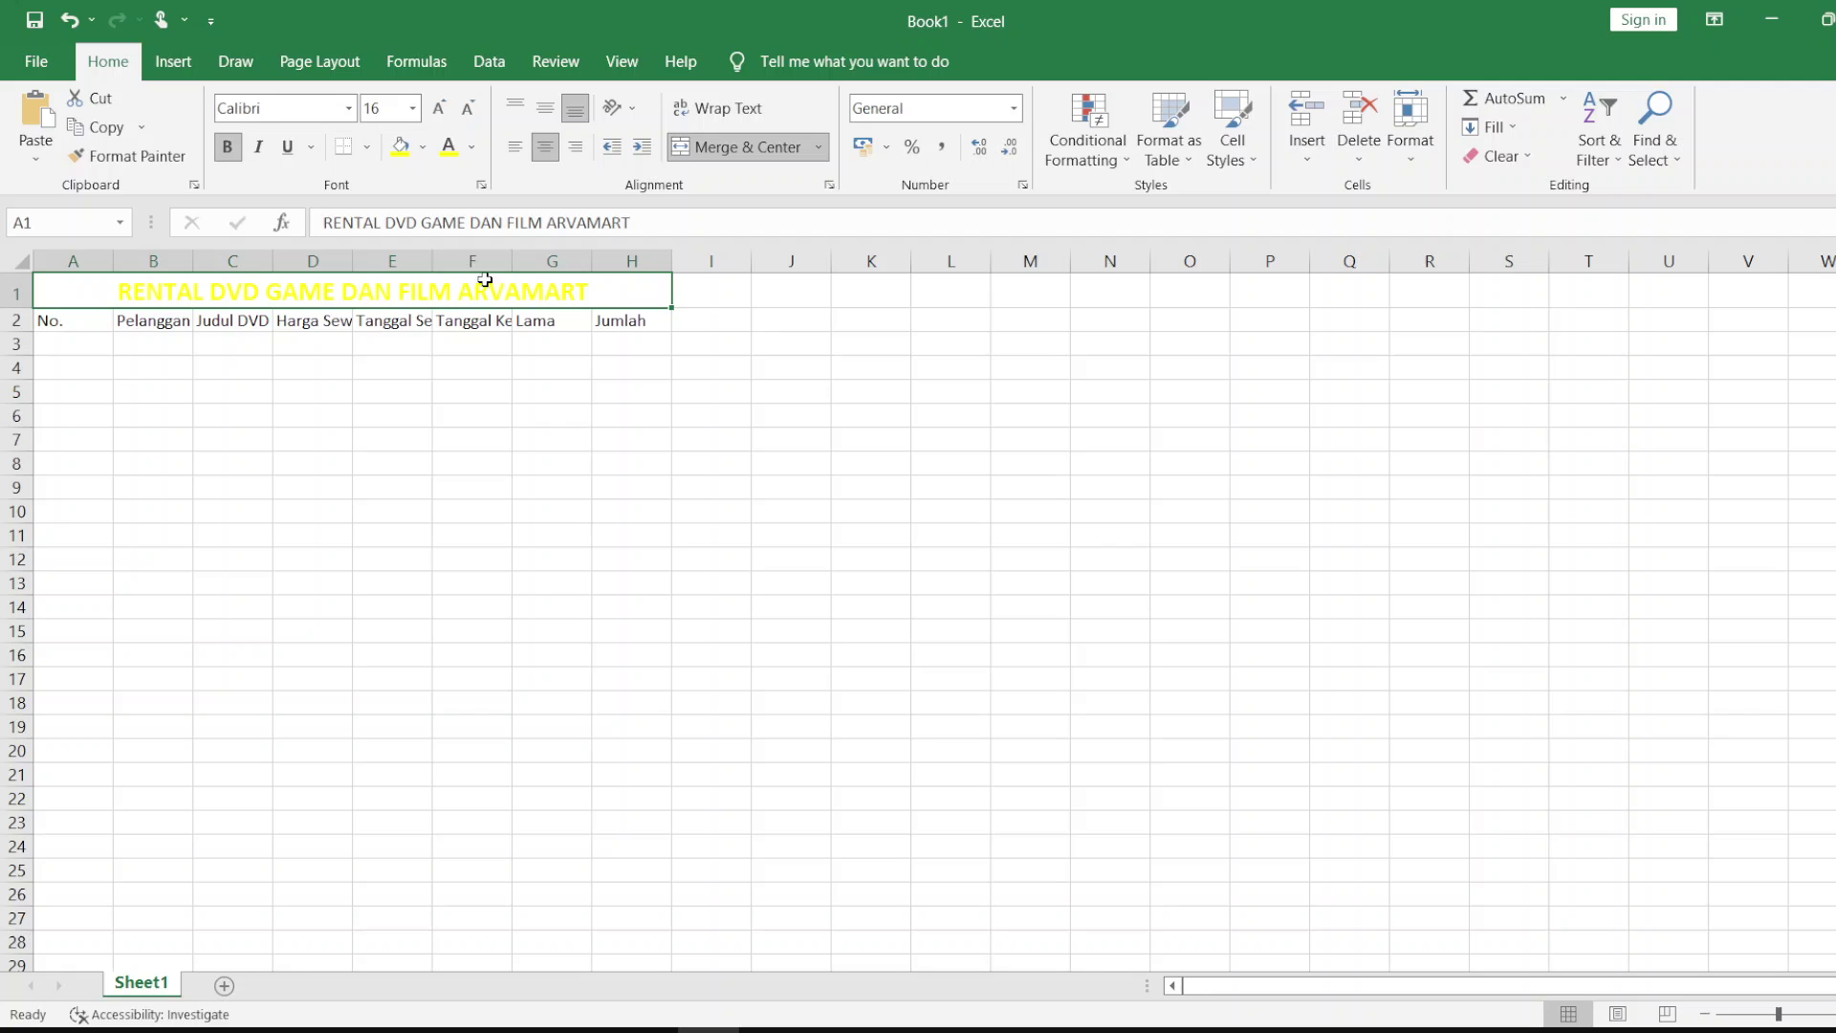
left_click(428, 148)
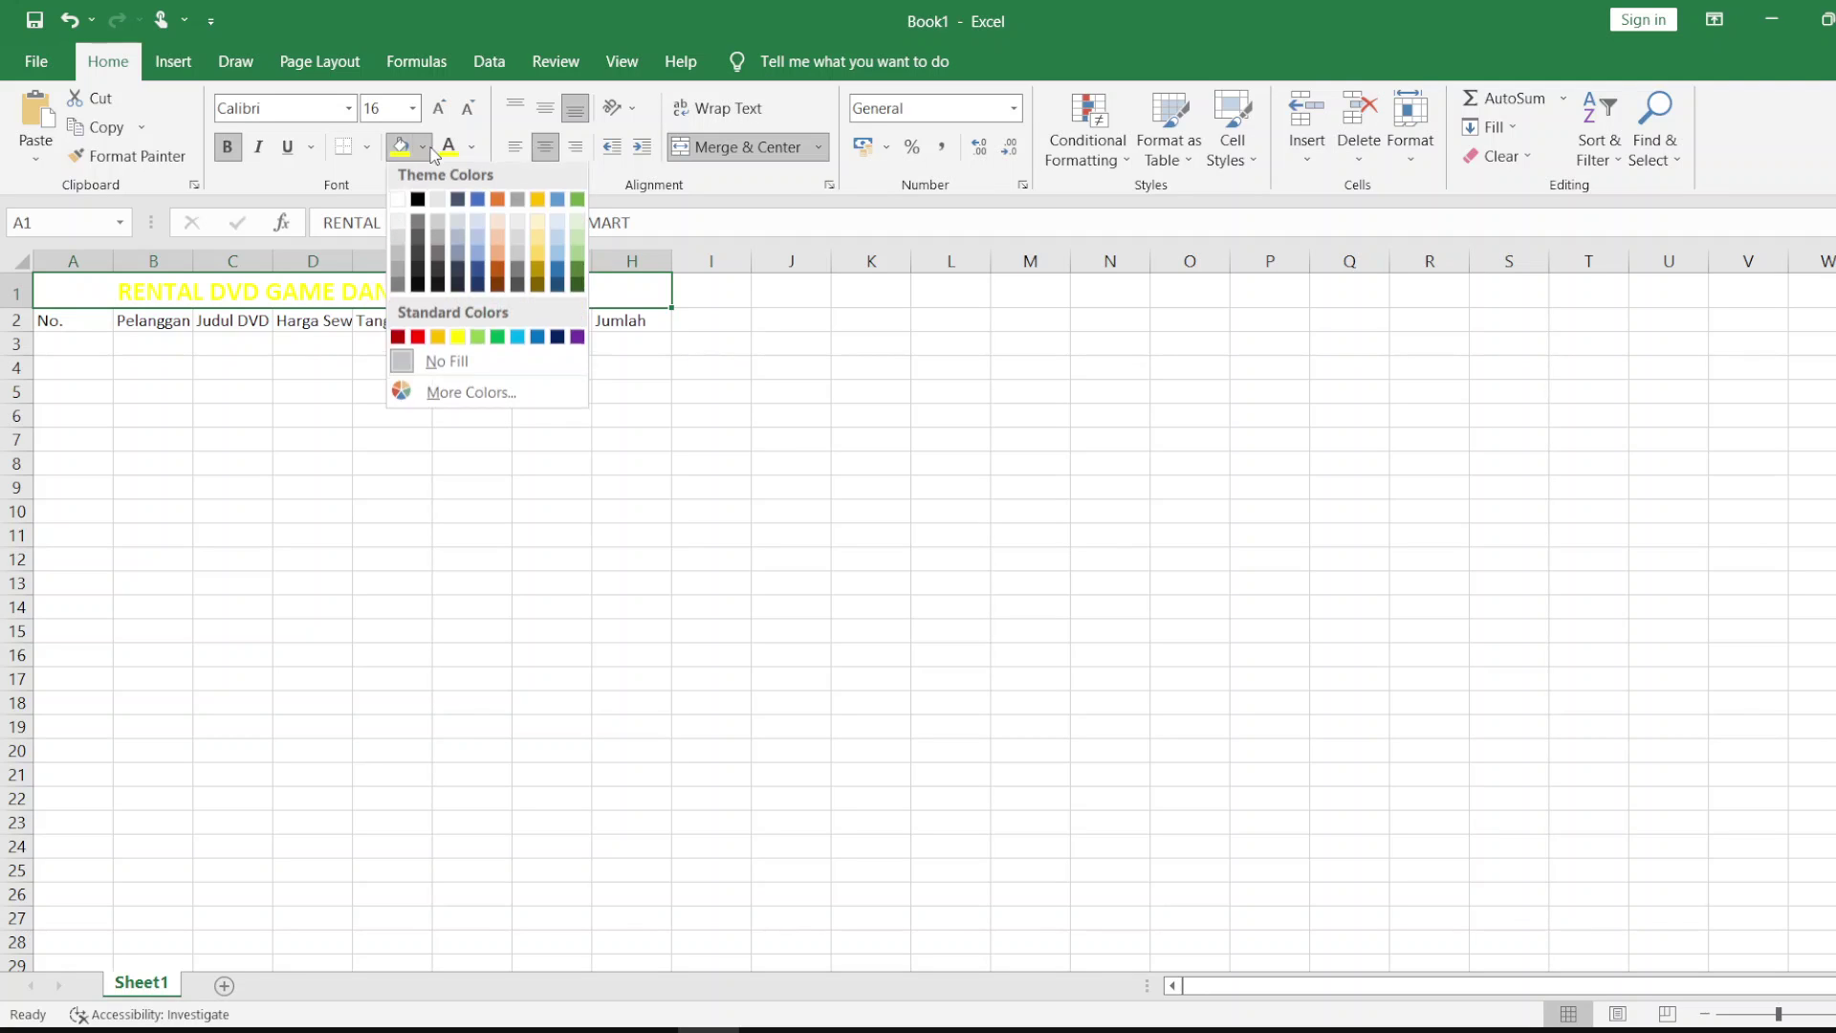
left_click(418, 341)
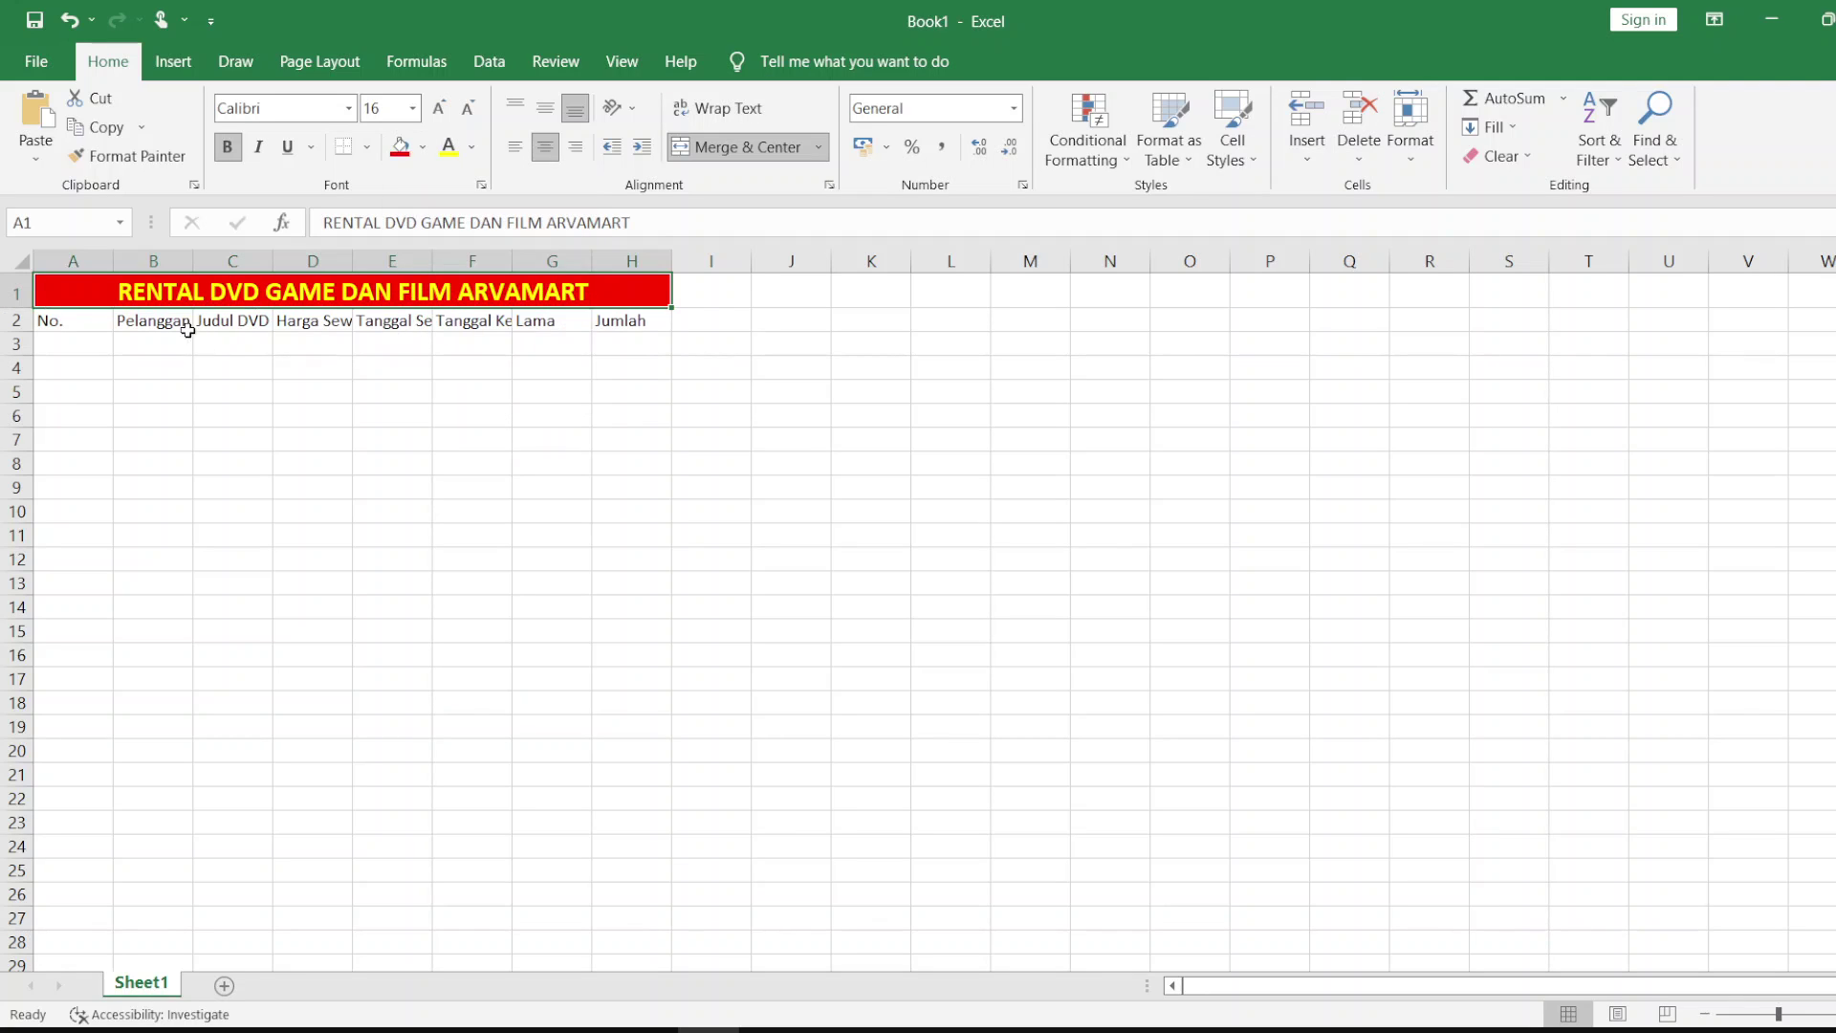
Step: Auto-fit the width of column A and number the rows 1 to 5 in A3:A7 with a fill series
double_click(112, 260)
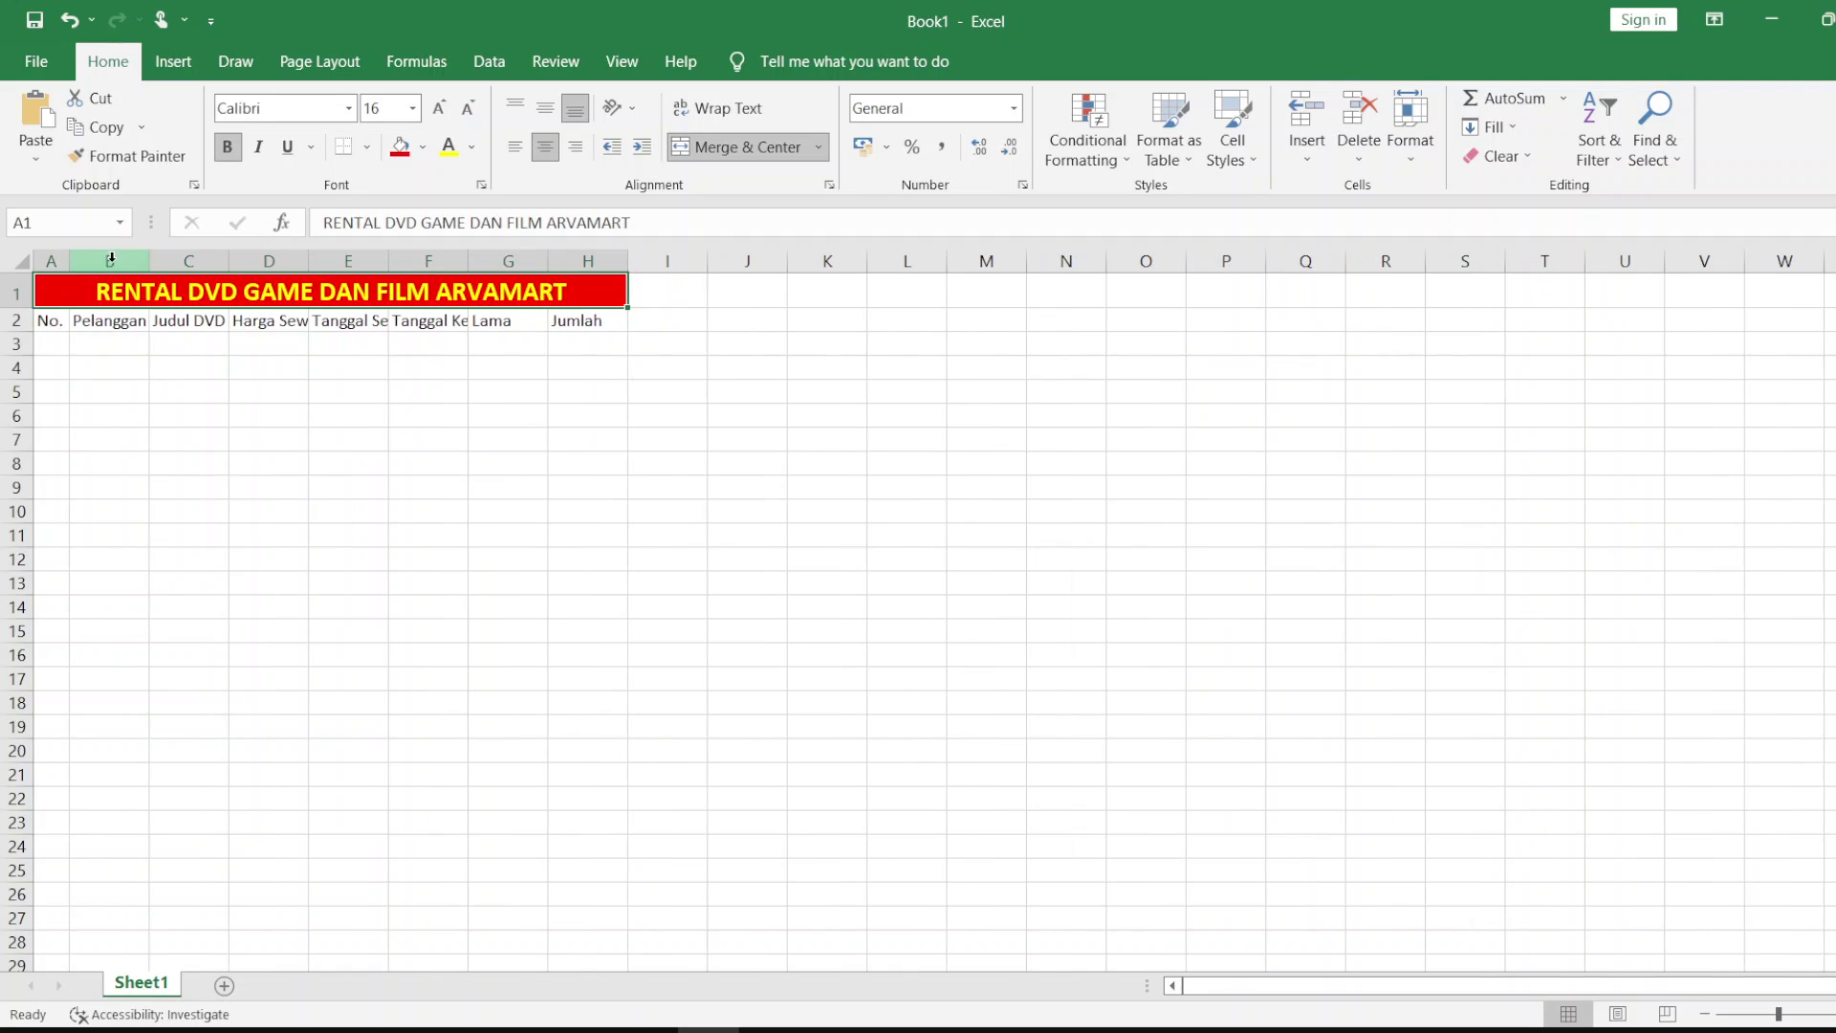
left_click(55, 346)
type("1")
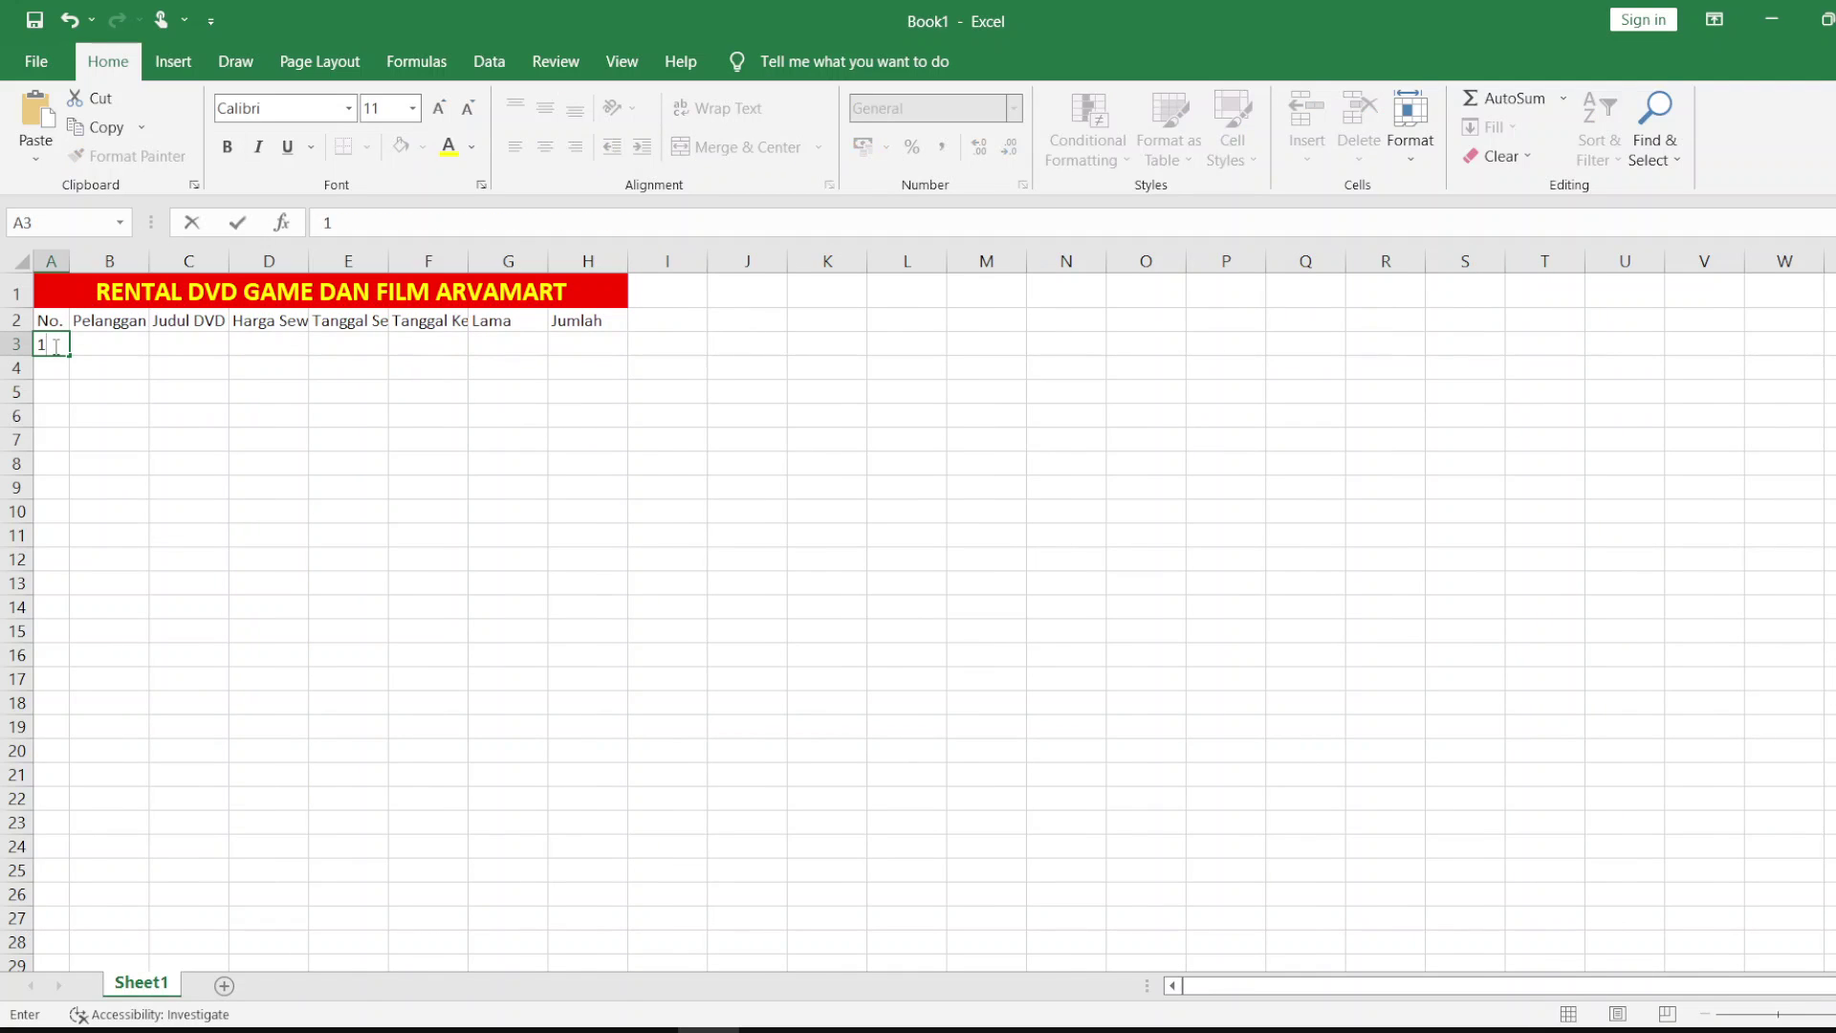
key("Return")
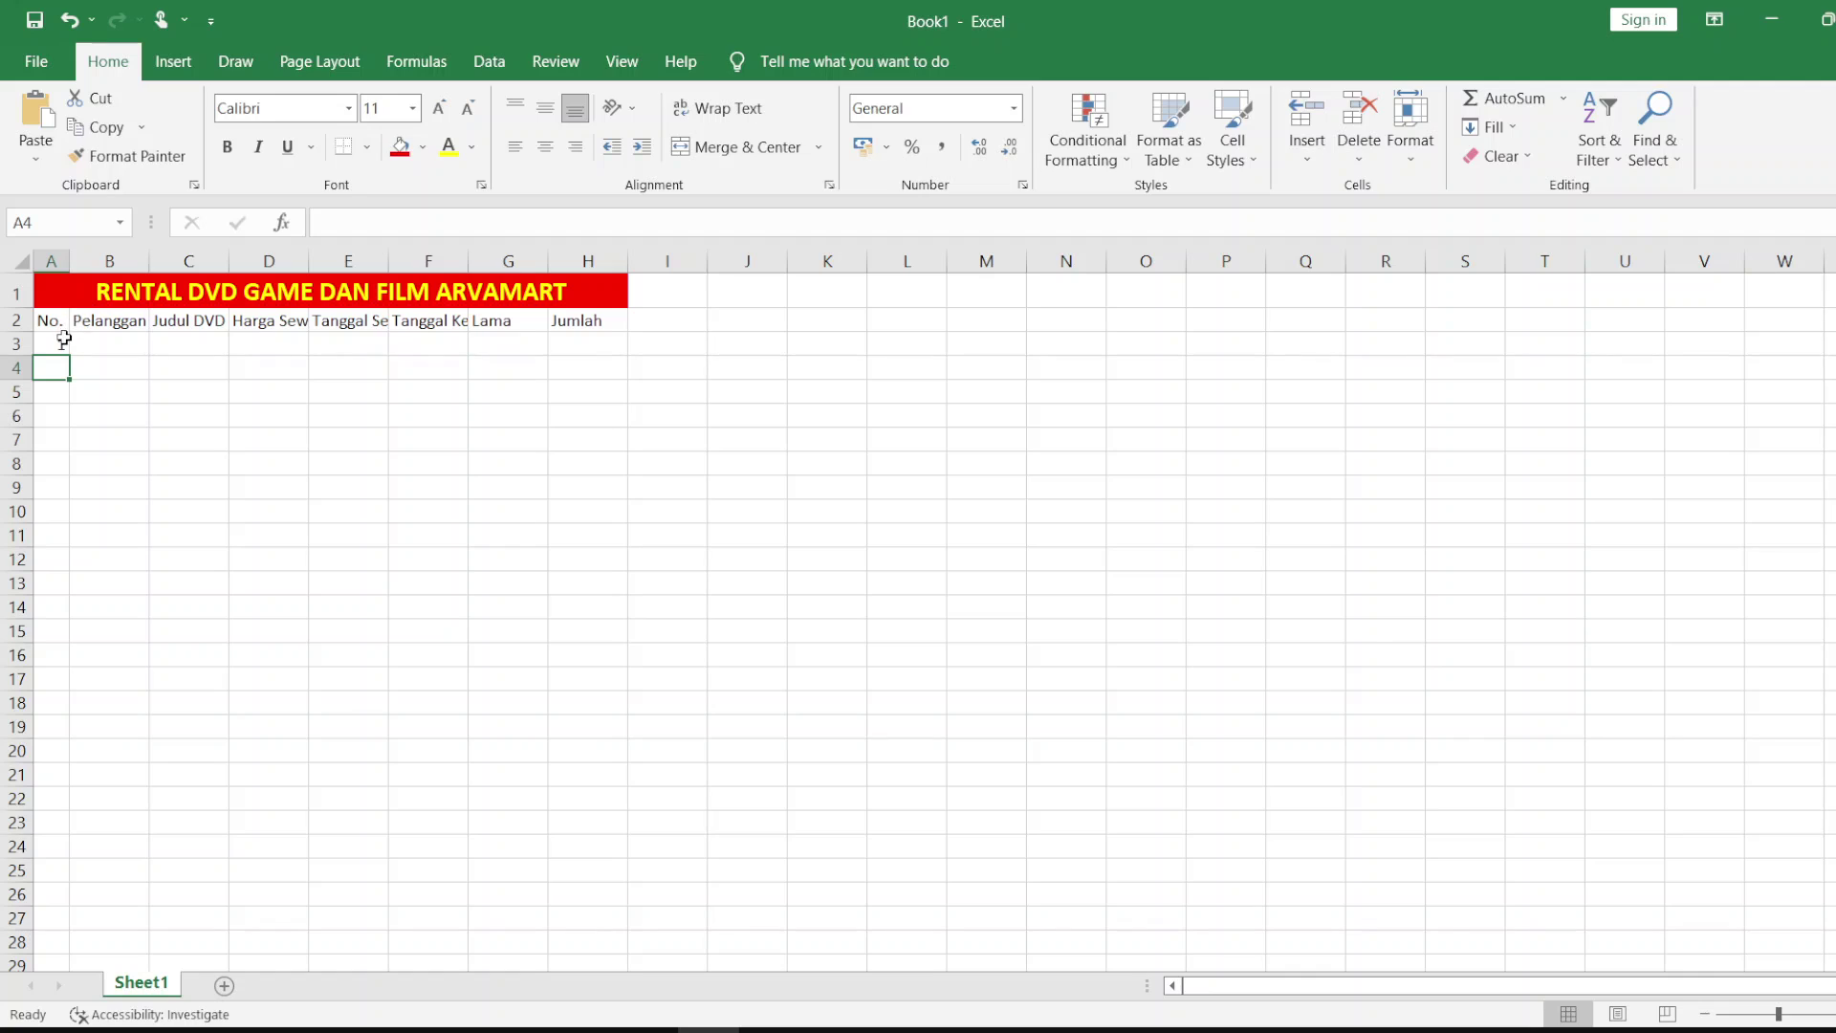
left_click(57, 346)
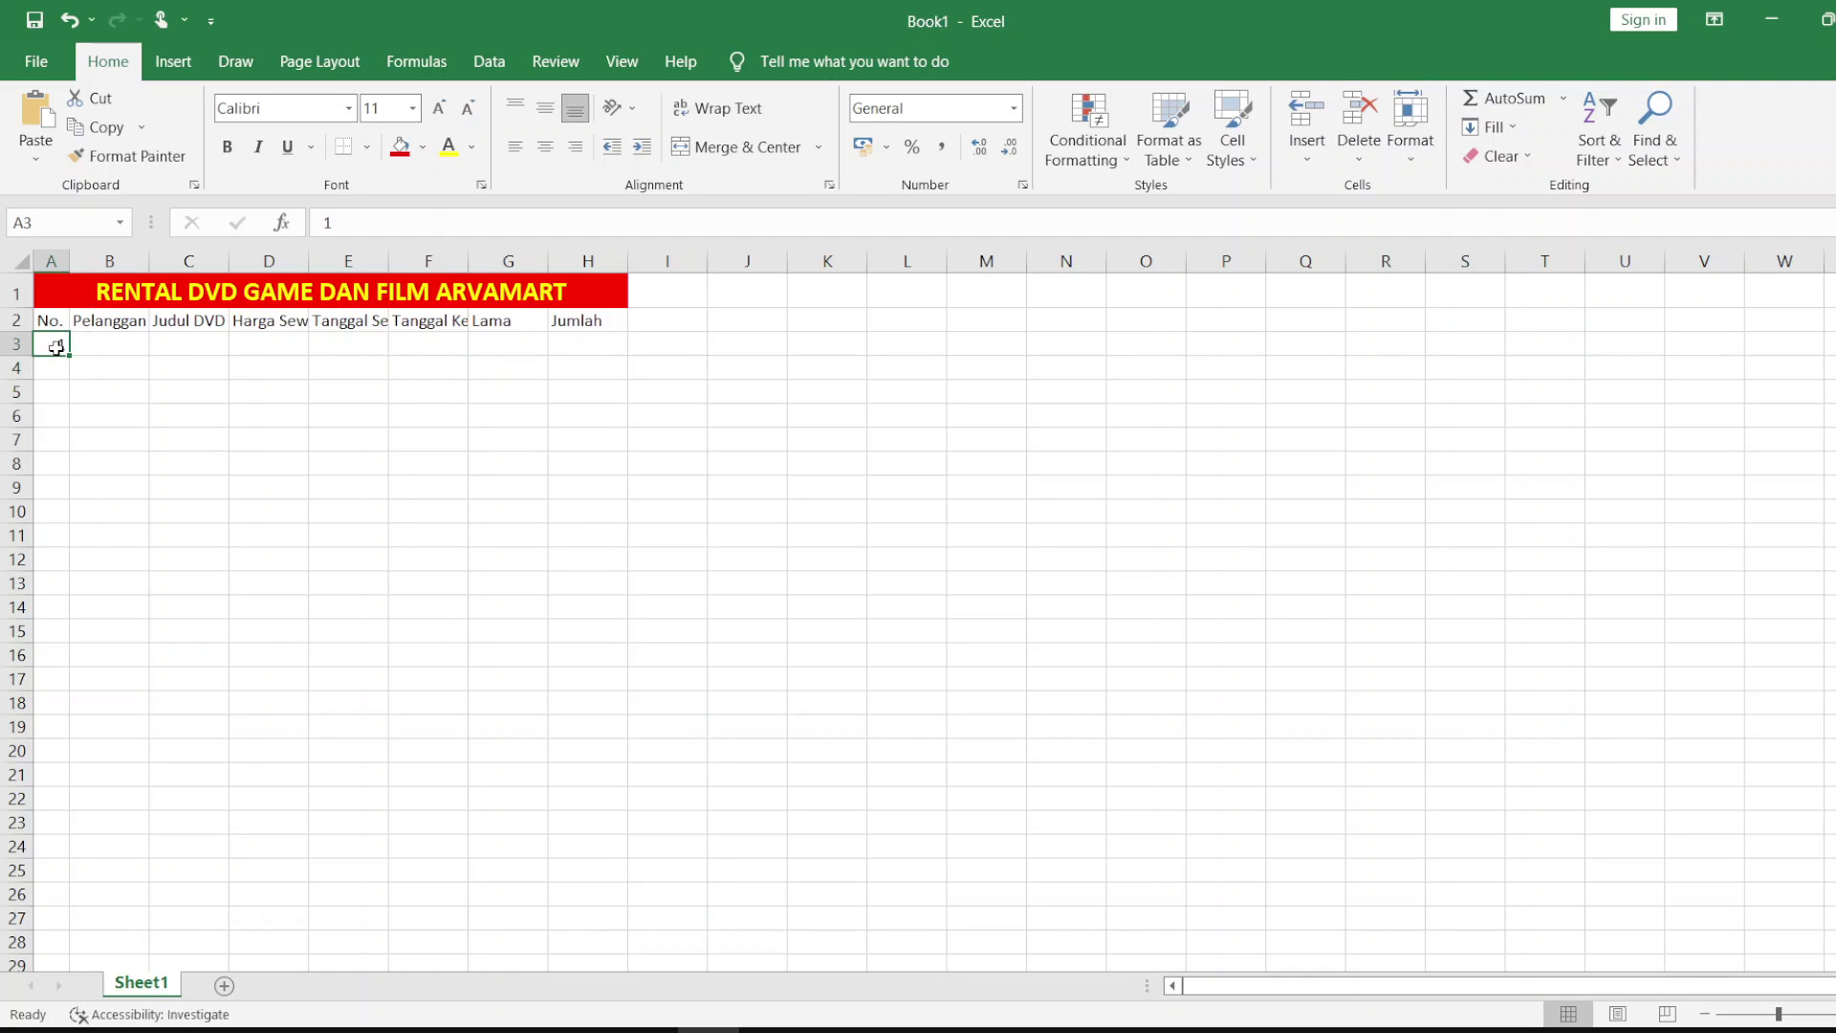
left_click_drag(73, 355, 73, 442)
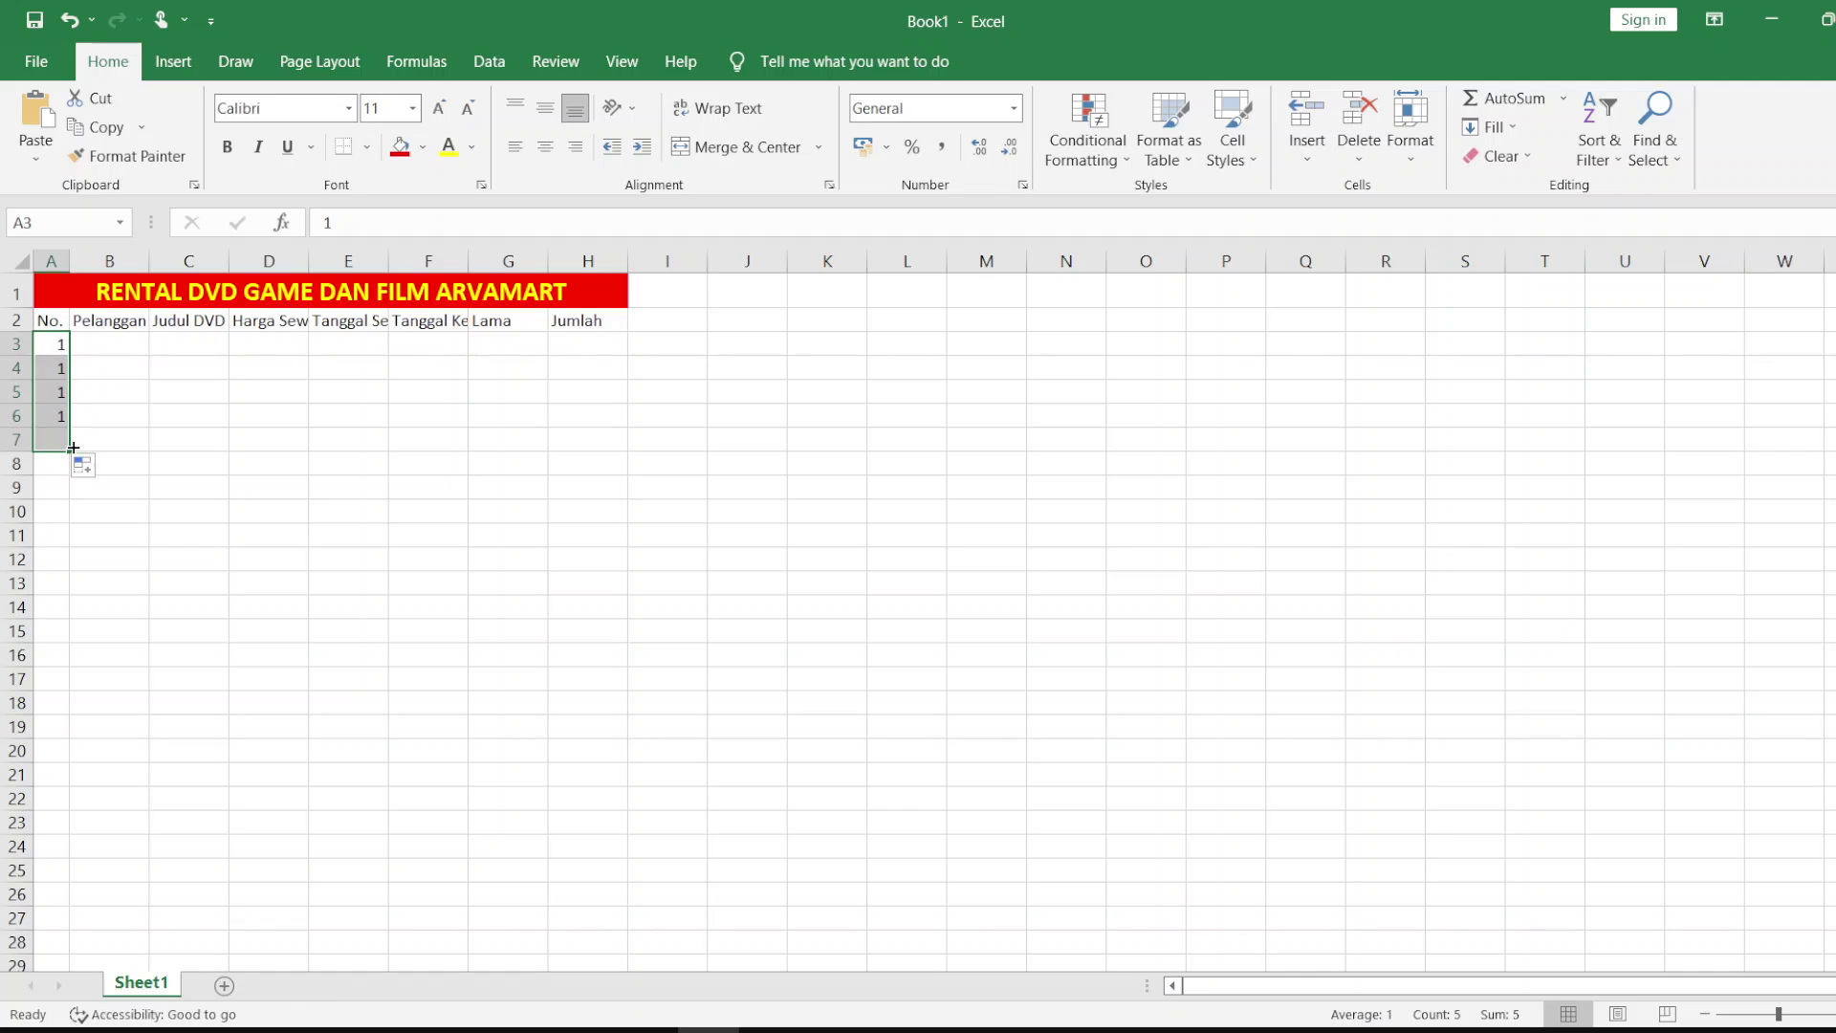
left_click(85, 466)
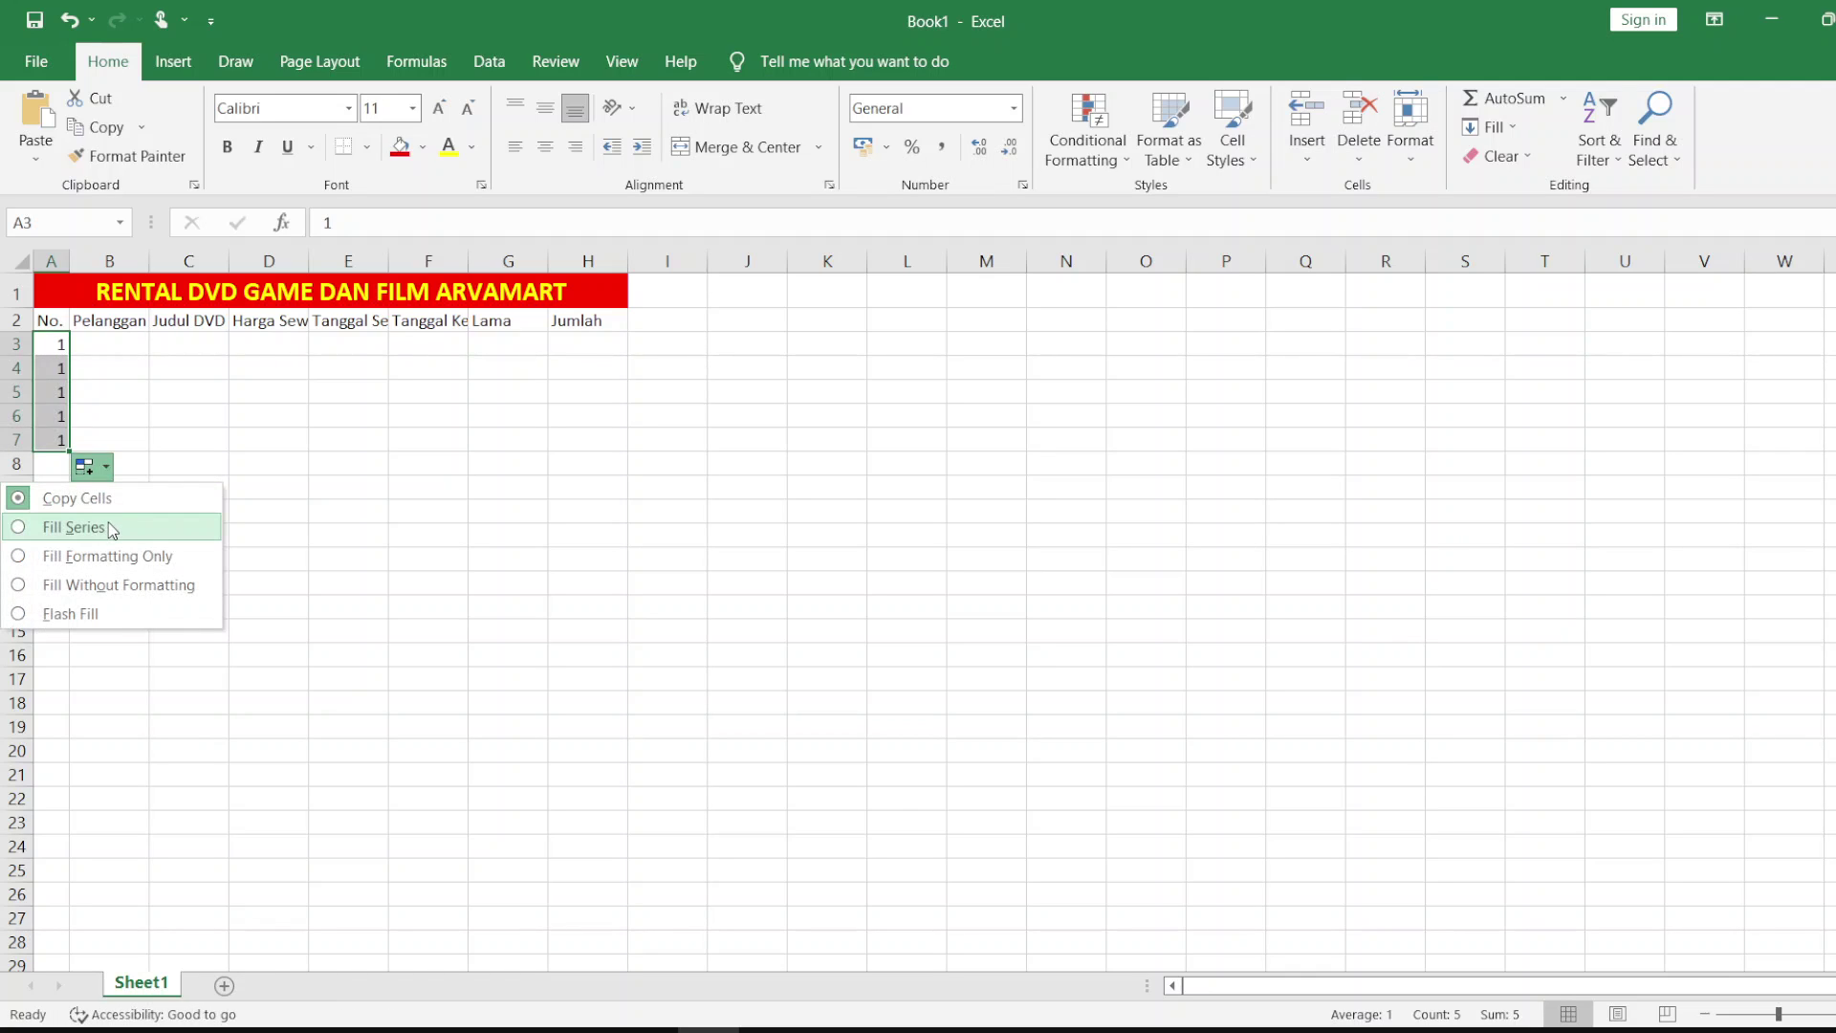
left_click(108, 521)
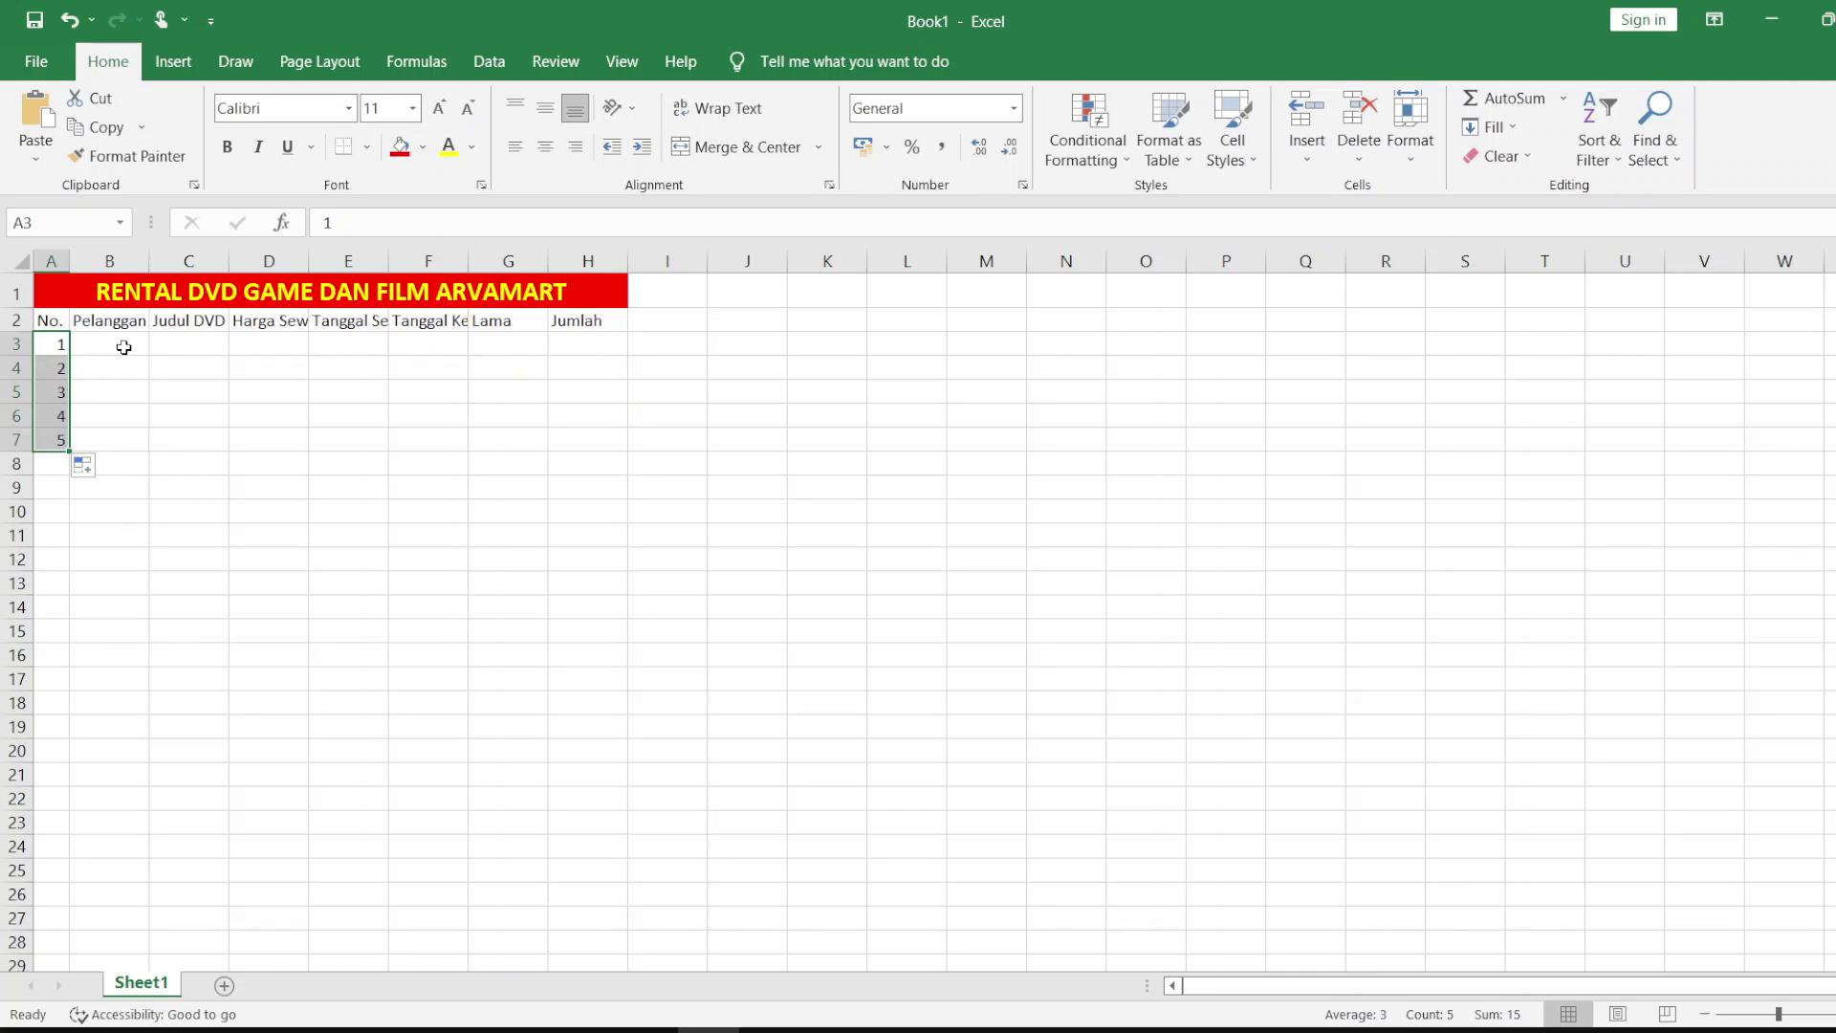
Step: Widen column B slightly and enter the first two customers' names in B3 and B4
left_click_drag(149, 266, 168, 267)
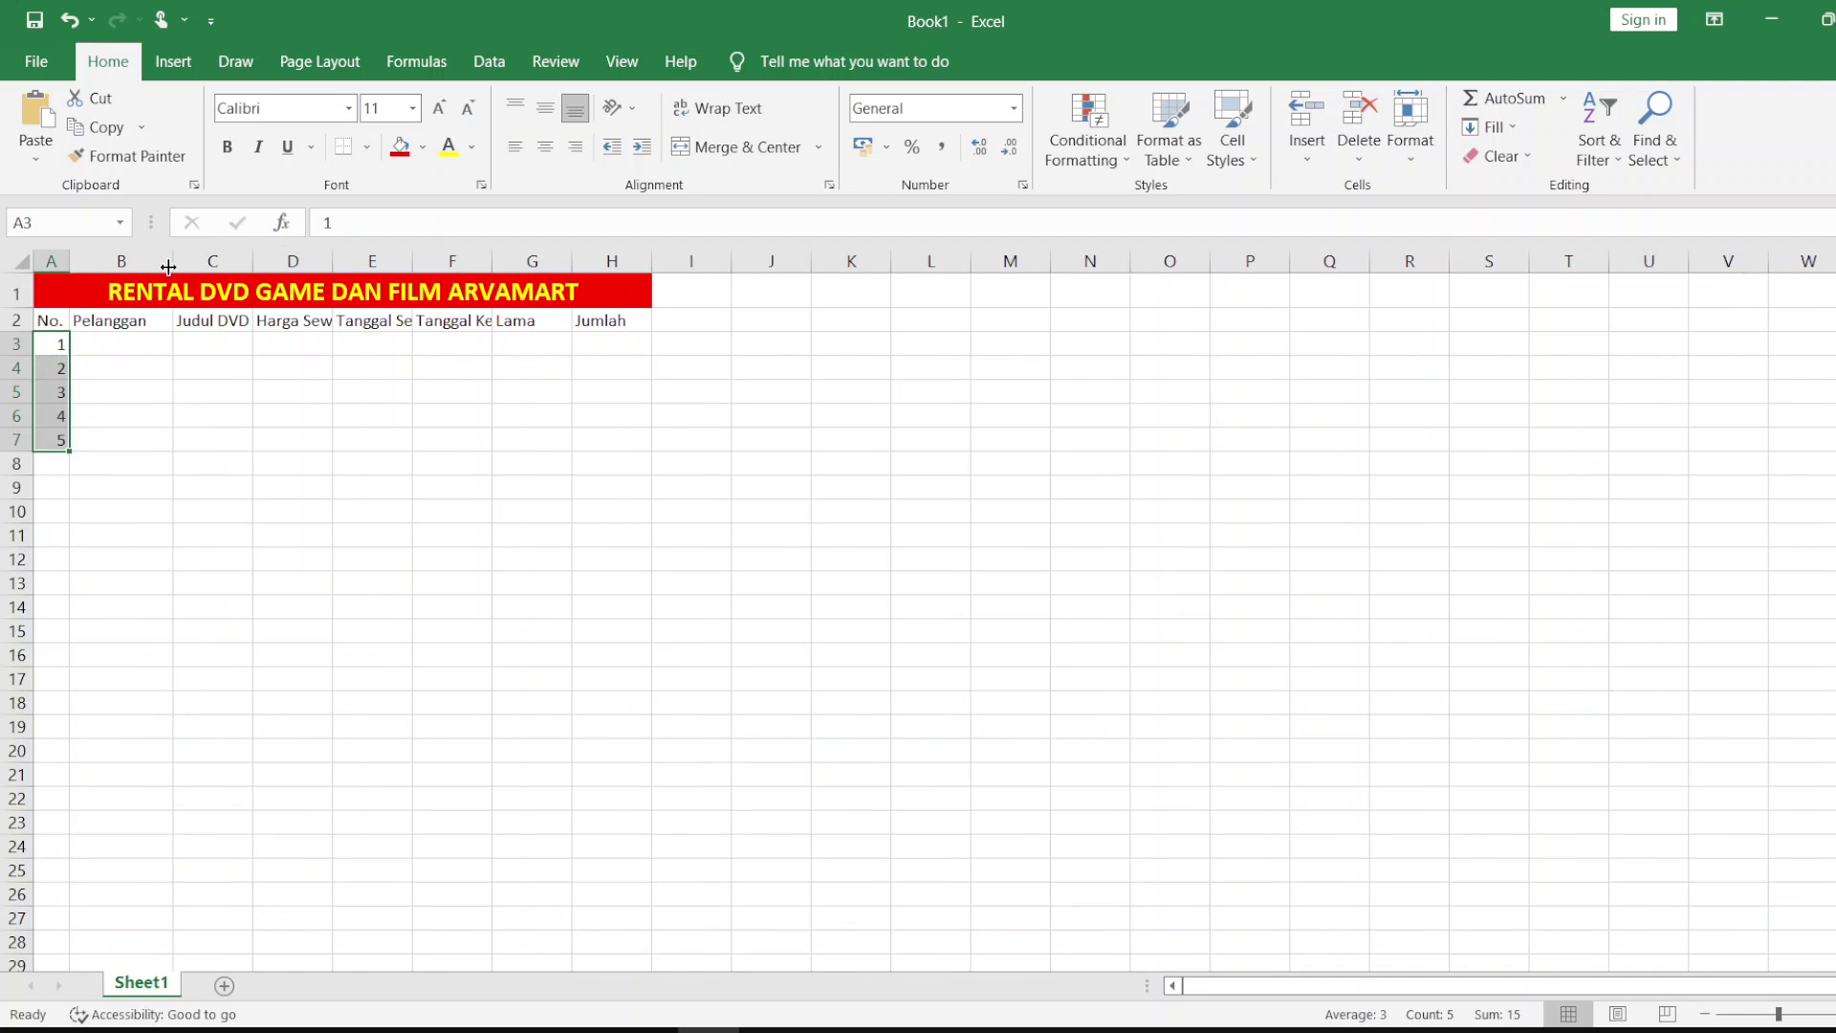
left_click(140, 348)
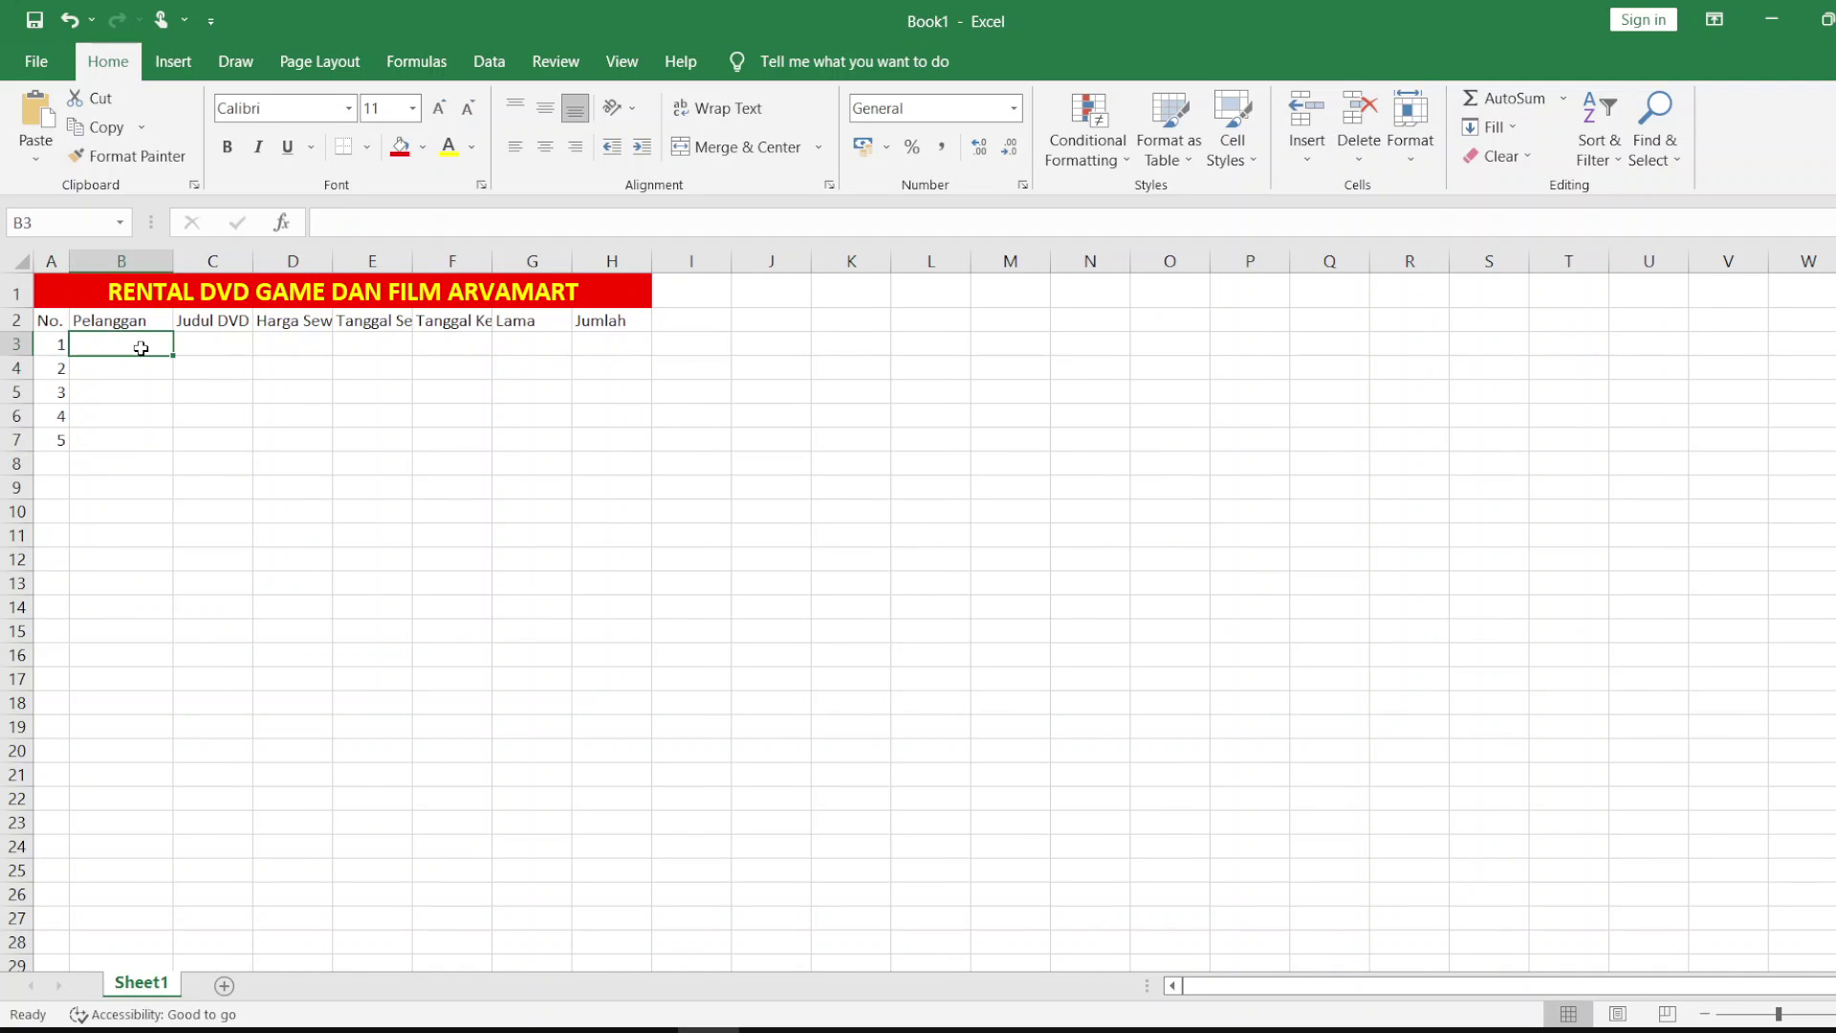
type("Haris")
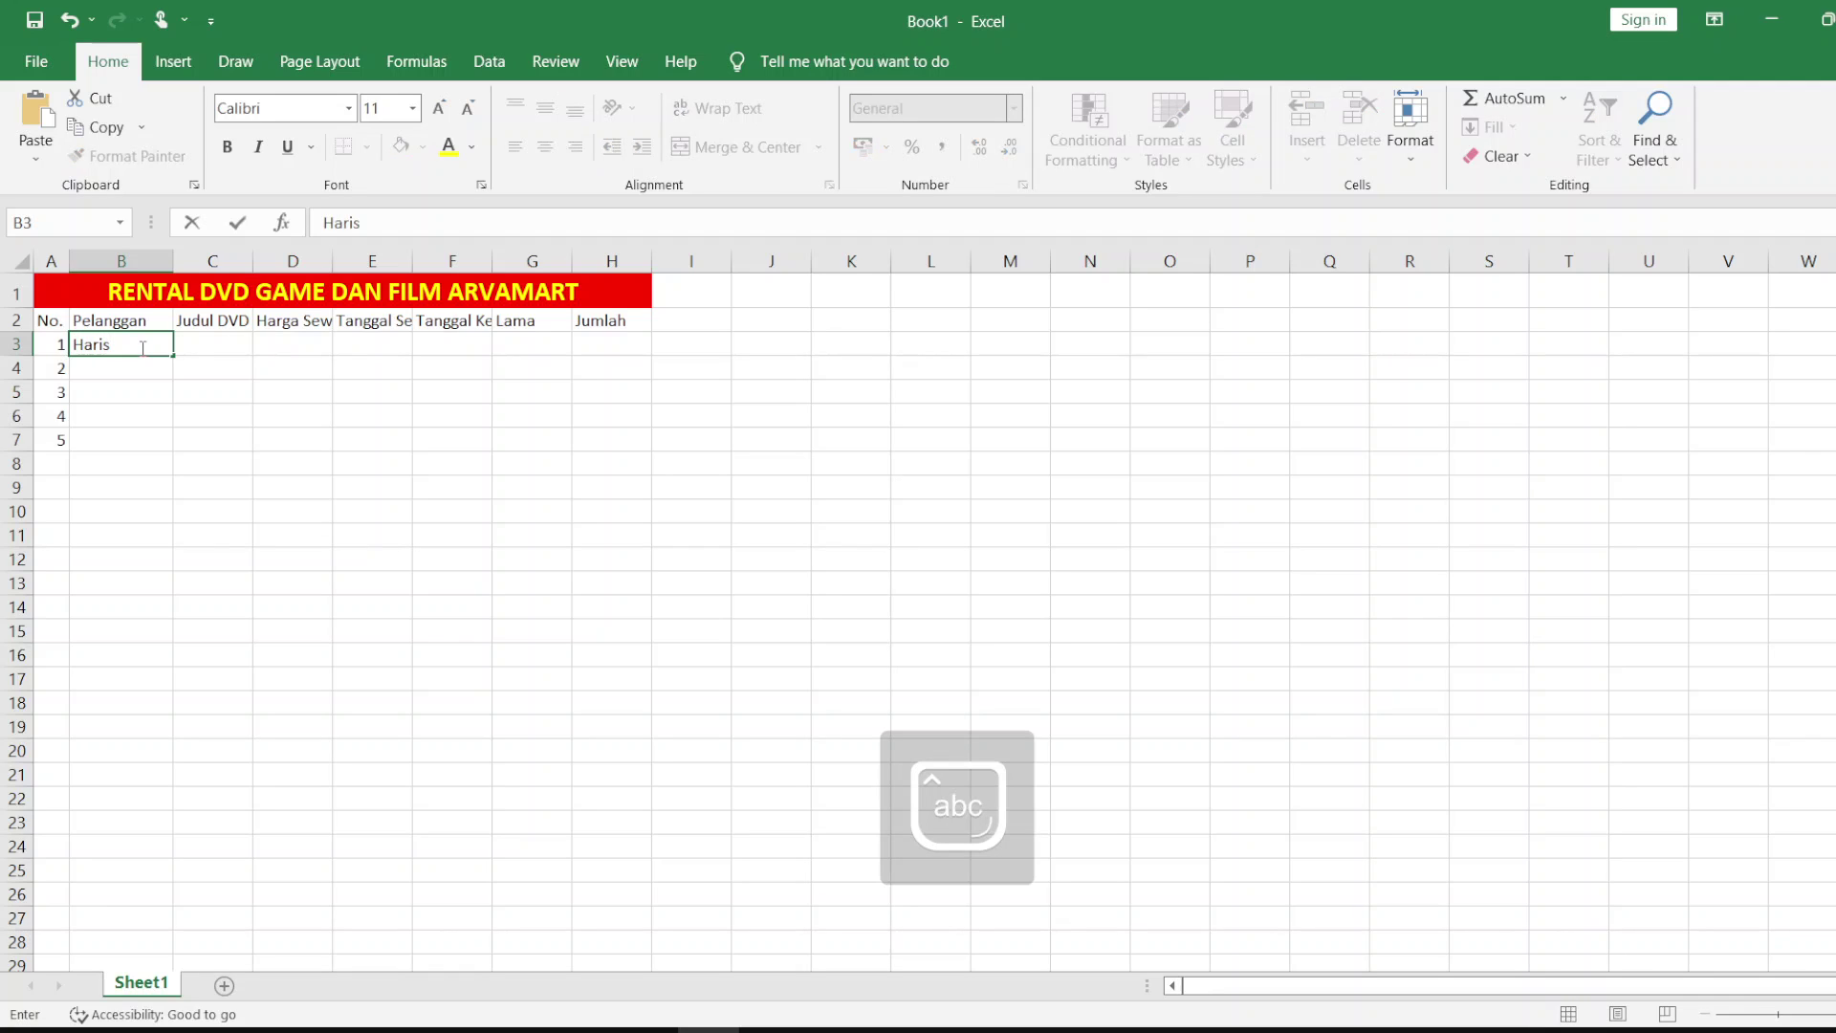
key("Return")
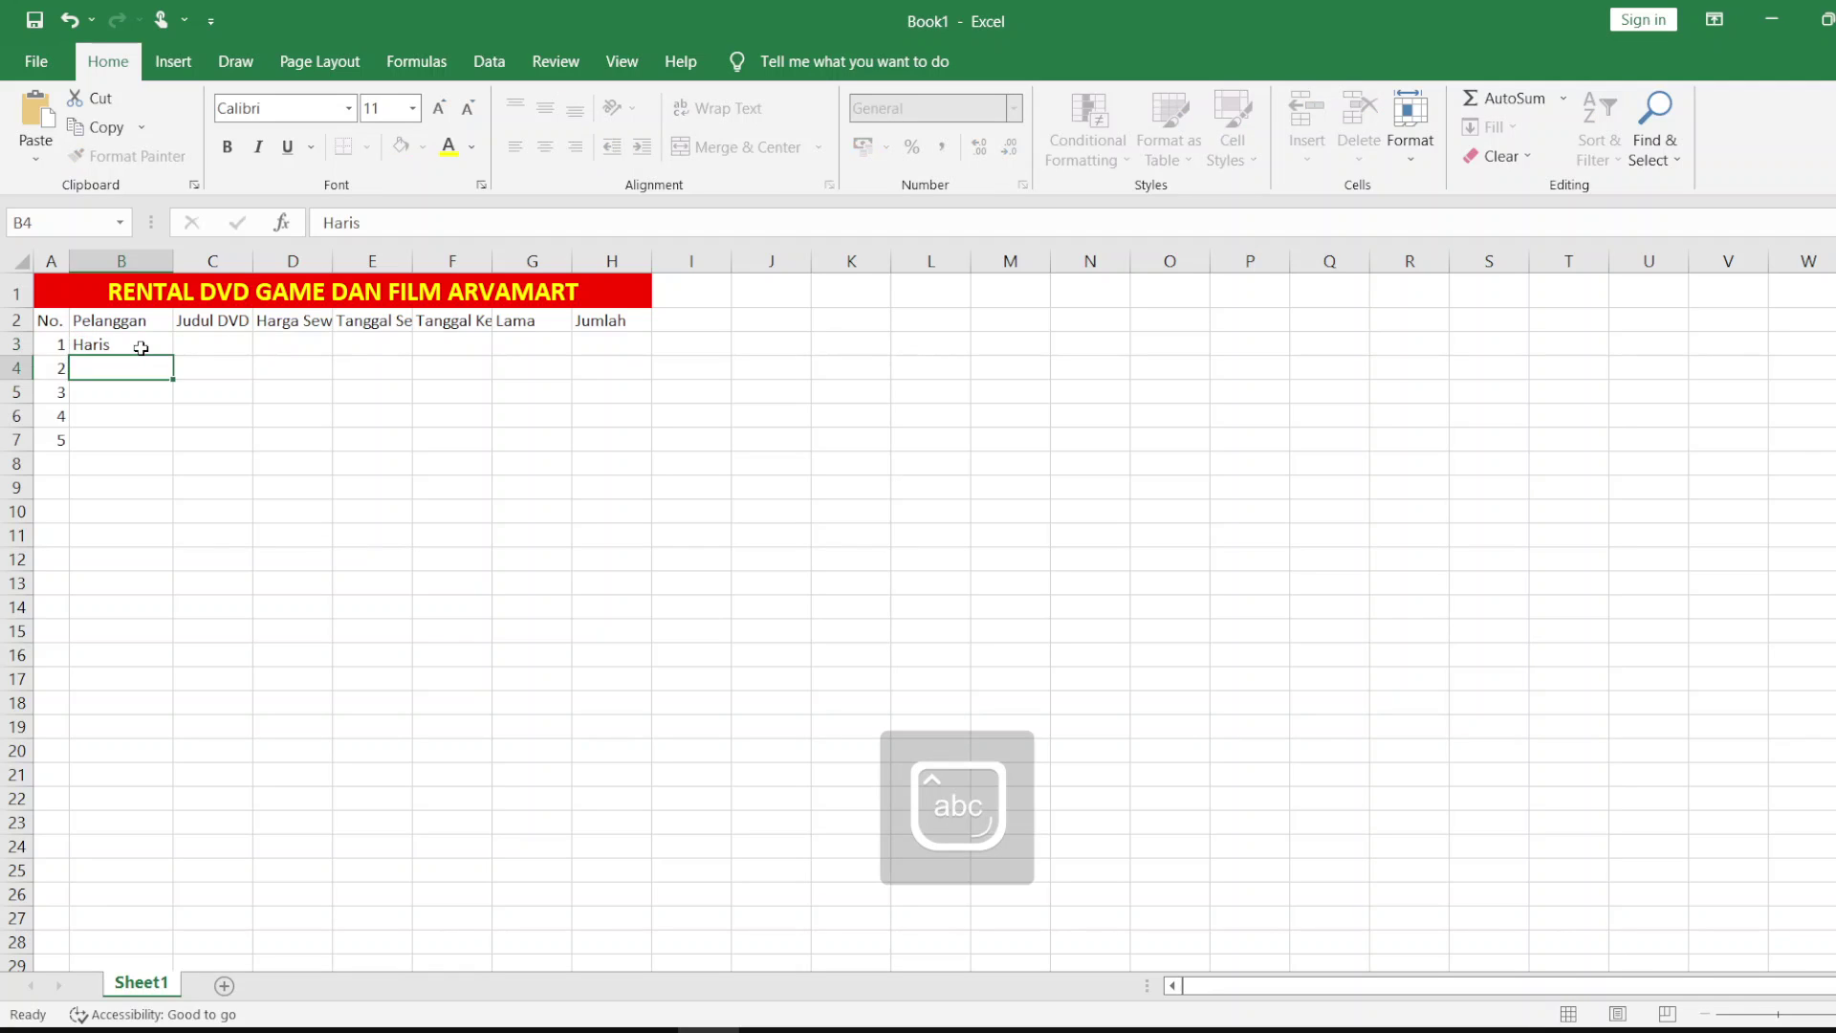
type("Darman")
key("Return")
Step: Enter the third and fourth customers' names in B5 and B6, each with an initial capital
key("Caps_Lock")
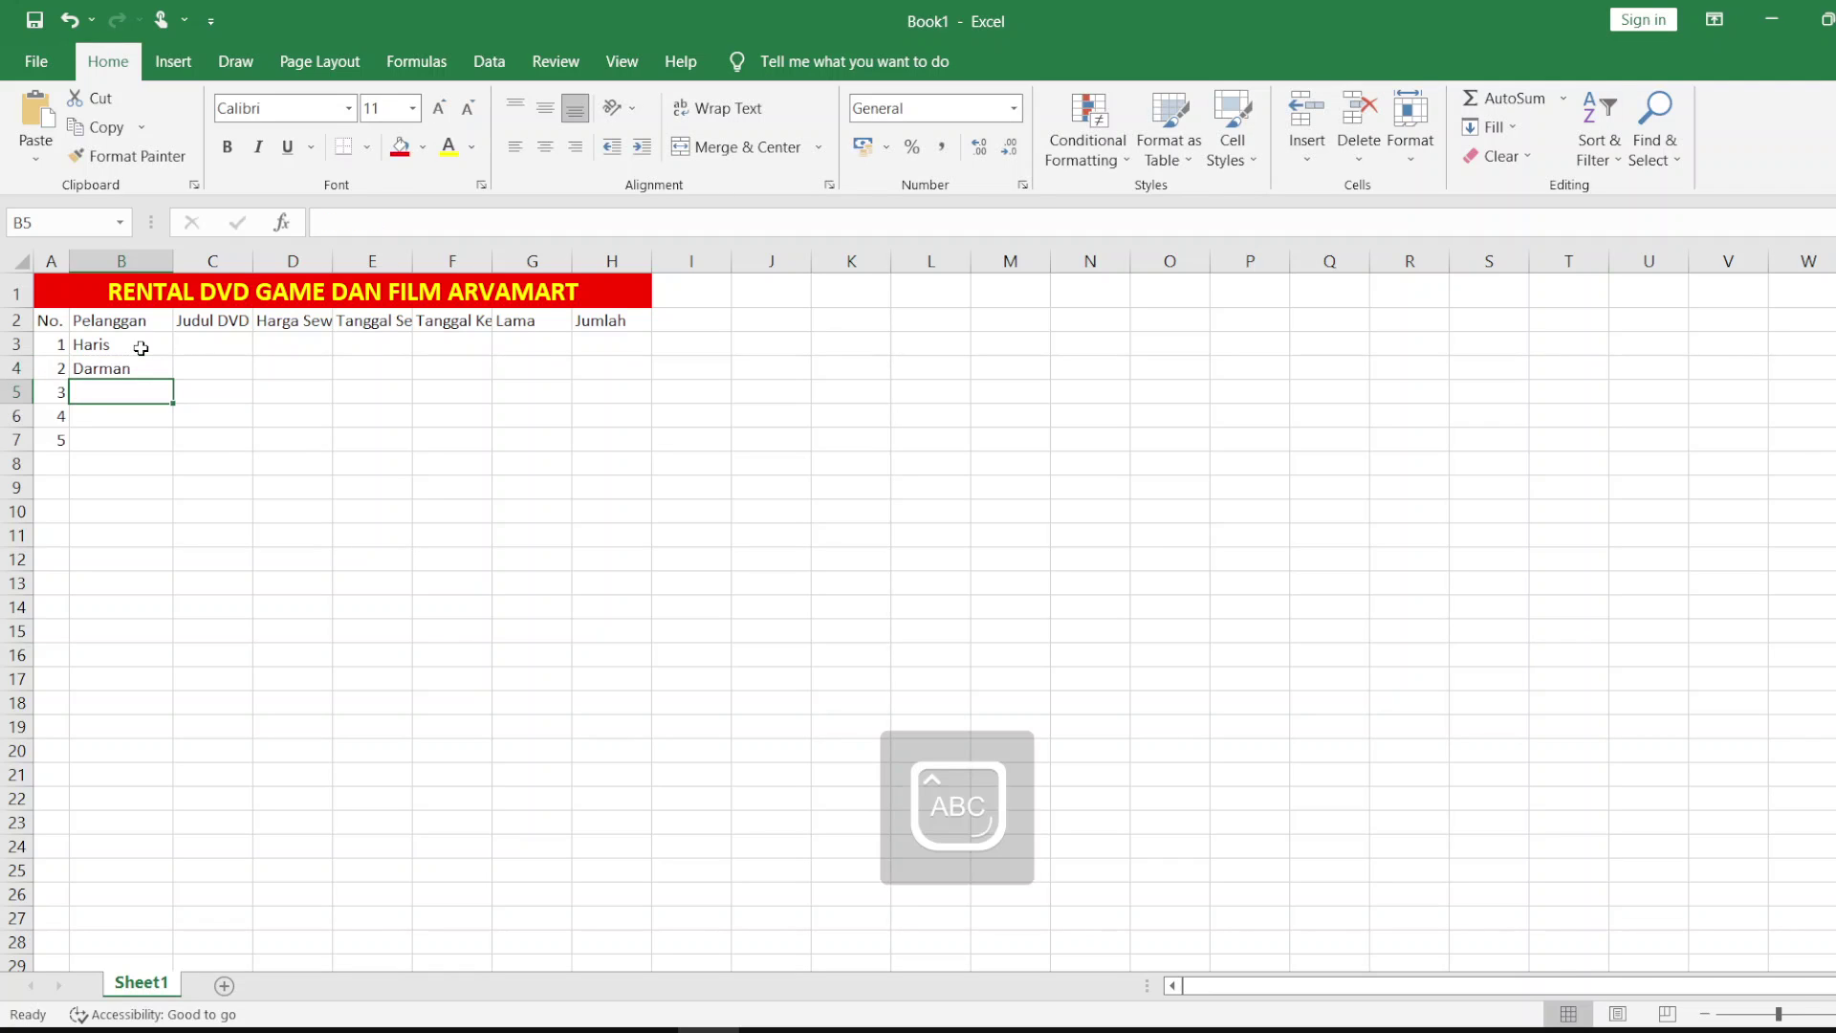
type("Y")
key("Caps_Lock")
type("anti")
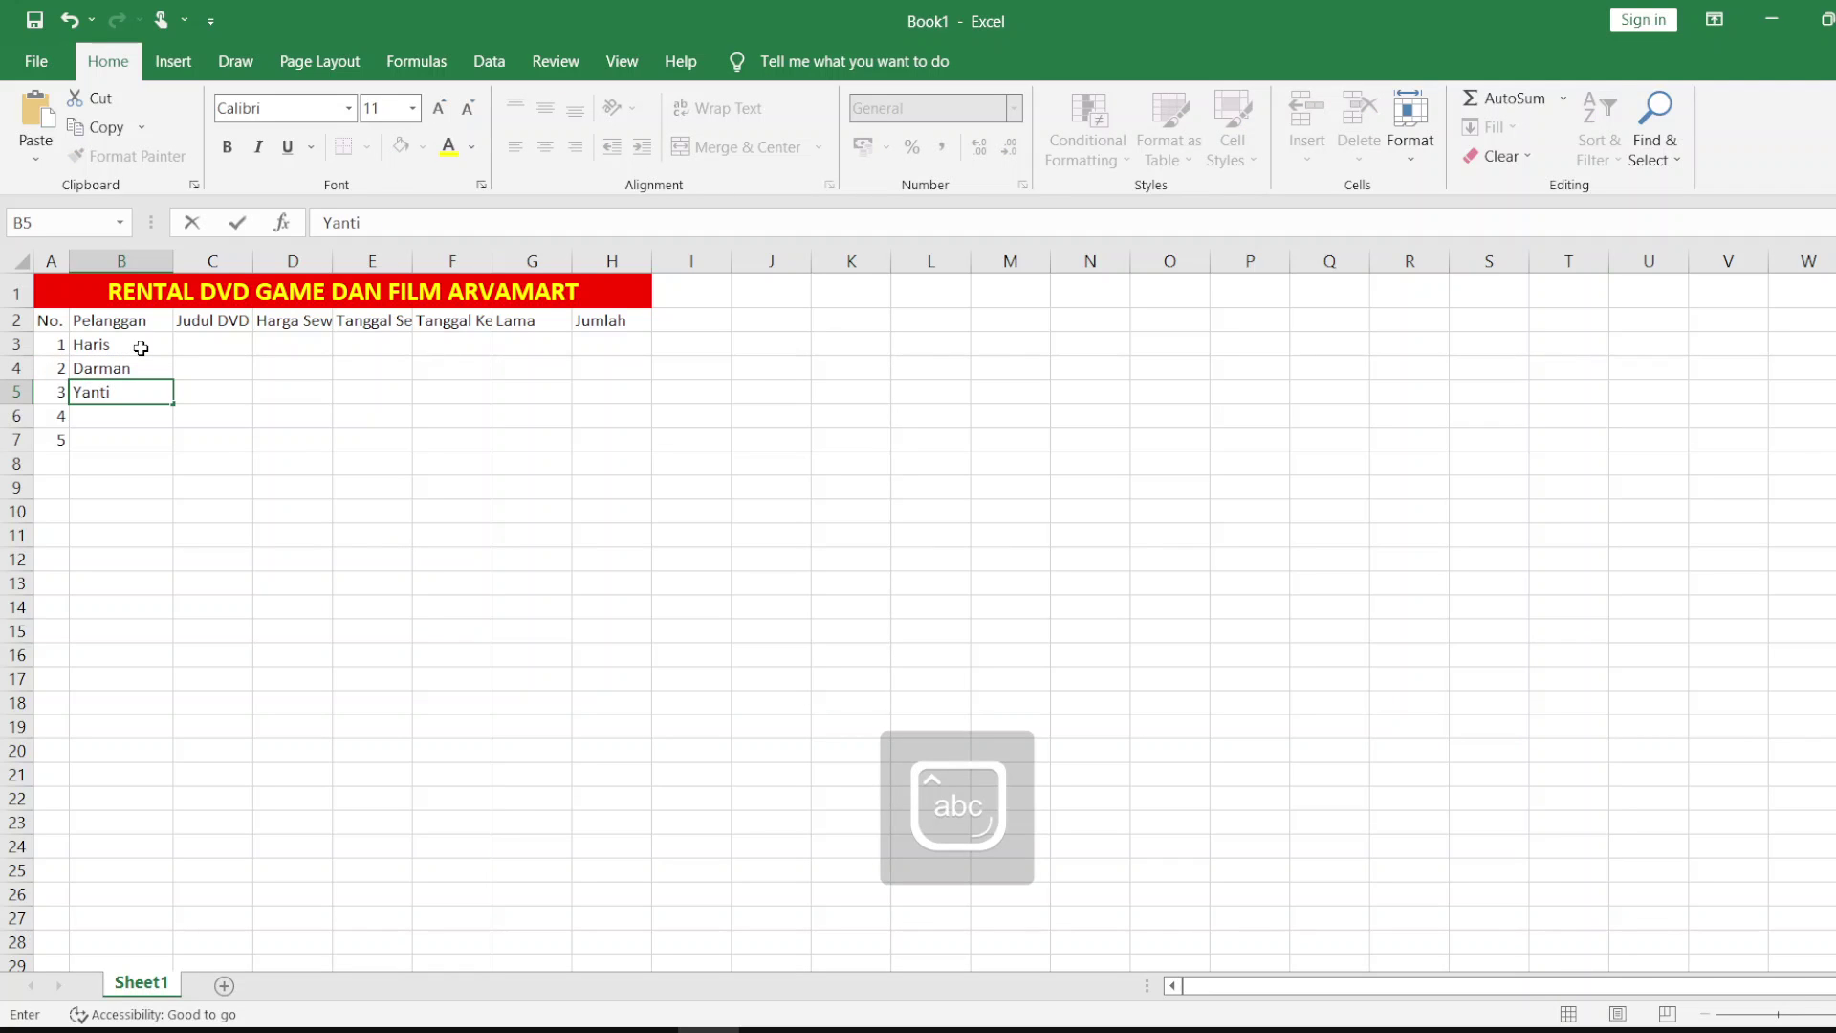
key("Return")
key("Caps_Lock")
type("F")
key("Caps_Lock")
type("i")
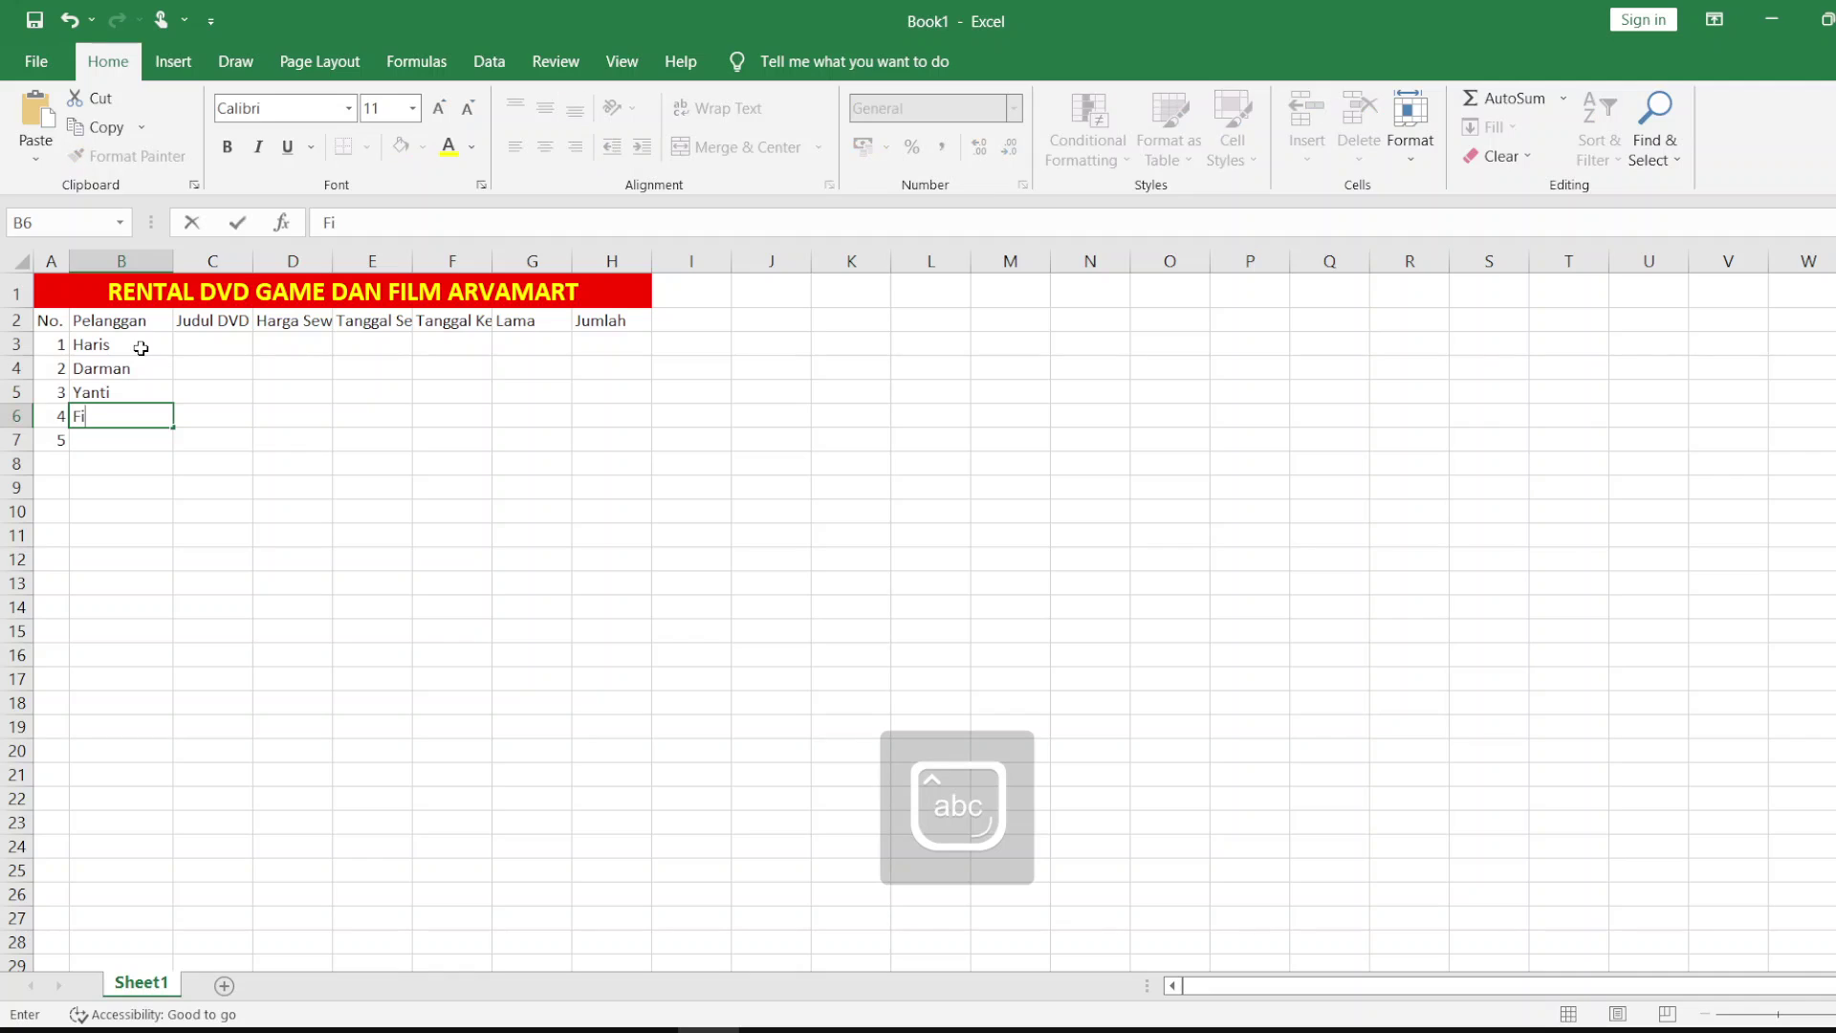
type("tria")
key("Return")
Step: Enter the fifth customer's name in B7 to complete the Pelanggan column
key("Caps_Lock")
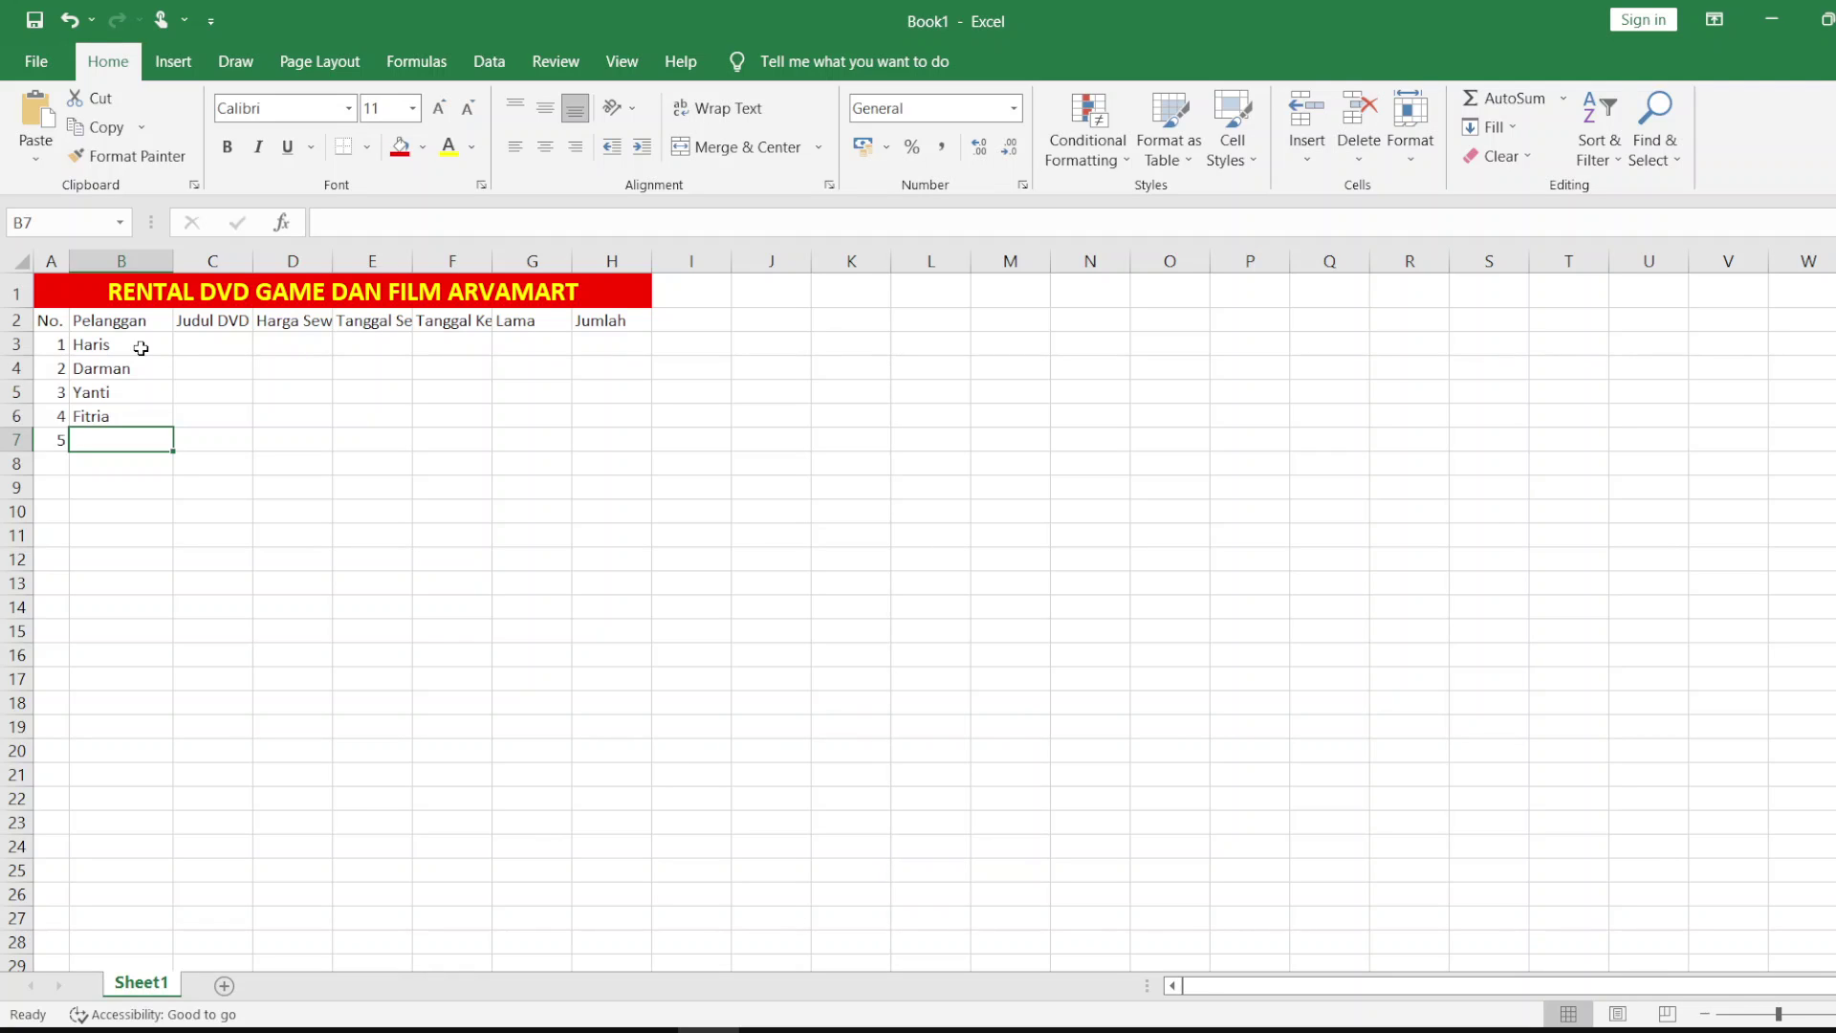
type("K")
key("Caps_Lock")
type("oma")
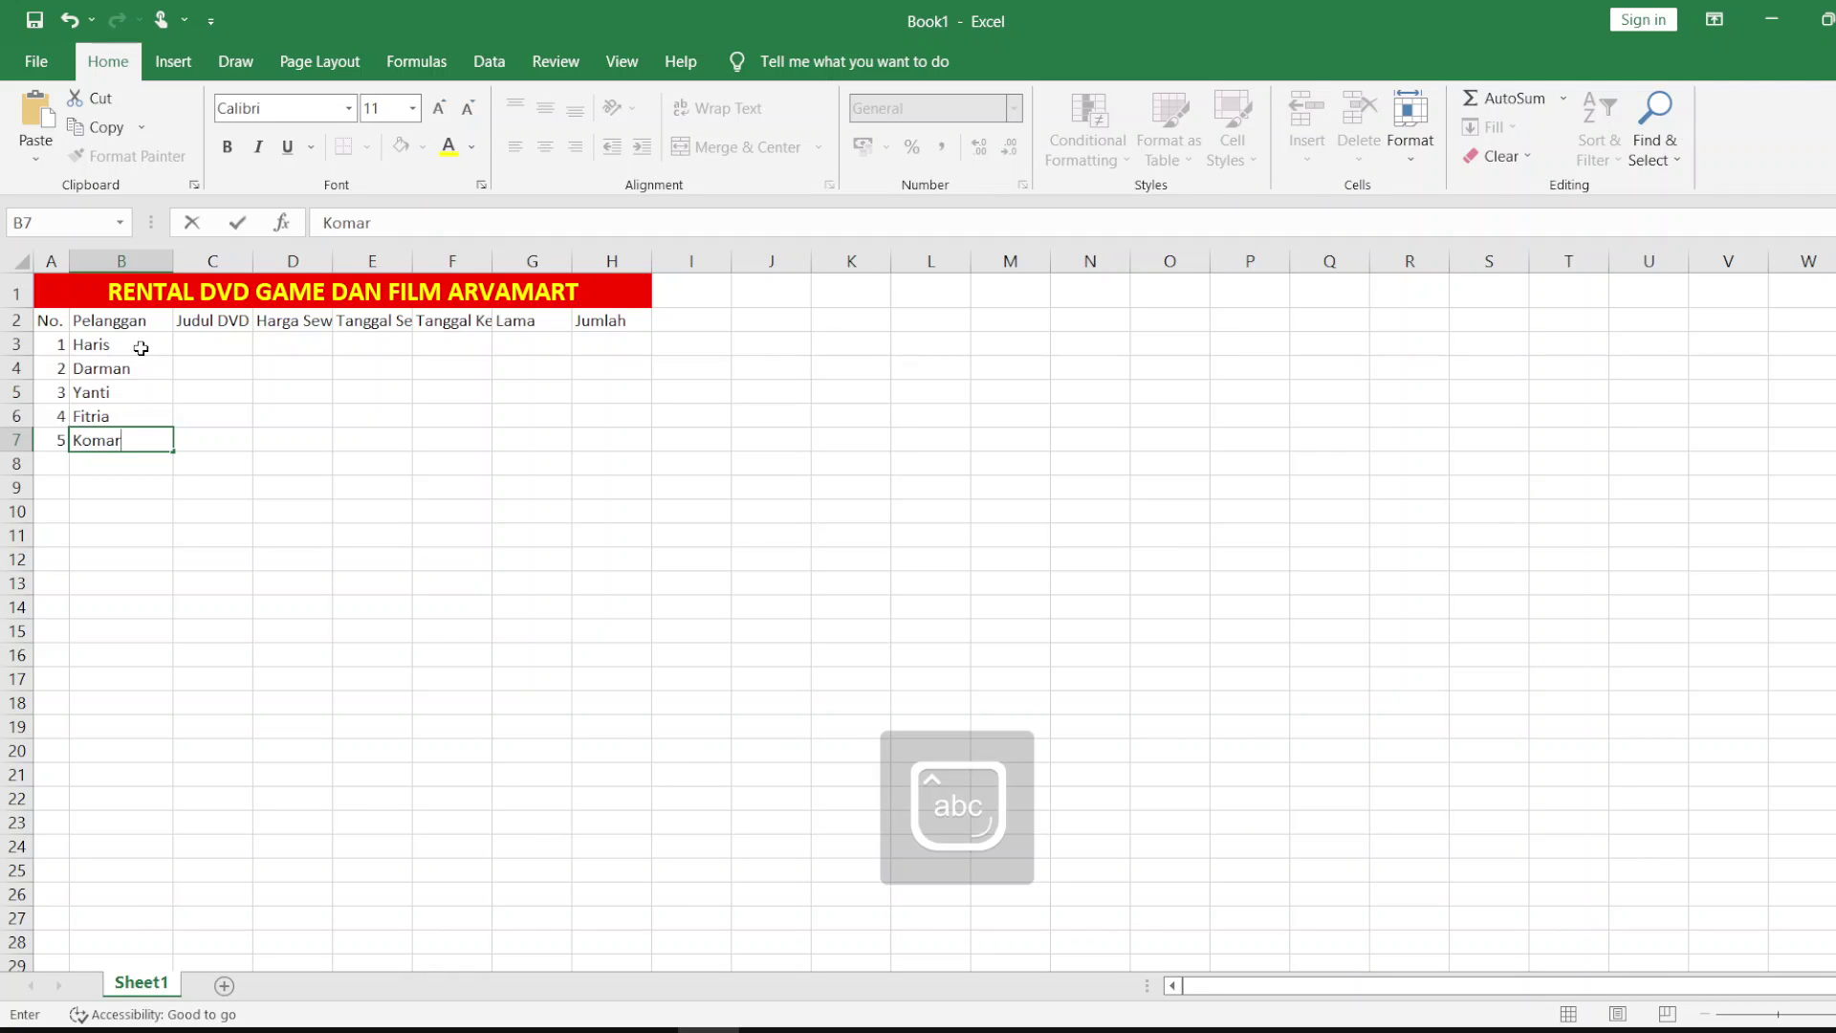
type("r")
key("Tab")
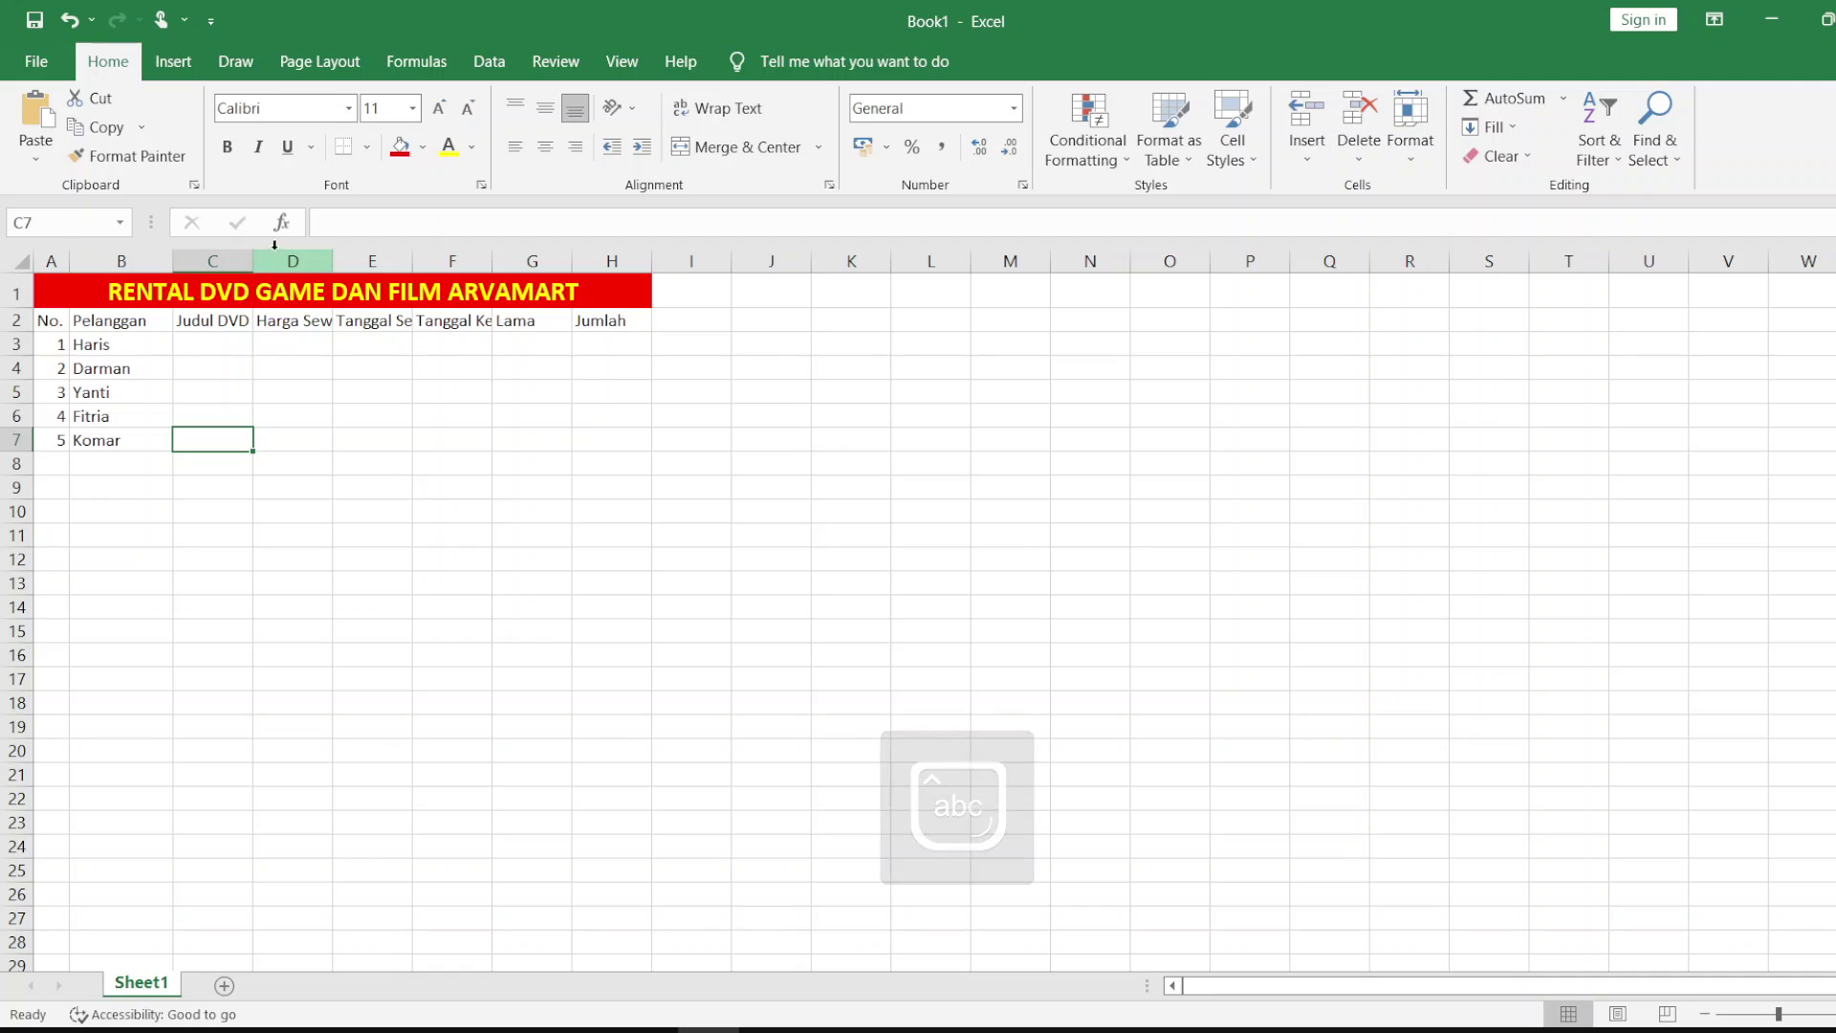
Step: Widen column C to make room for the DVD titles and enter Motor GP in C3
left_click_drag(252, 256, 312, 256)
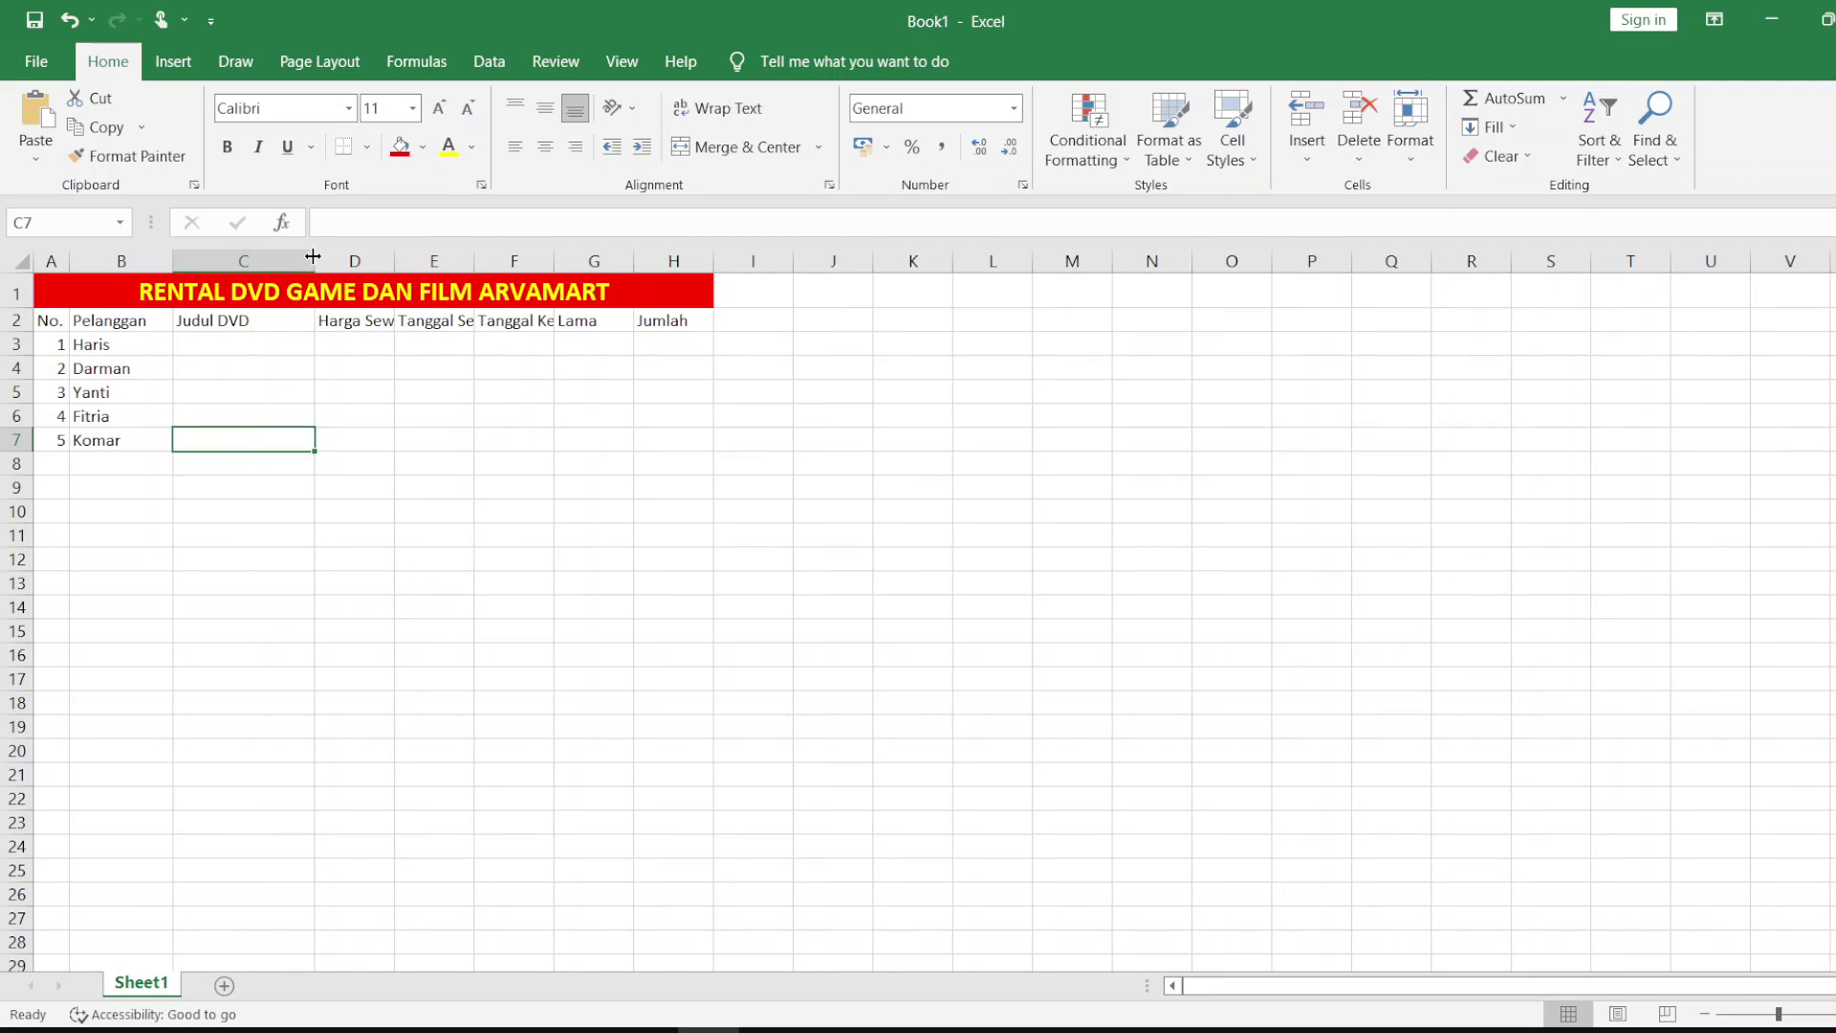
left_click(265, 342)
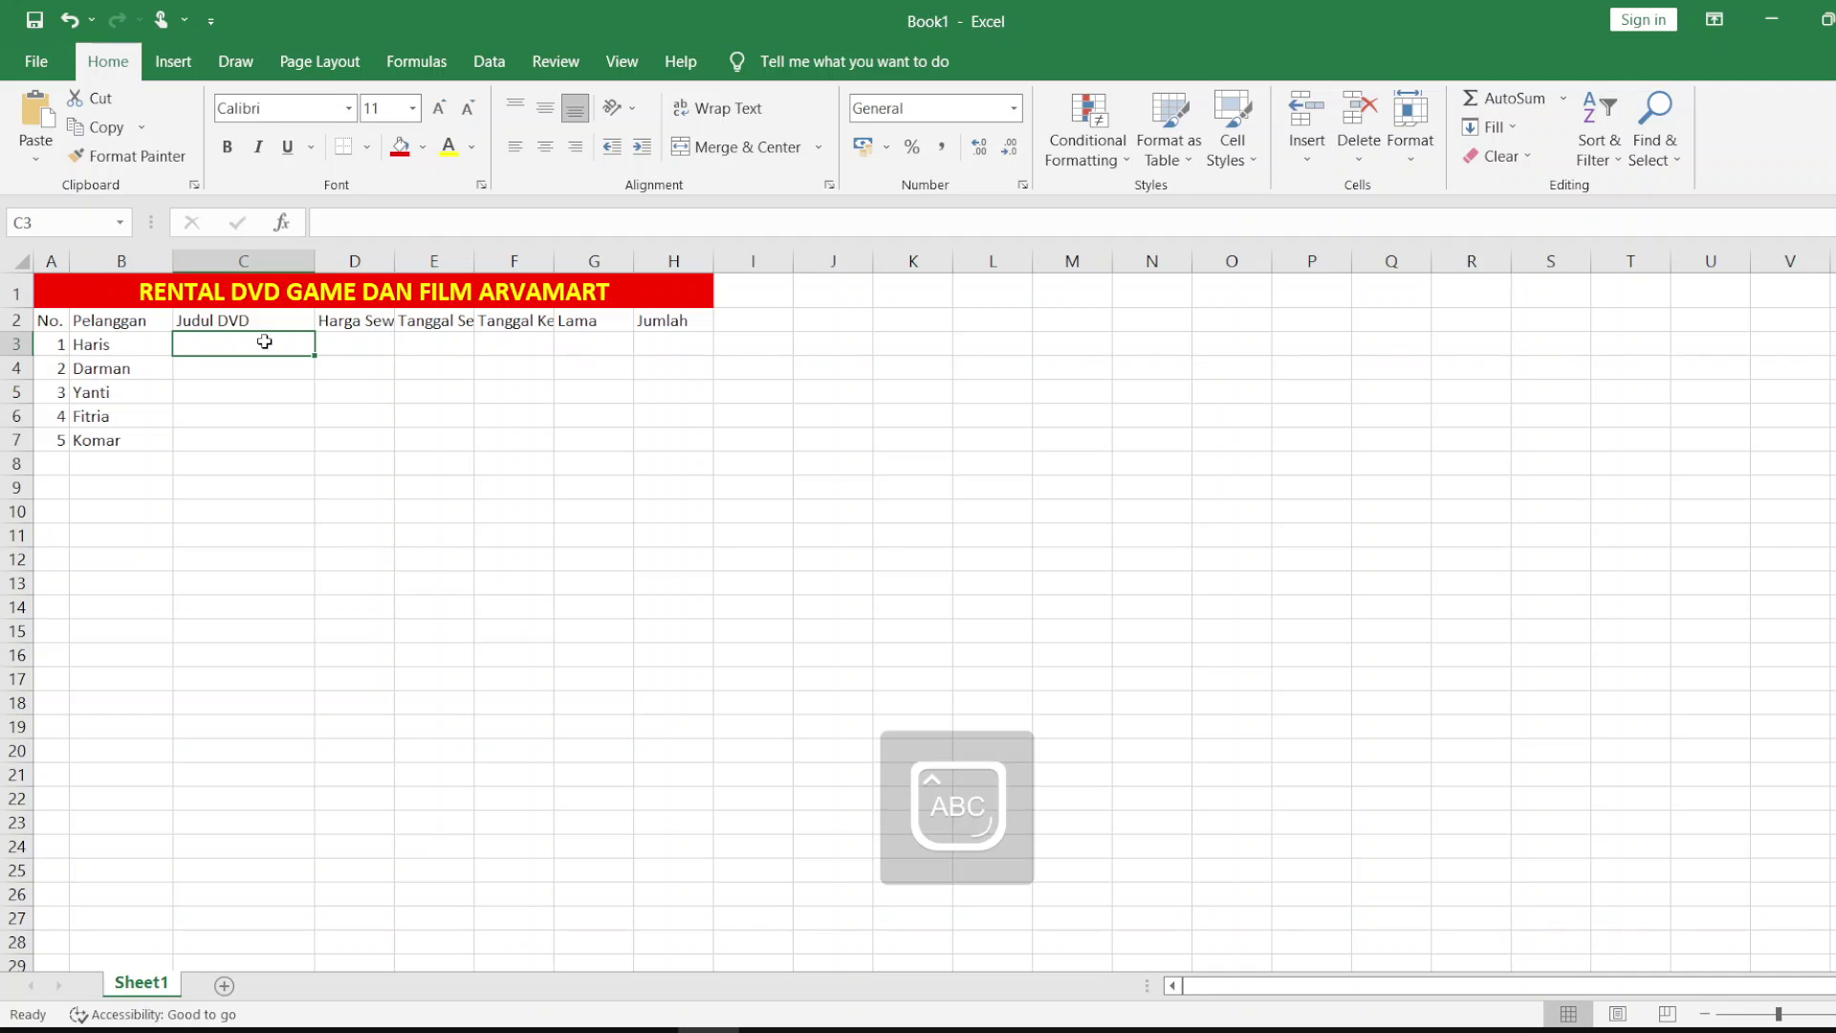
type("Motor")
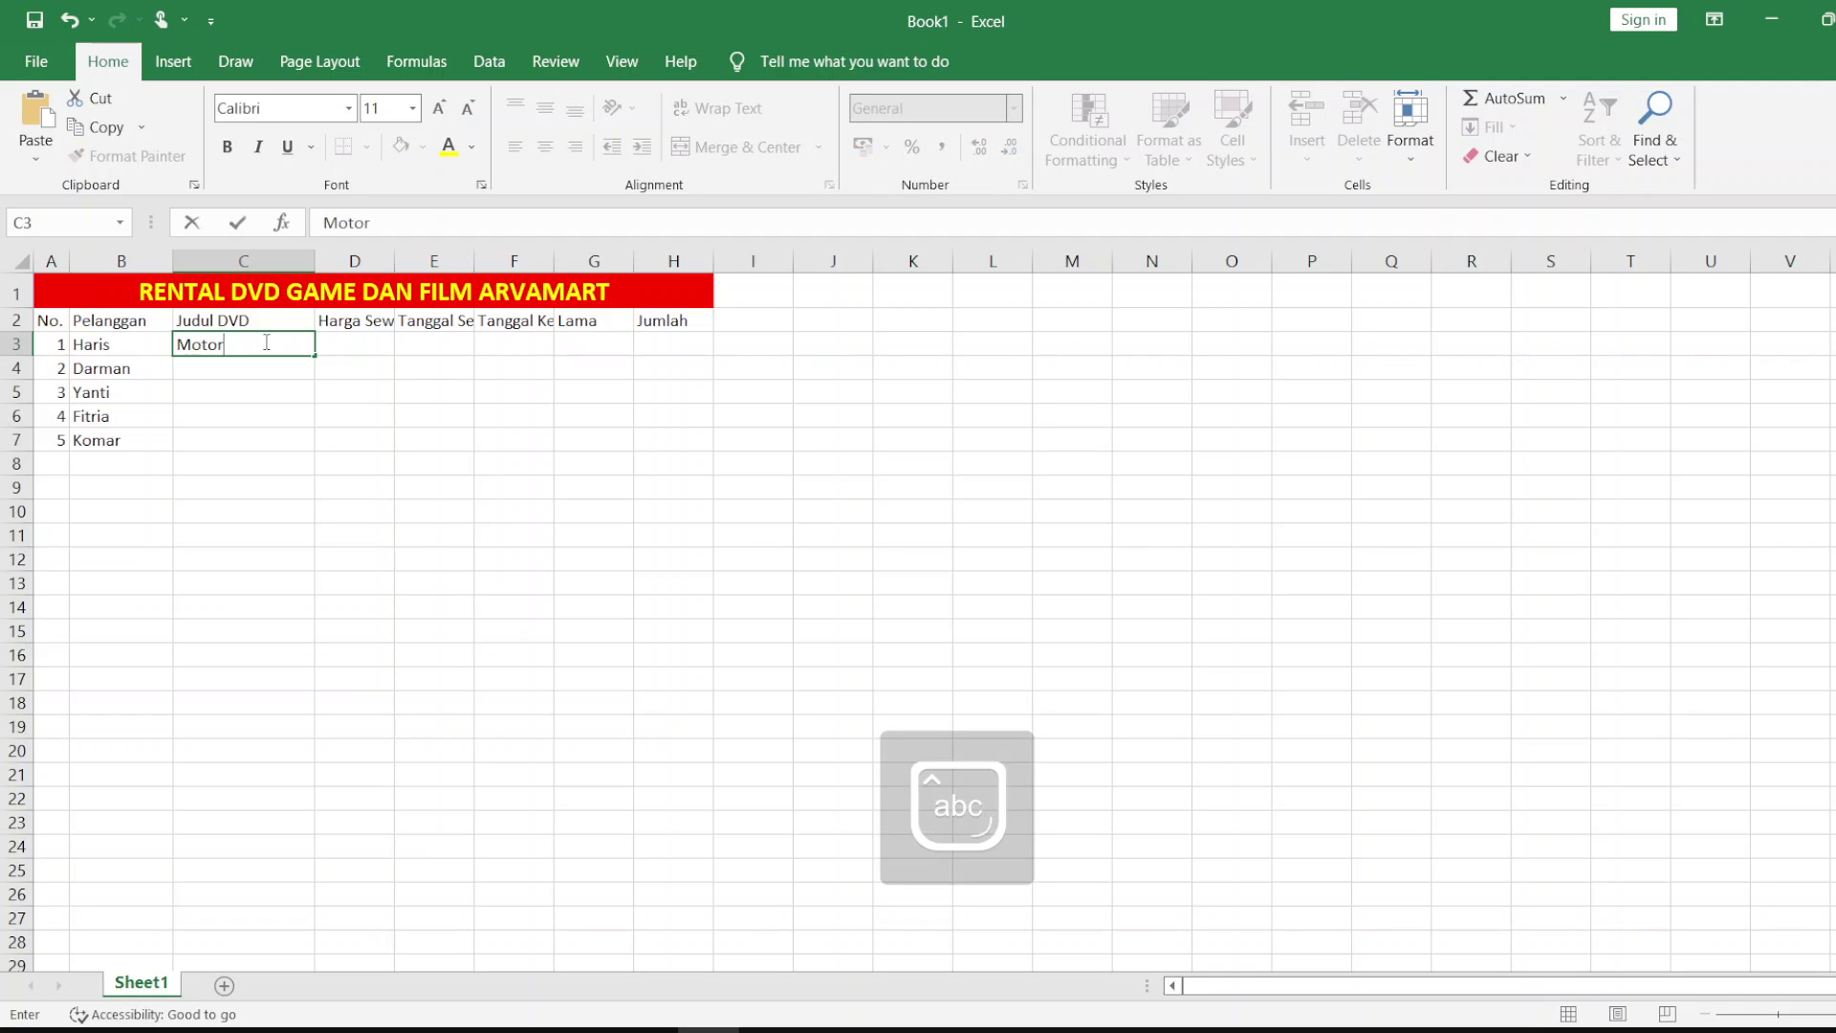
key("Caps_Lock")
type("GP")
key("Return")
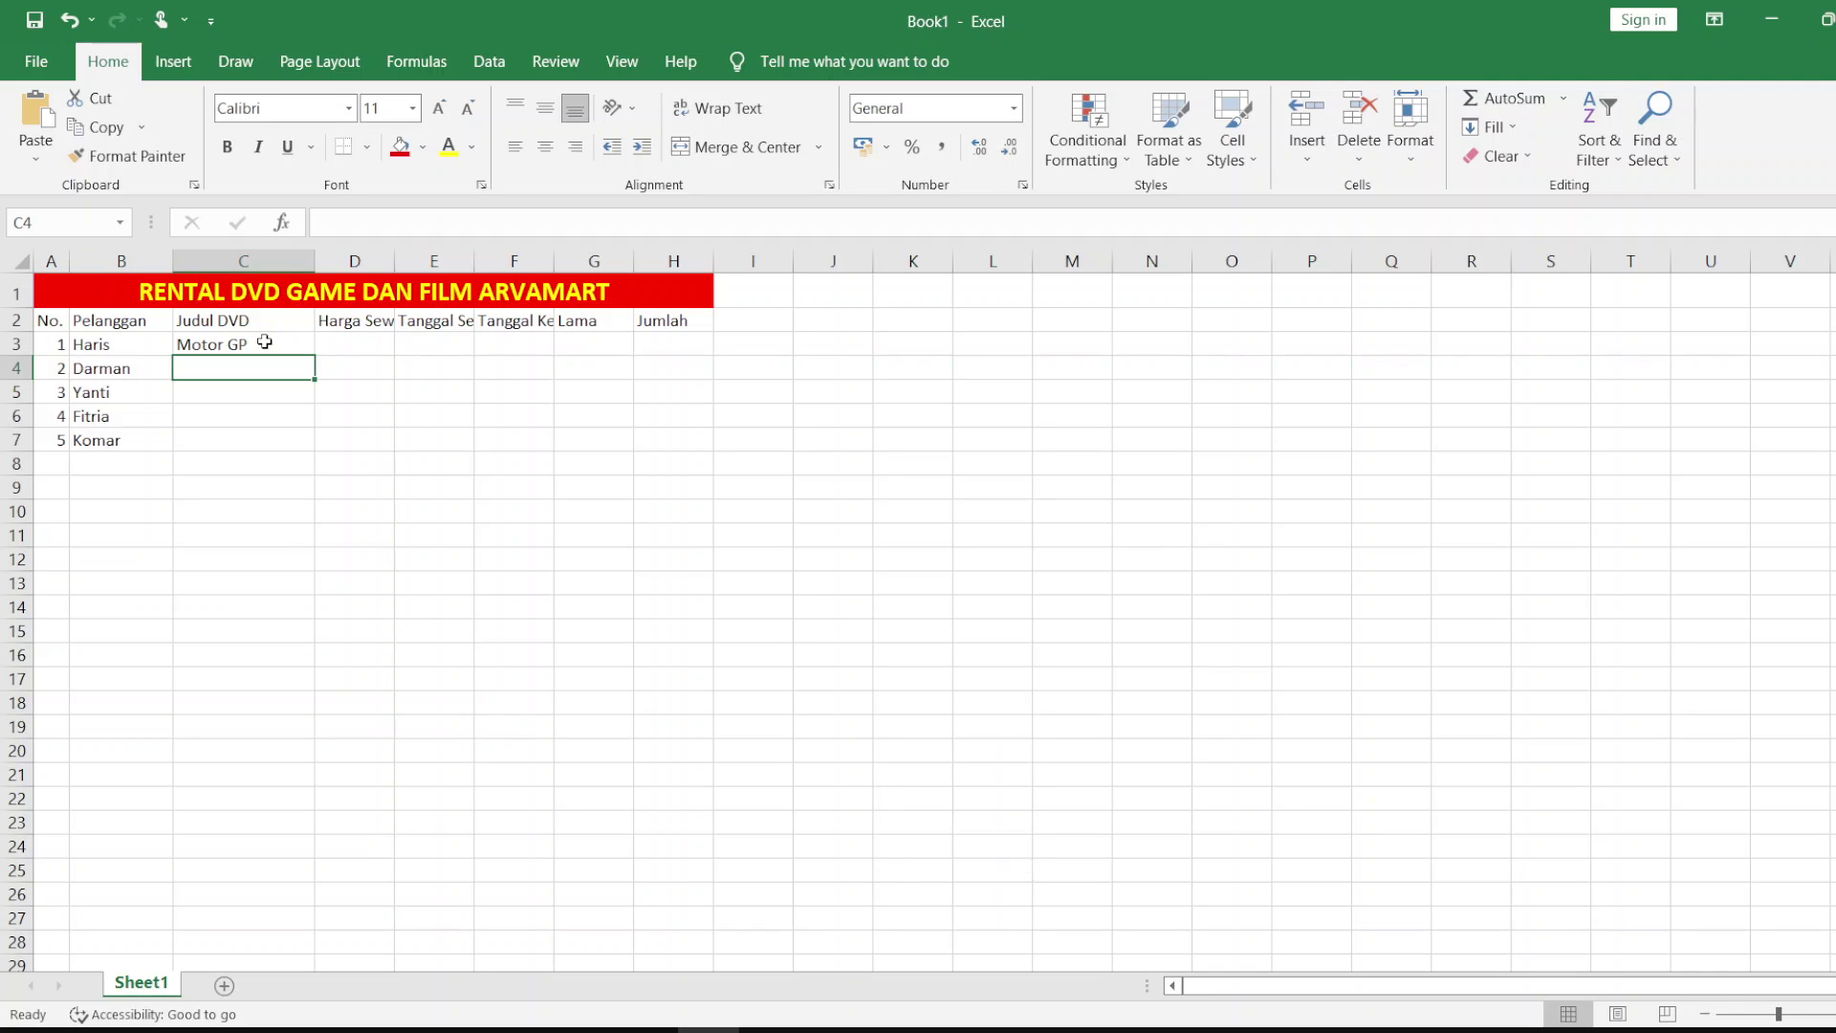
Step: Enter the title NFS in capitals in C4 of the Judul DVD column
key("Caps_Lock")
type("n")
key("BackSpace")
key("Caps_Lock")
type("N")
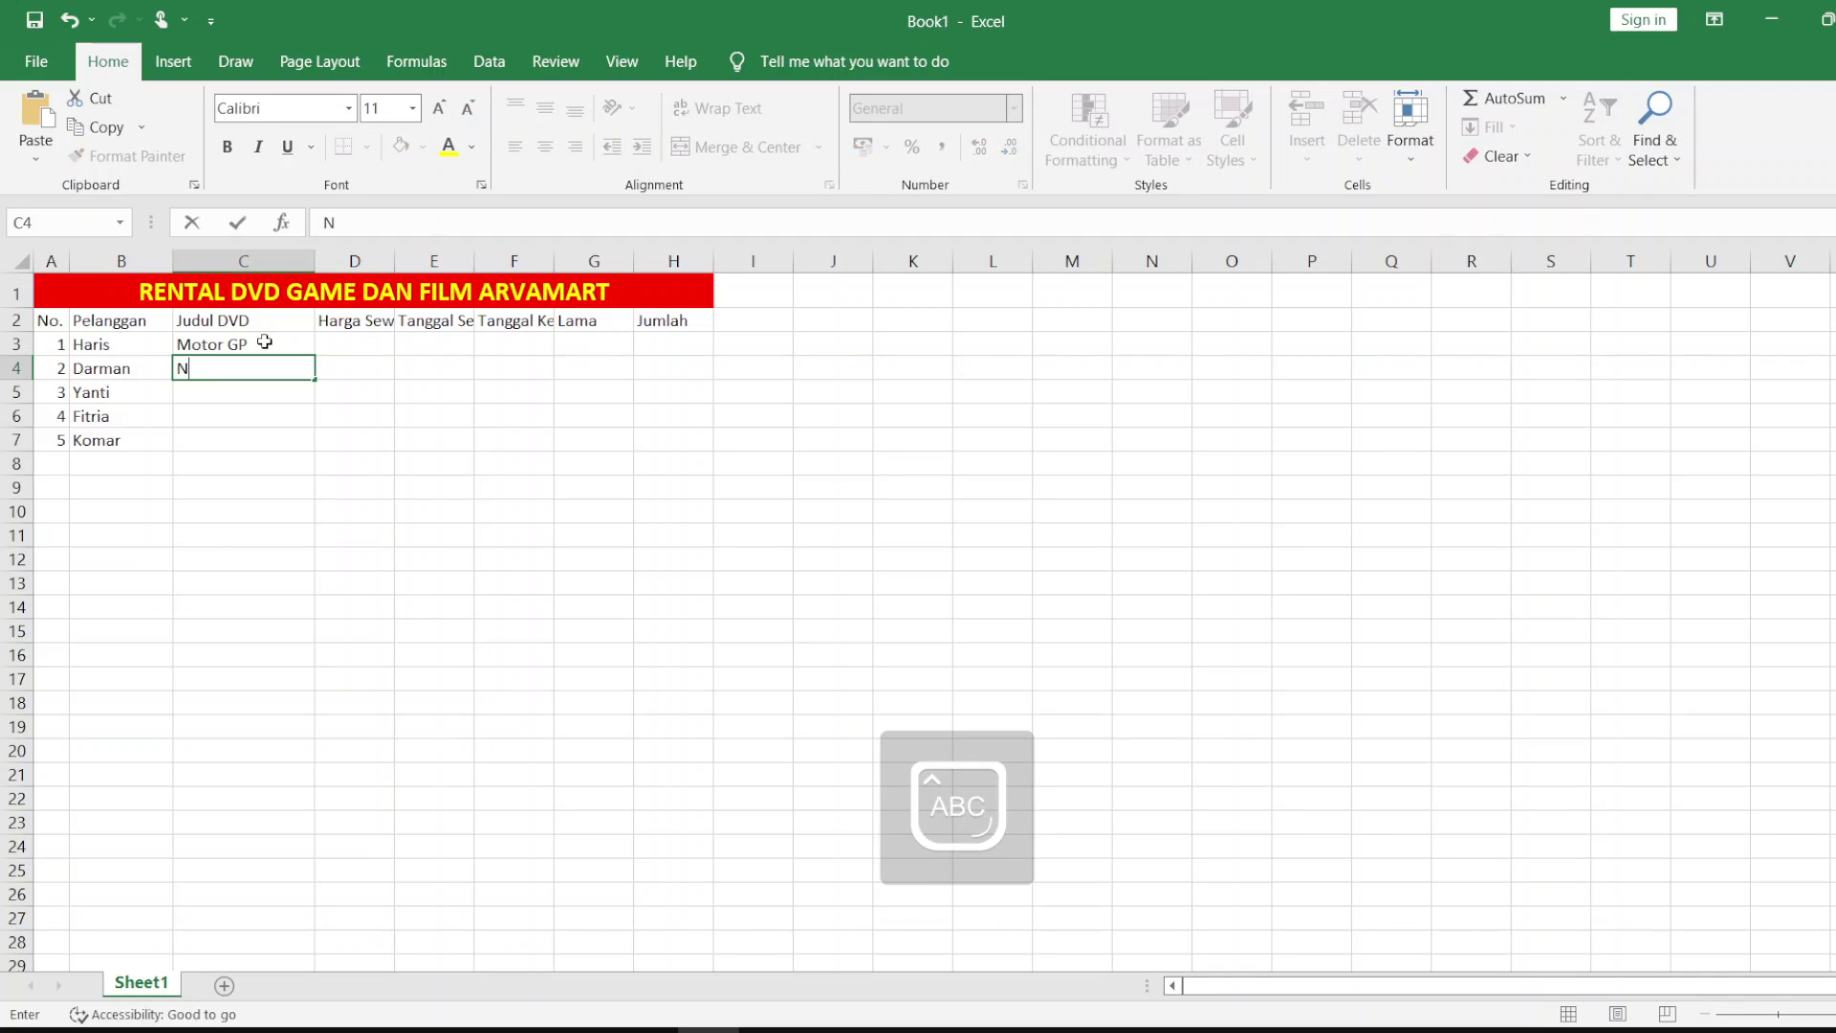
type("FS")
key("Return")
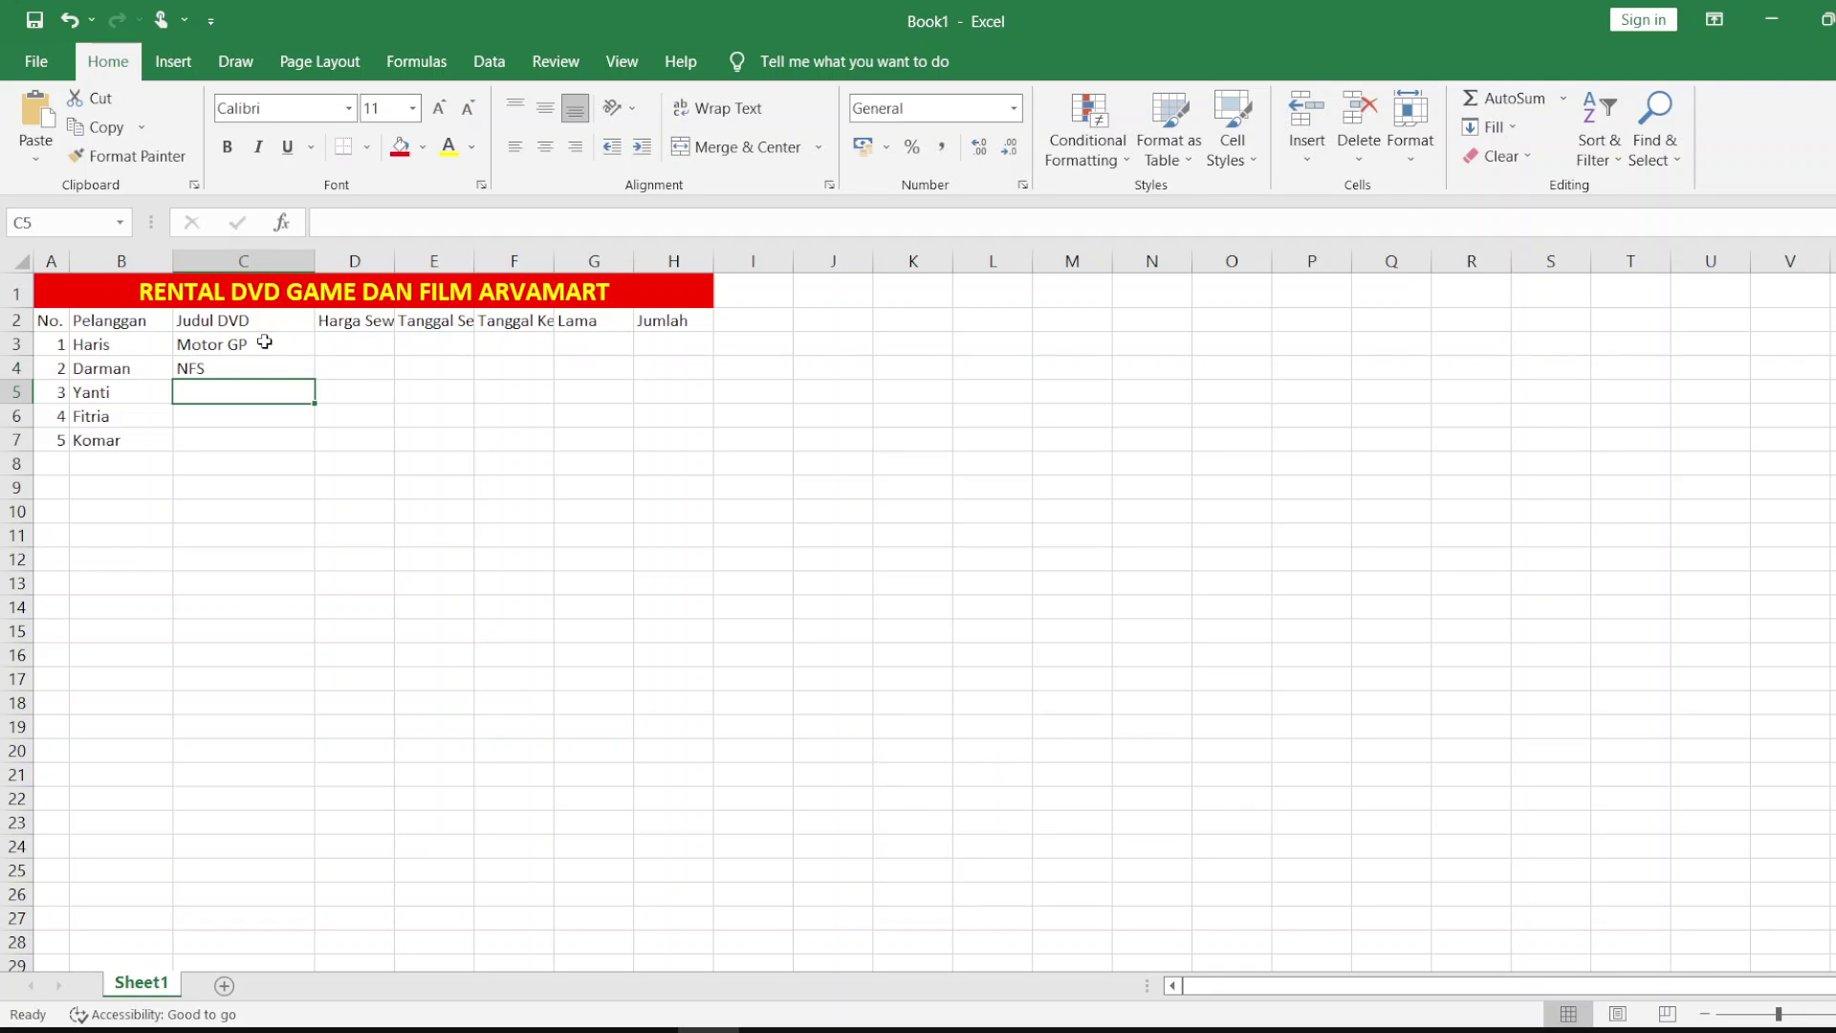
Step: Enter the title Matahari Senja in C5 of the Judul DVD column
key("Caps_Lock")
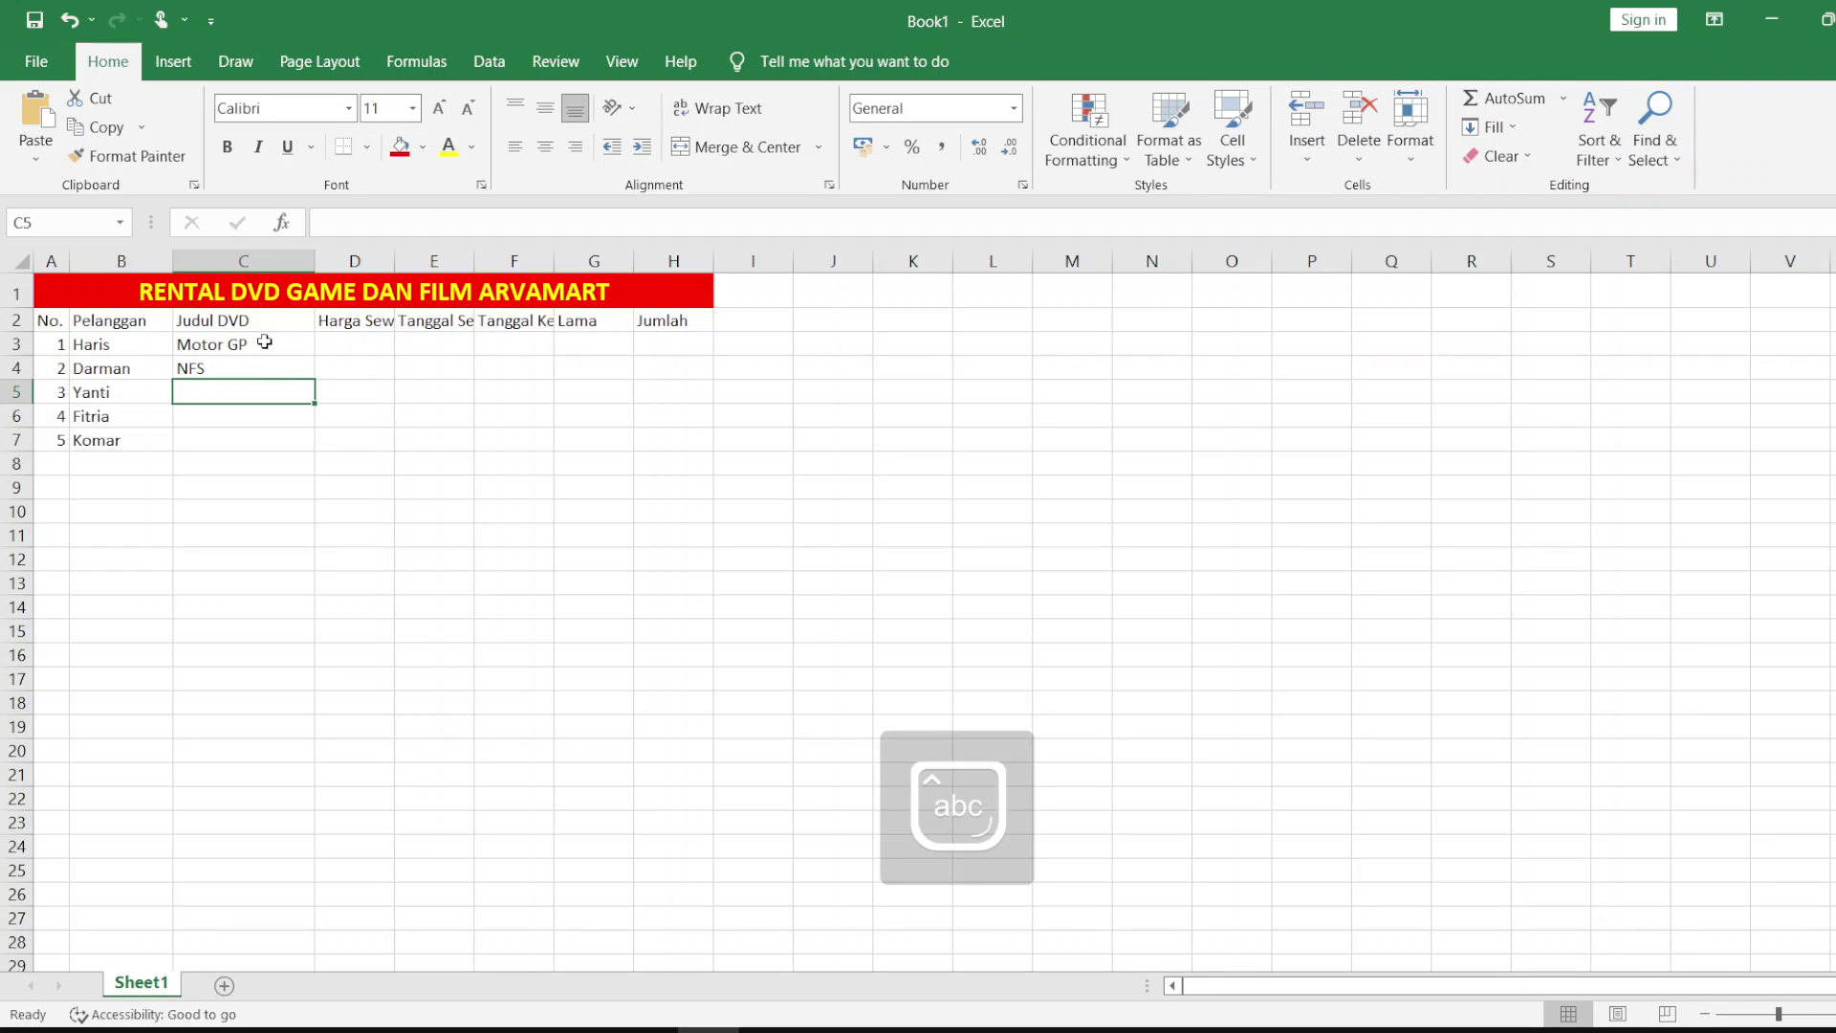
key("Caps_Lock")
type("M")
key("Caps_Lock")
type("ata")
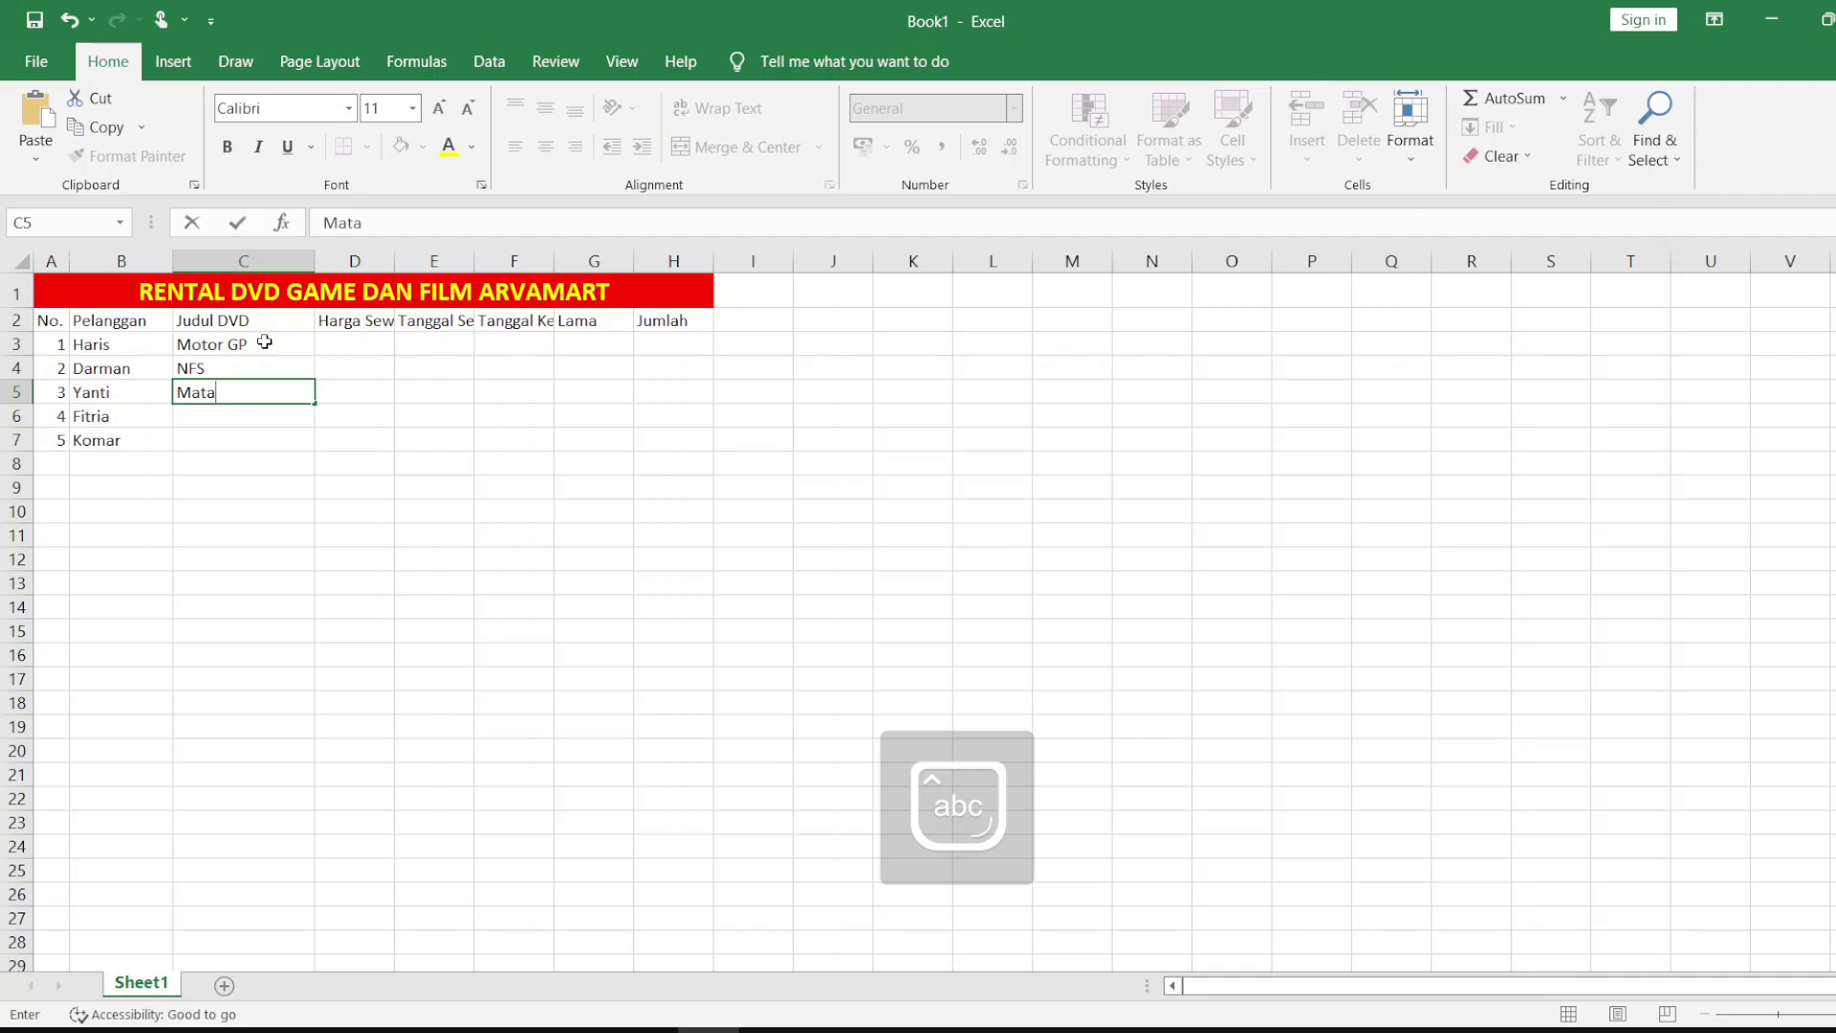
type("hari")
key("Caps_Lock")
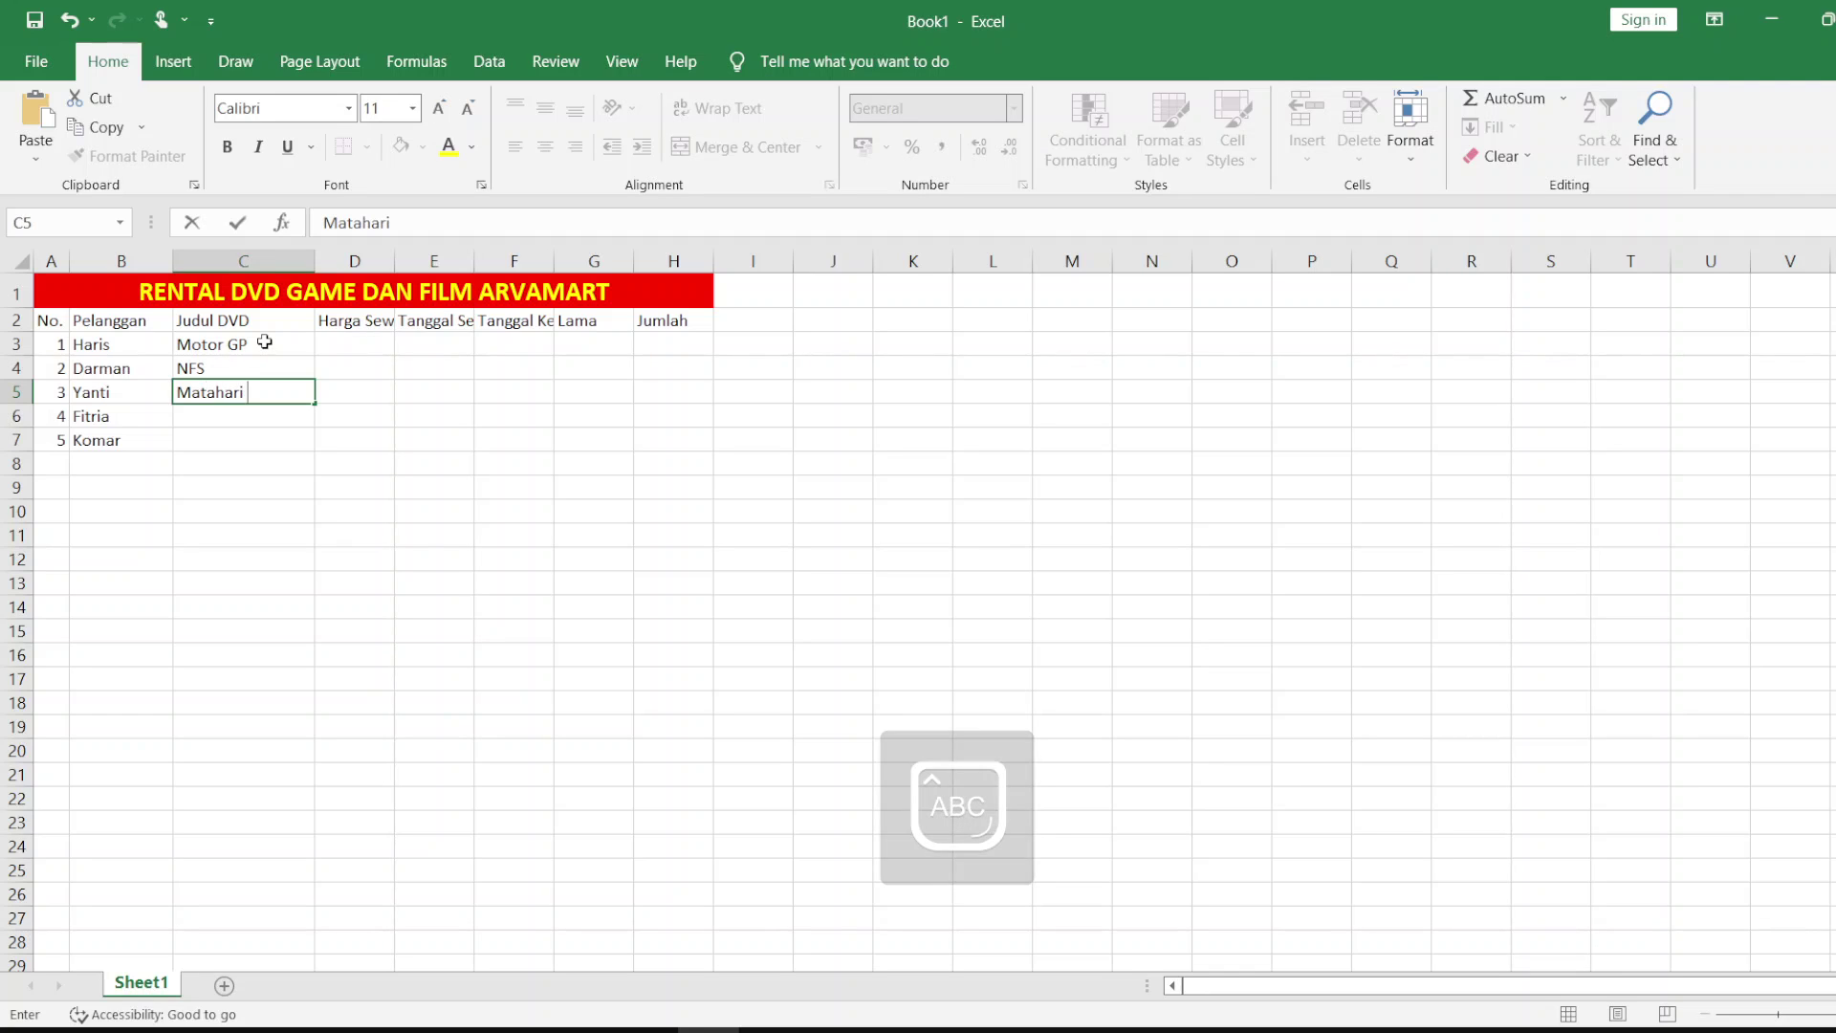
type("S")
key("Caps_Lock")
type("enja")
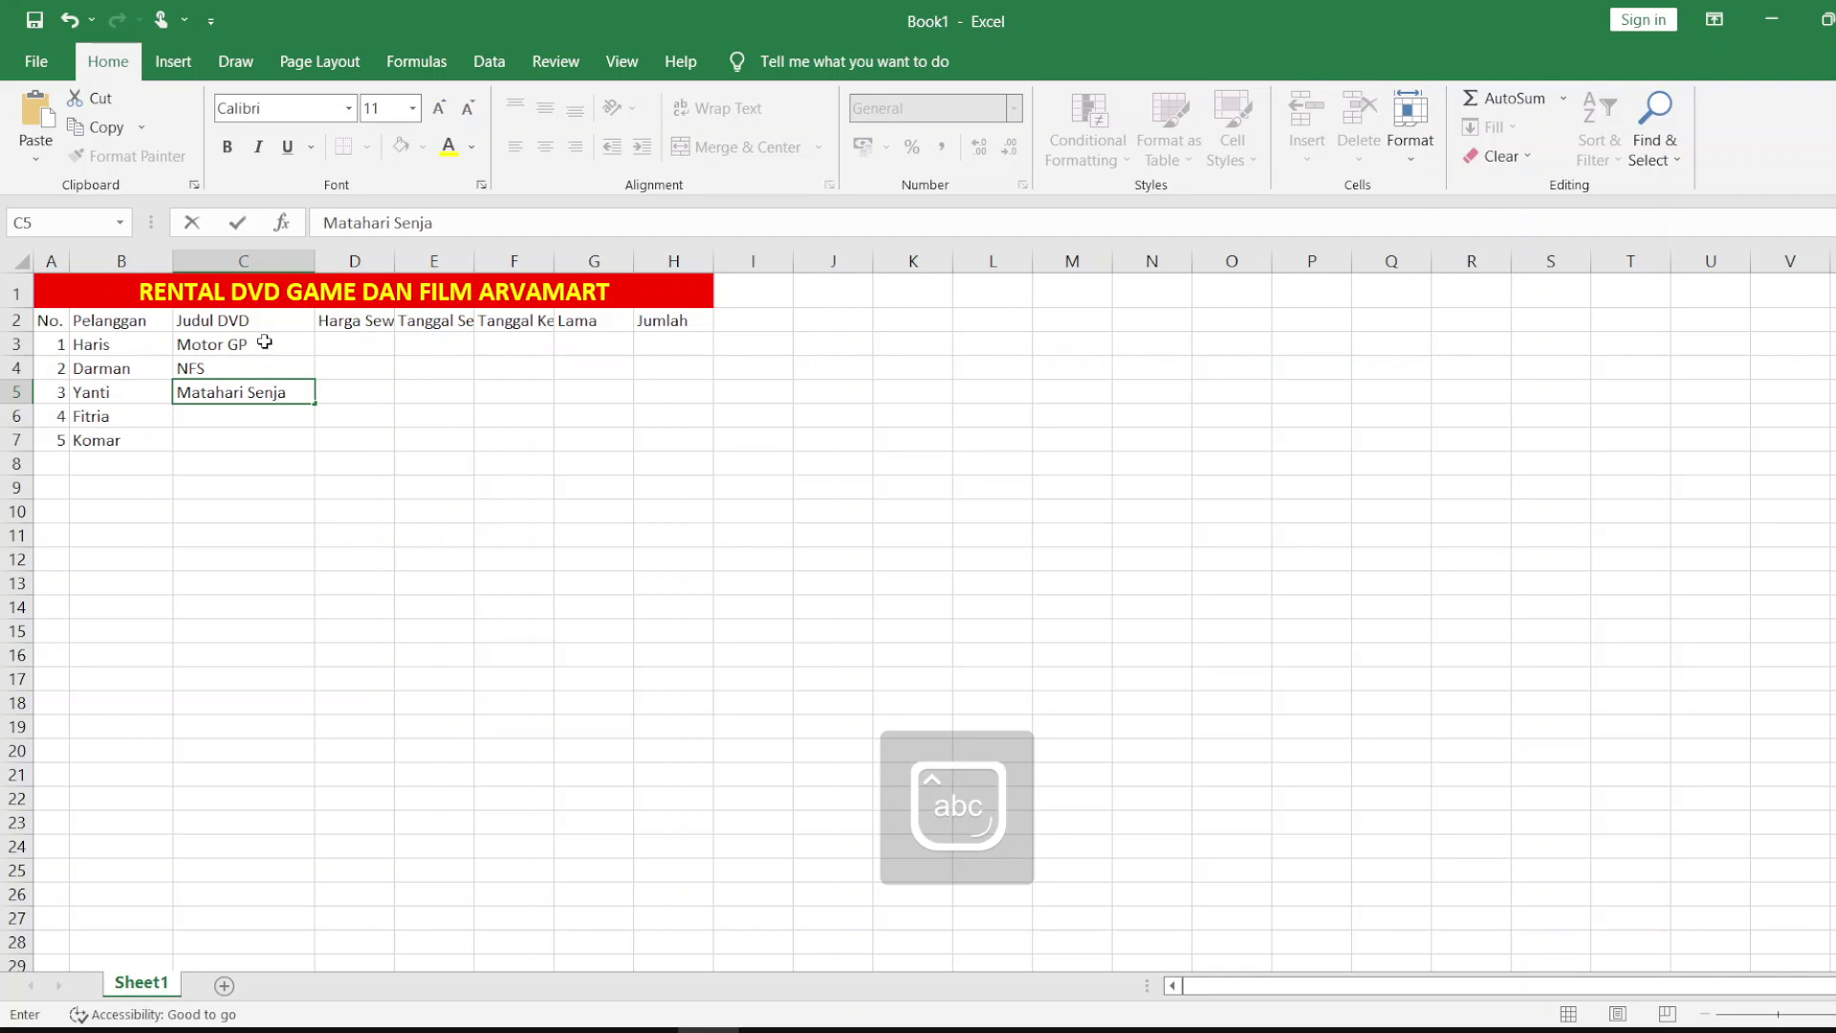
key("Return")
Step: Enter the remaining DVD titles, Pelangi in C6 and FIFA 2021 in C7
key("Caps_Lock")
type("P")
key("Caps_Lock")
type("ela")
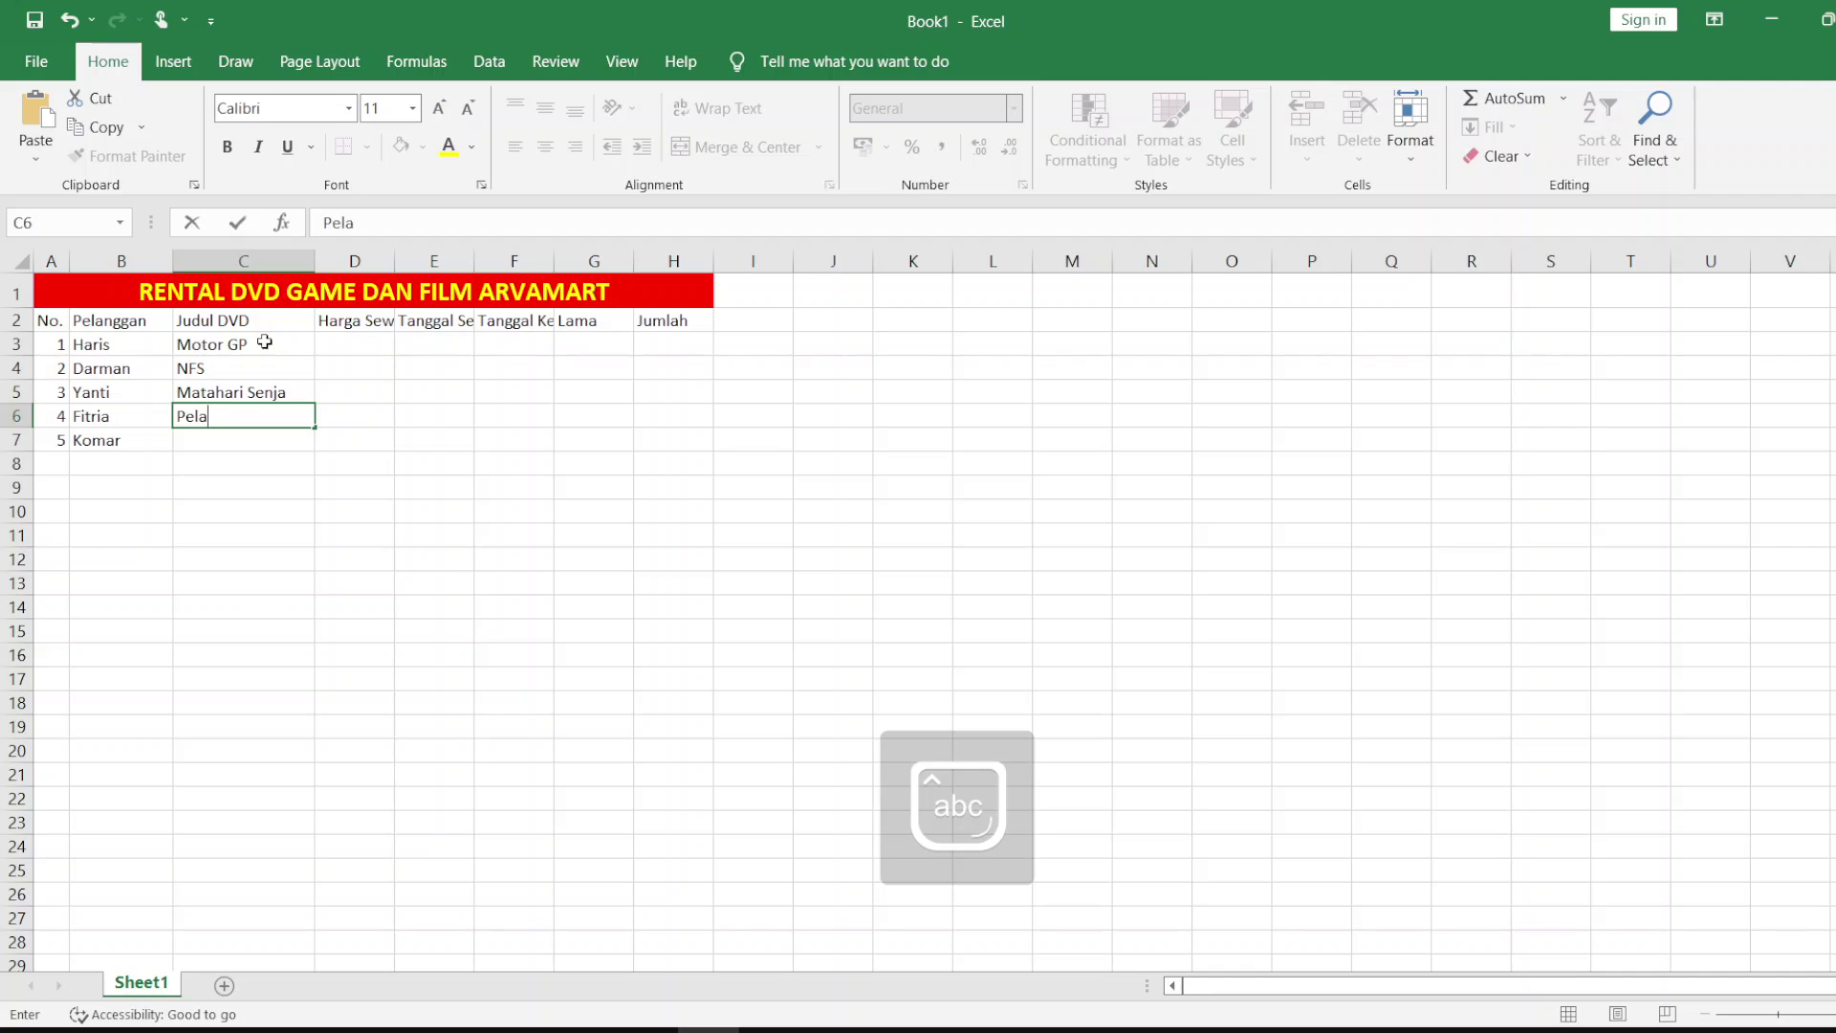
type("ngi")
key("Return")
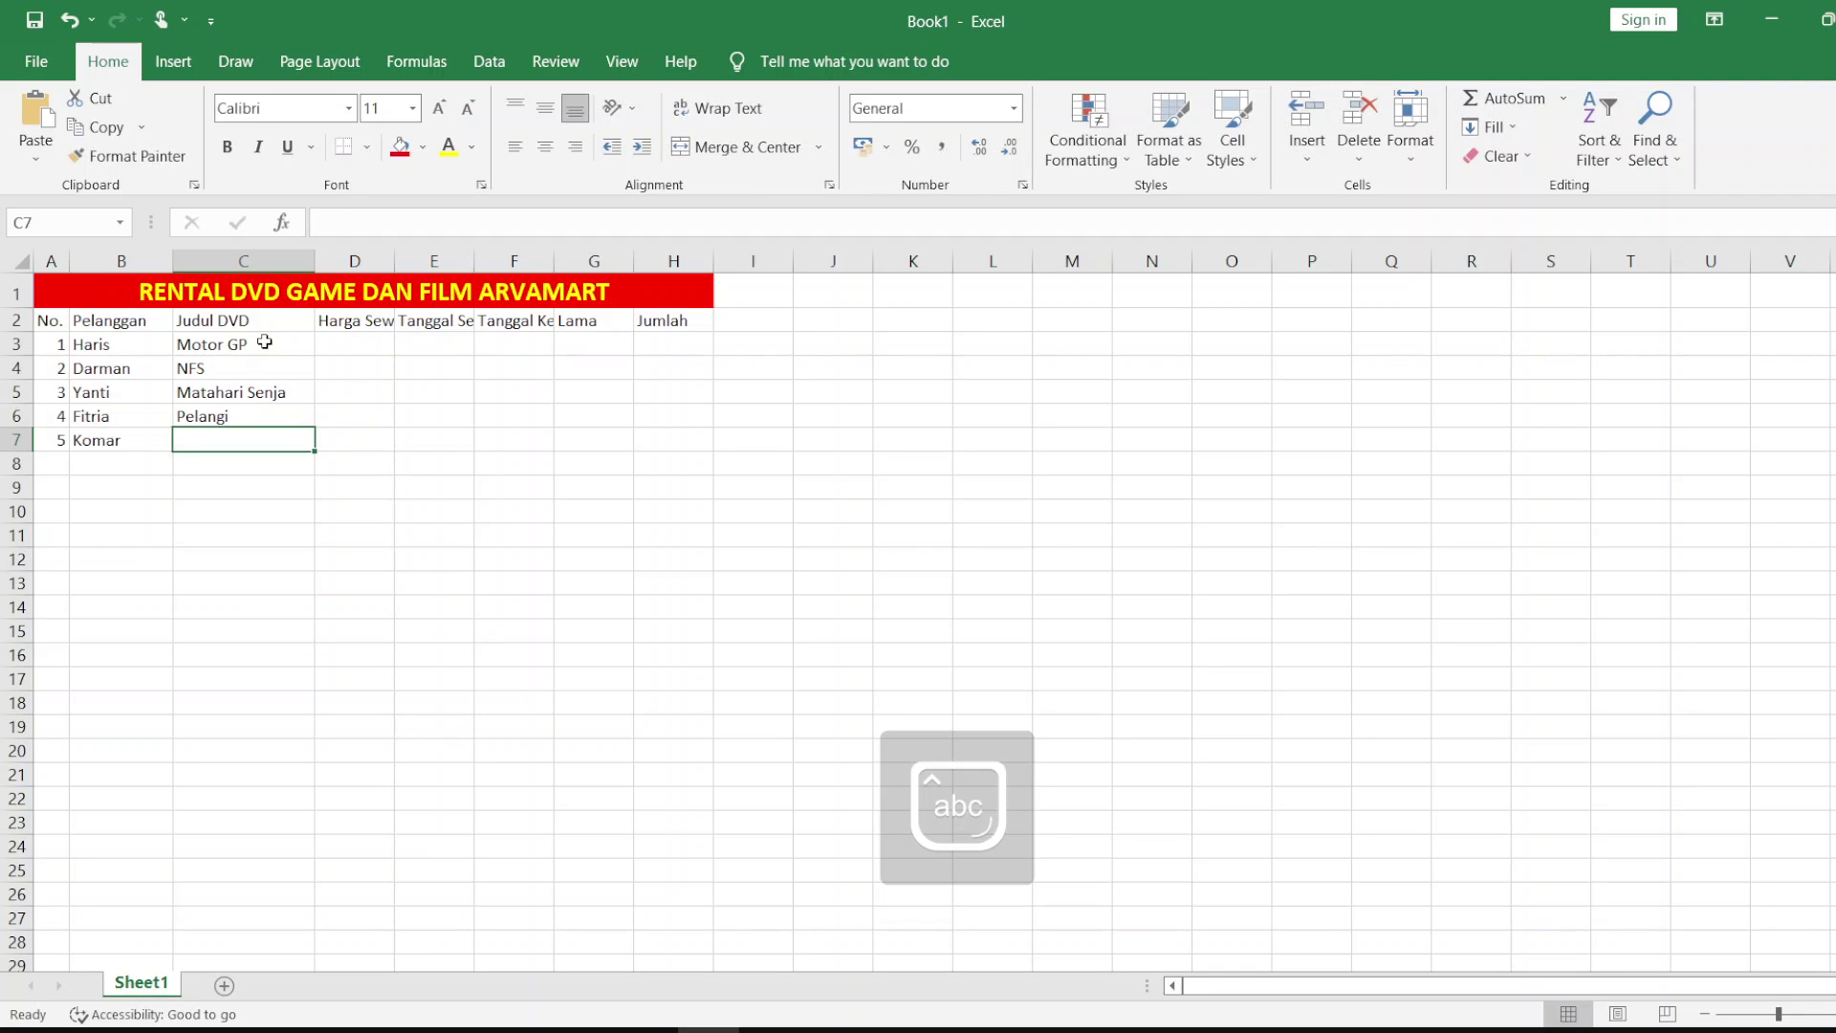
key("Caps_Lock")
type("F")
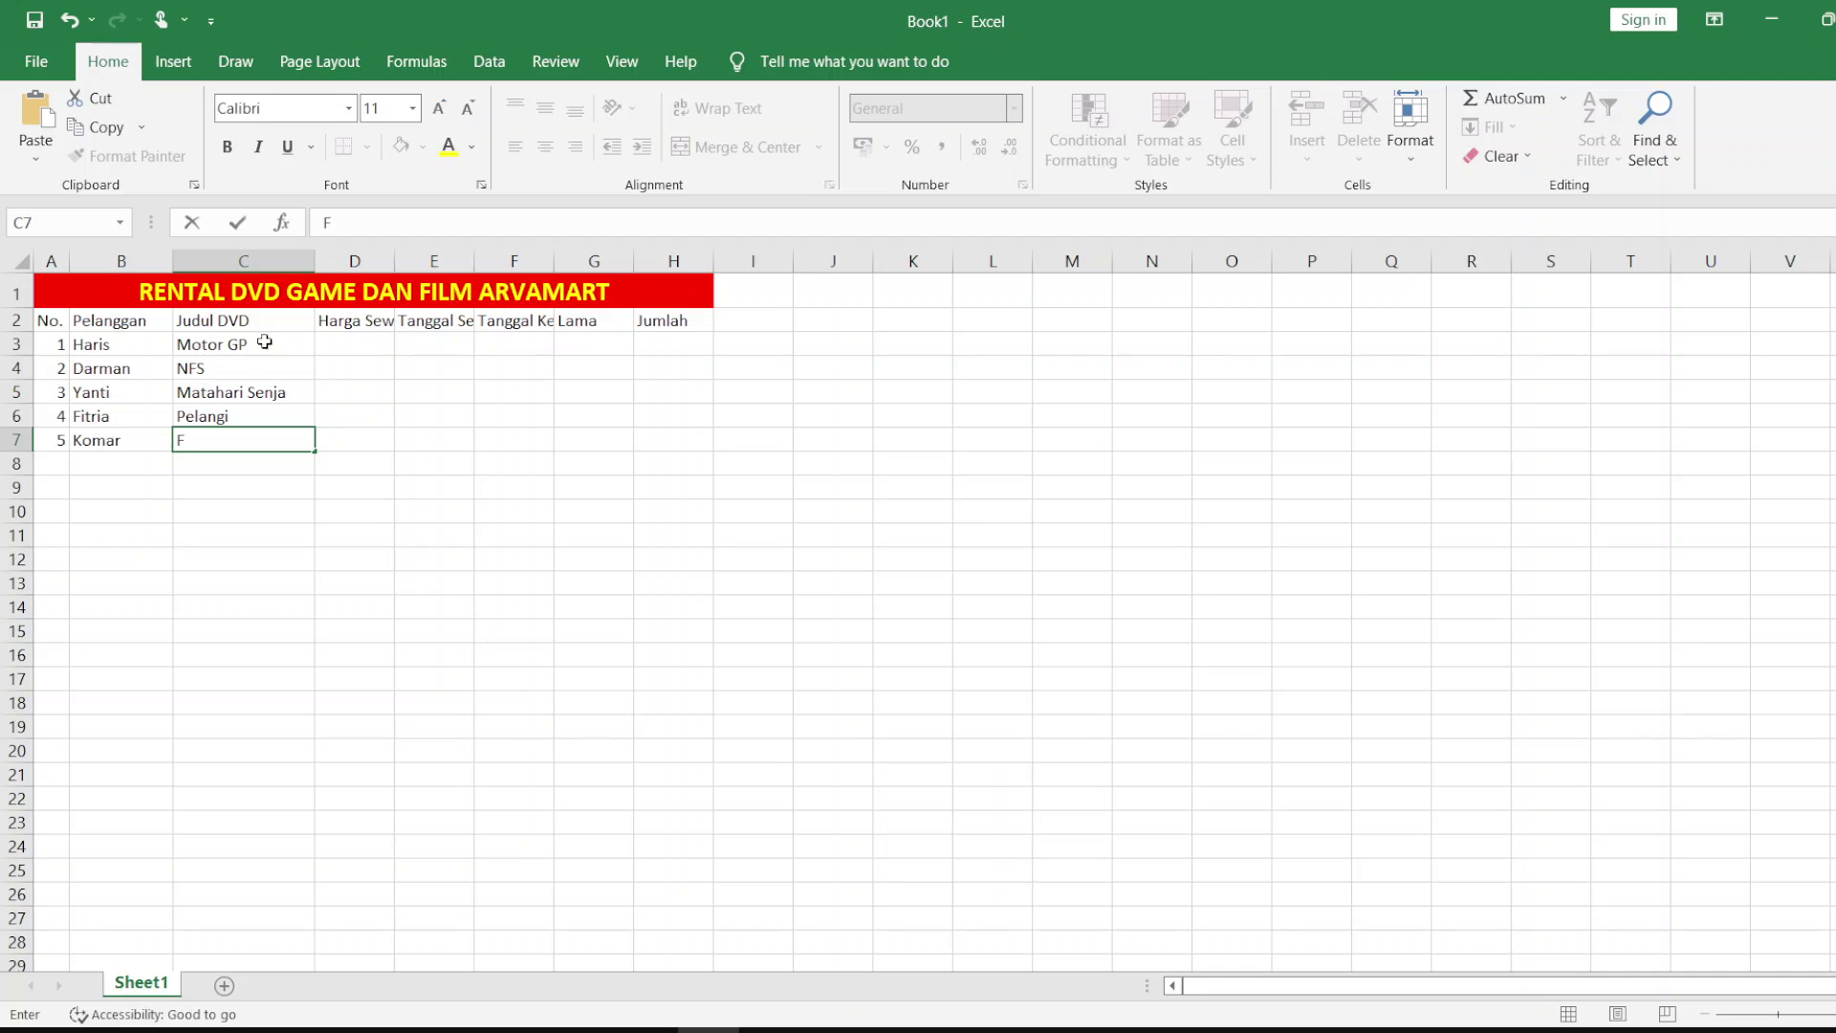
type("IFA 2021")
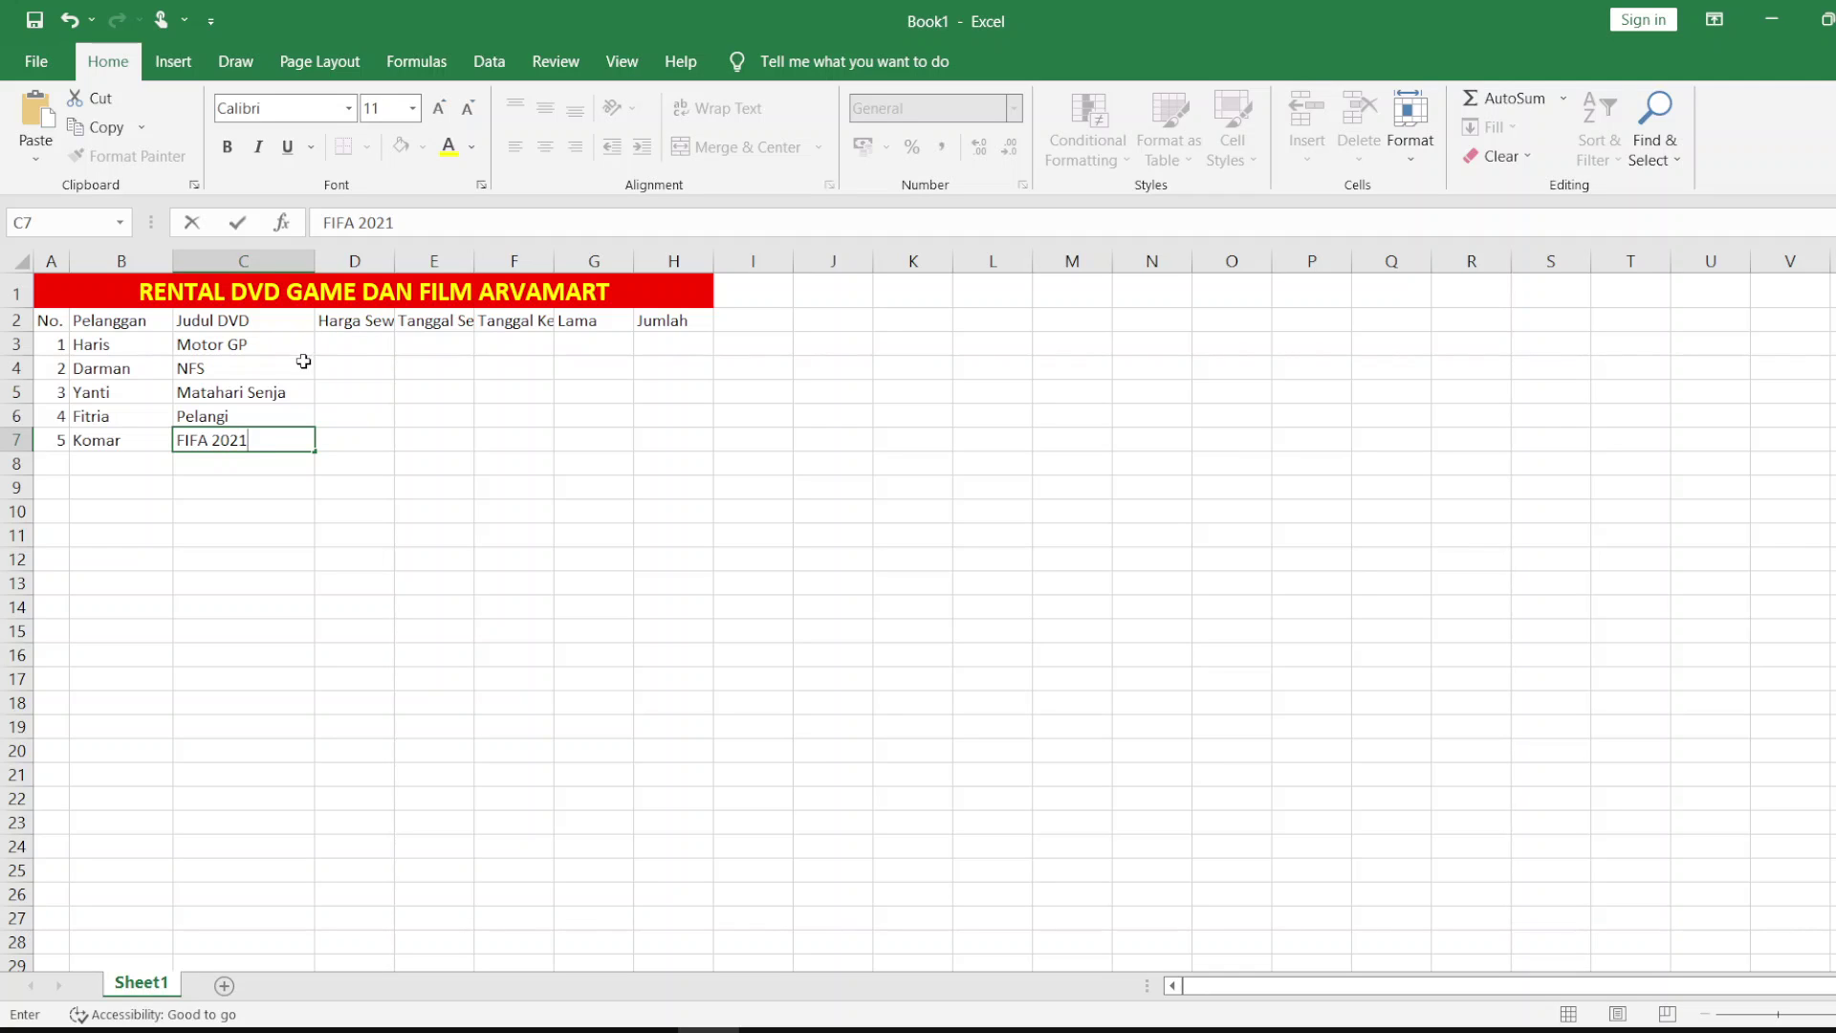
Step: Widen column D to fit the Harga Sewa / Hari header and enter the prices 20000 in D3 and 25000 in D4
left_click(349, 348)
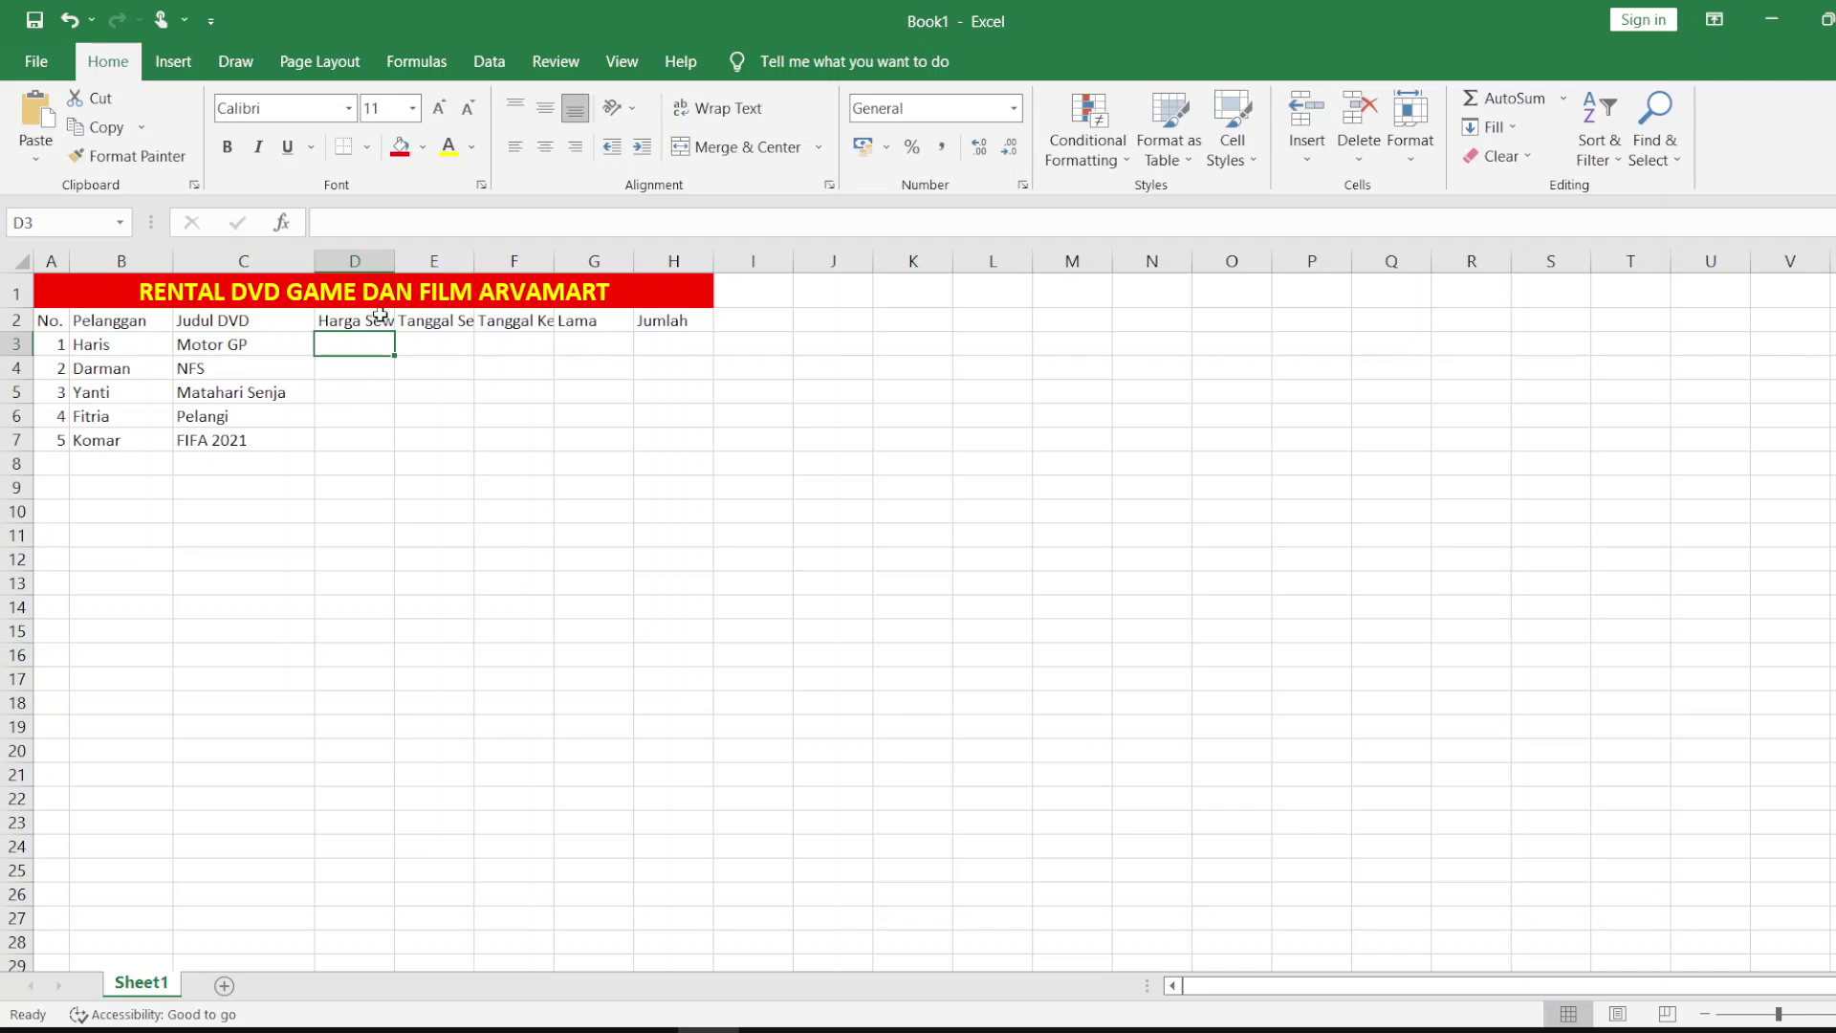
left_click_drag(394, 259, 455, 260)
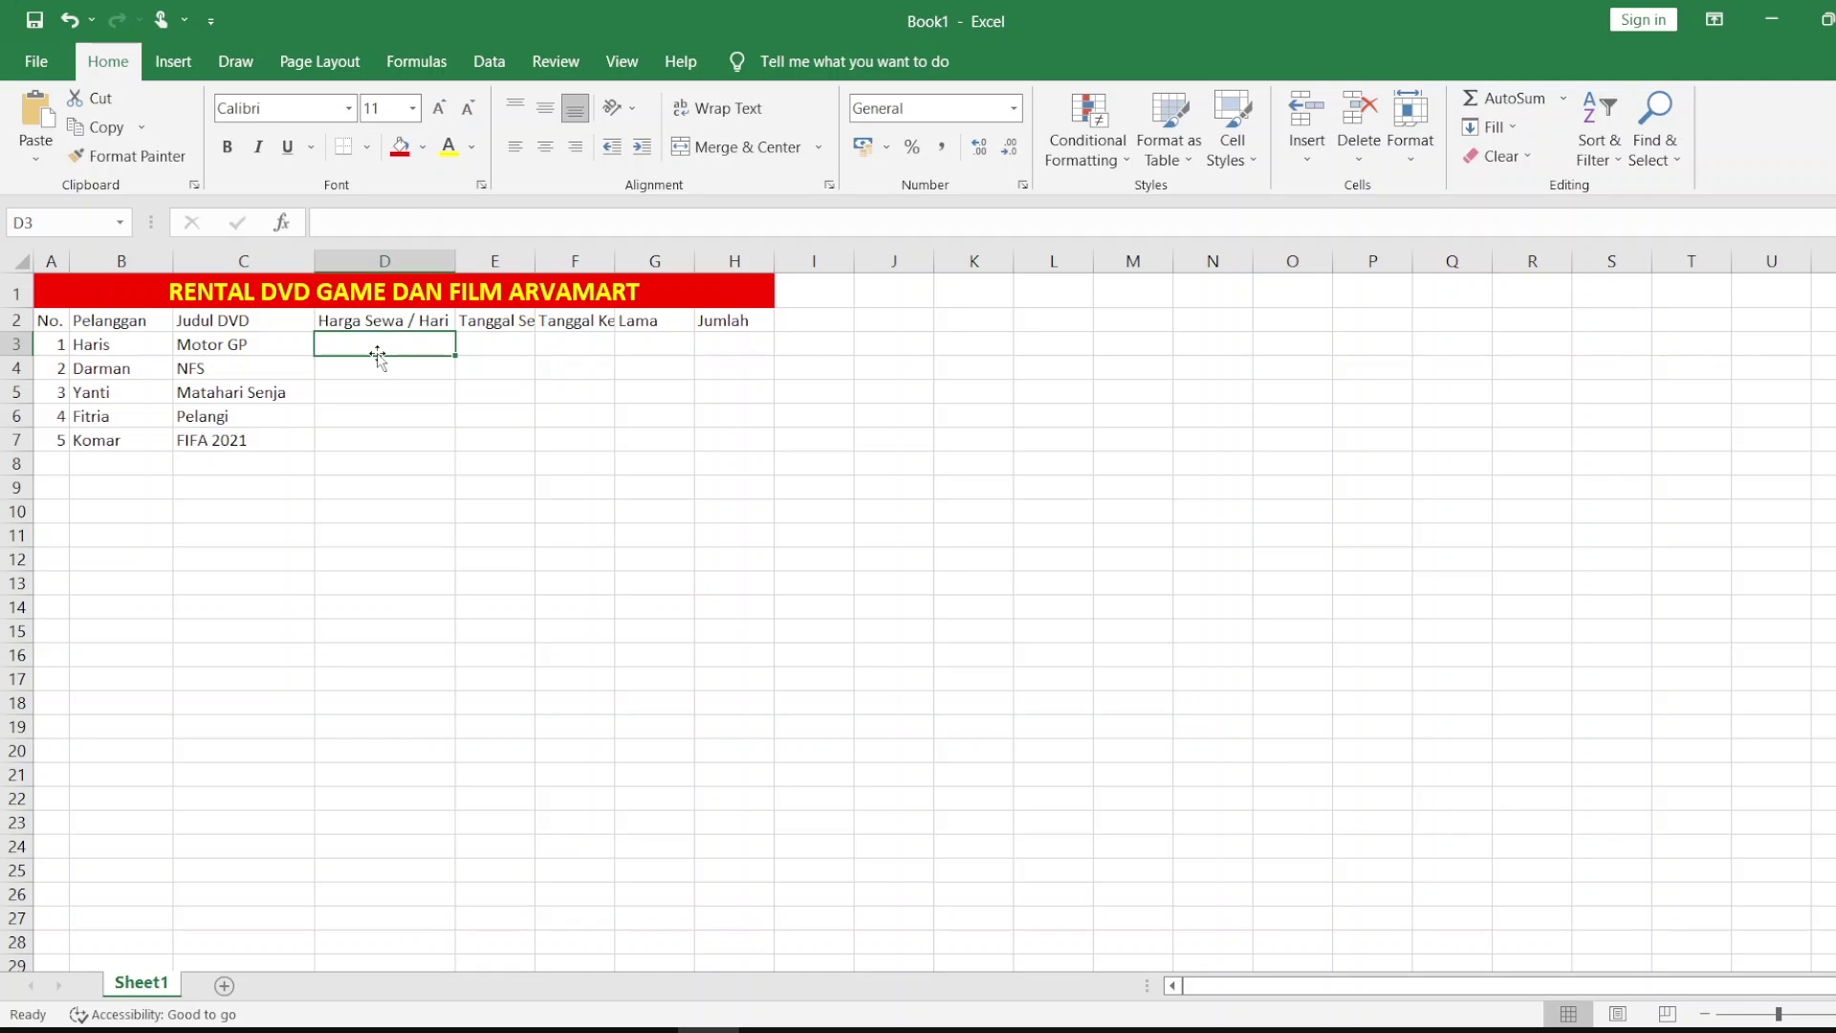
type("20000")
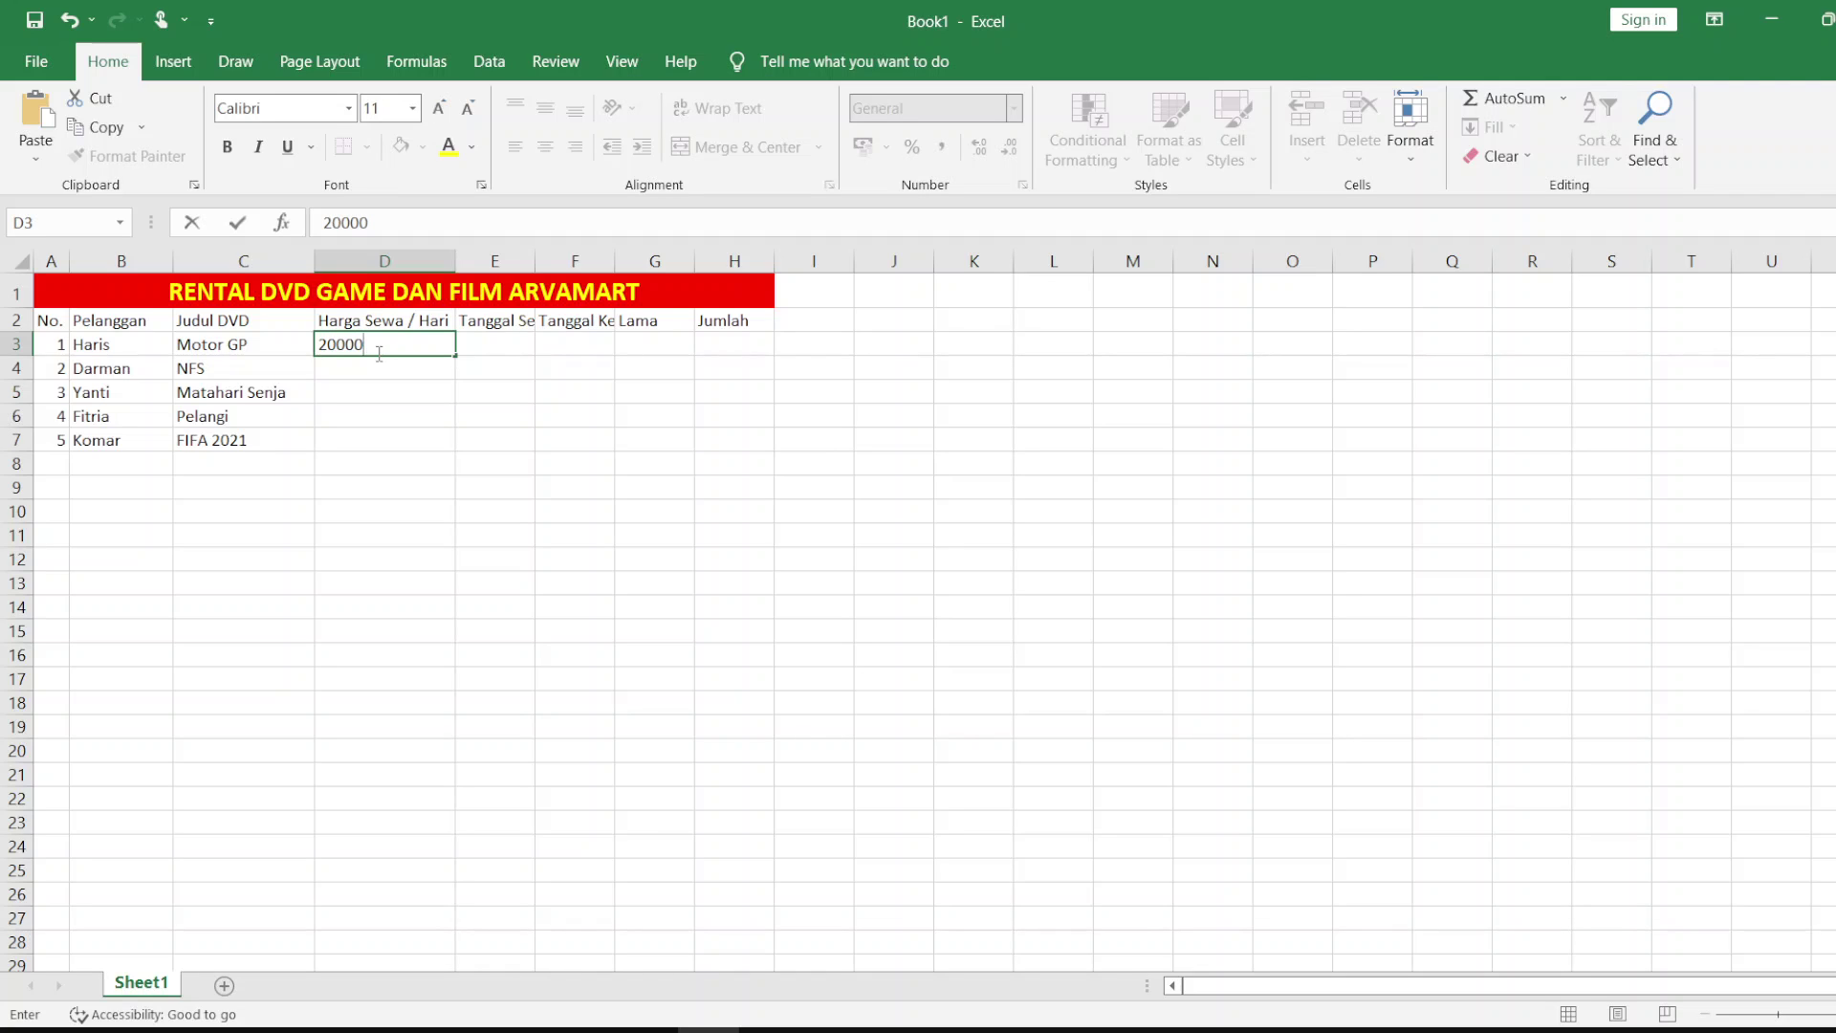
key("Return")
type("25")
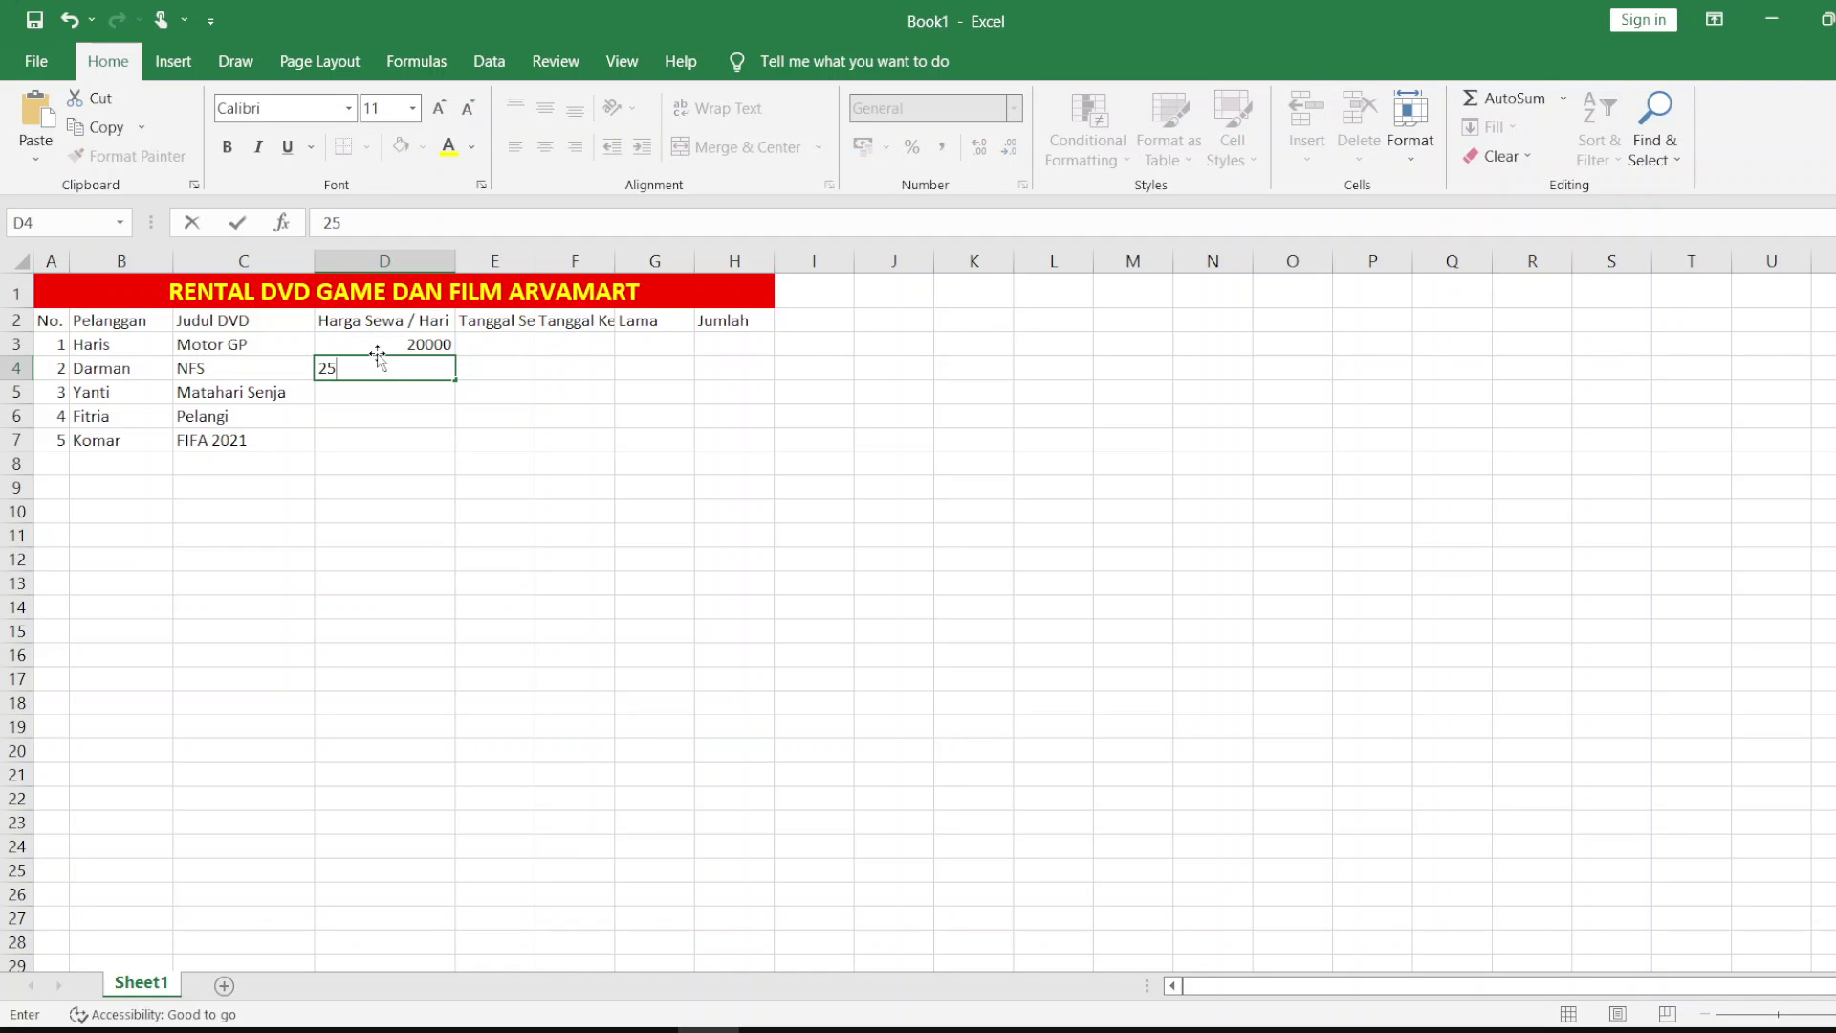
type("000")
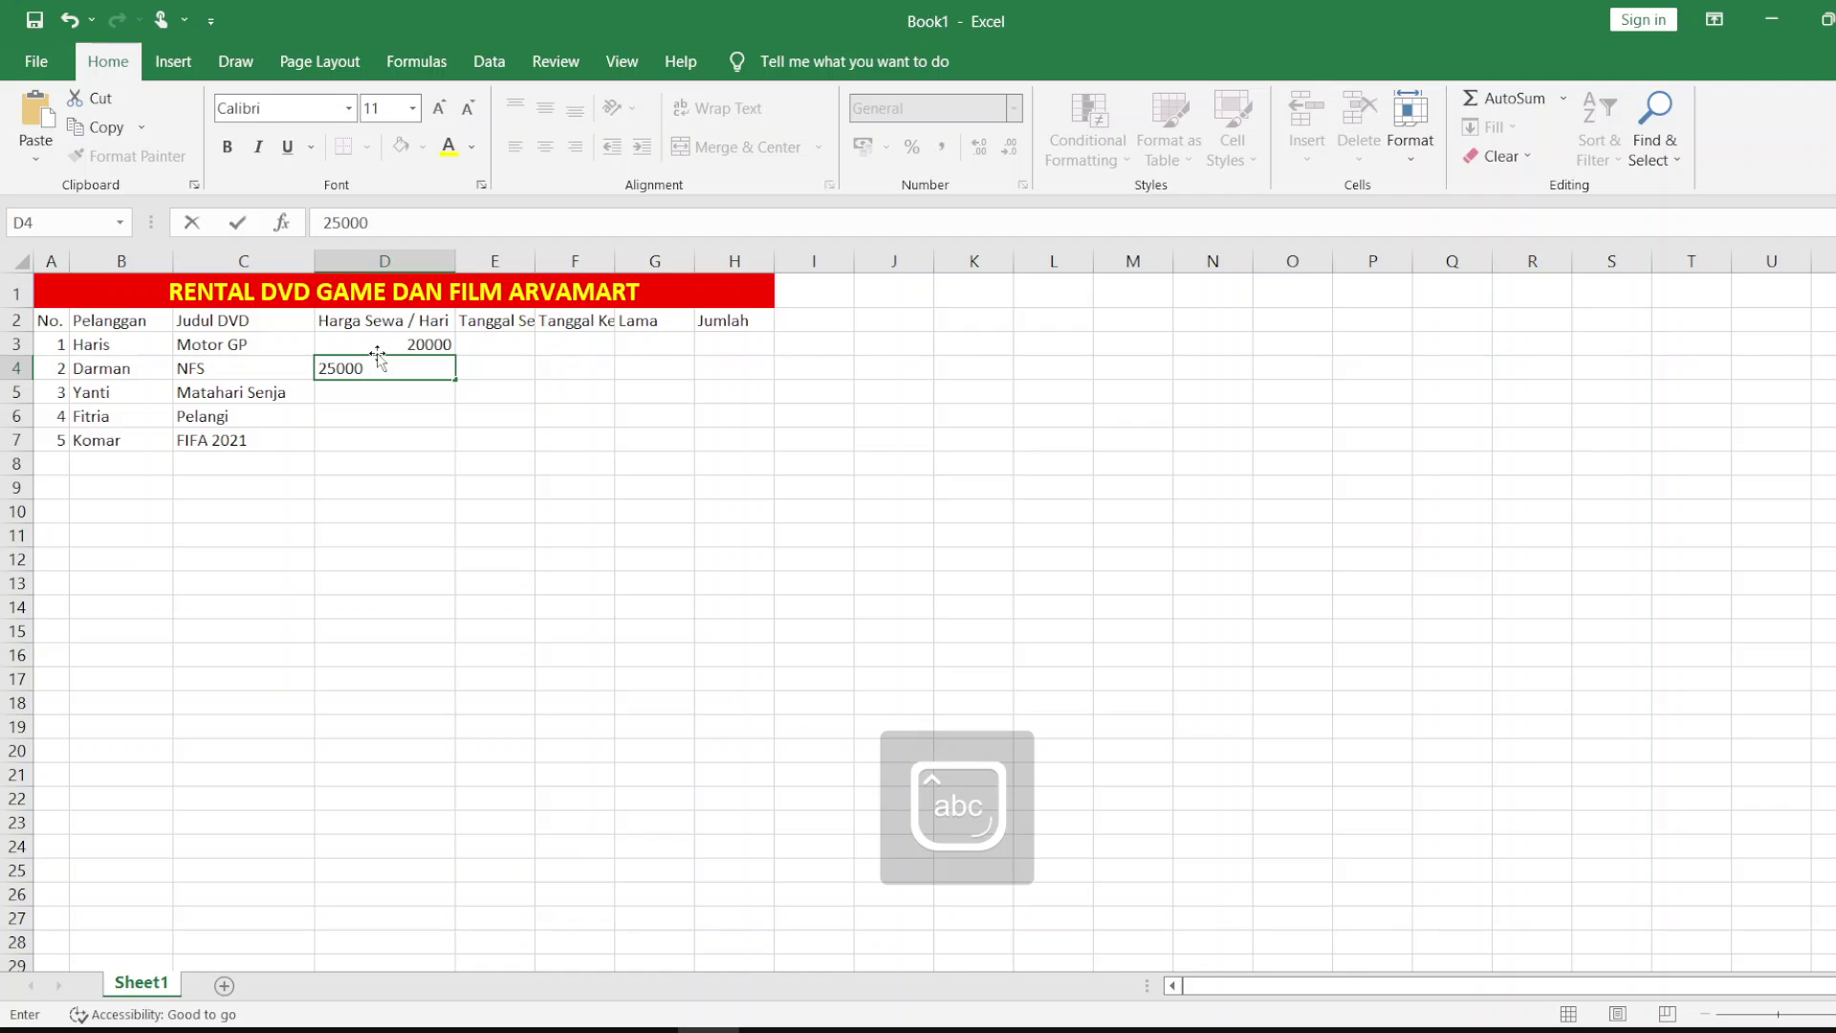
key("Return")
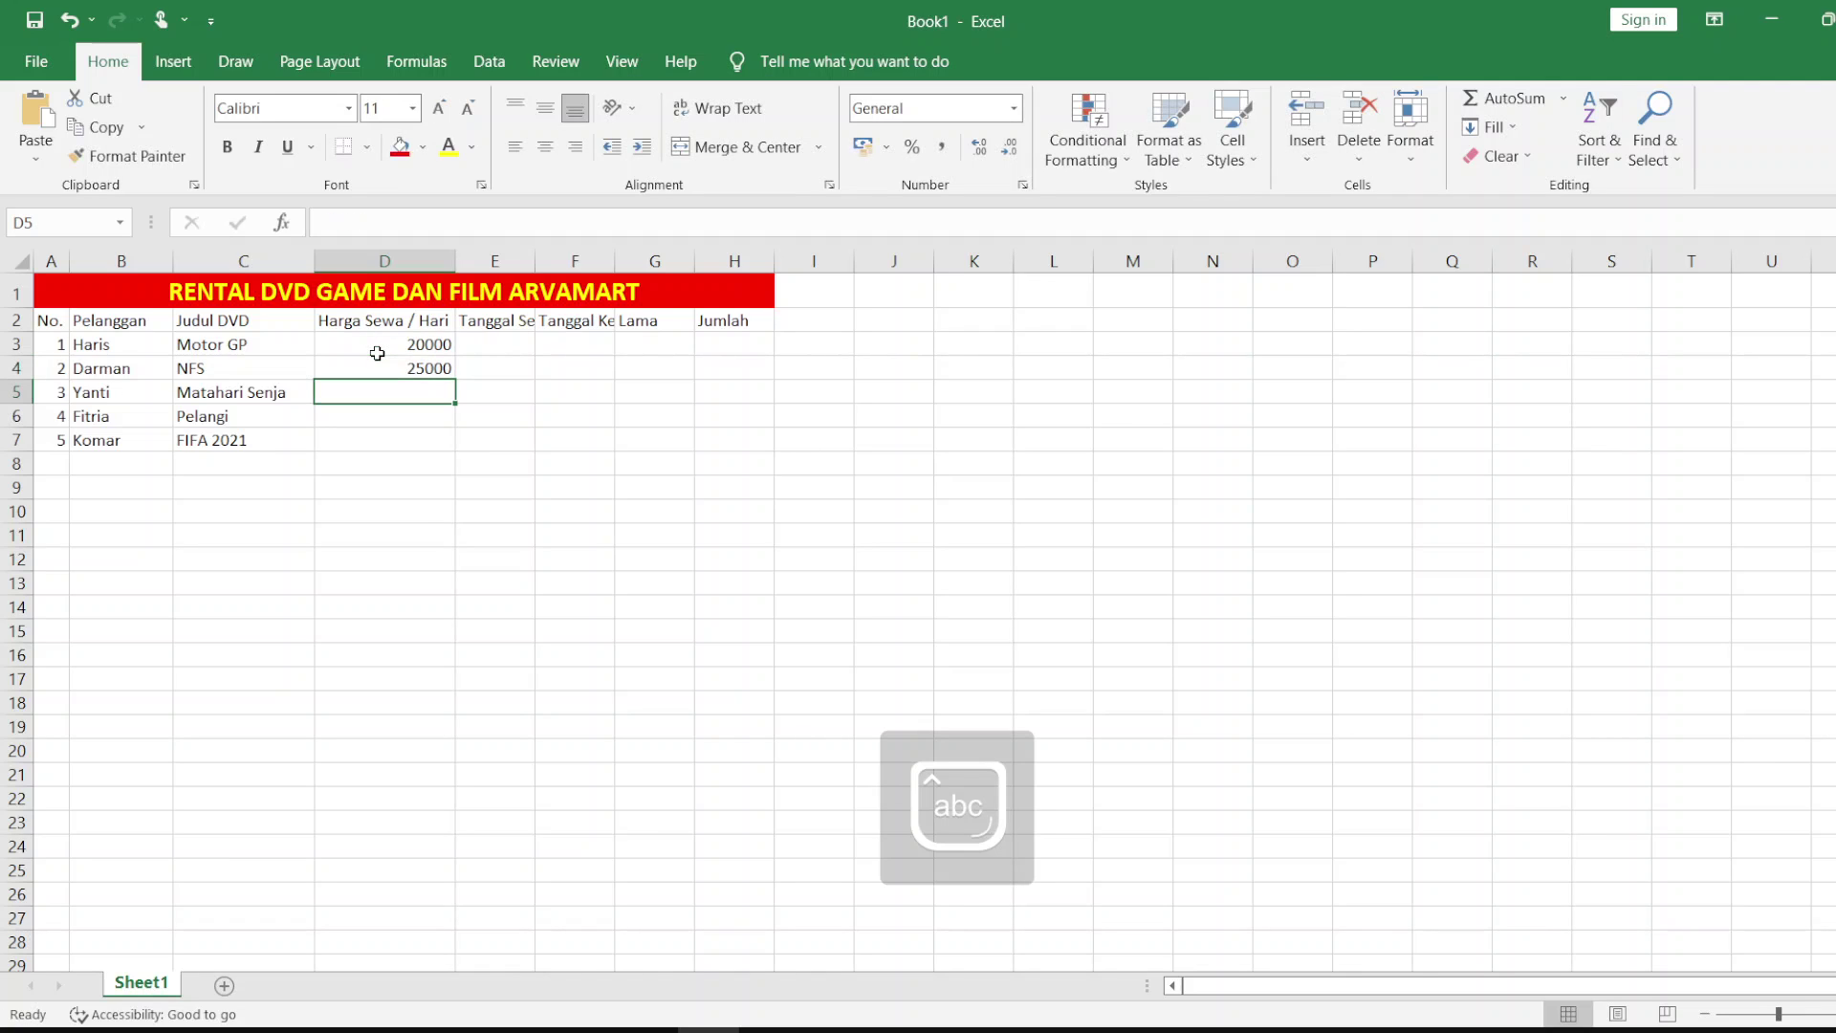
Step: Enter the remaining daily rental prices: 10000 in D5, 10000 in D6 and 30000 in D7
type("10000")
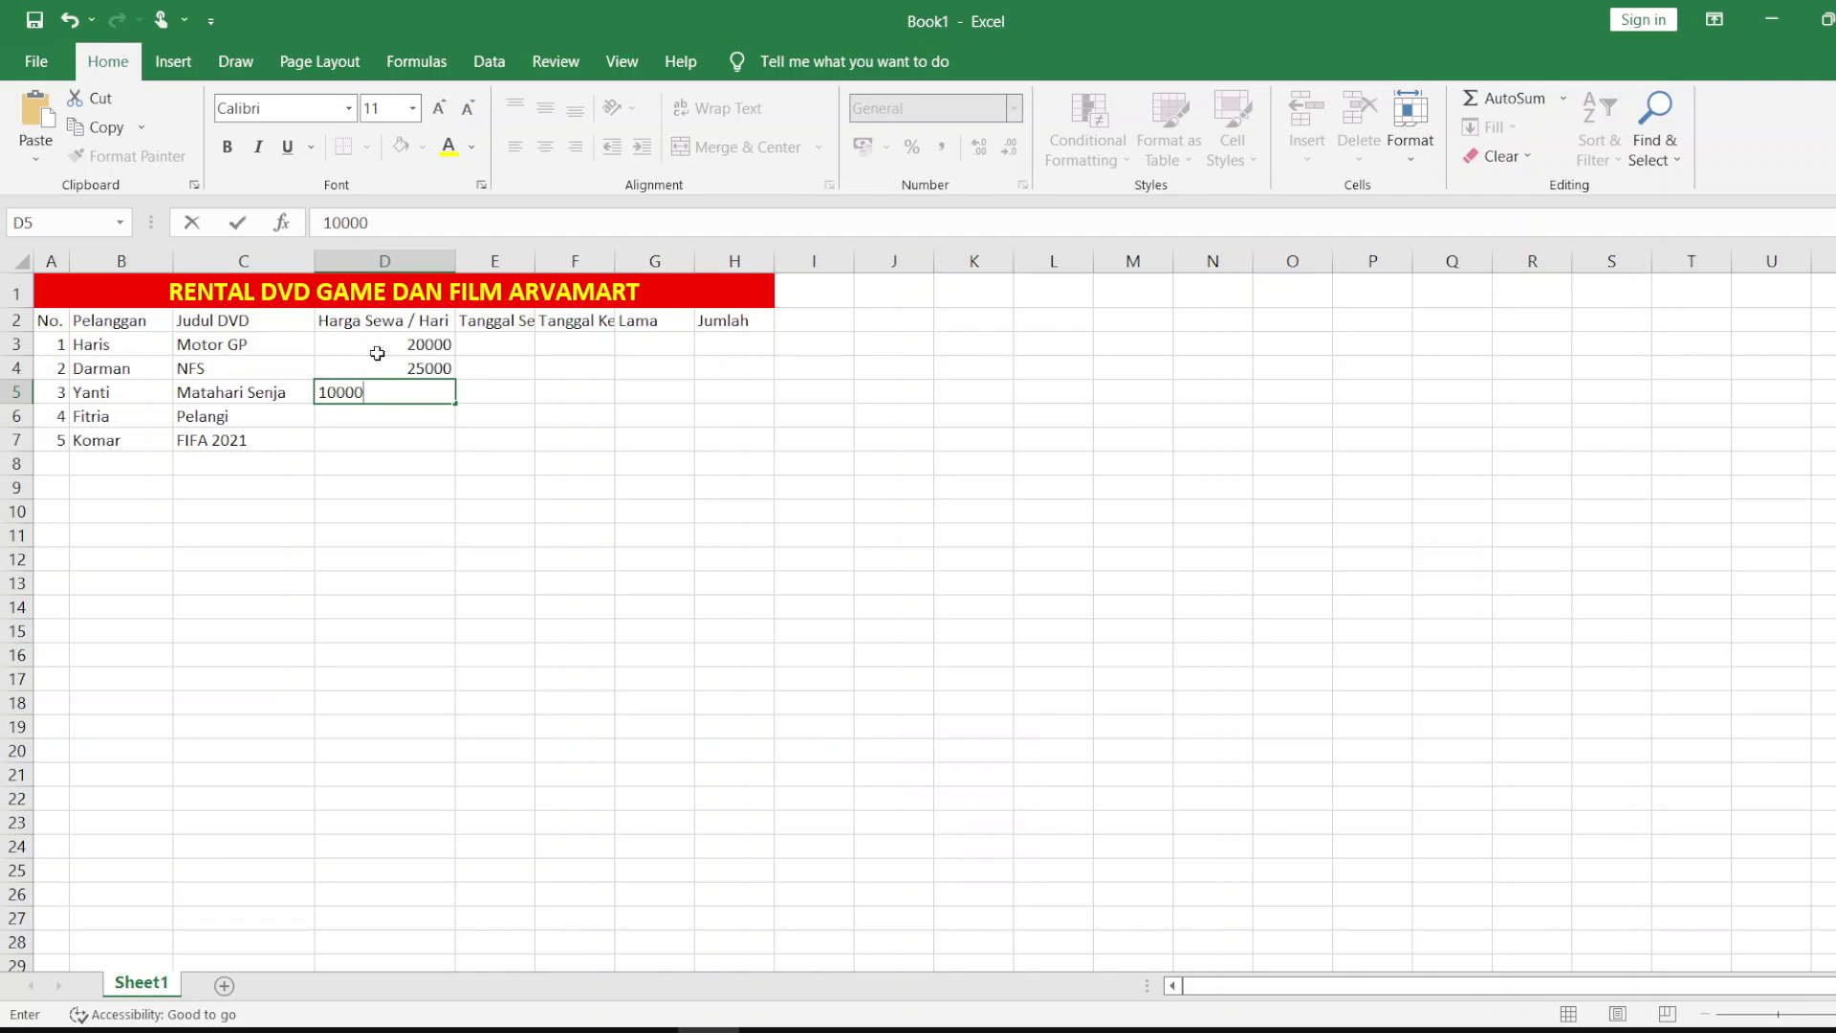
key("Return")
type("10")
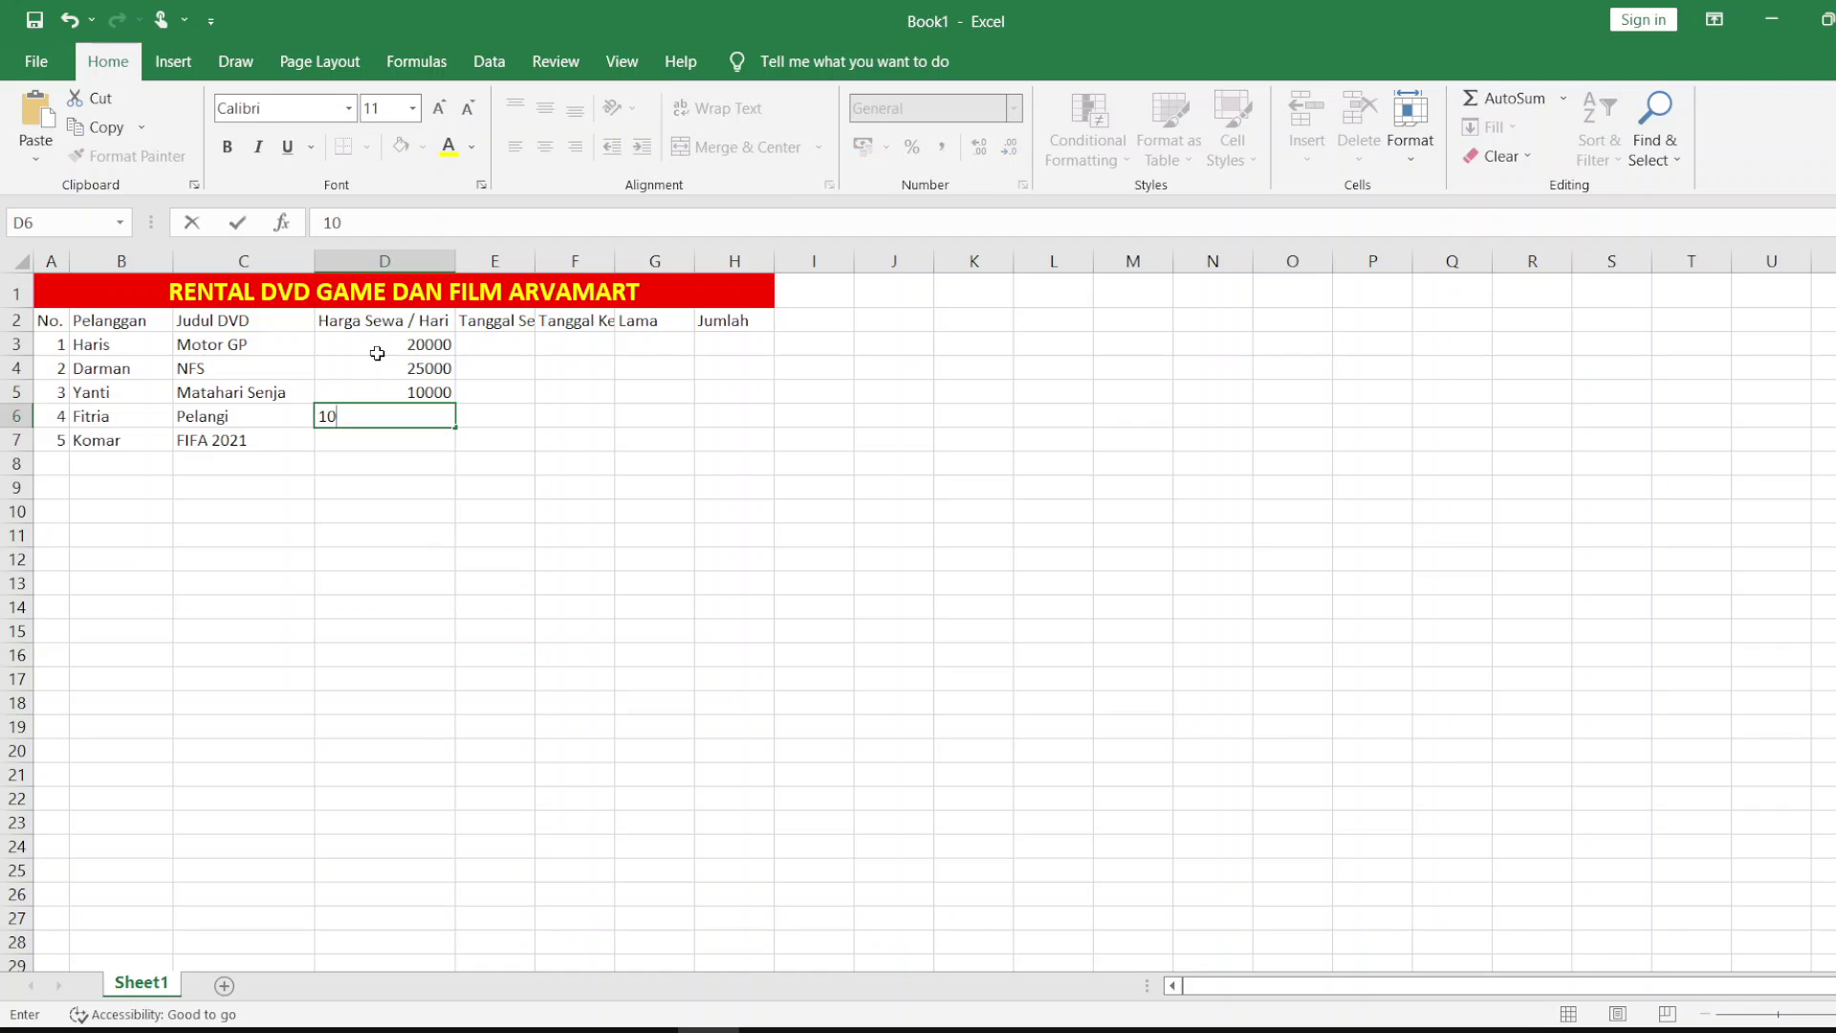
type("000")
key("Return")
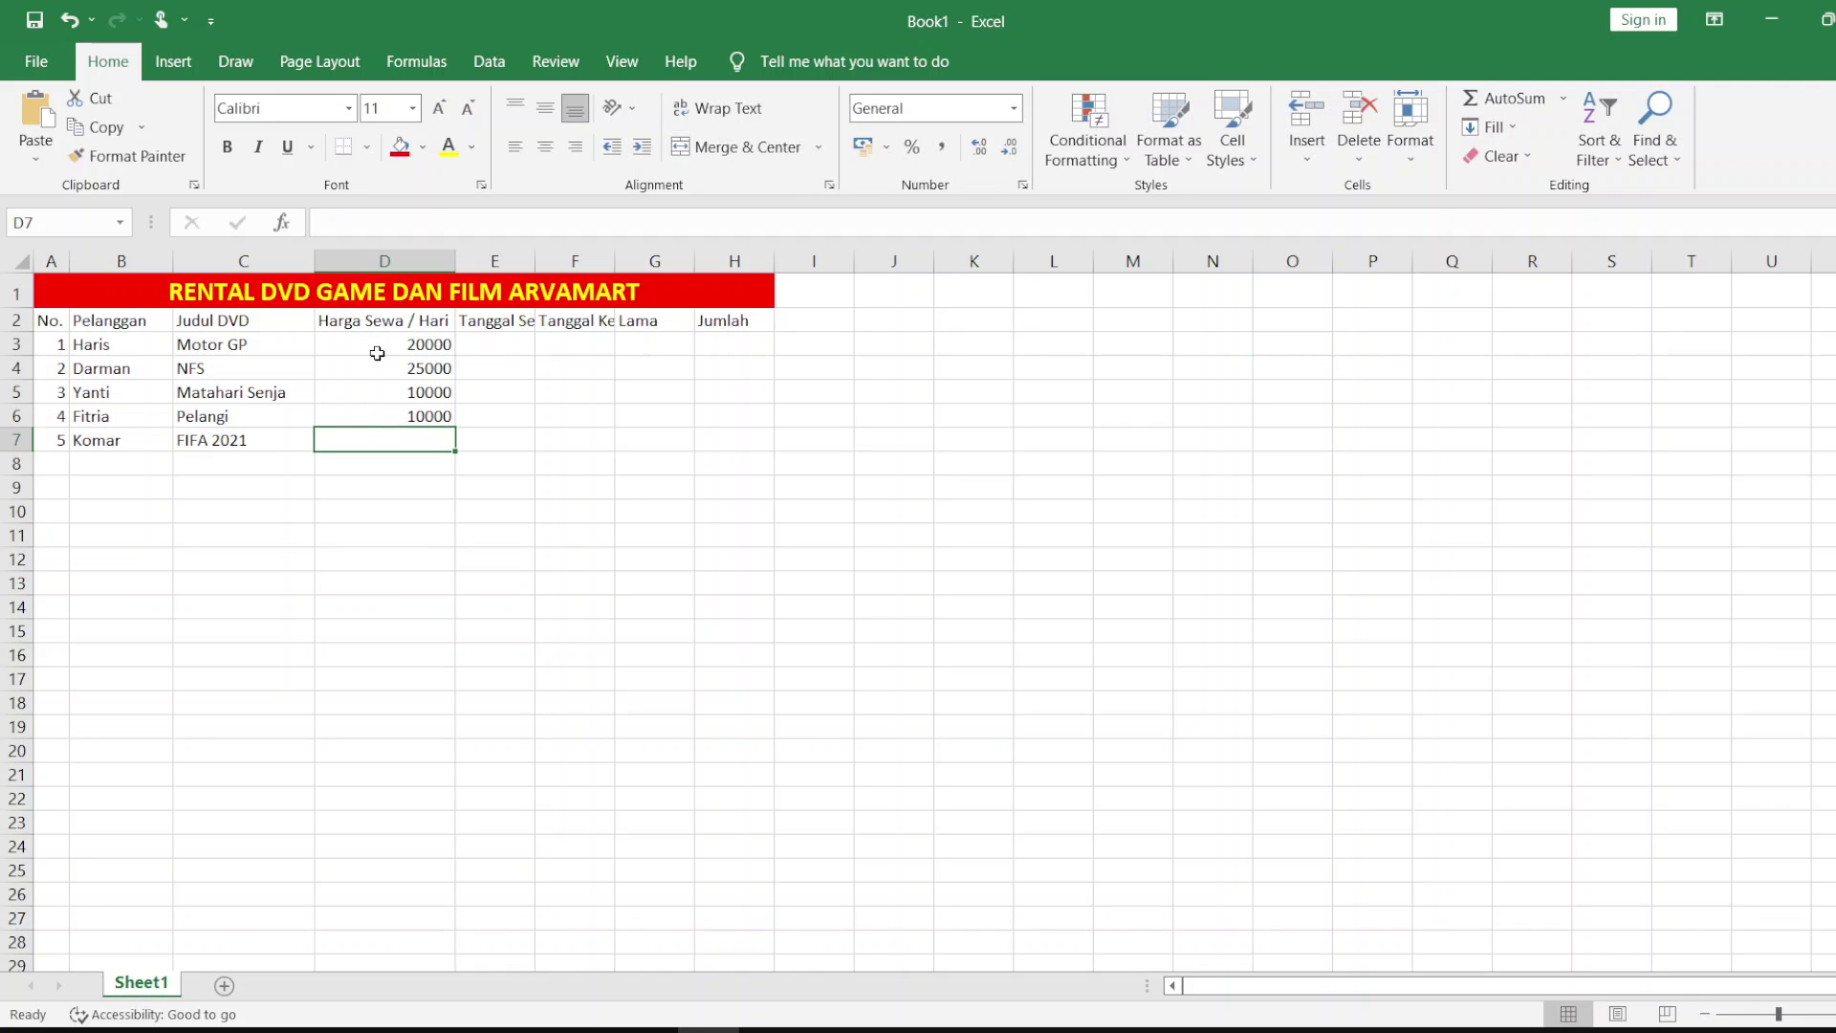
type("3")
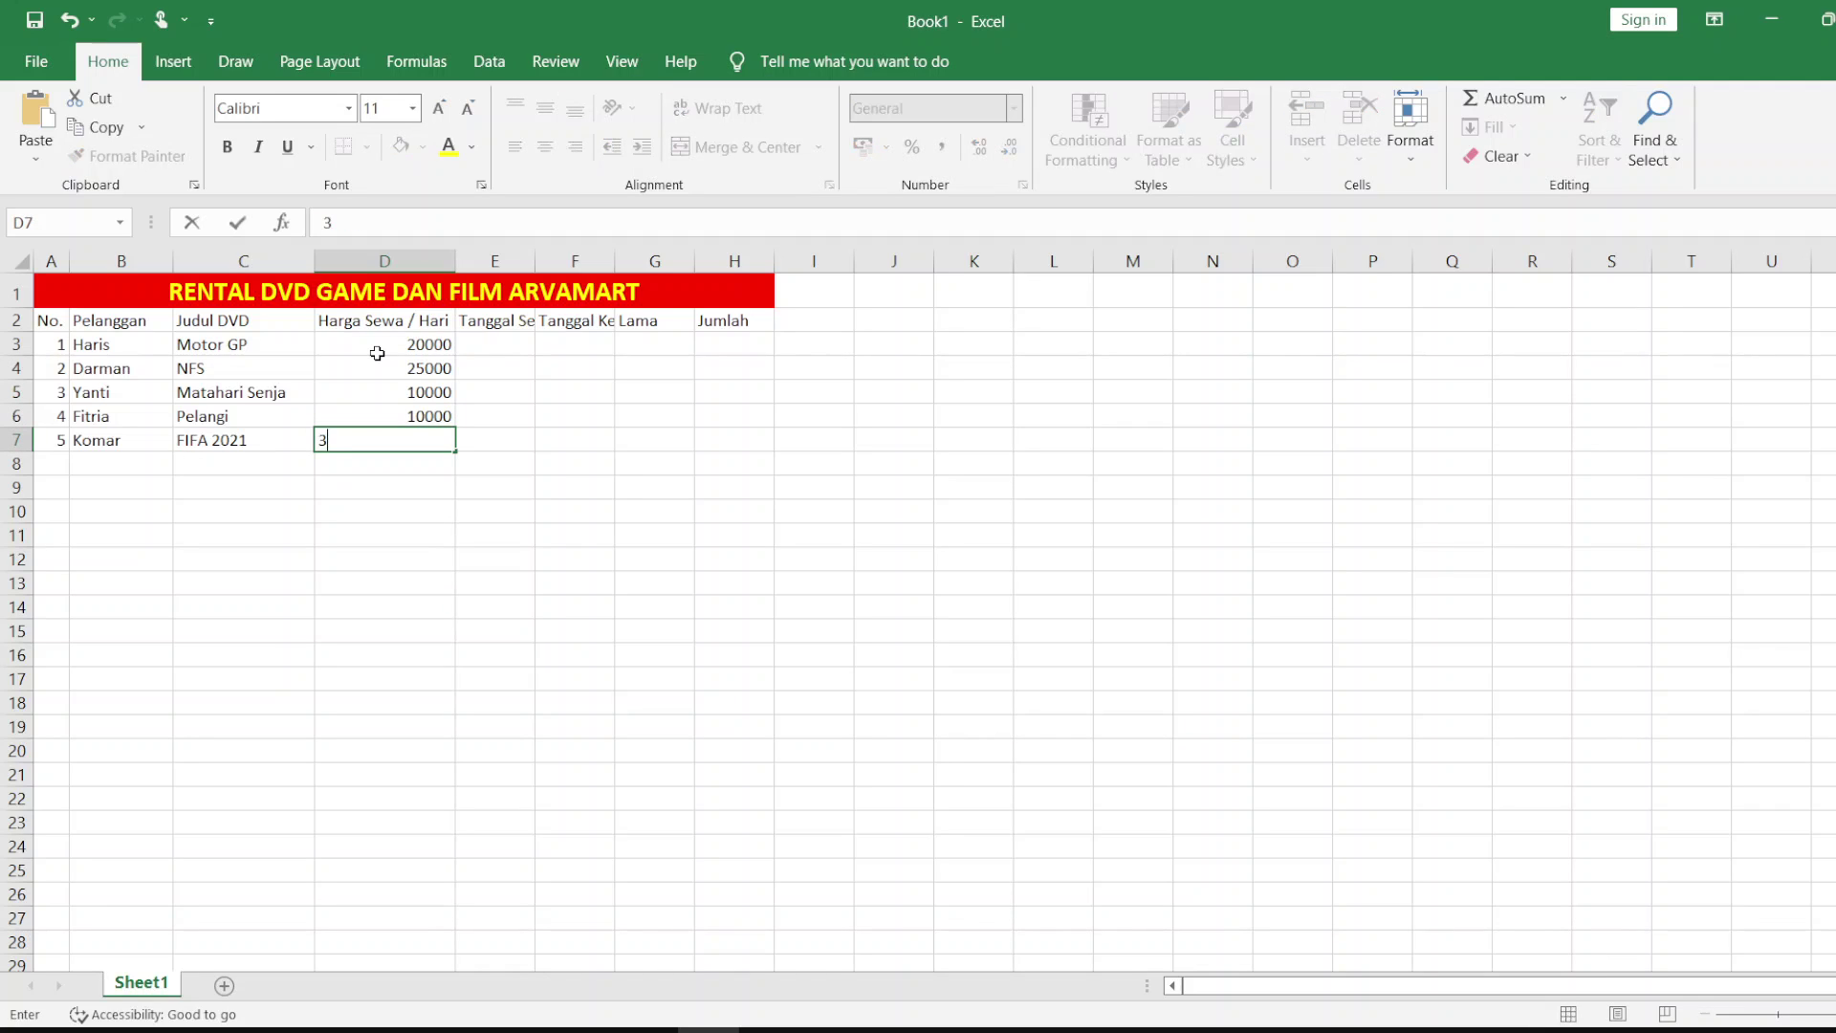
type("0000")
left_click(492, 344)
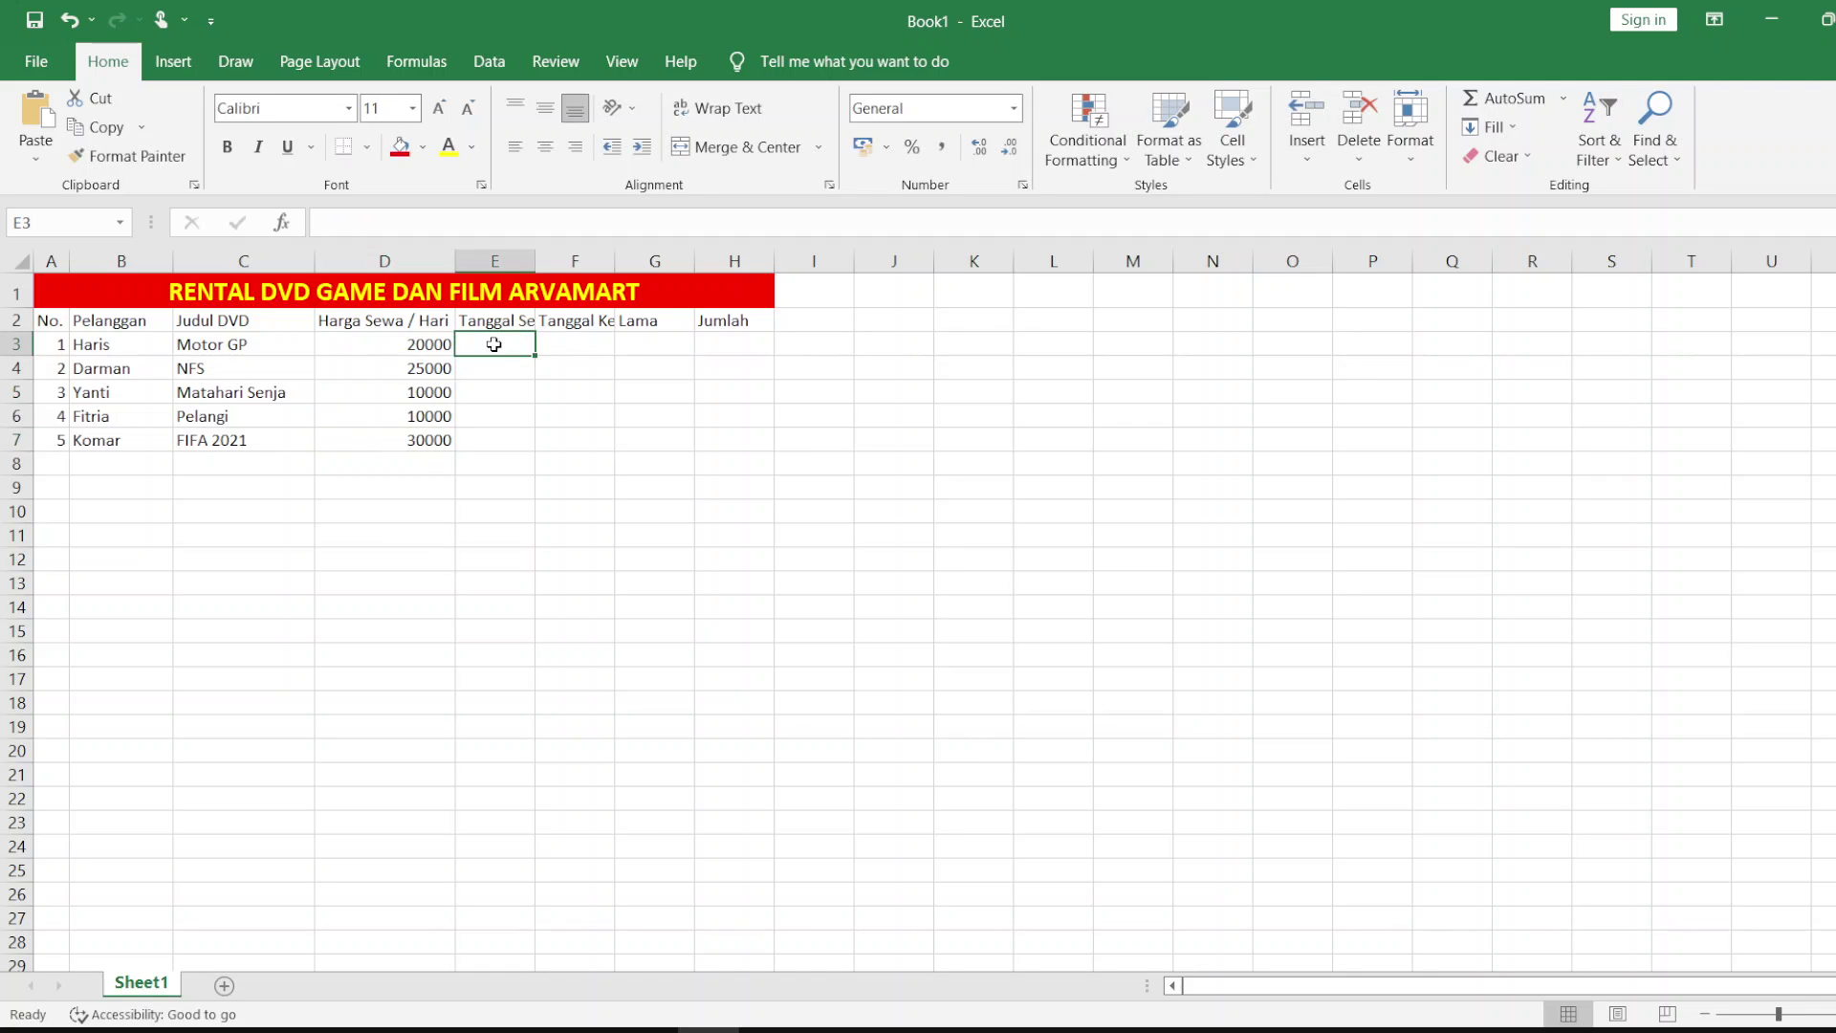
Step: Widen column E to fit the Tanggal Sewa header and enter the rental date 1/11/2022 in E3
left_click_drag(539, 264, 568, 265)
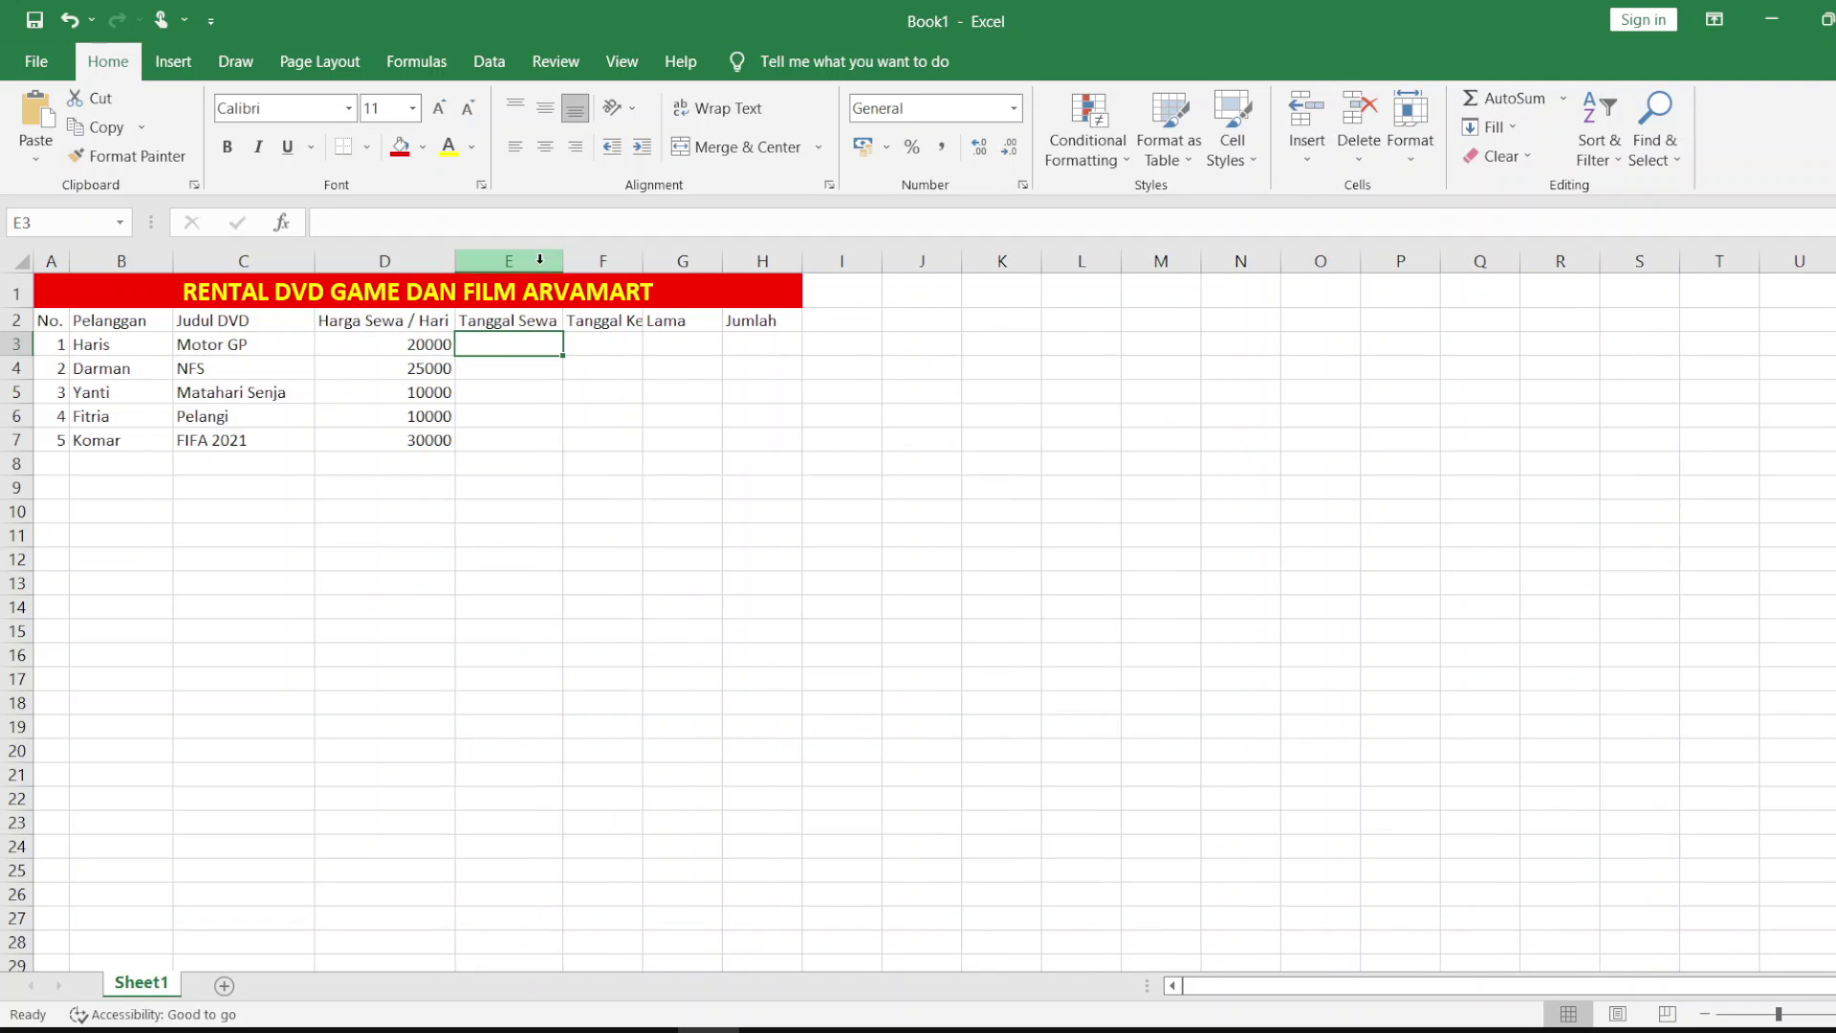
left_click(481, 411)
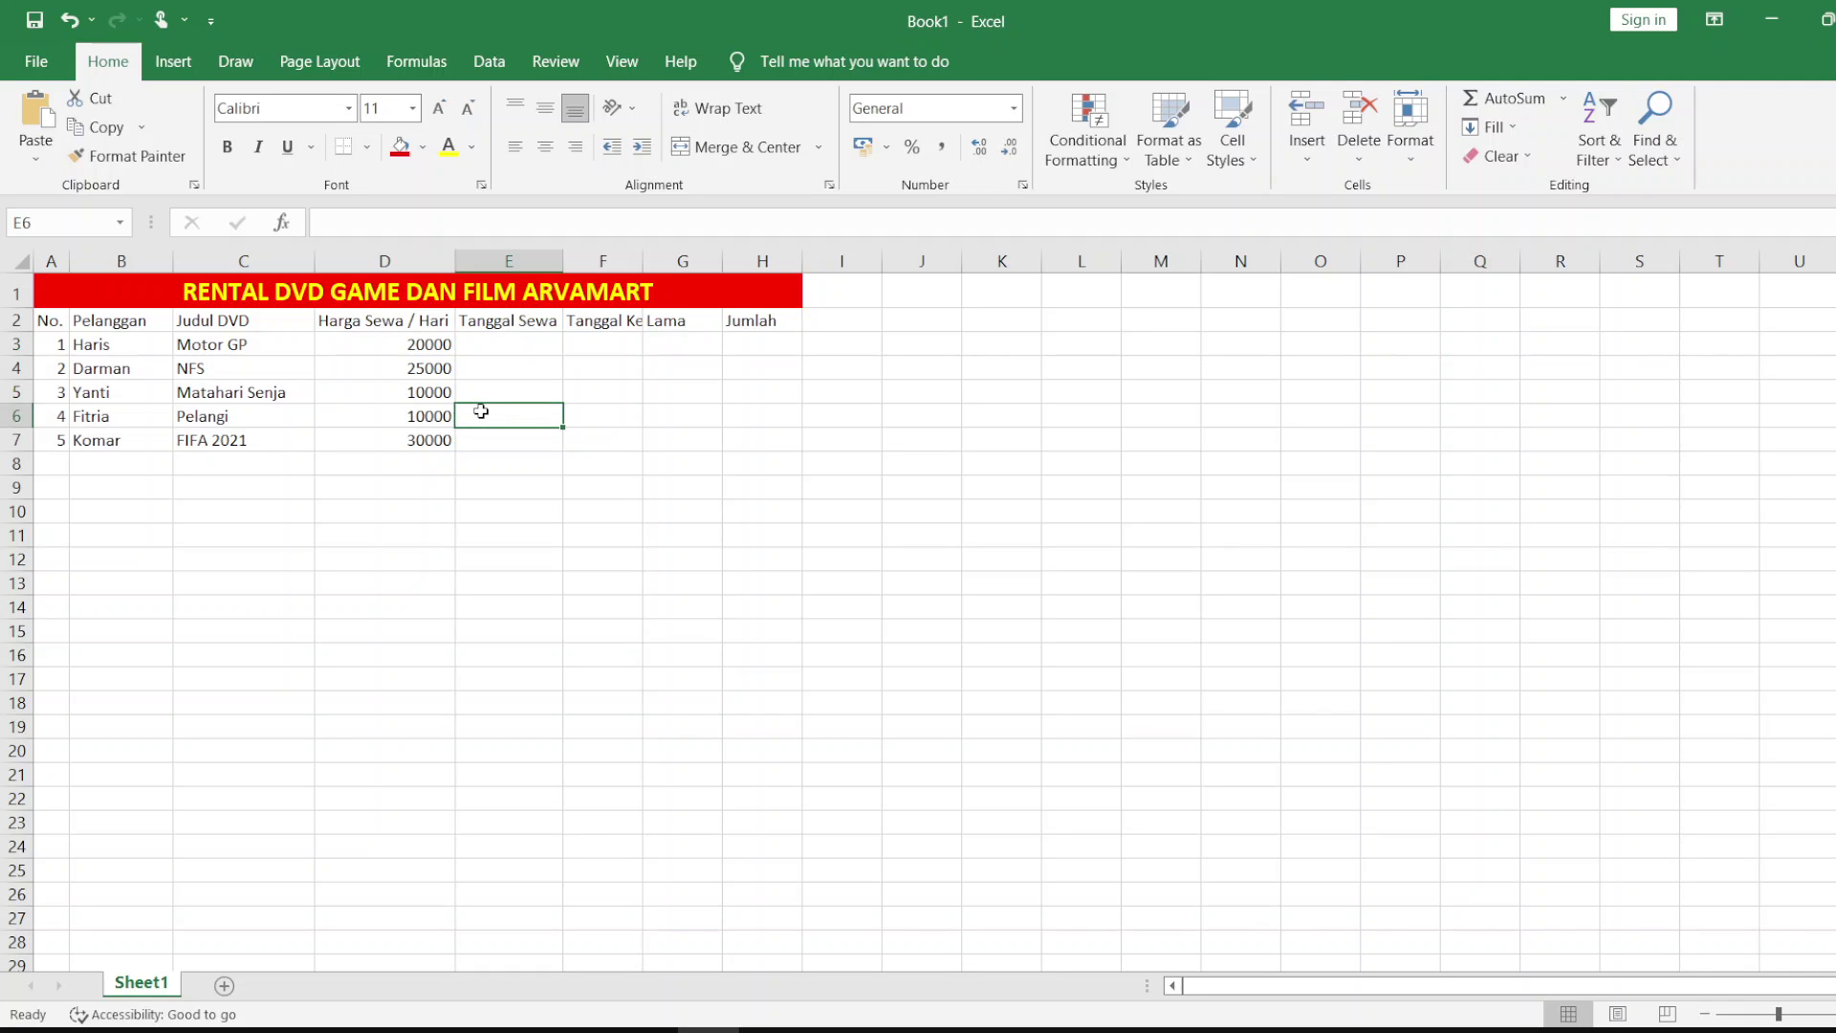
left_click(520, 347)
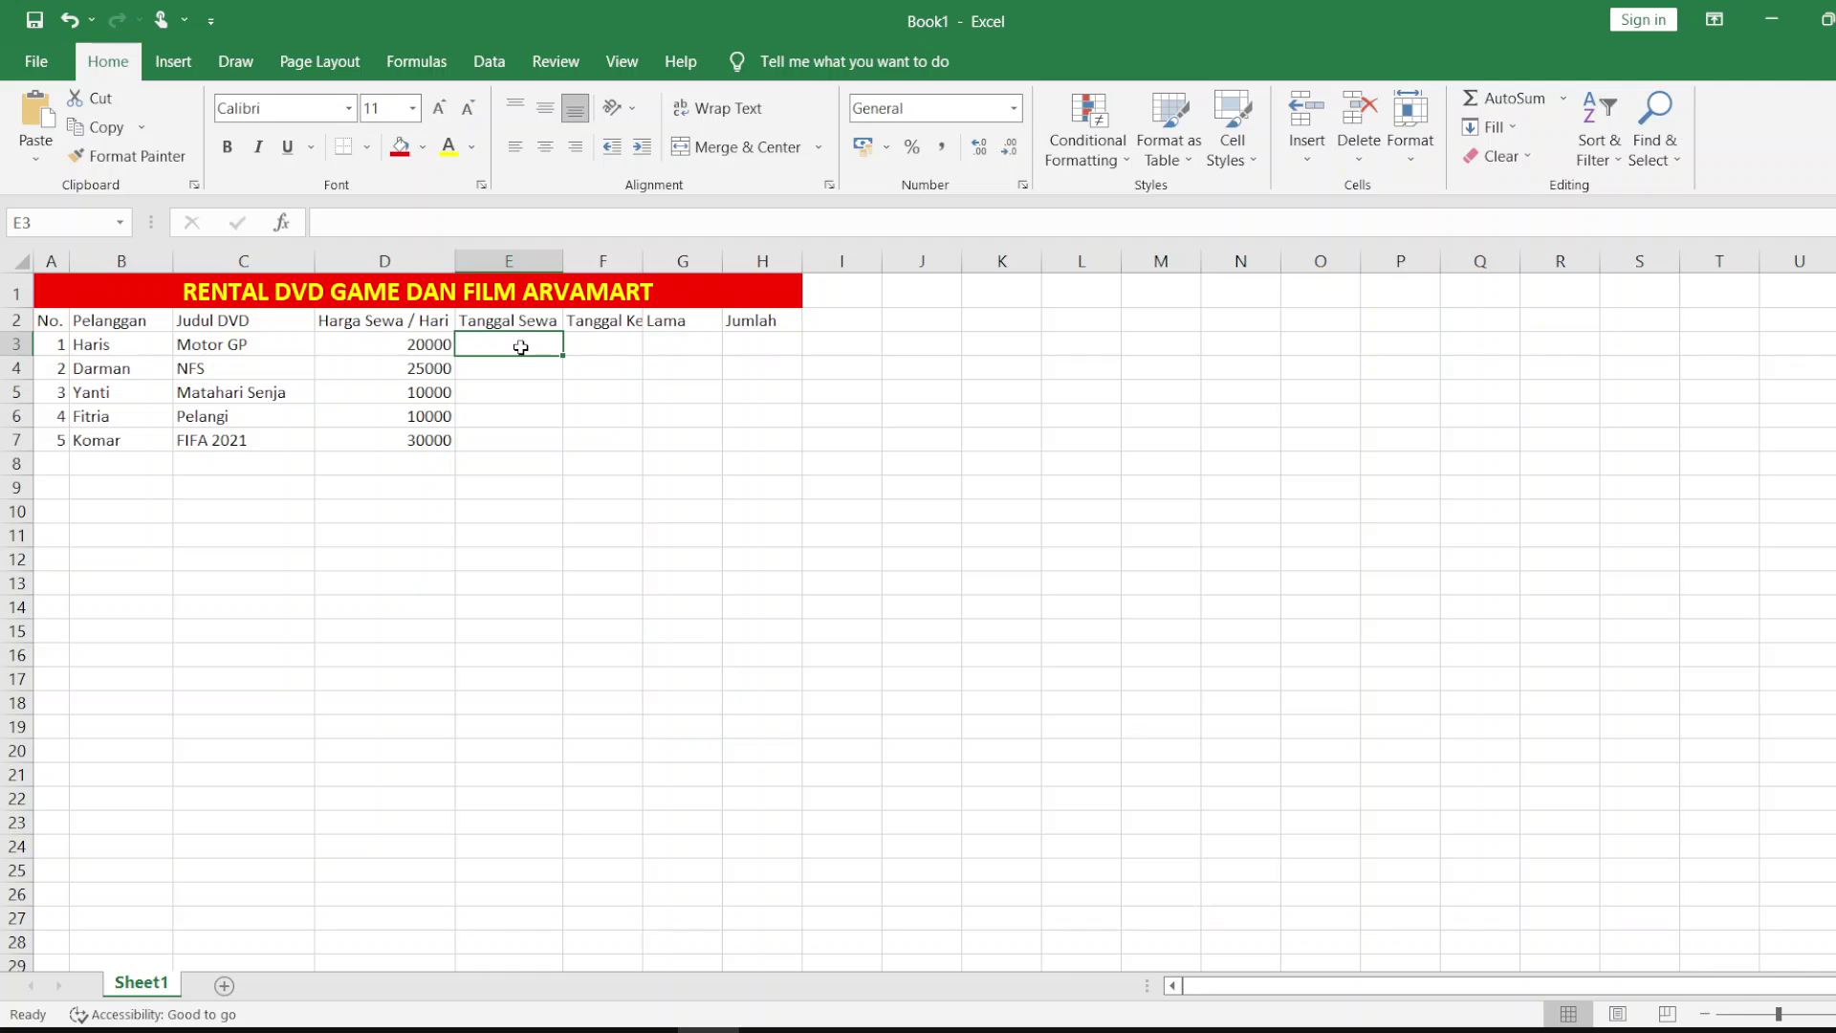
type("1")
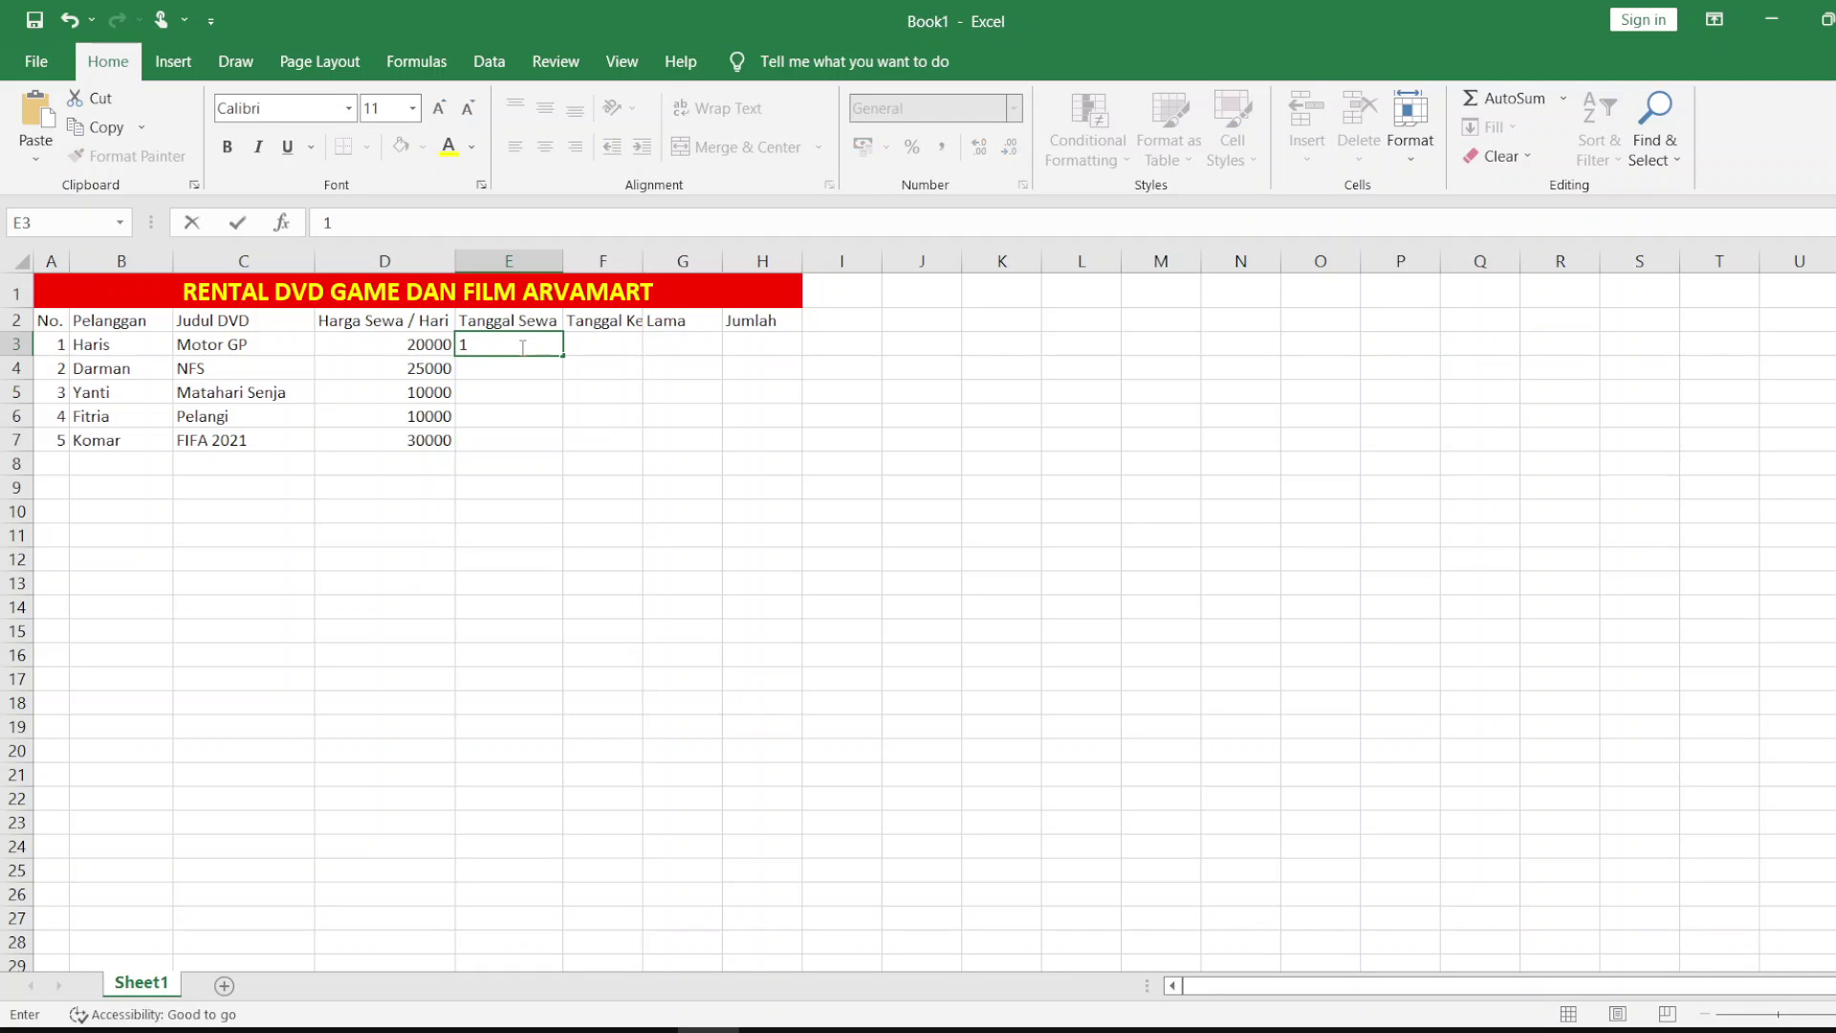
type("/11/2022")
key("Return")
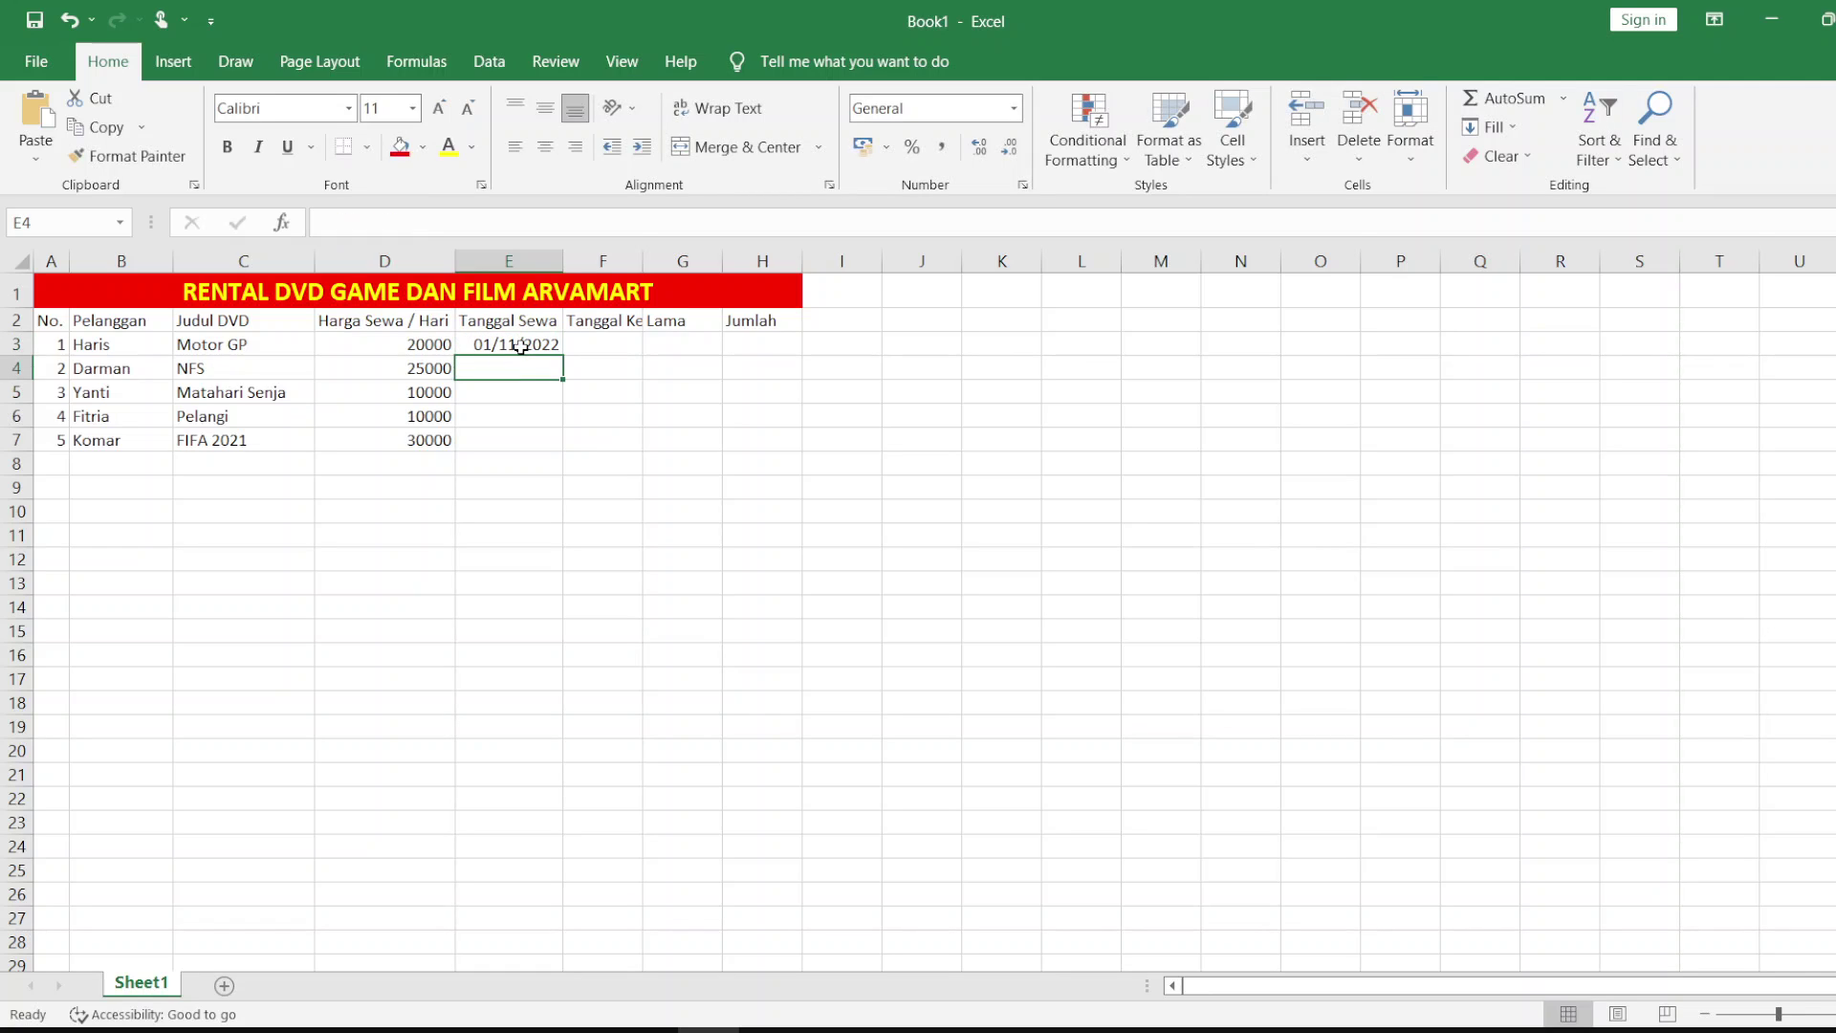
Step: Enter the rental date 2/11/2022 in both E4 and E5 of the Tanggal Sewa column
type("2")
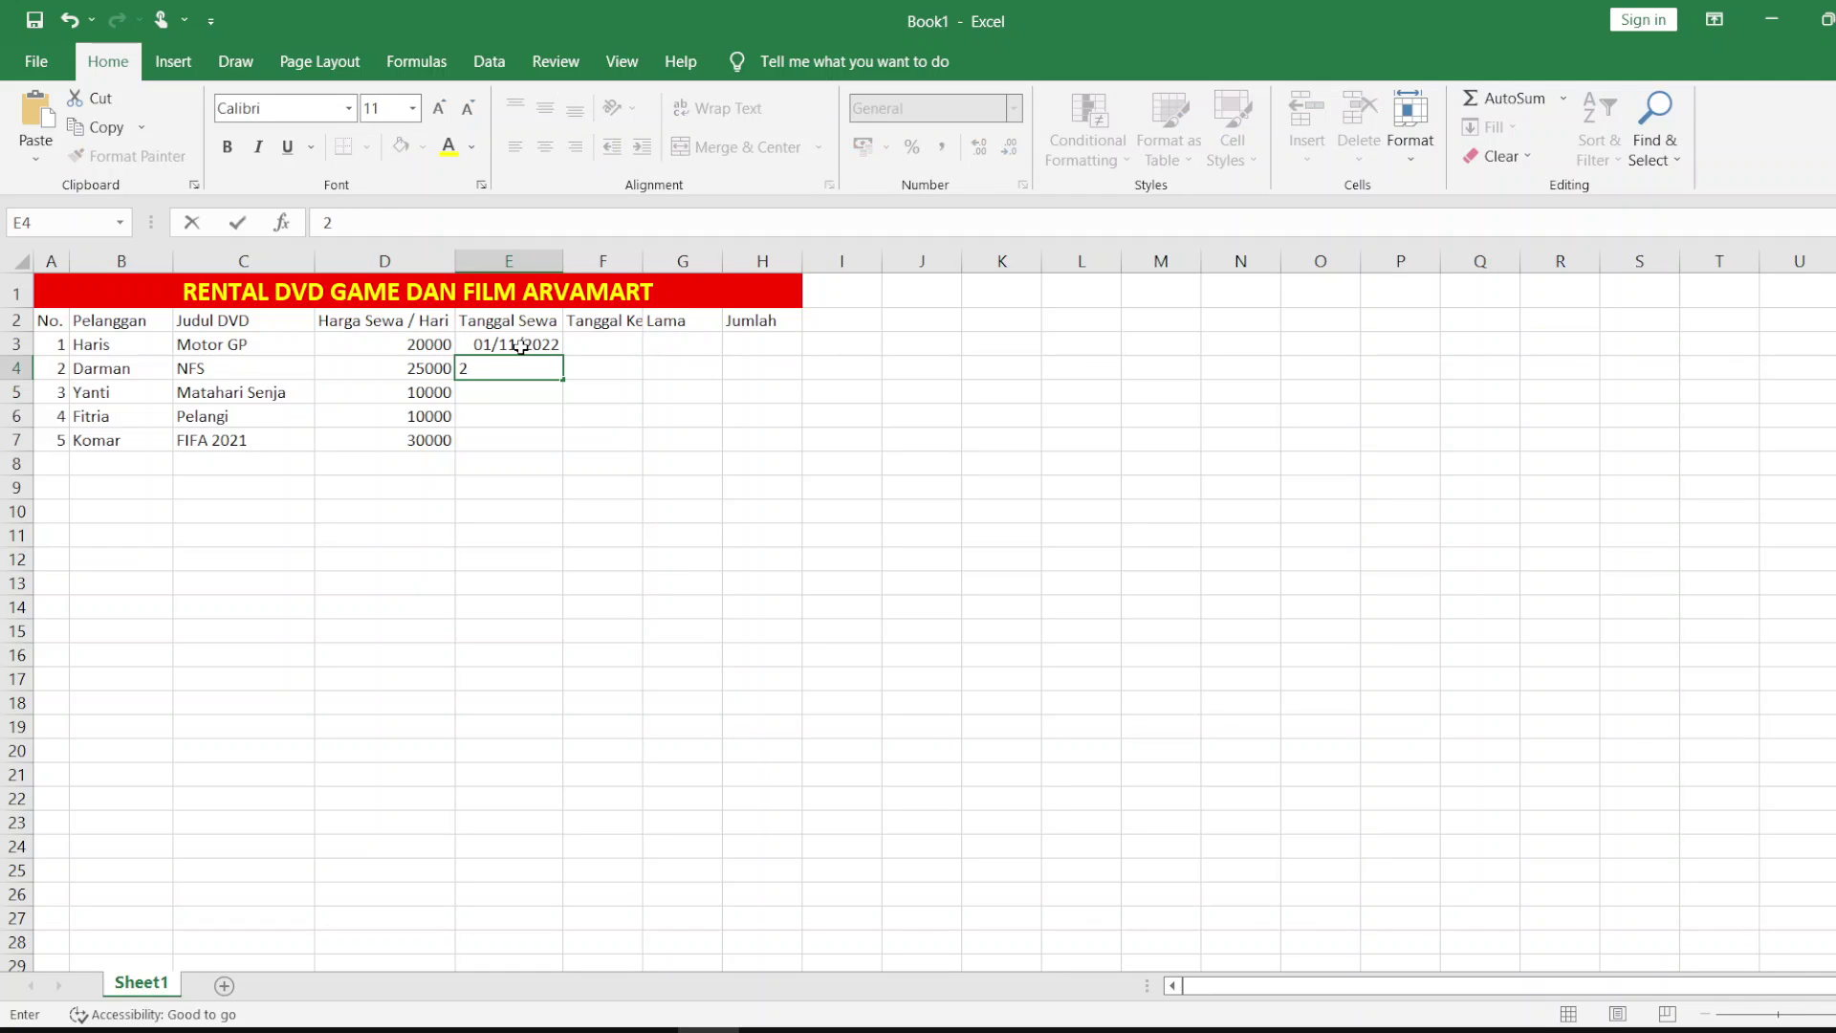
type("/11/2022")
key("Return")
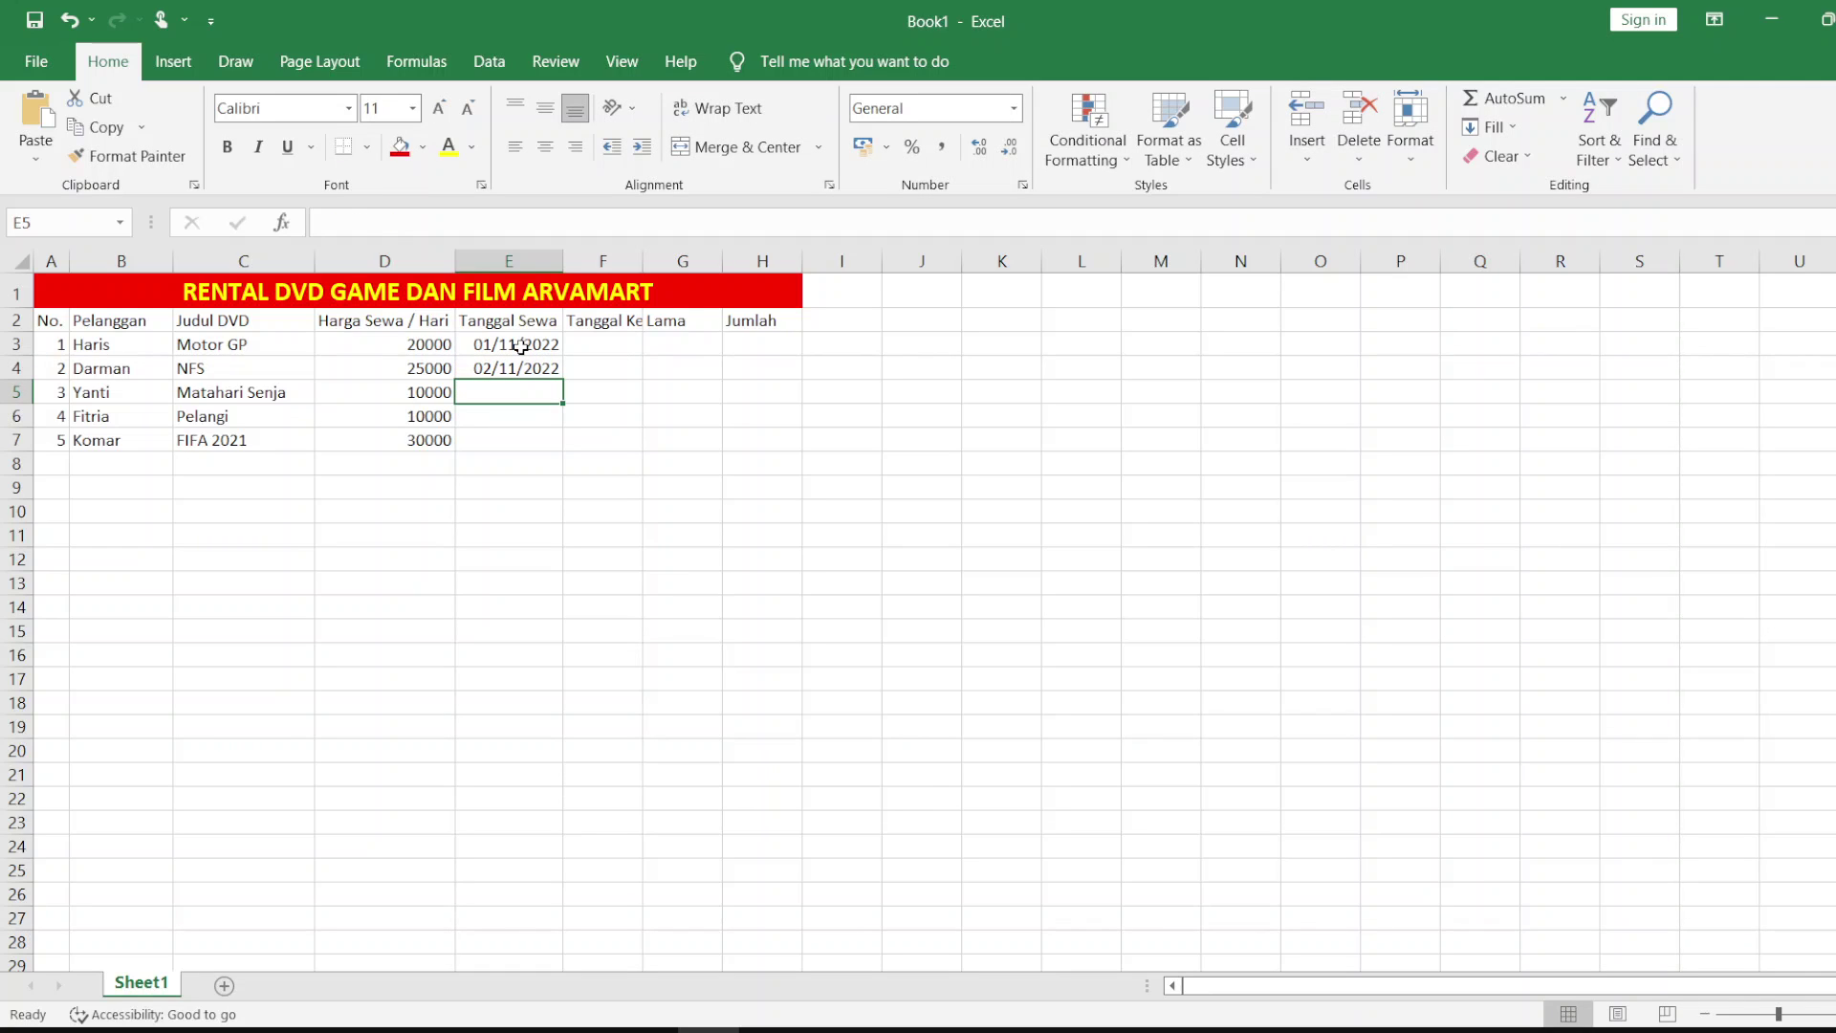
type("2")
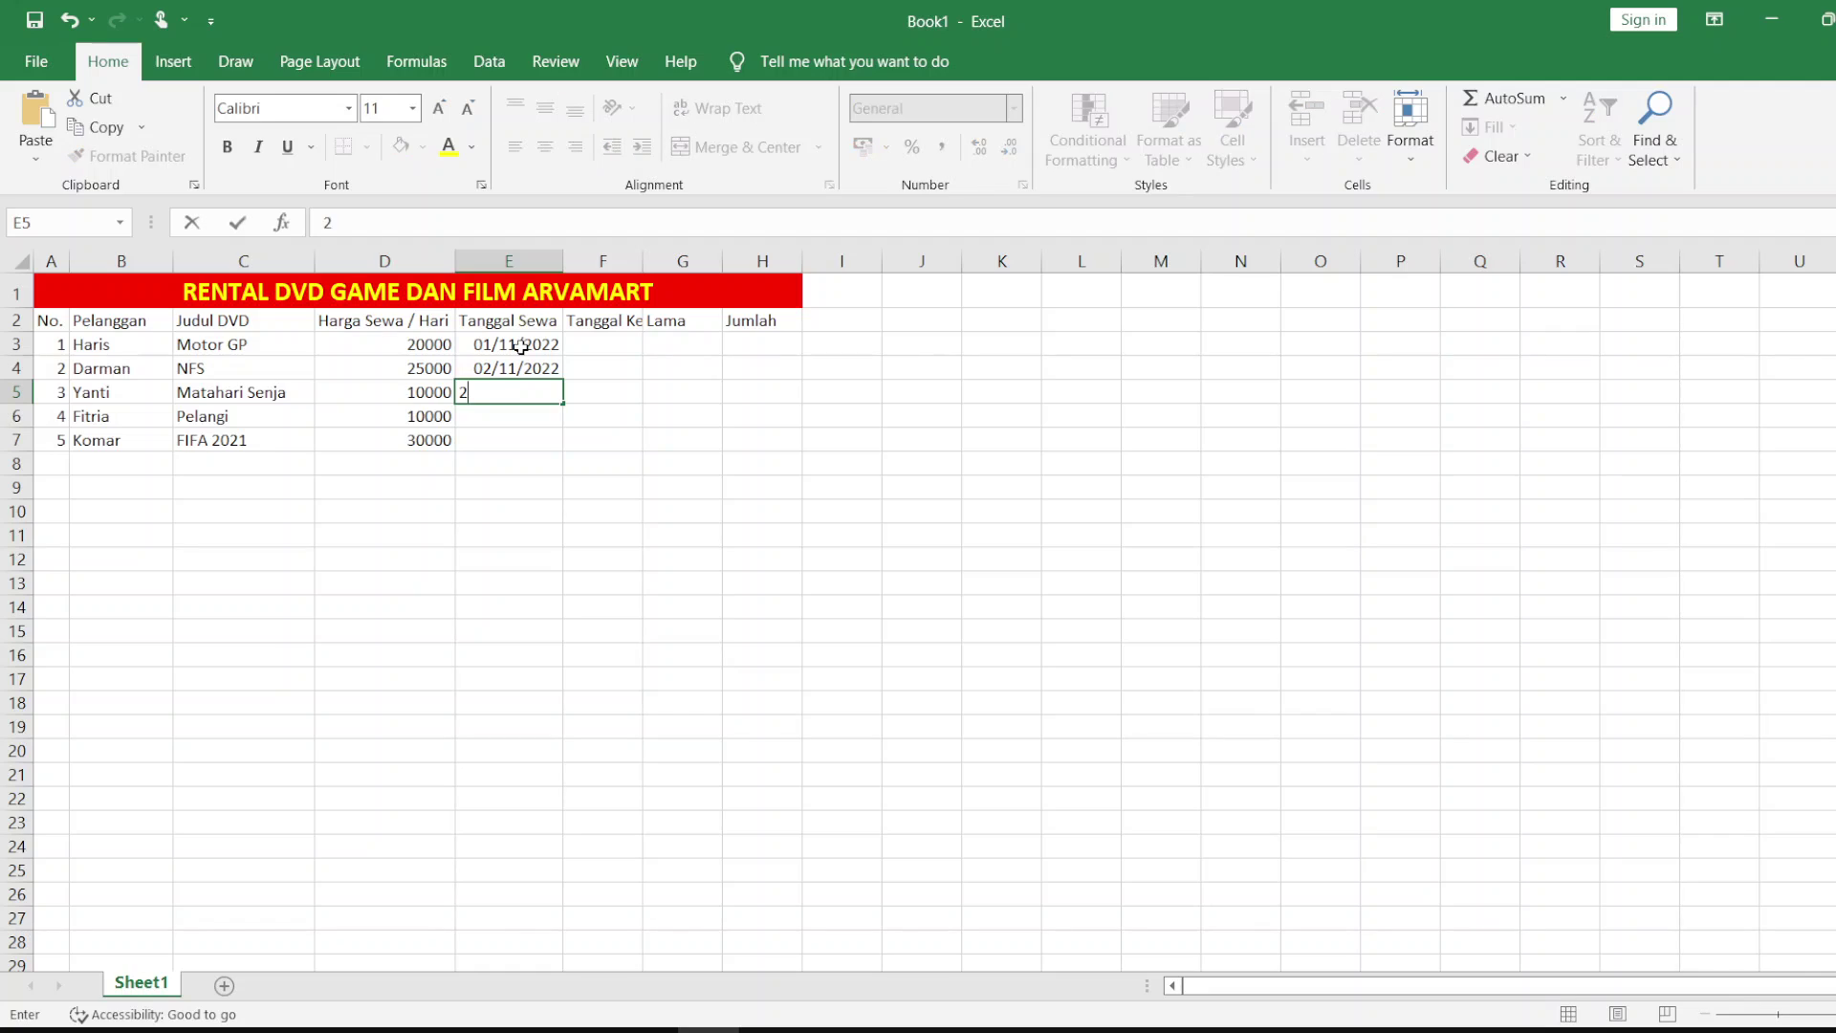
type("/11/2022")
key("Return")
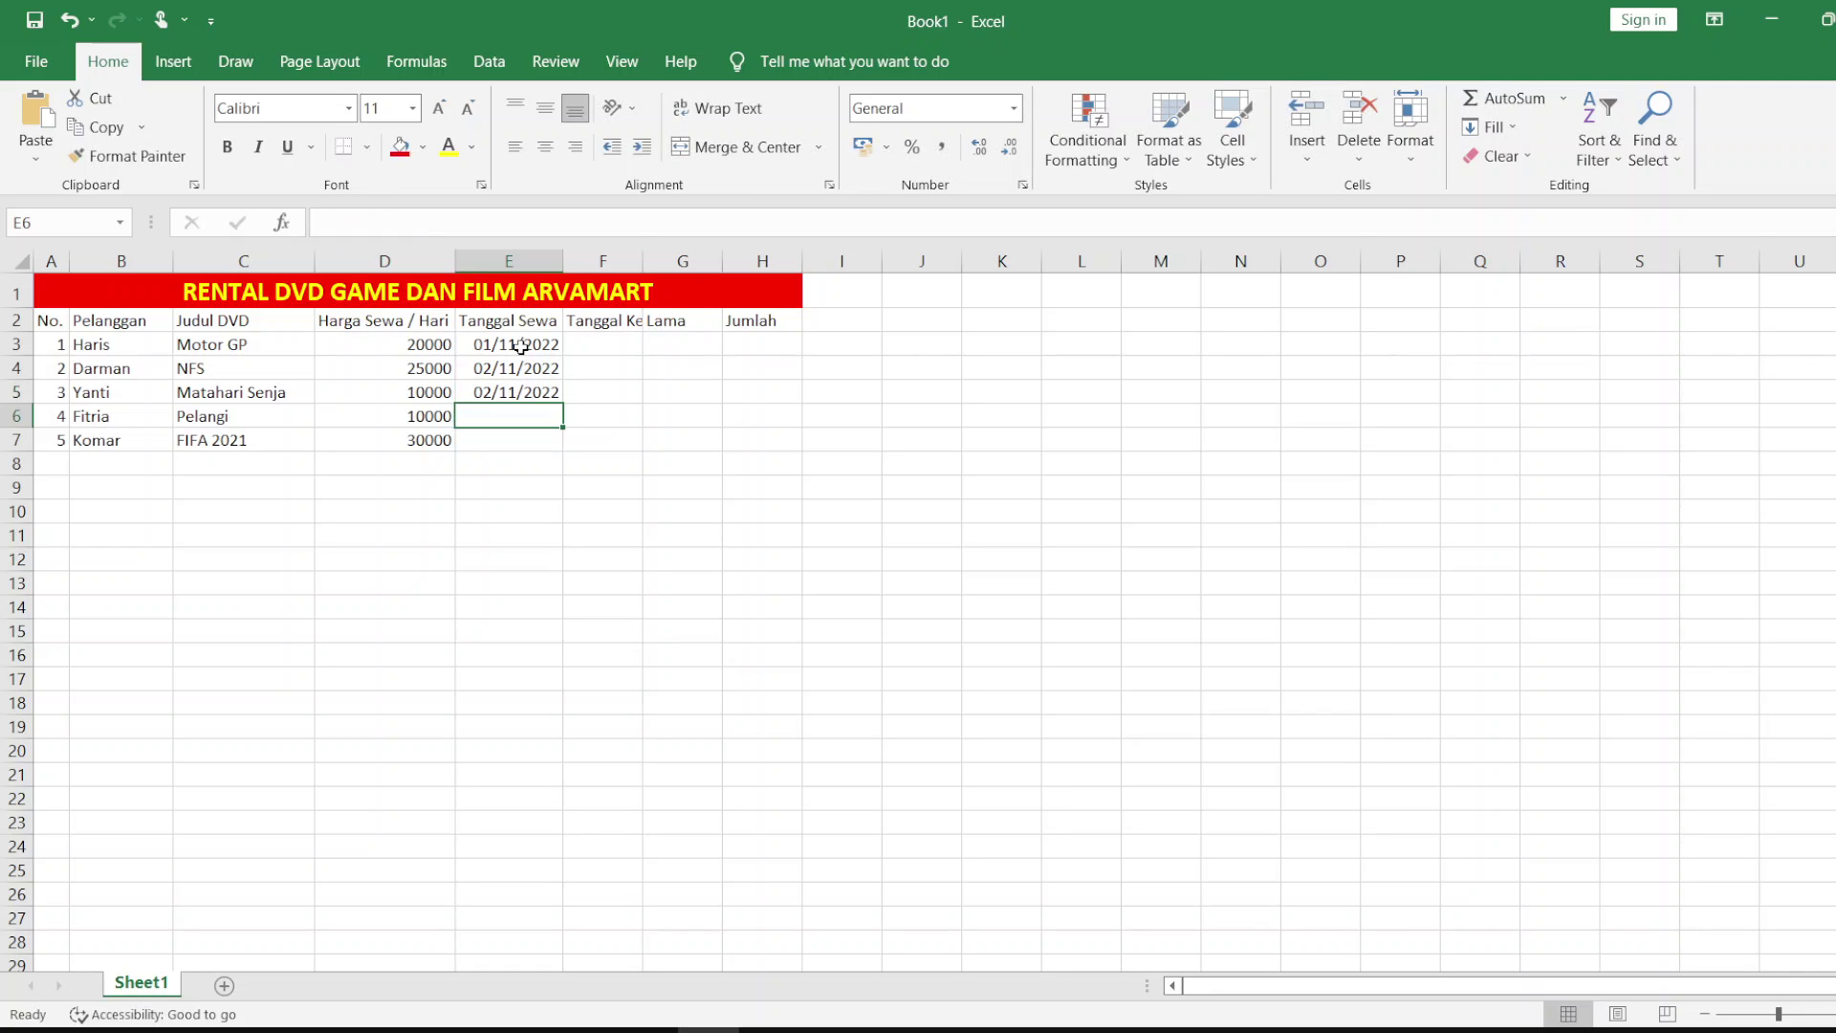
Step: Enter the remaining rental dates, 3/11/2022 in E6 and 4/11/2022 in E7
type("3")
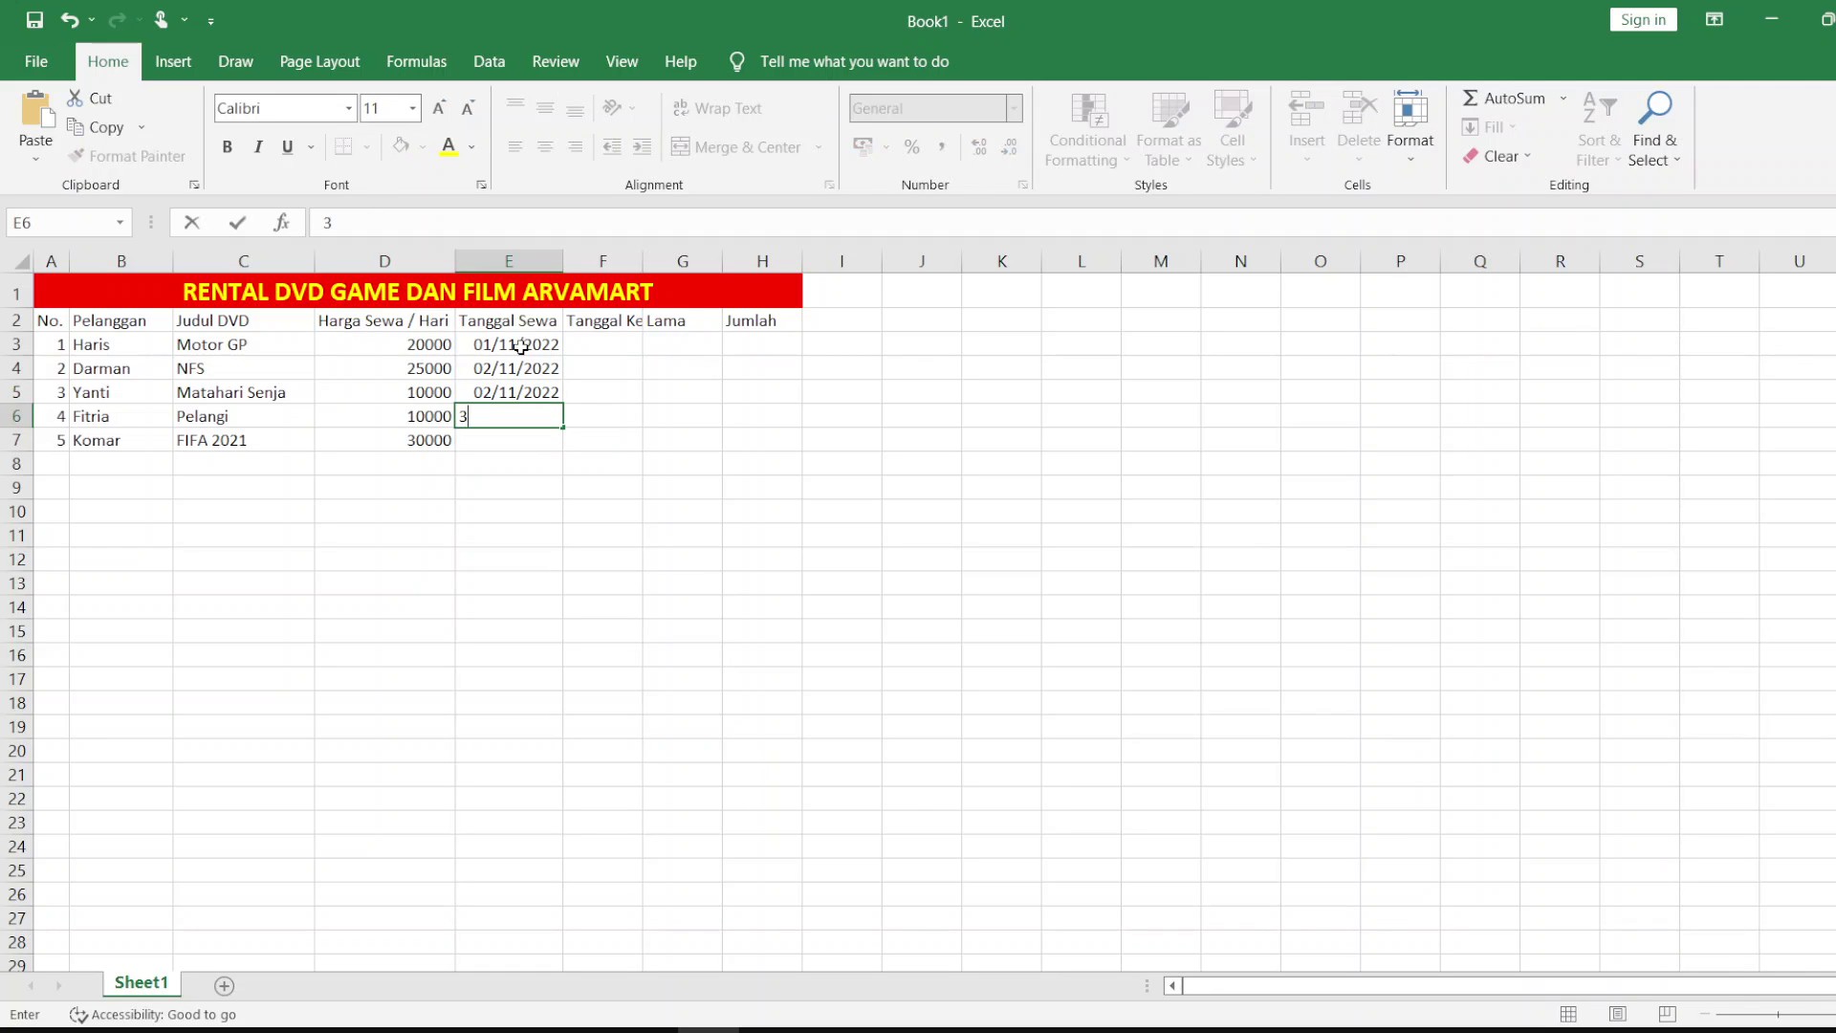
type("/11/2022")
key("Return")
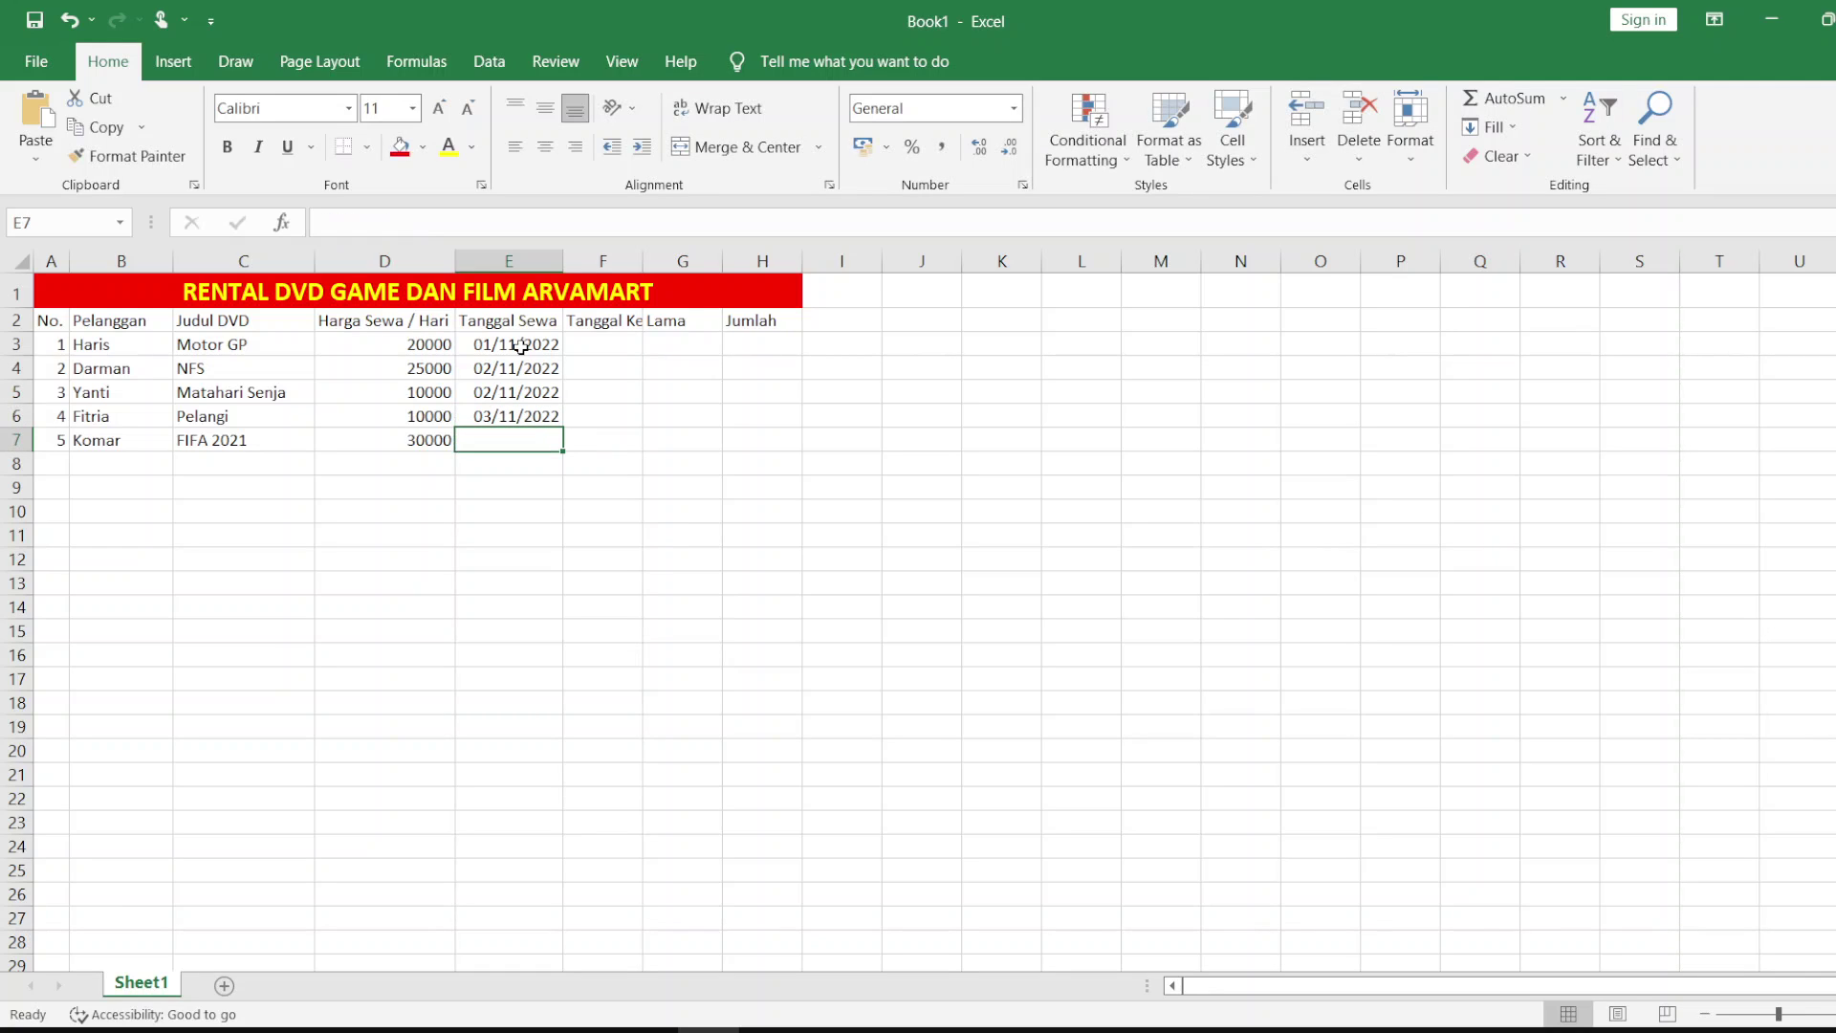
type("4/1")
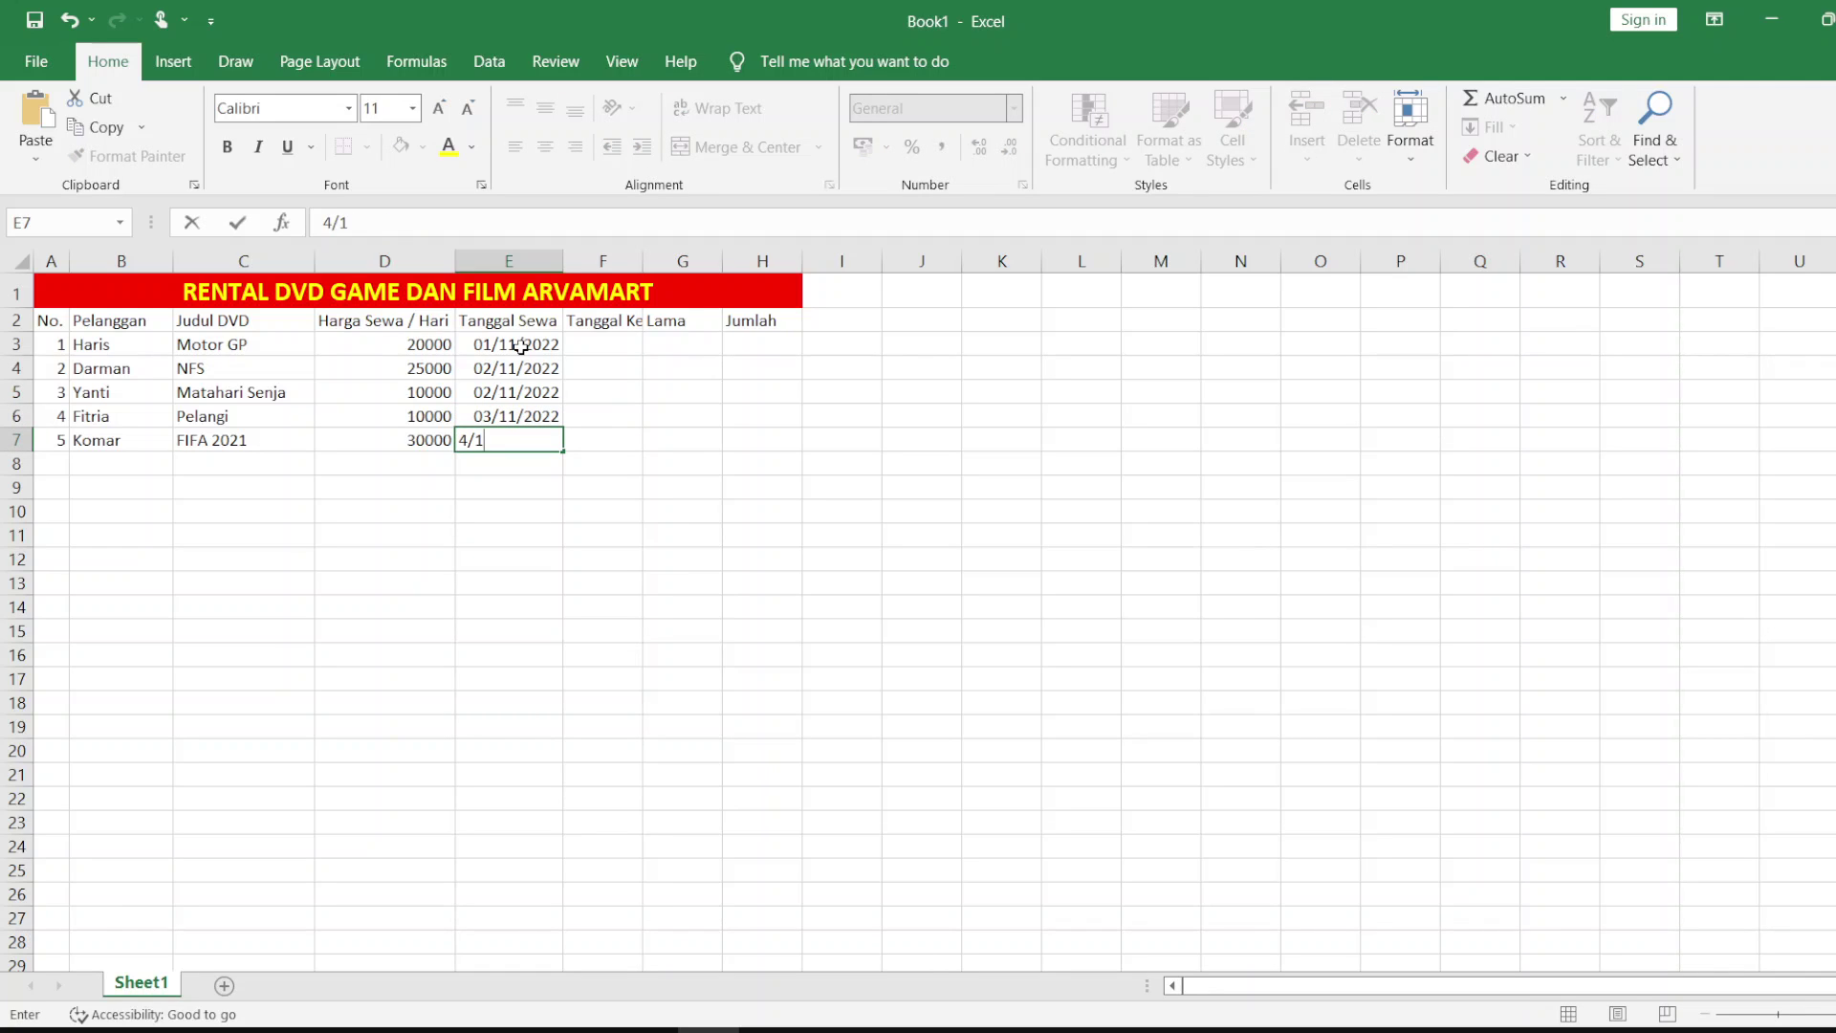
type("1/2022")
left_click(580, 337)
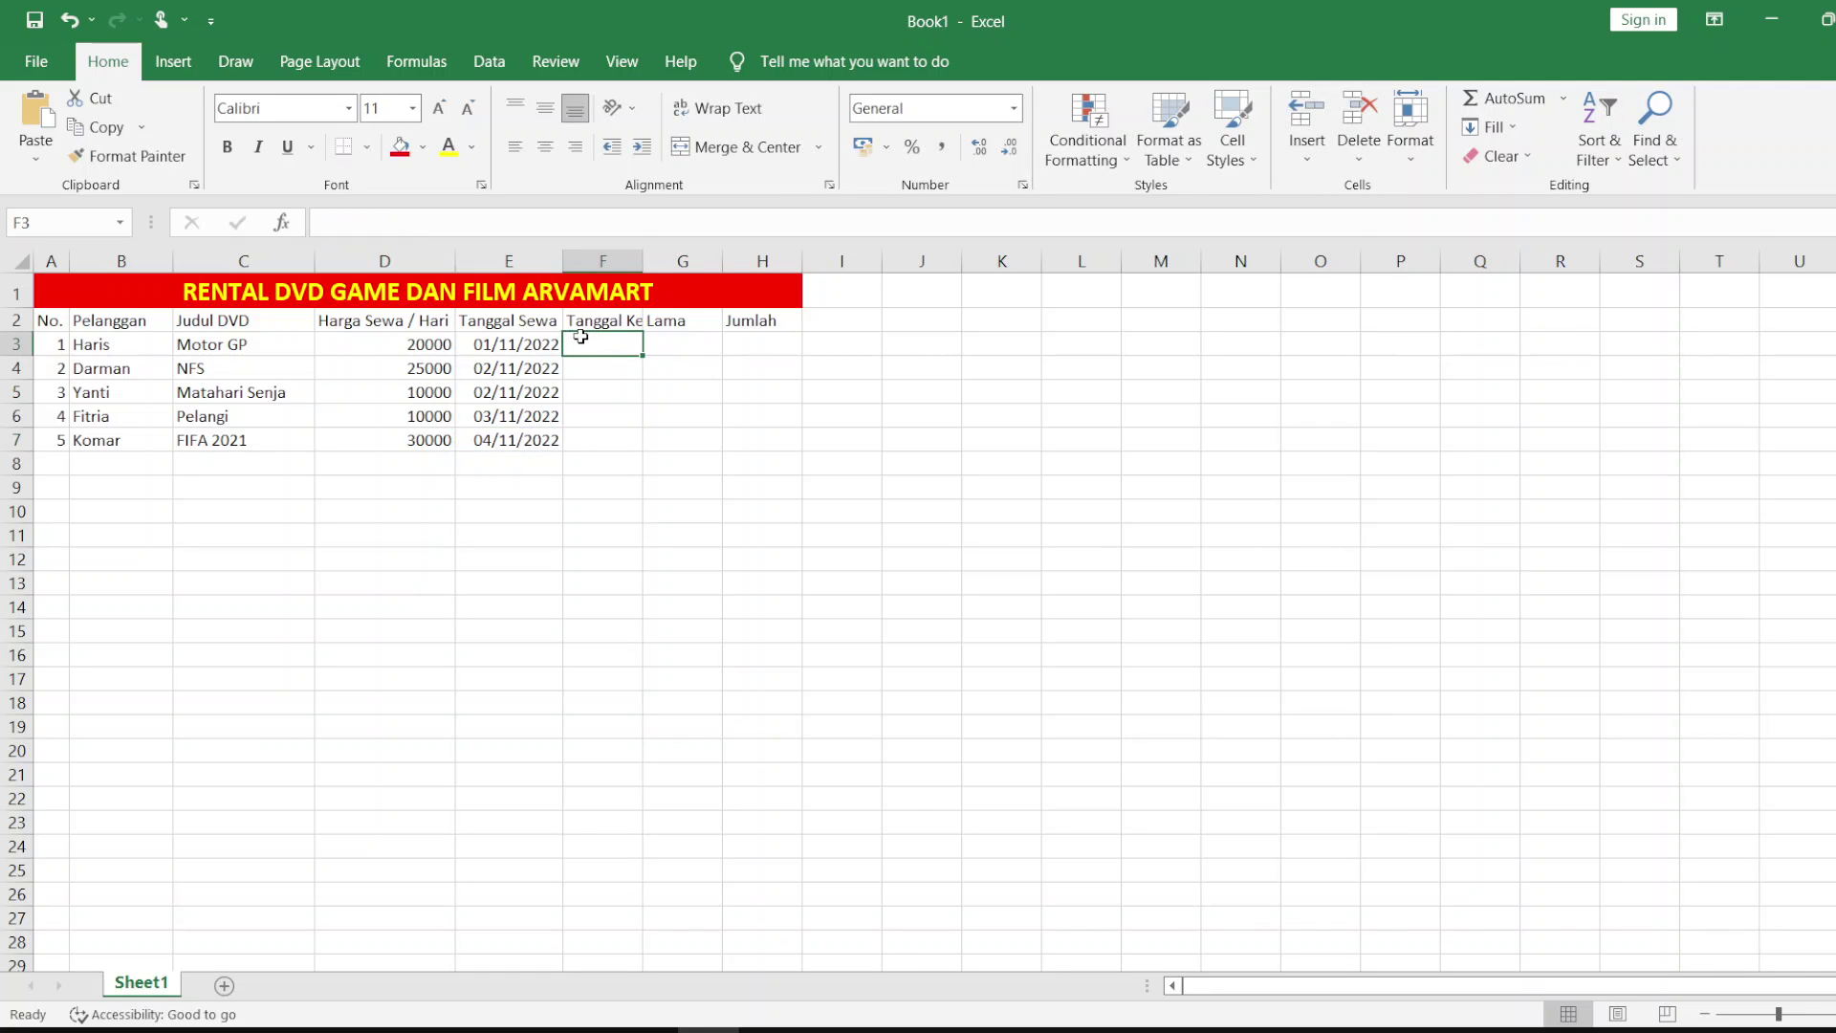
Step: Fit column F to the Tanggal Kembali header and enter the return dates 3/11/2022 in F3 and 4/11/2022 in F4
double_click(642, 260)
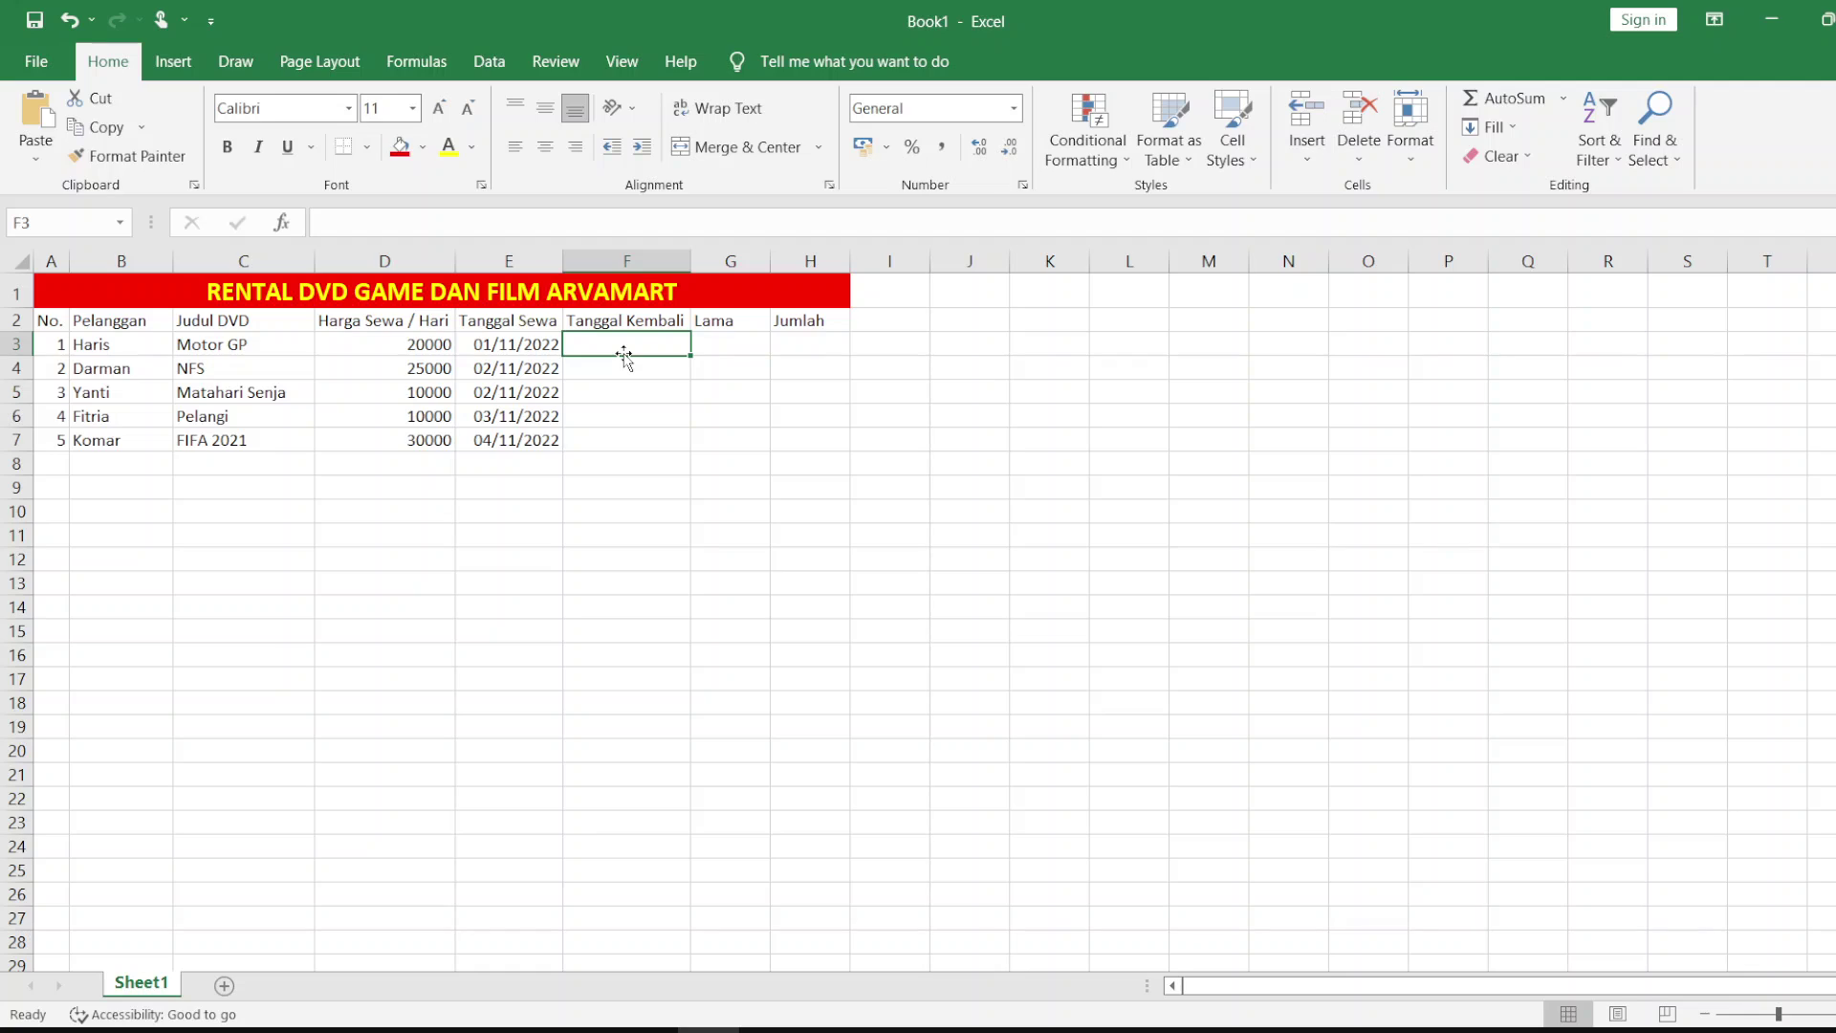
type("3")
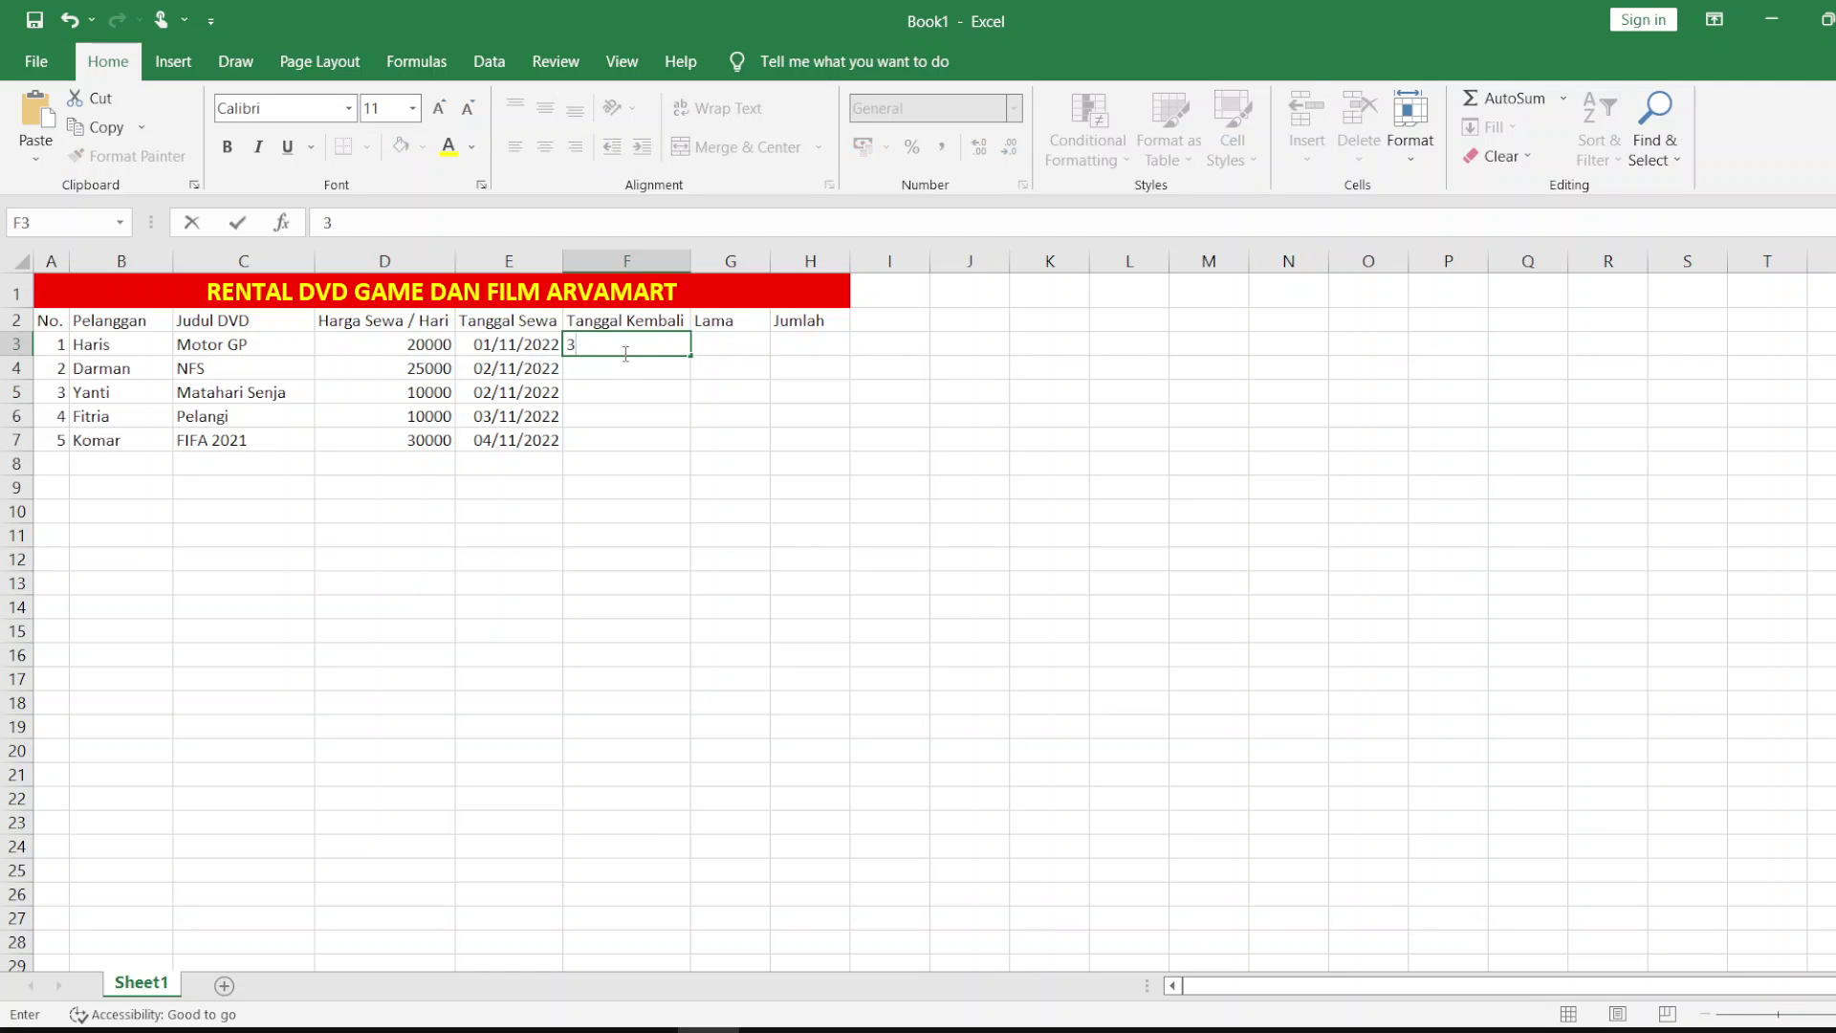
type("/11/2022")
key("Return")
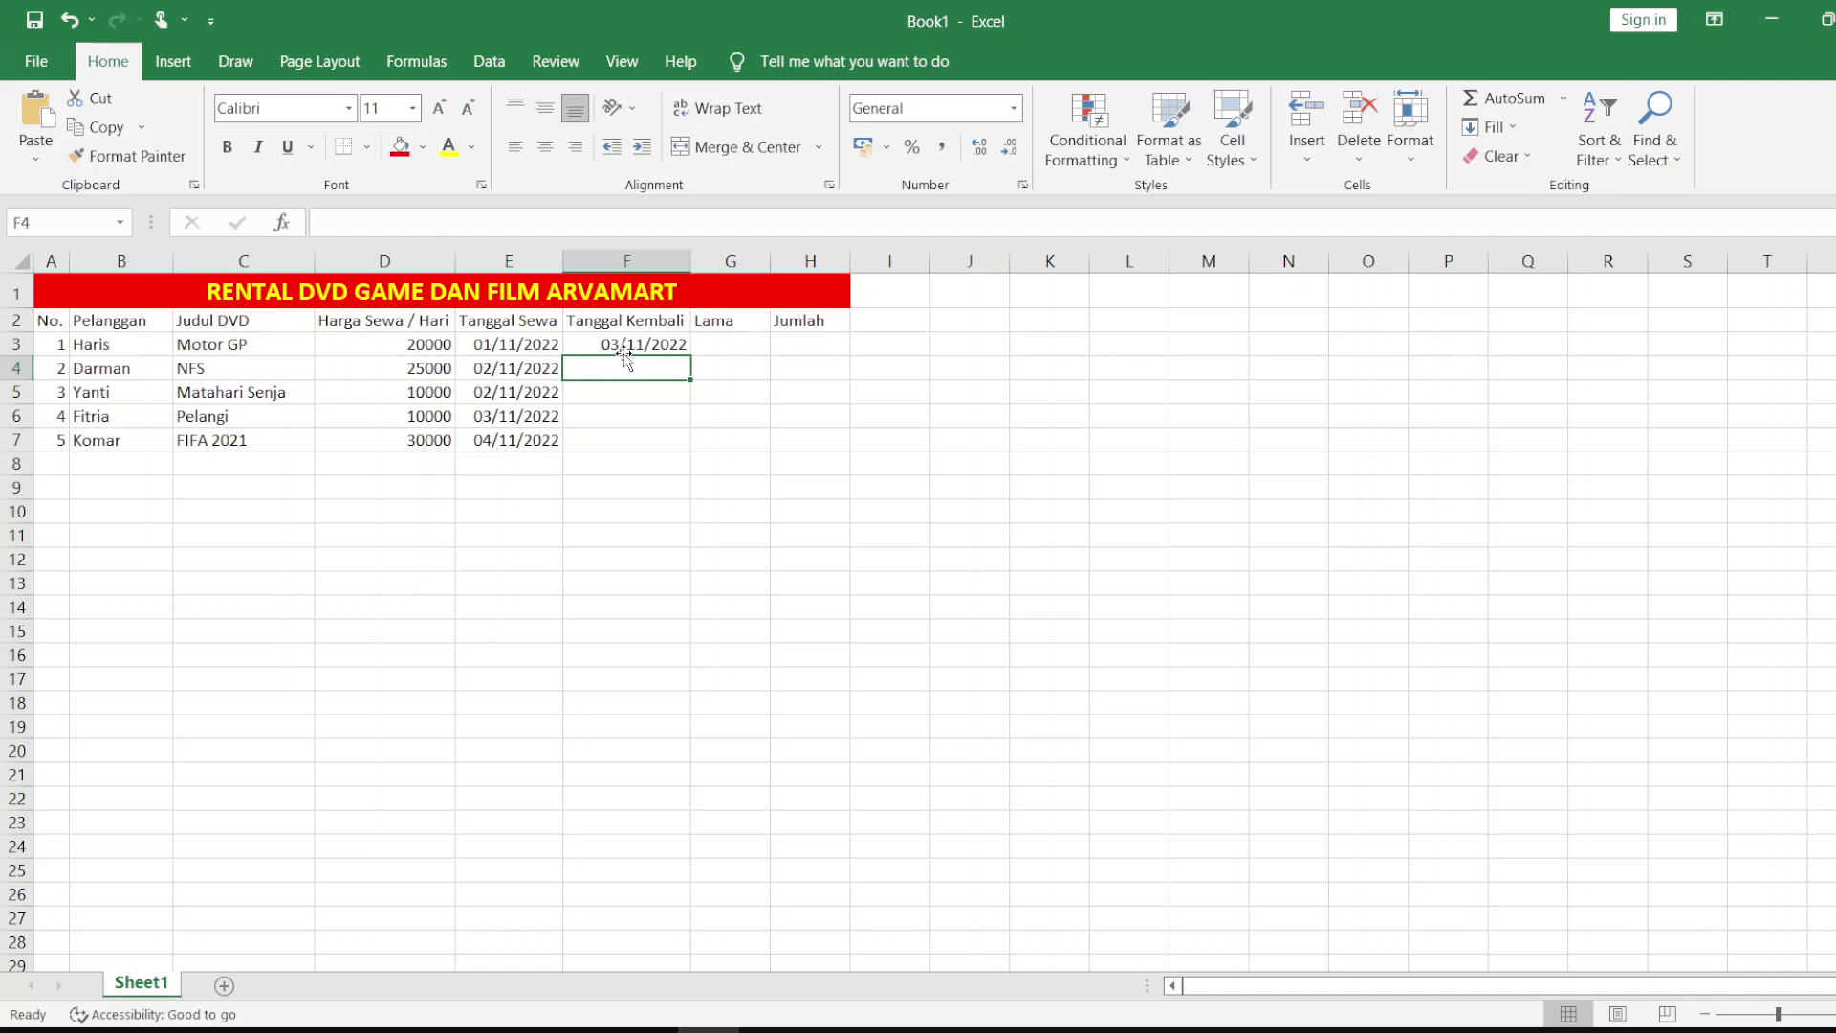
type("4/11/")
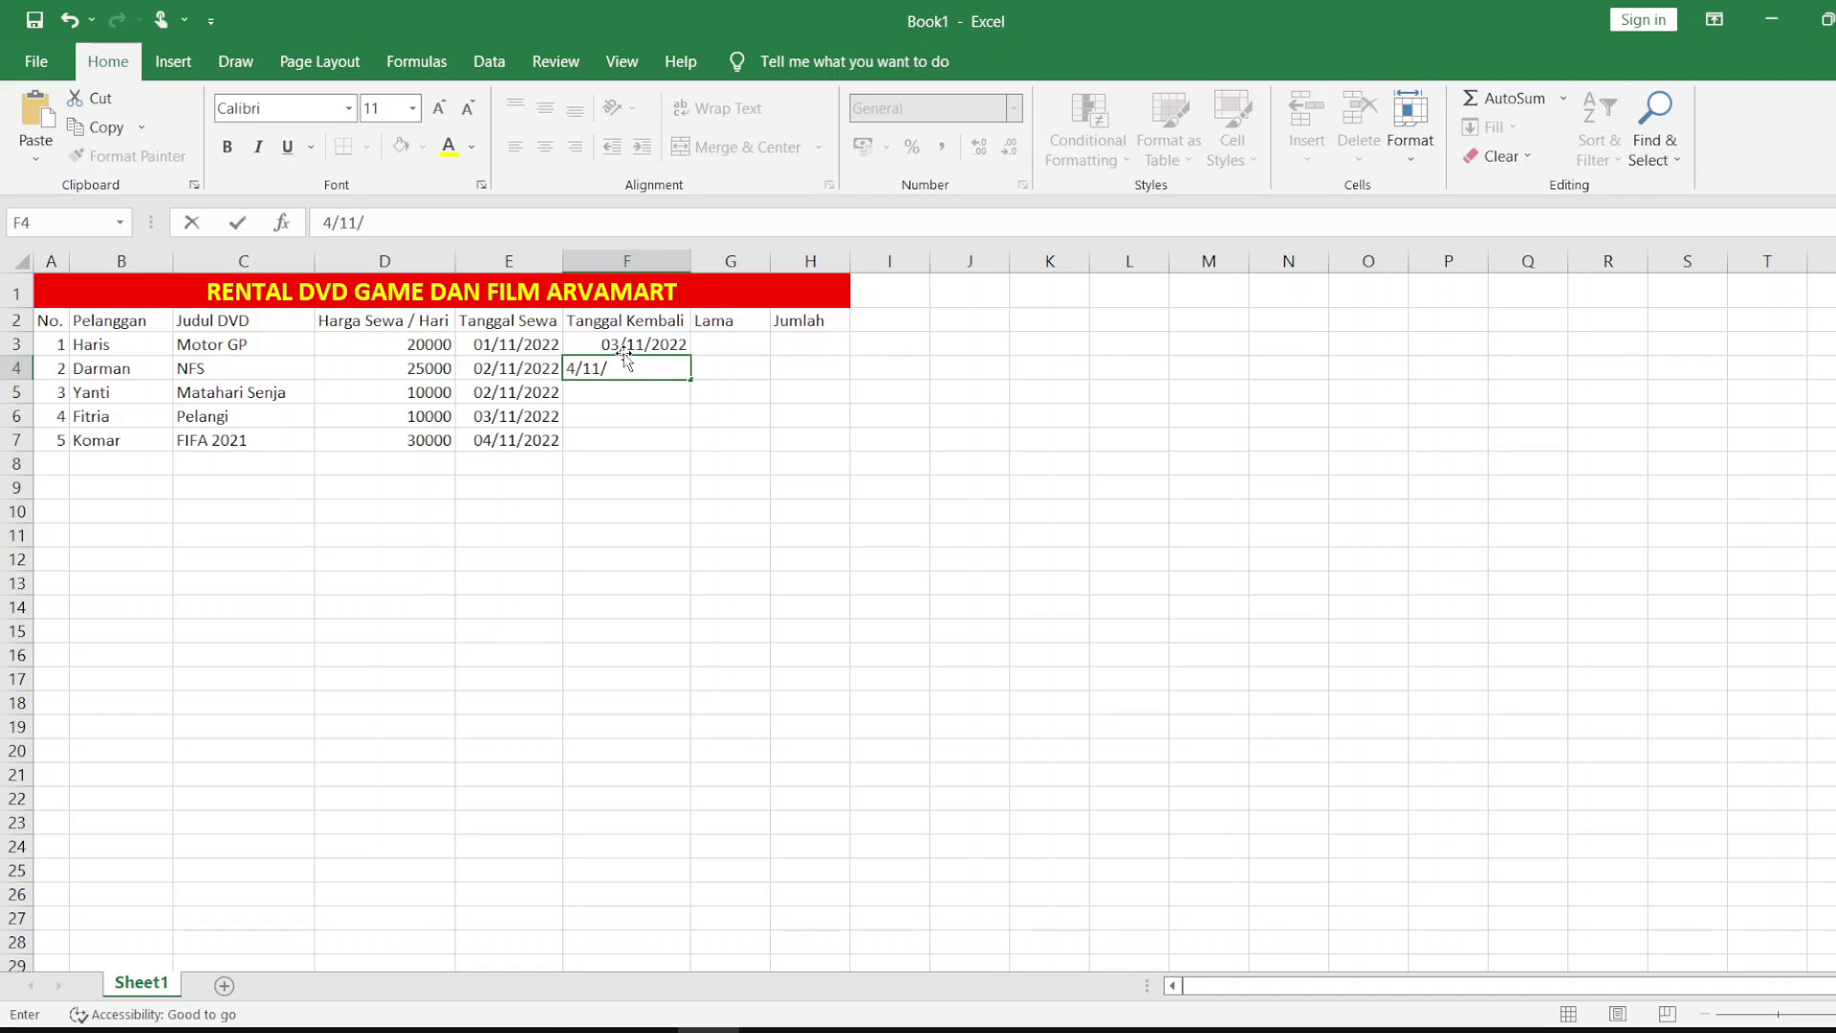
type("2022")
key("Return")
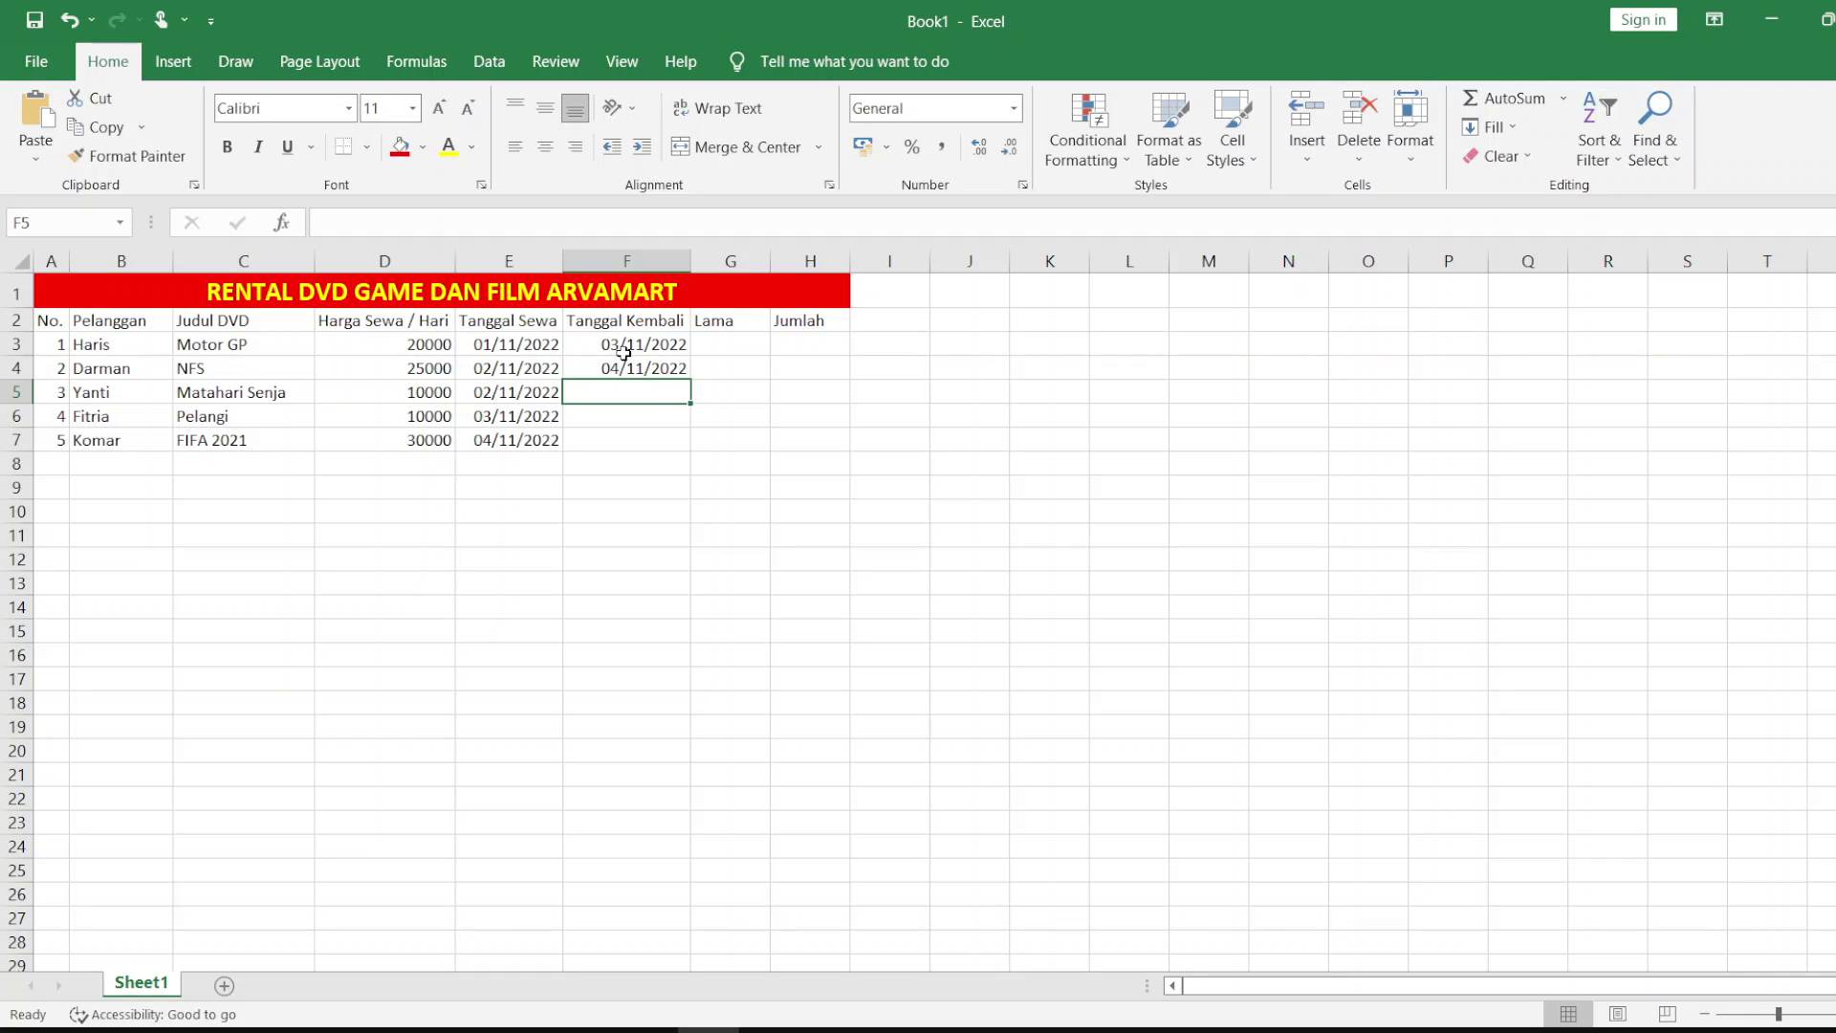
Step: Enter the remaining return dates: 3/11/2022 in F5, 4/11/2022 in F6 and 5/11/2022 in F7
type("3")
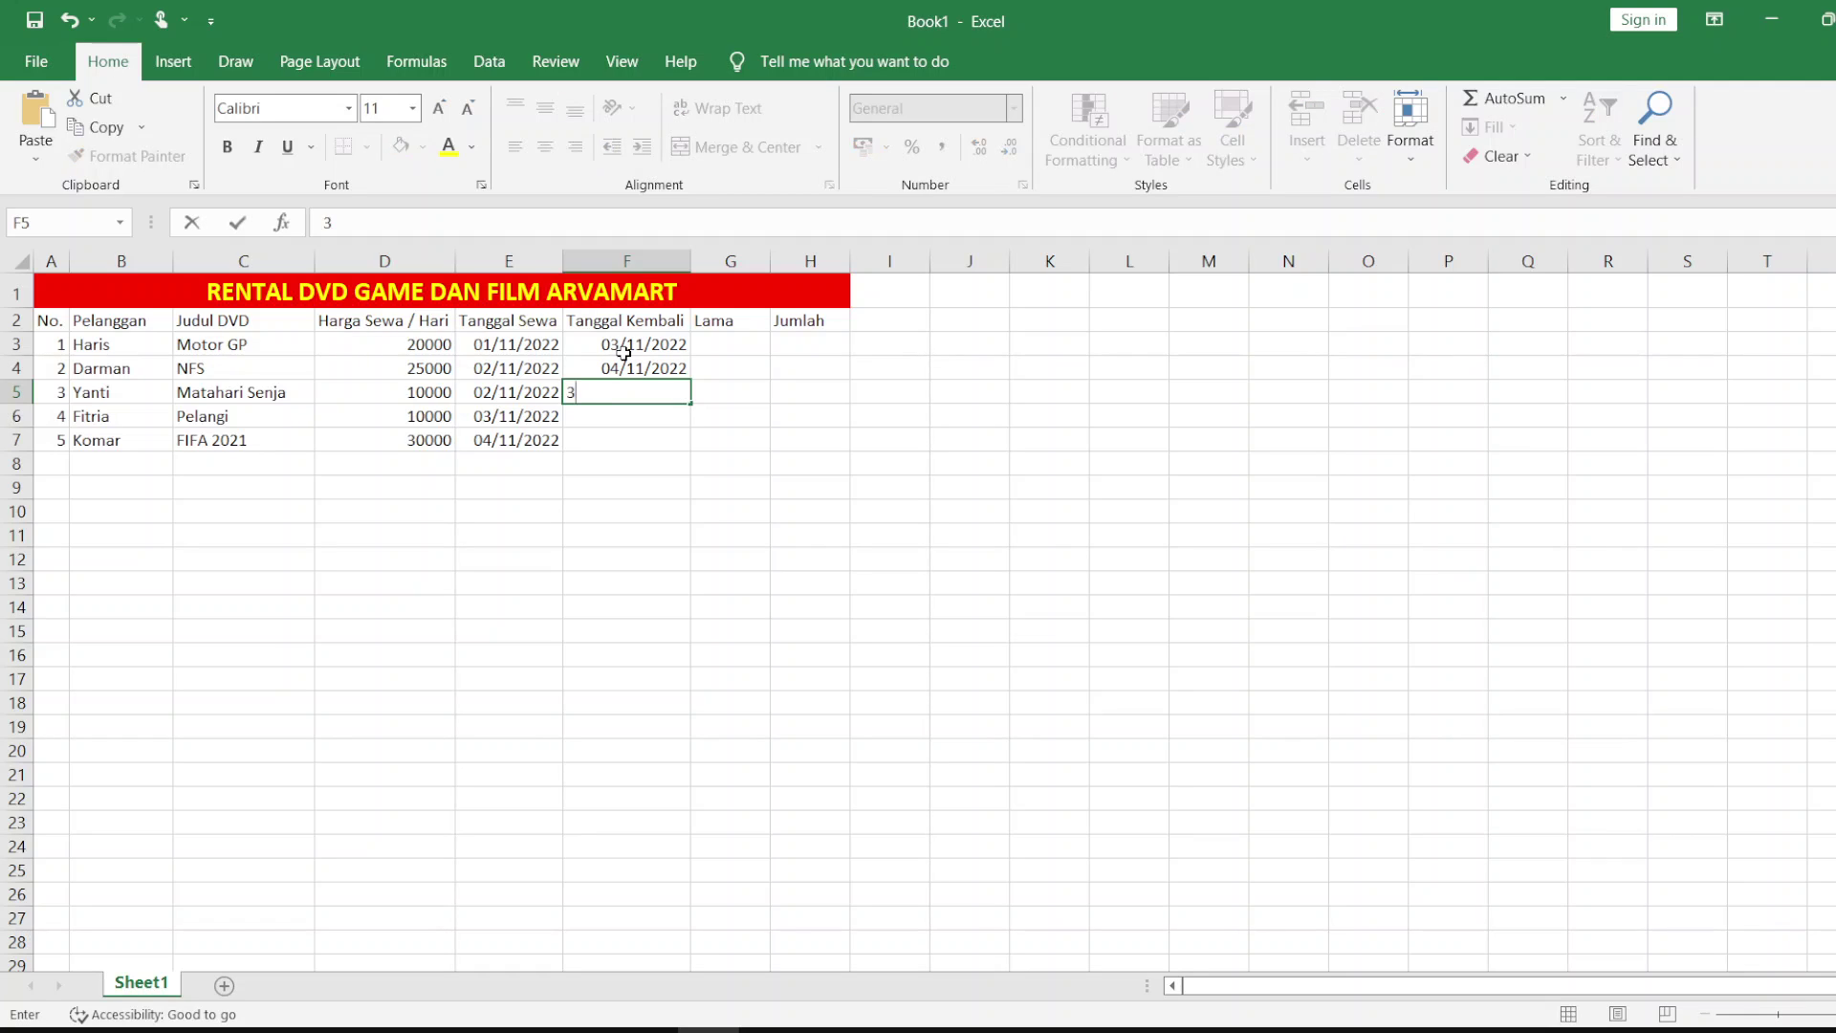
type("/11/2022")
key("Return")
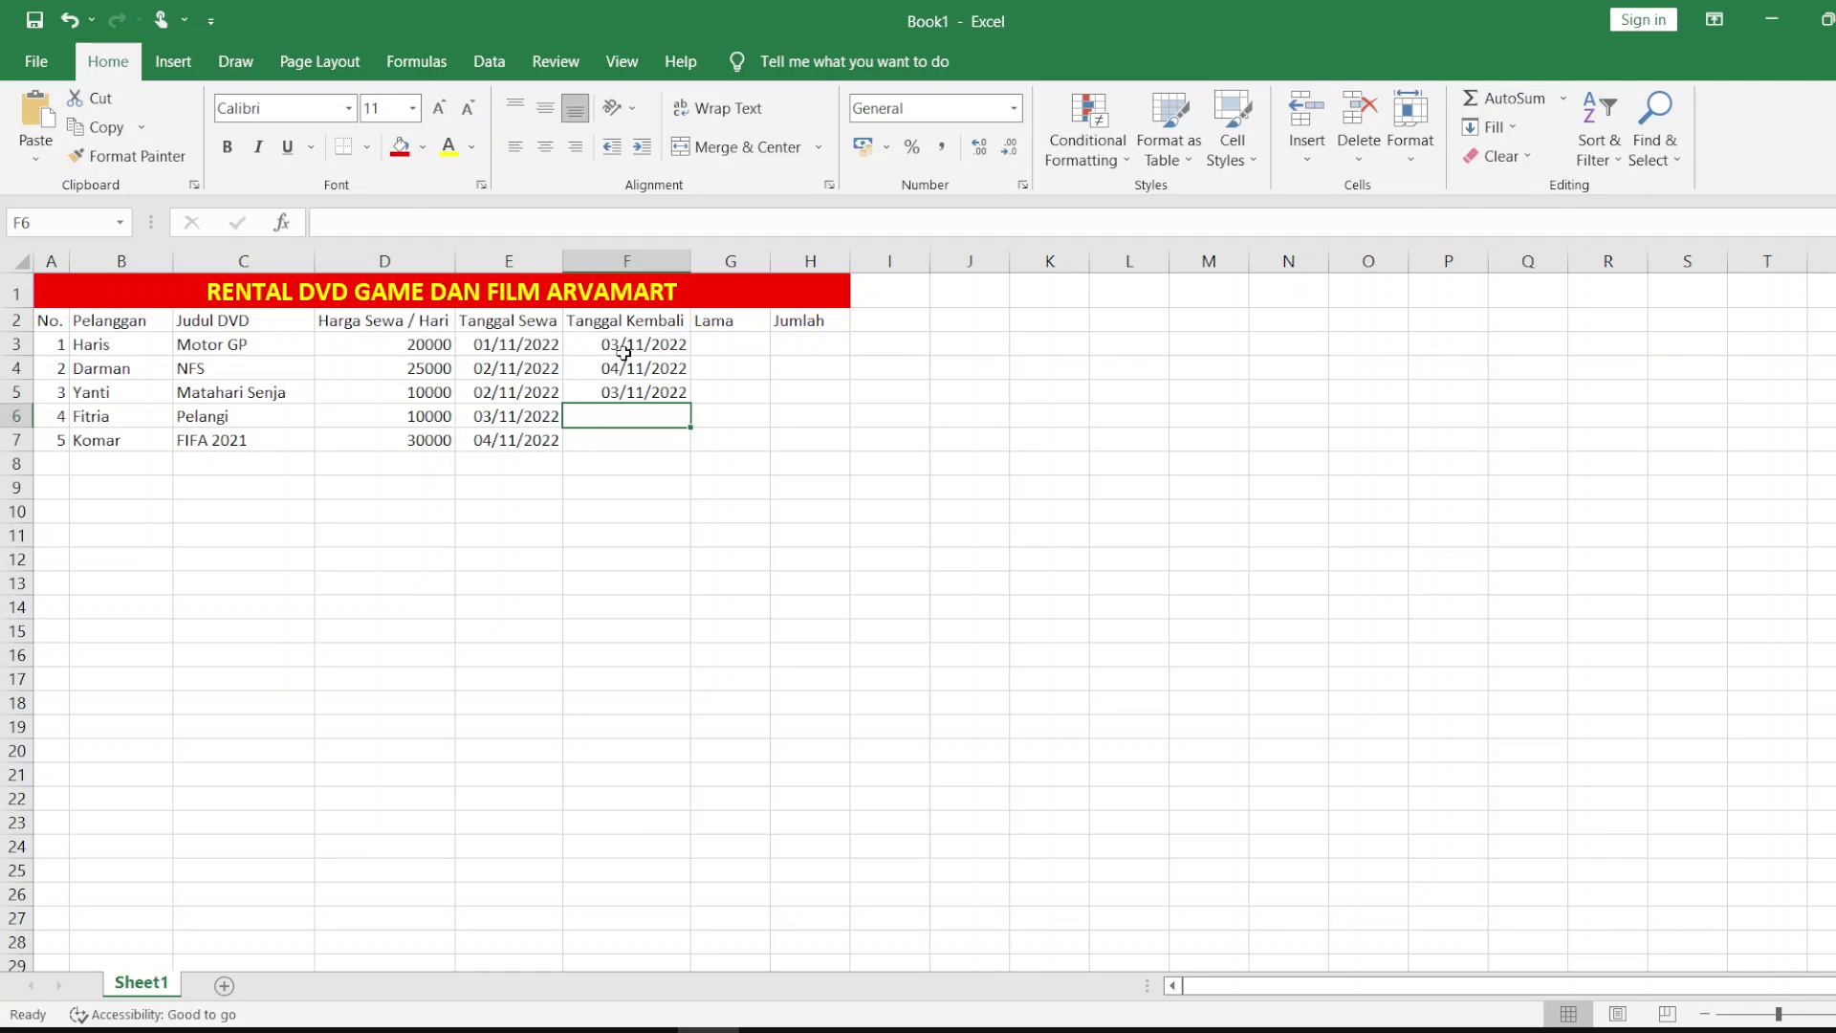
type("4/11/2")
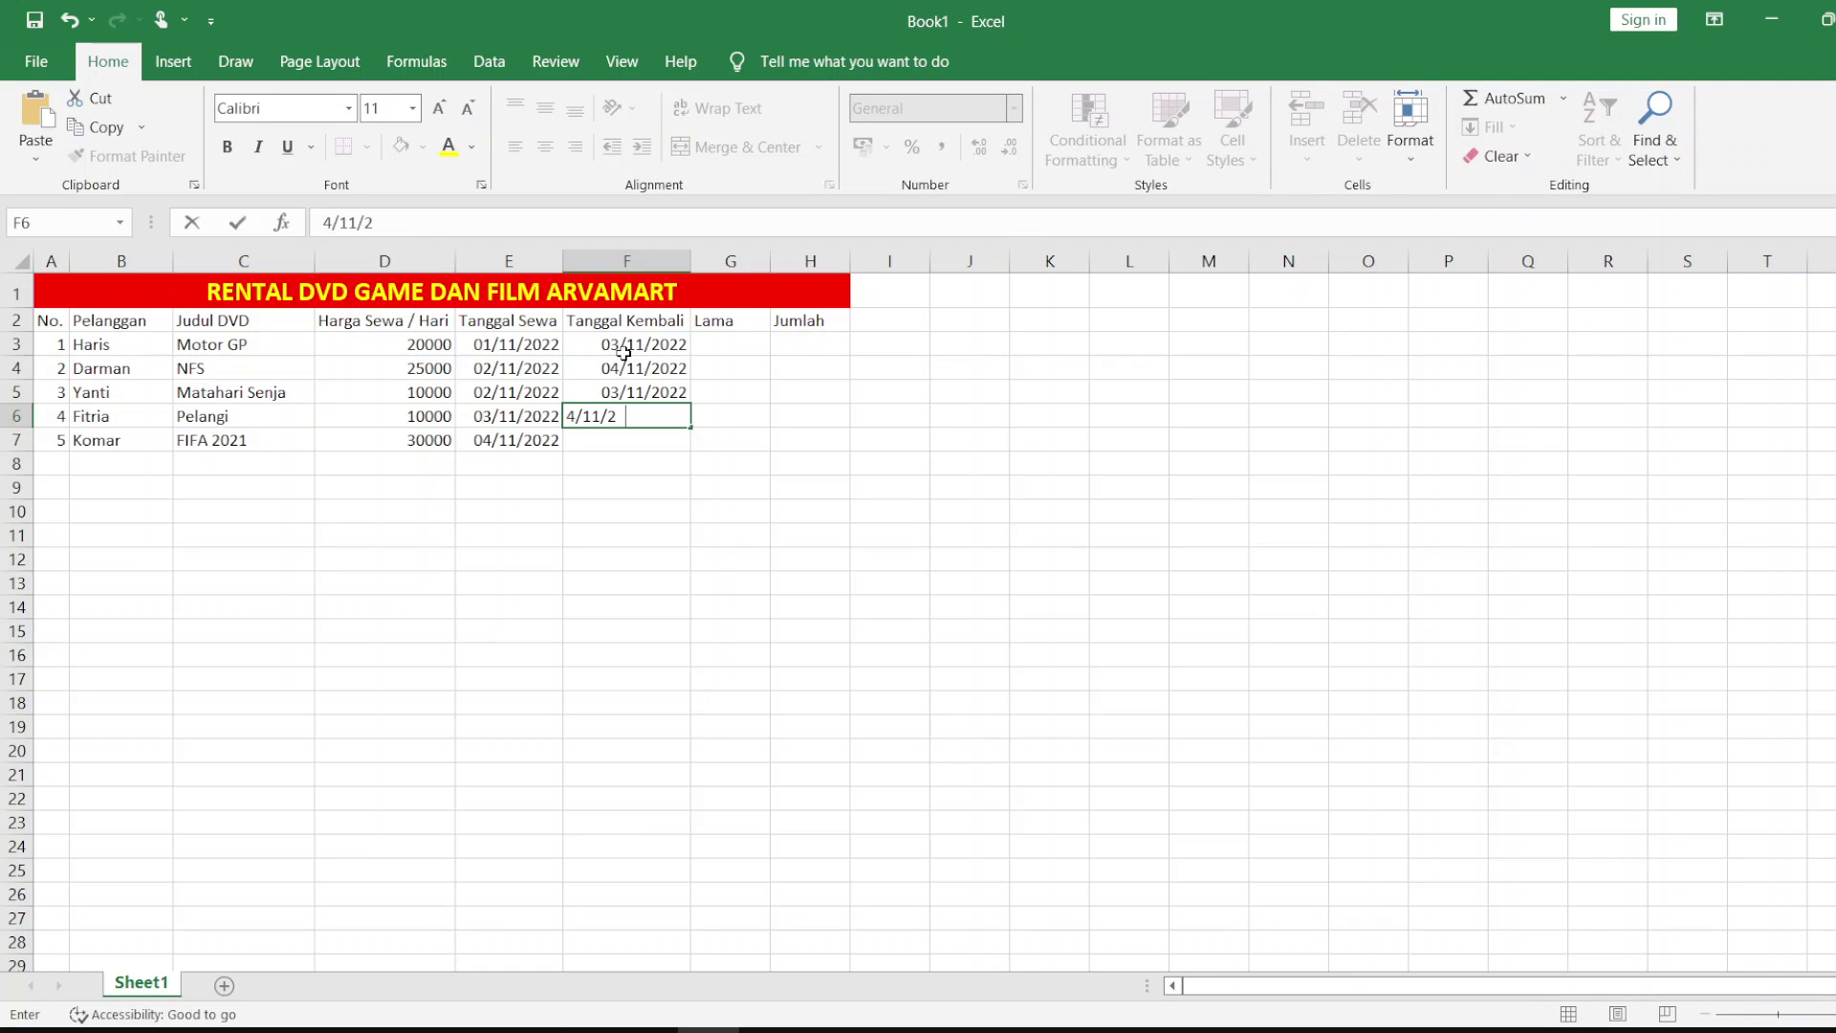
type("022")
key("Return")
type("5")
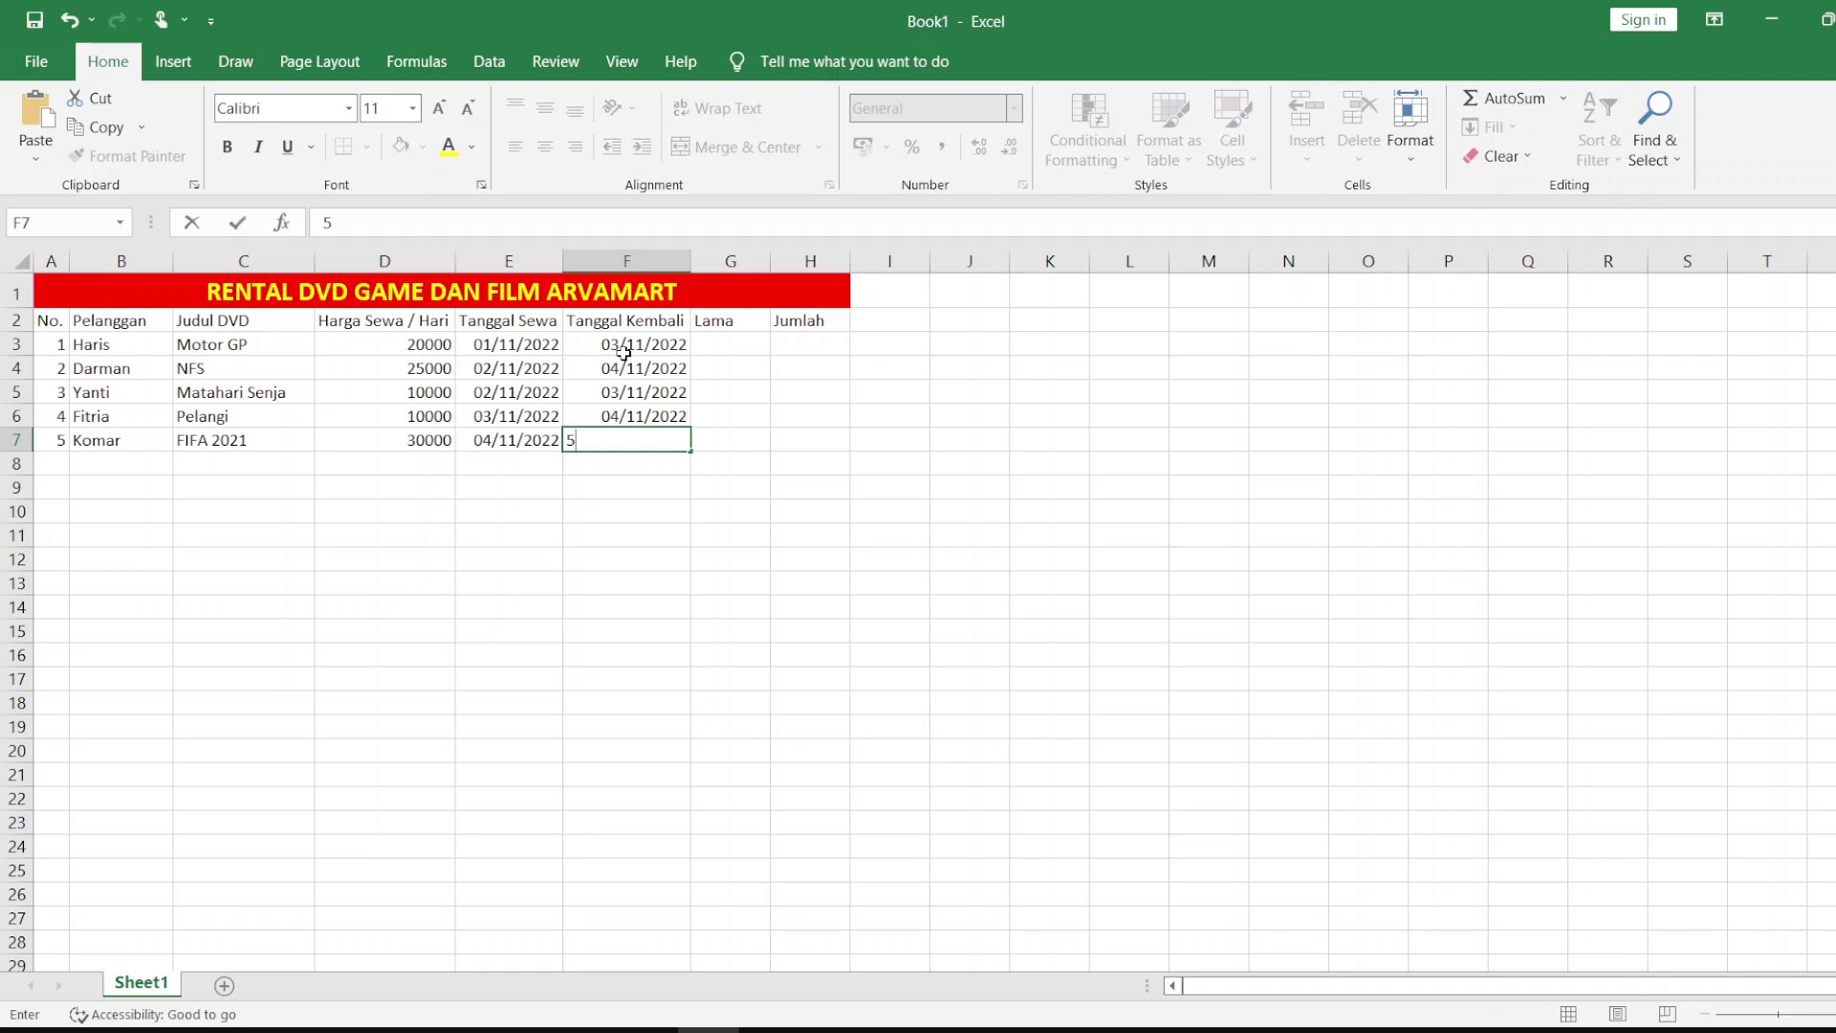
type("/11/2022")
left_click(724, 336)
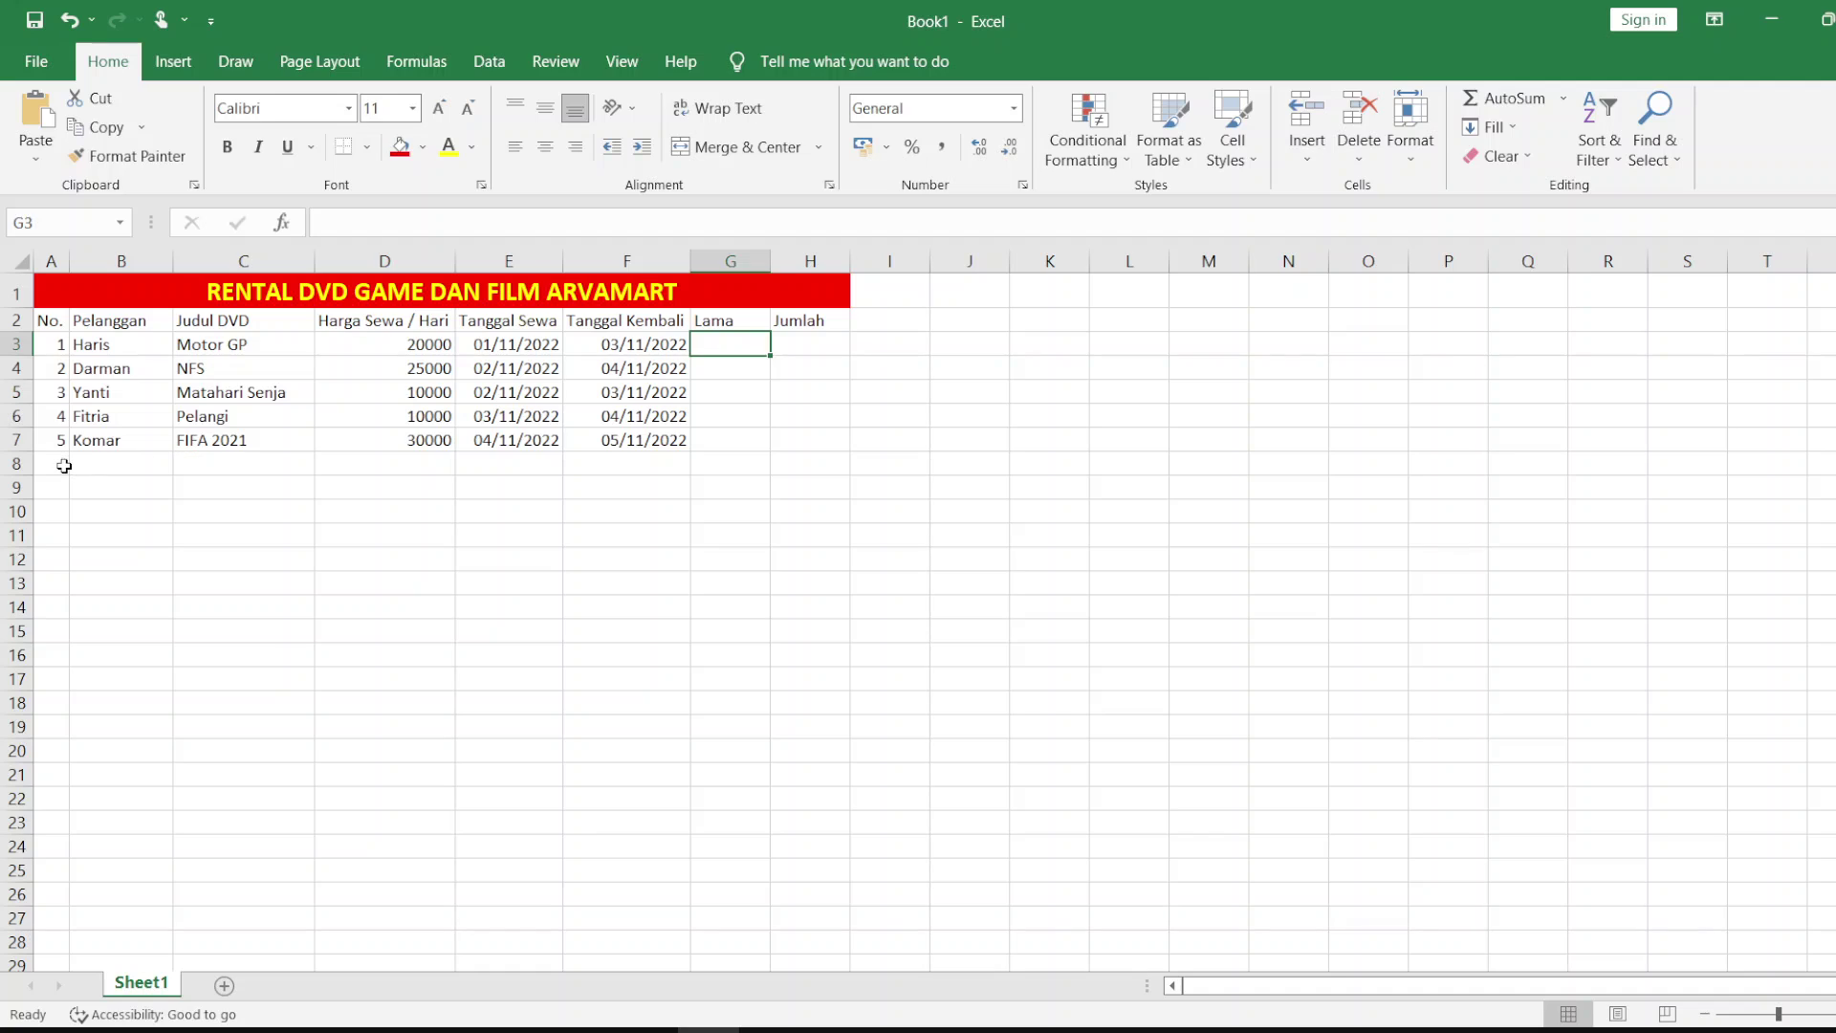
Step: Merge and center A8:G8 and enter the label Total in bold
left_click_drag(62, 463, 709, 462)
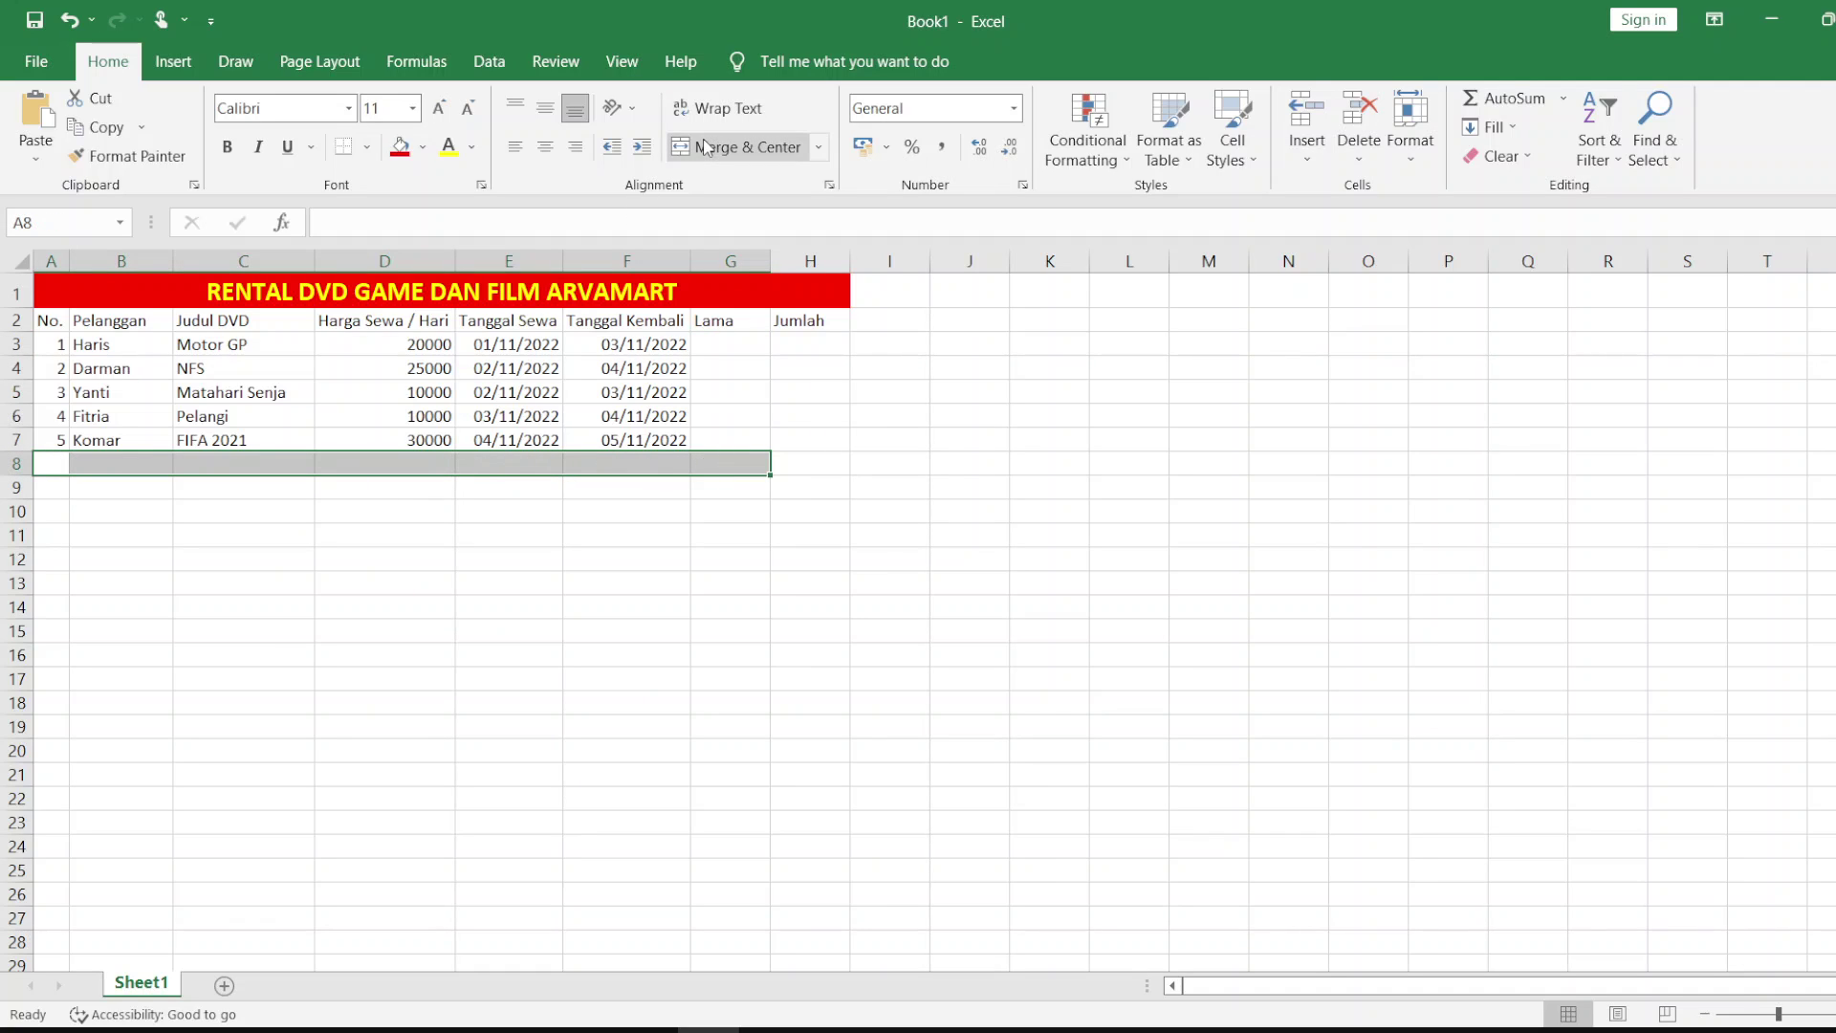
left_click(734, 146)
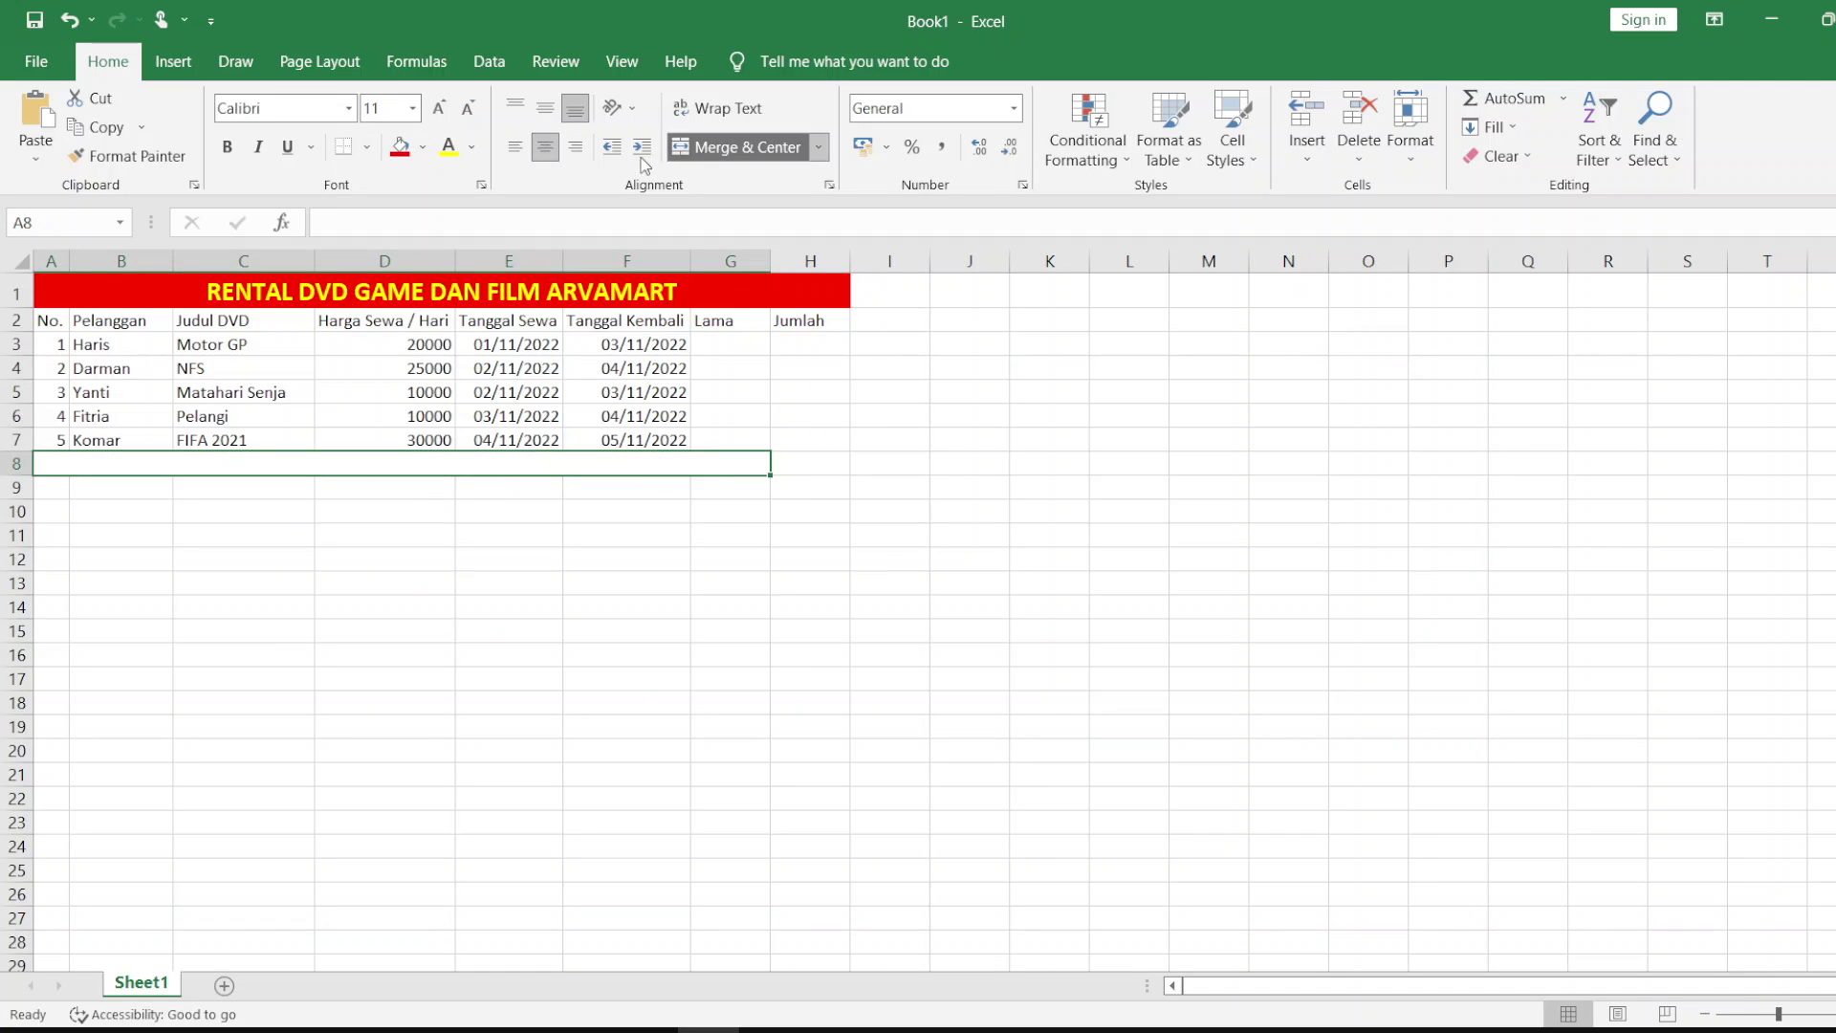
left_click(226, 146)
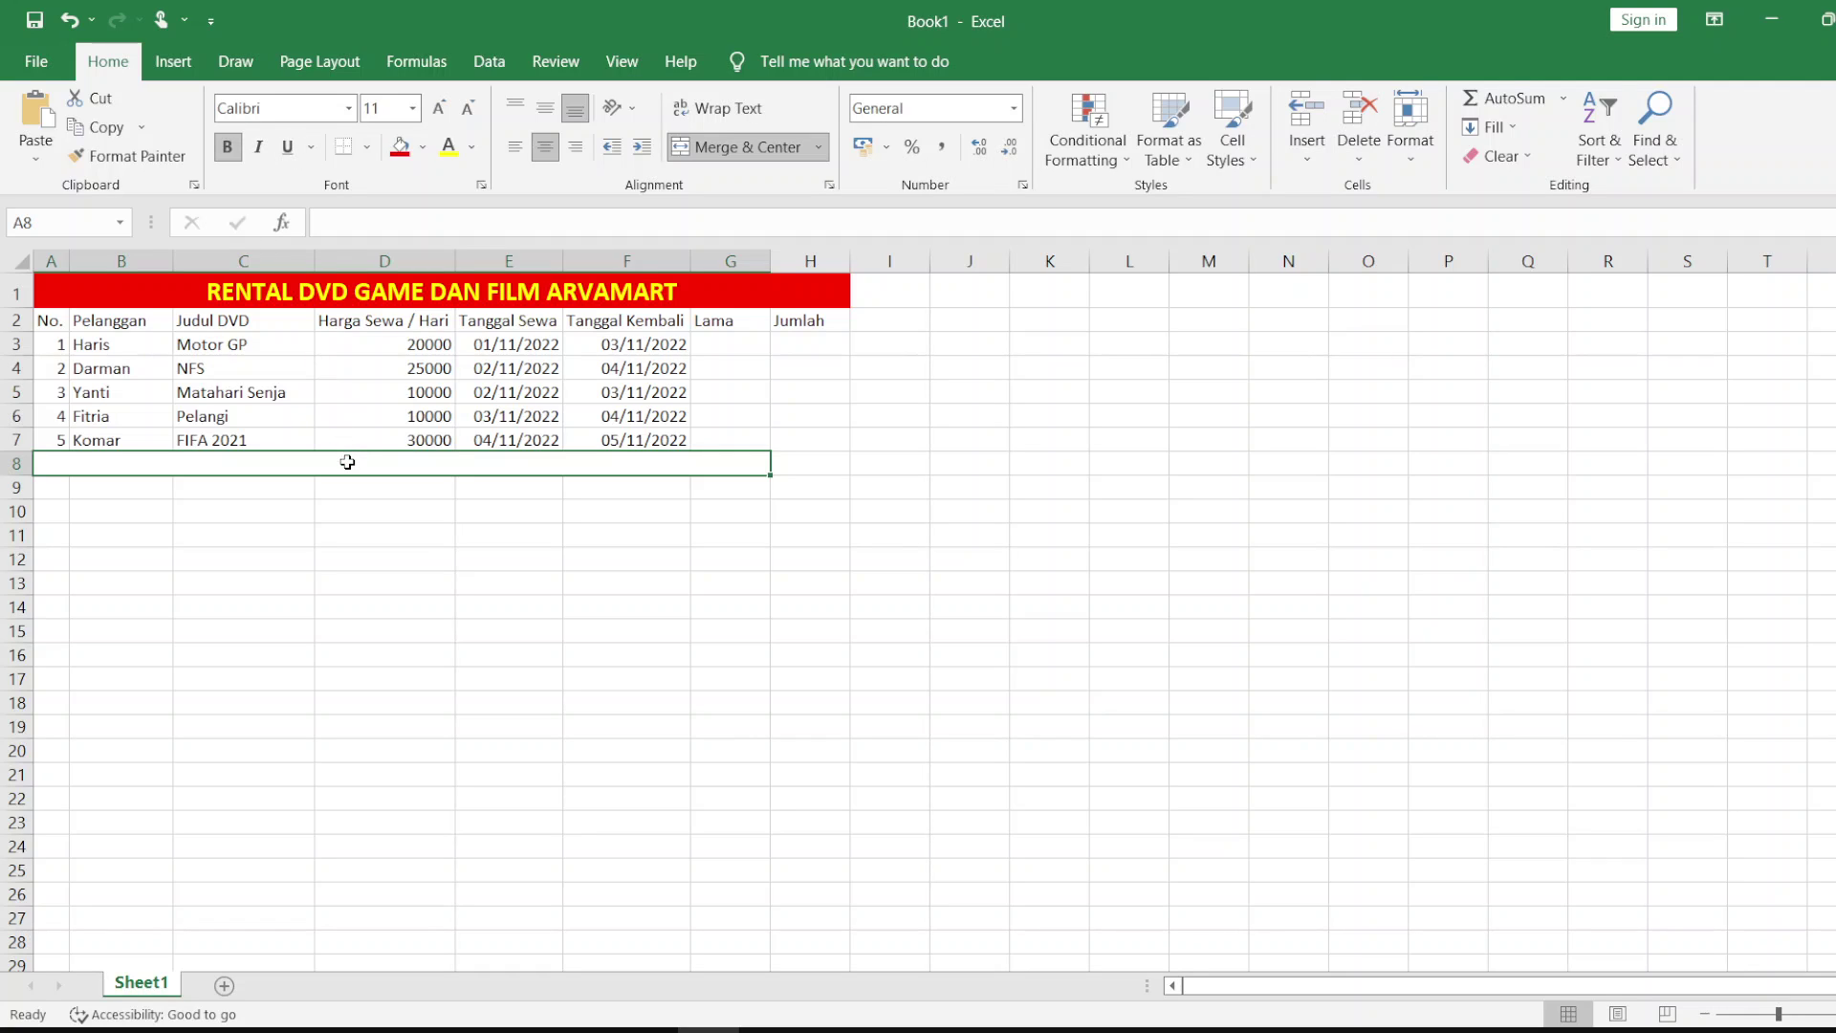
type("Total")
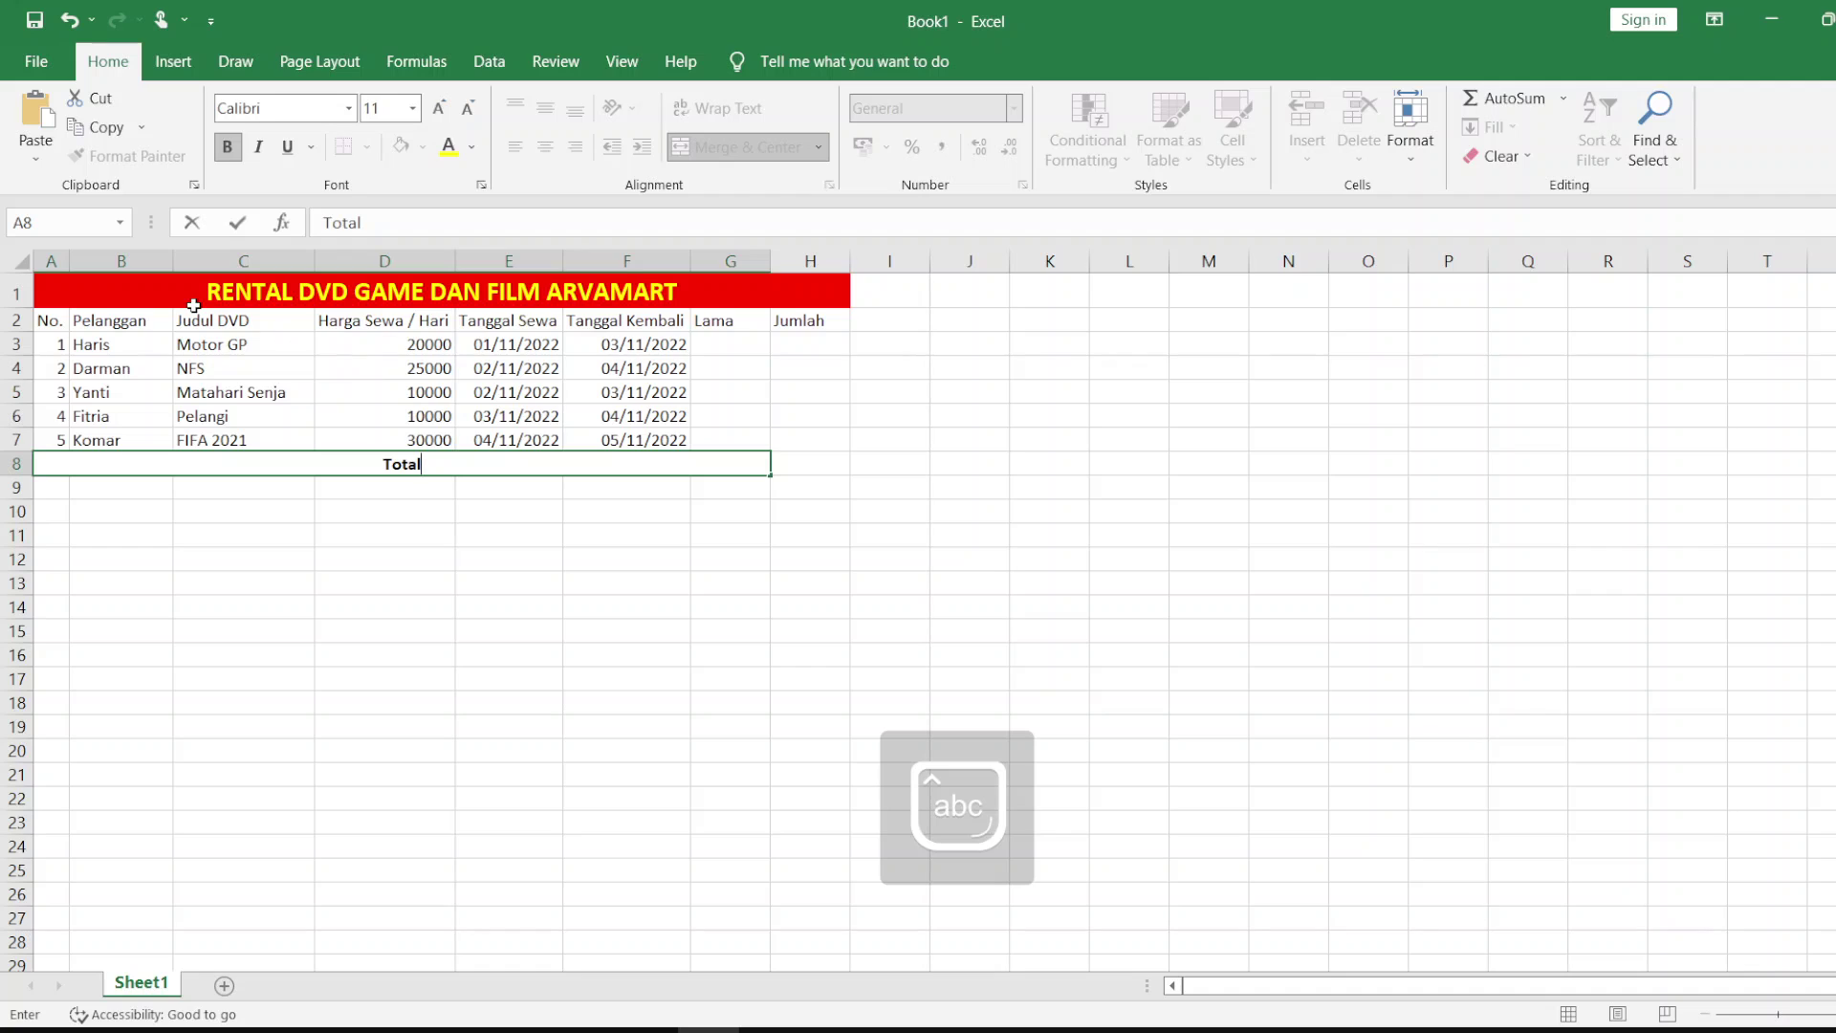
Step: Make the column headers in A2:H2 bold
left_click(58, 321)
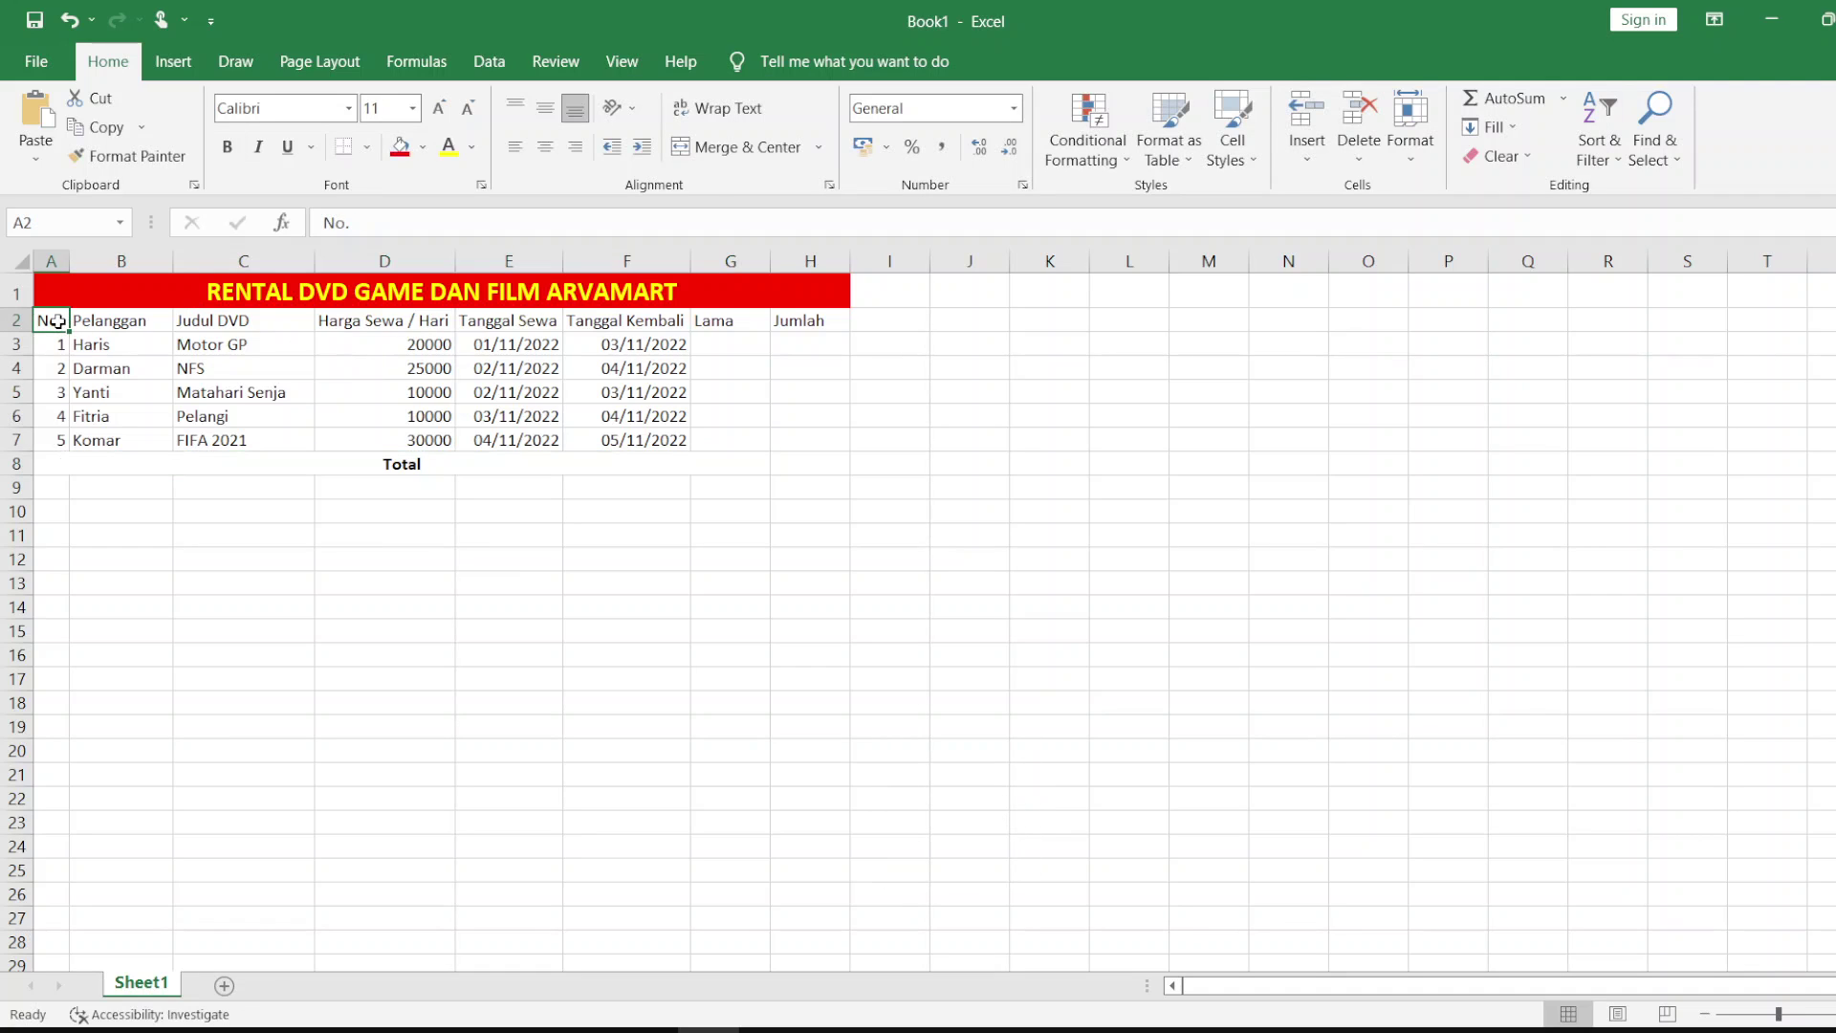
left_click_drag(57, 321, 802, 320)
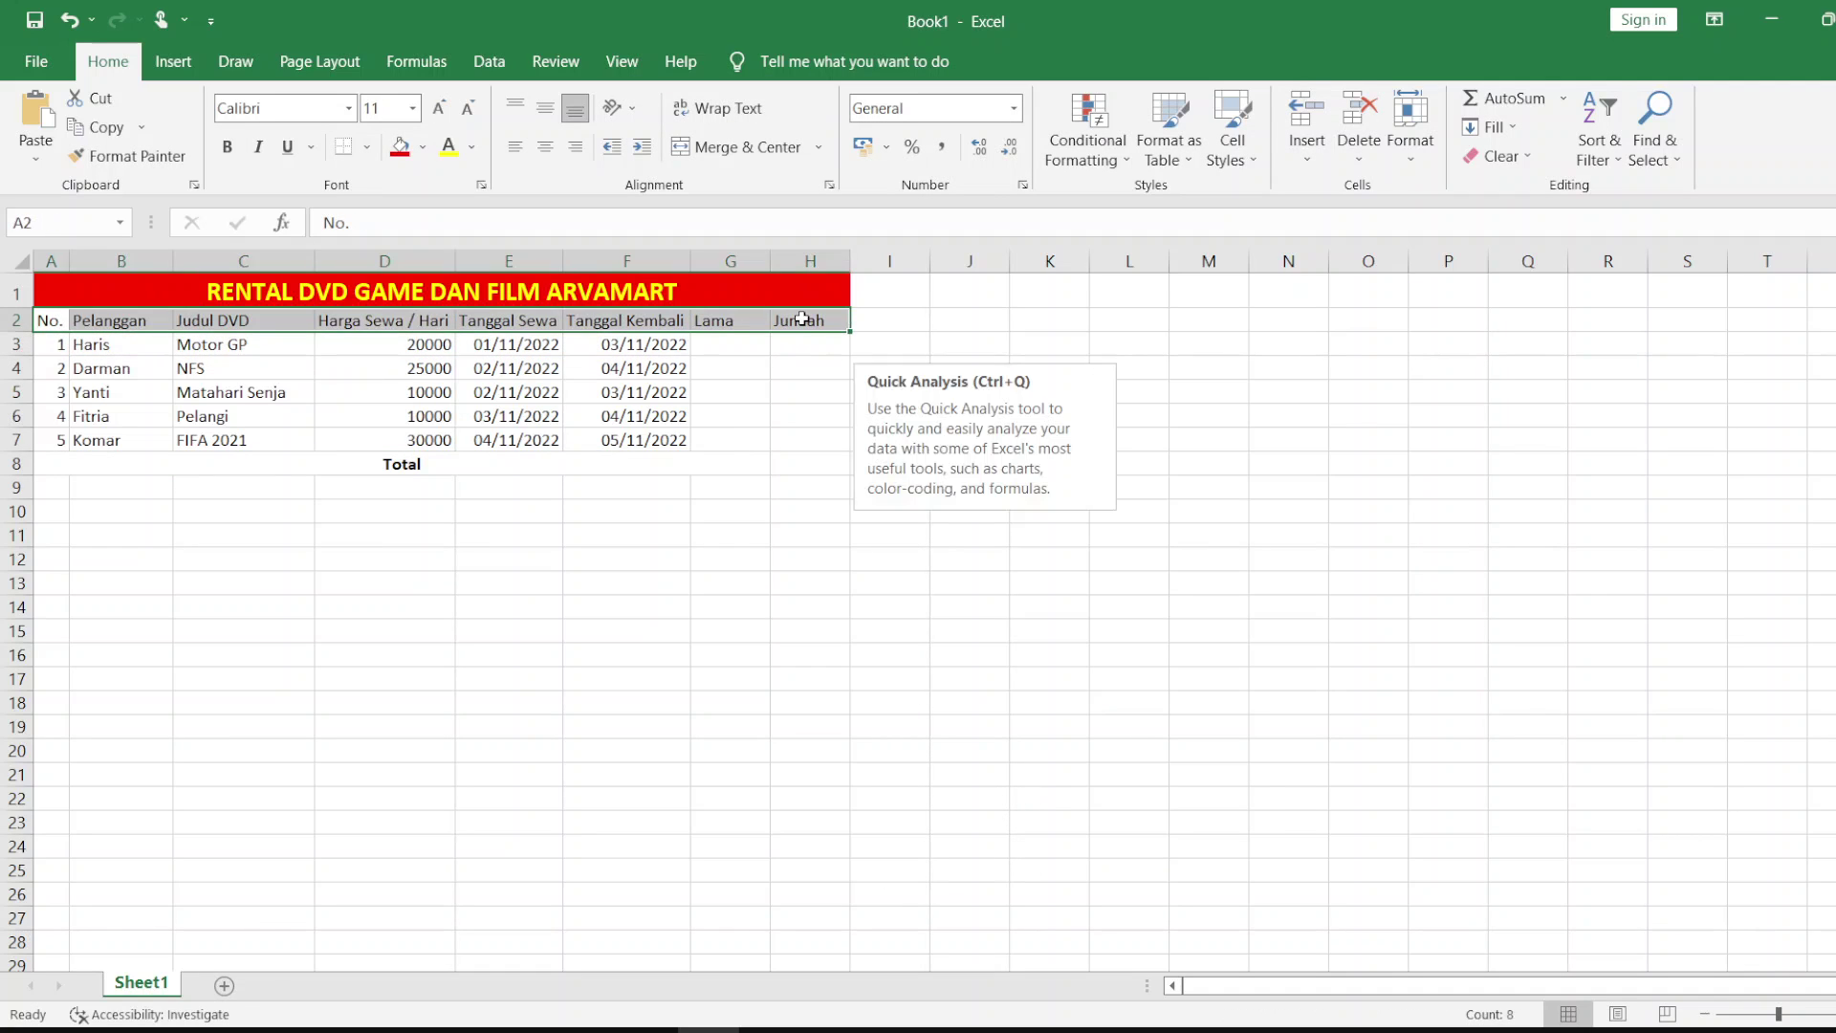
left_click(229, 153)
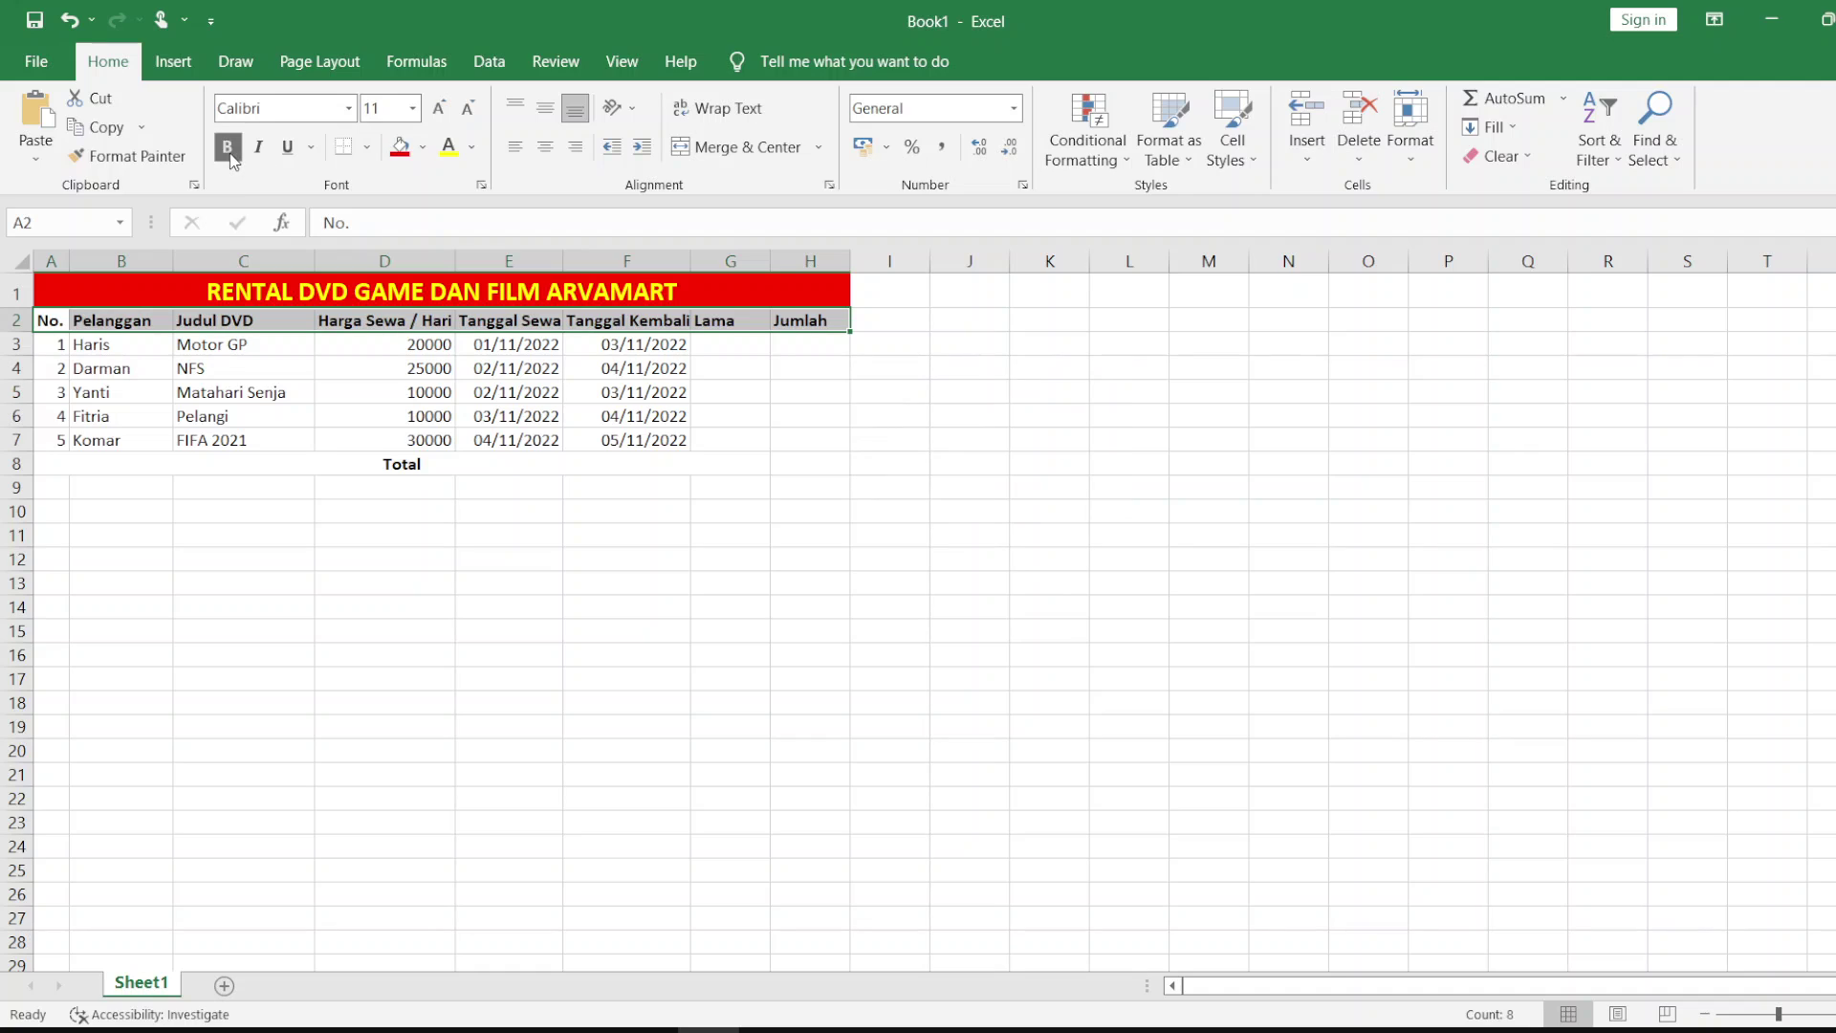
left_click(732, 347)
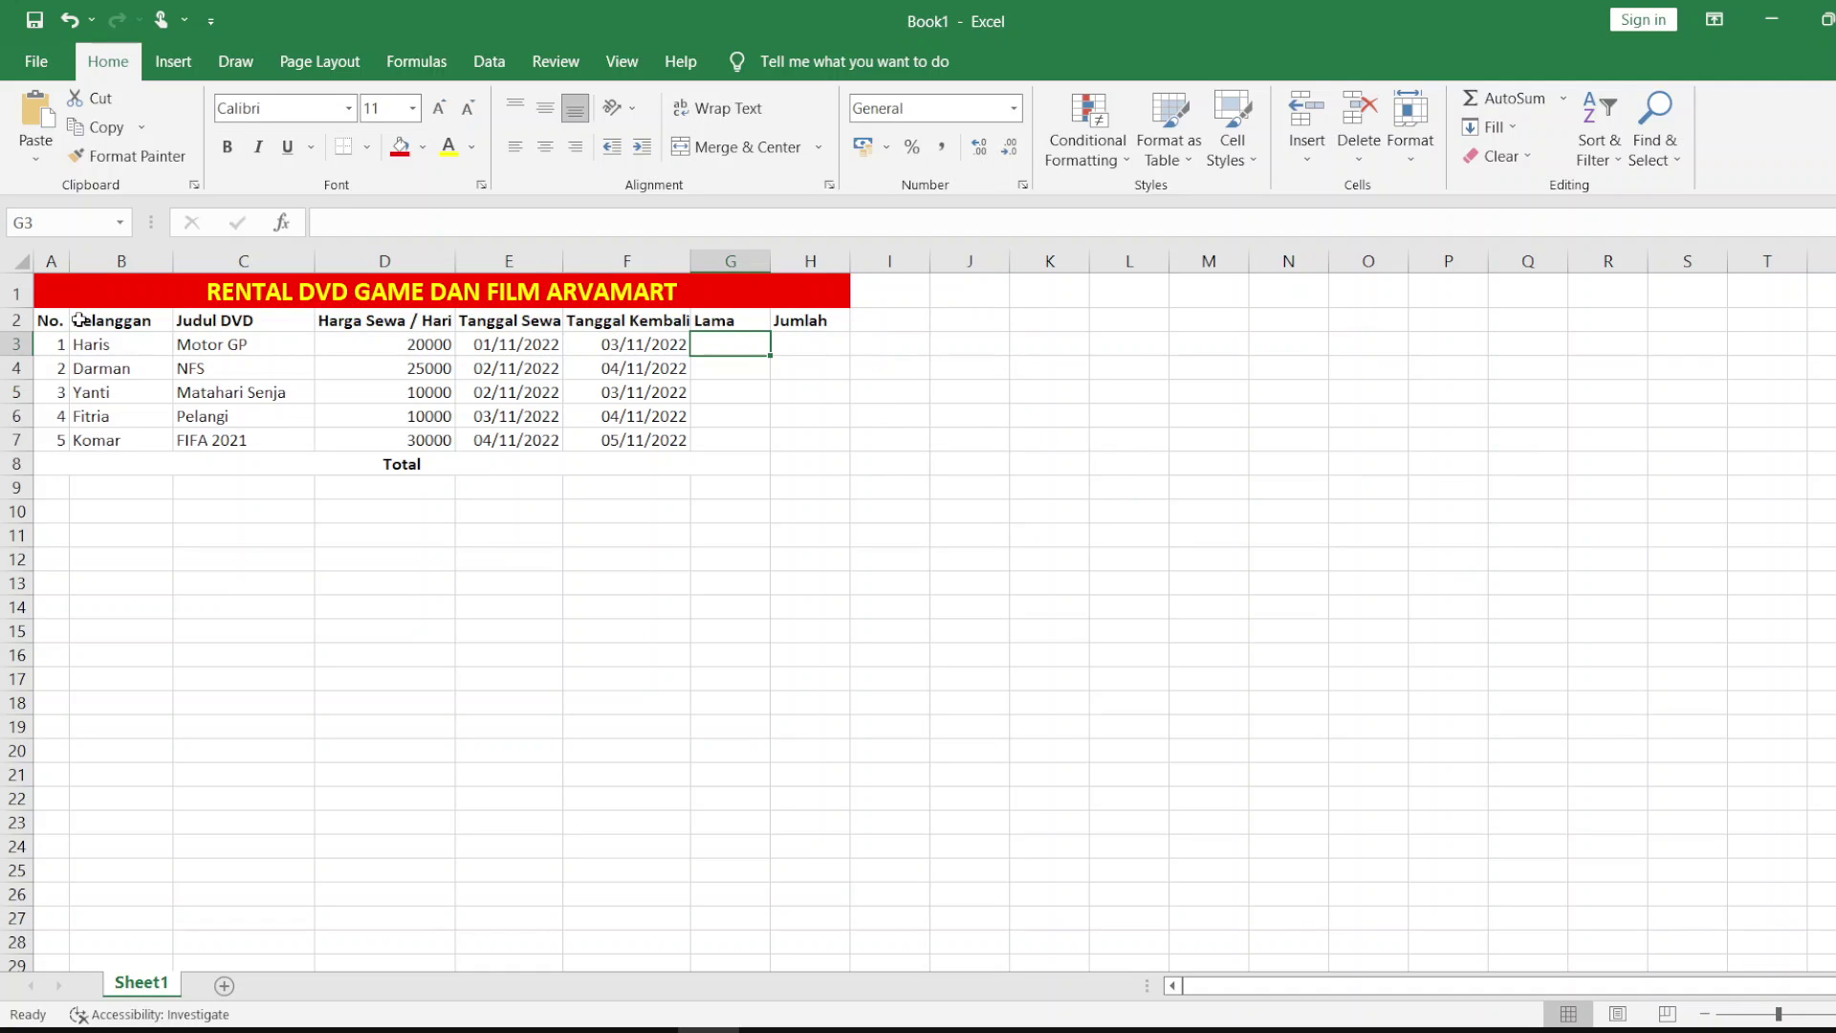
Step: Apply all borders to the table range A2:H8
left_click_drag(57, 319, 824, 466)
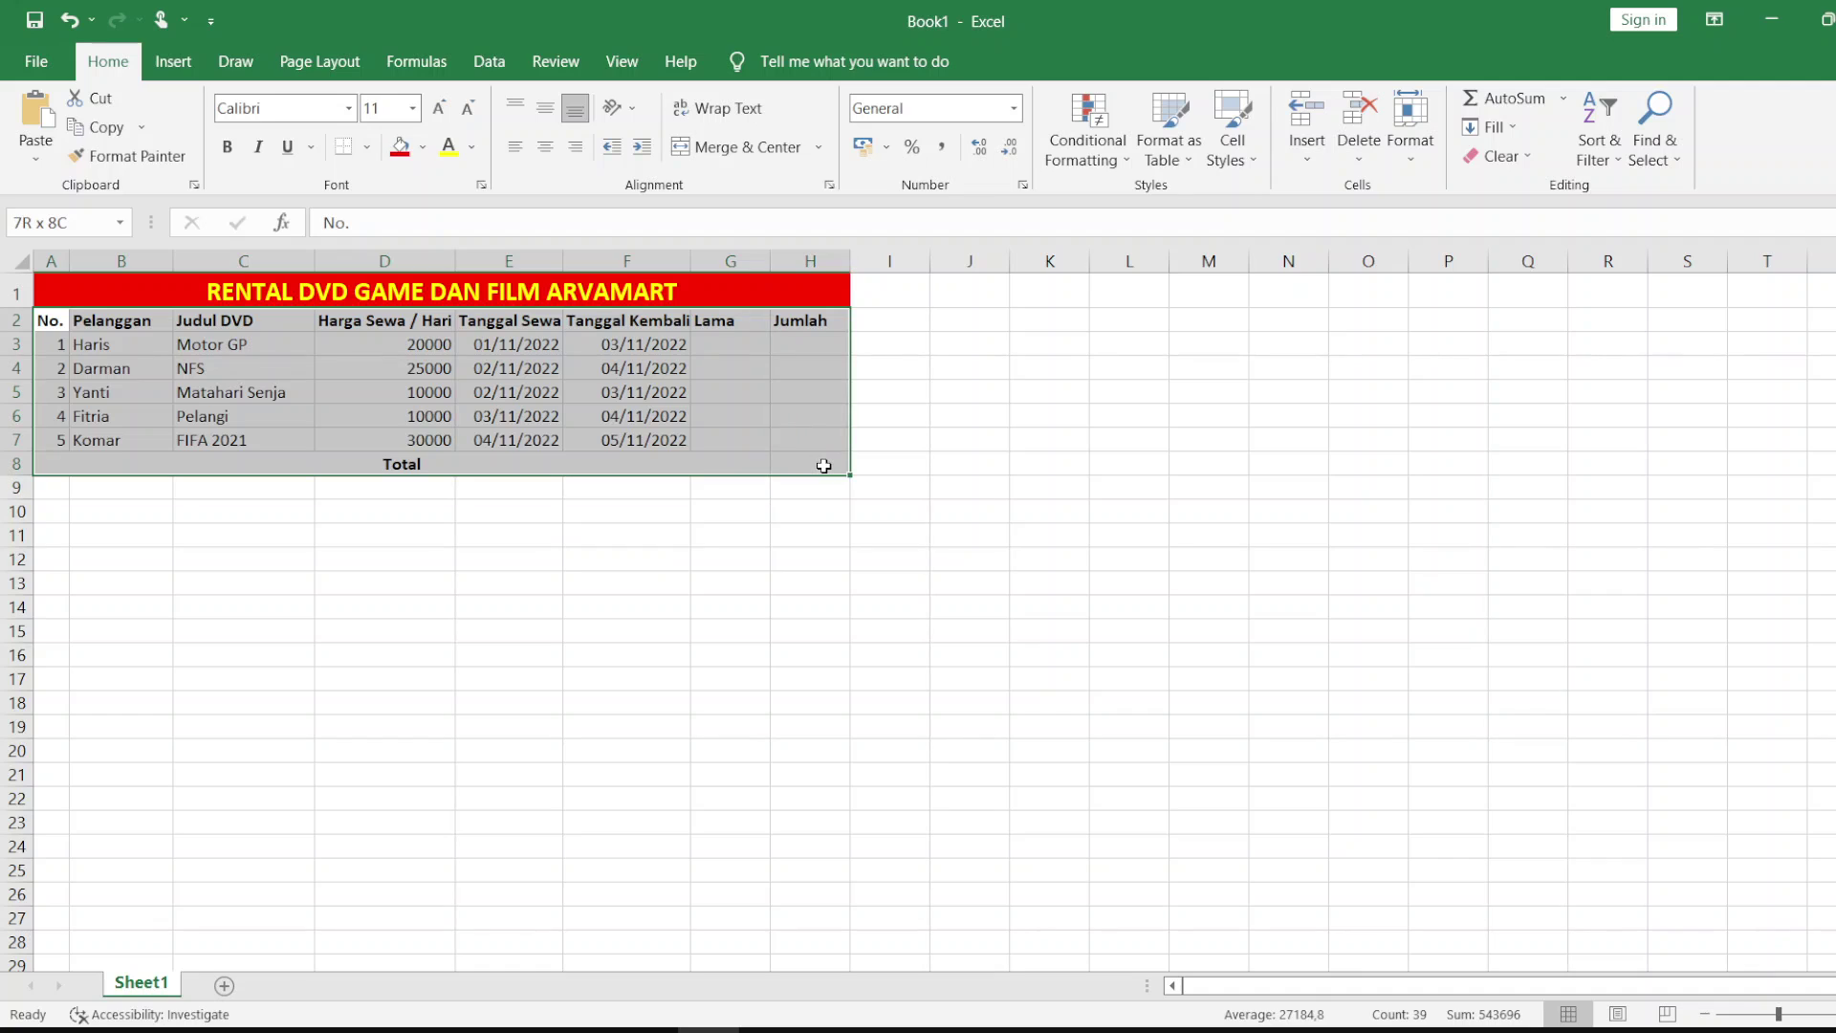
left_click(368, 148)
left_click(390, 362)
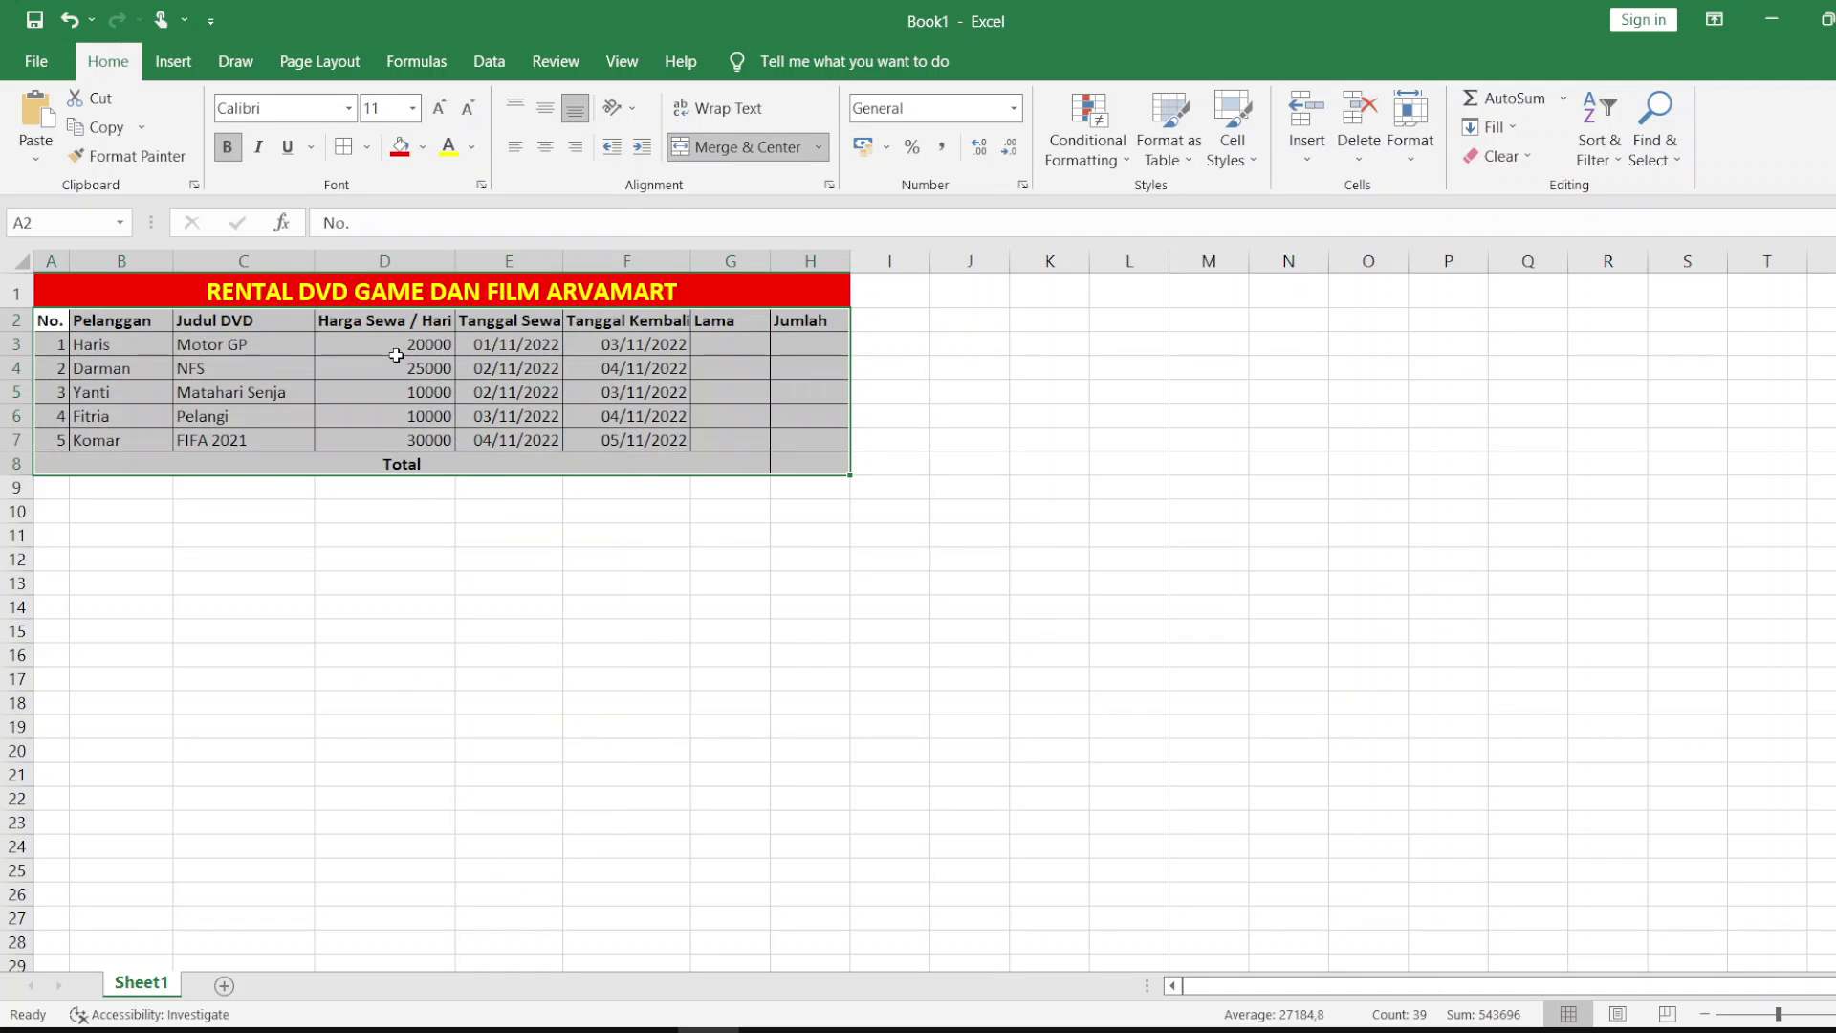
left_click(841, 388)
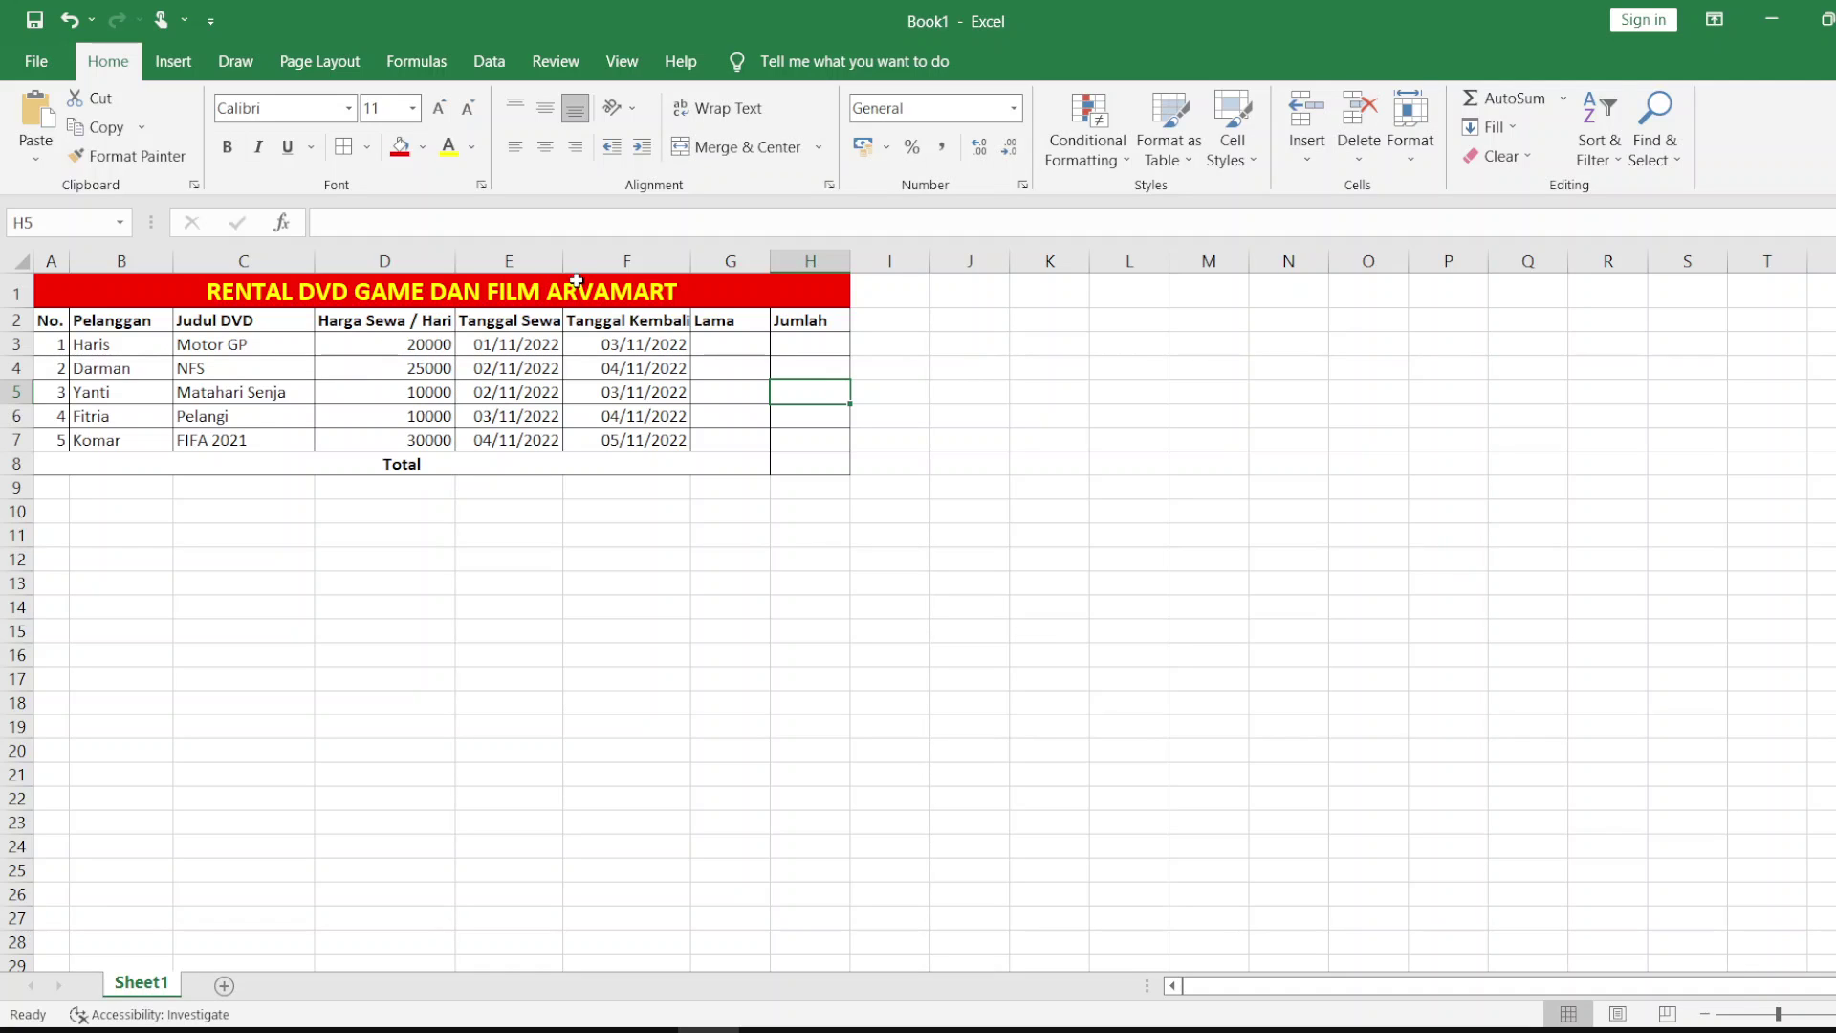
Step: Widen columns E and F slightly so the Tanggal Sewa and Tanggal Kembali headers fit
left_click_drag(558, 266, 563, 266)
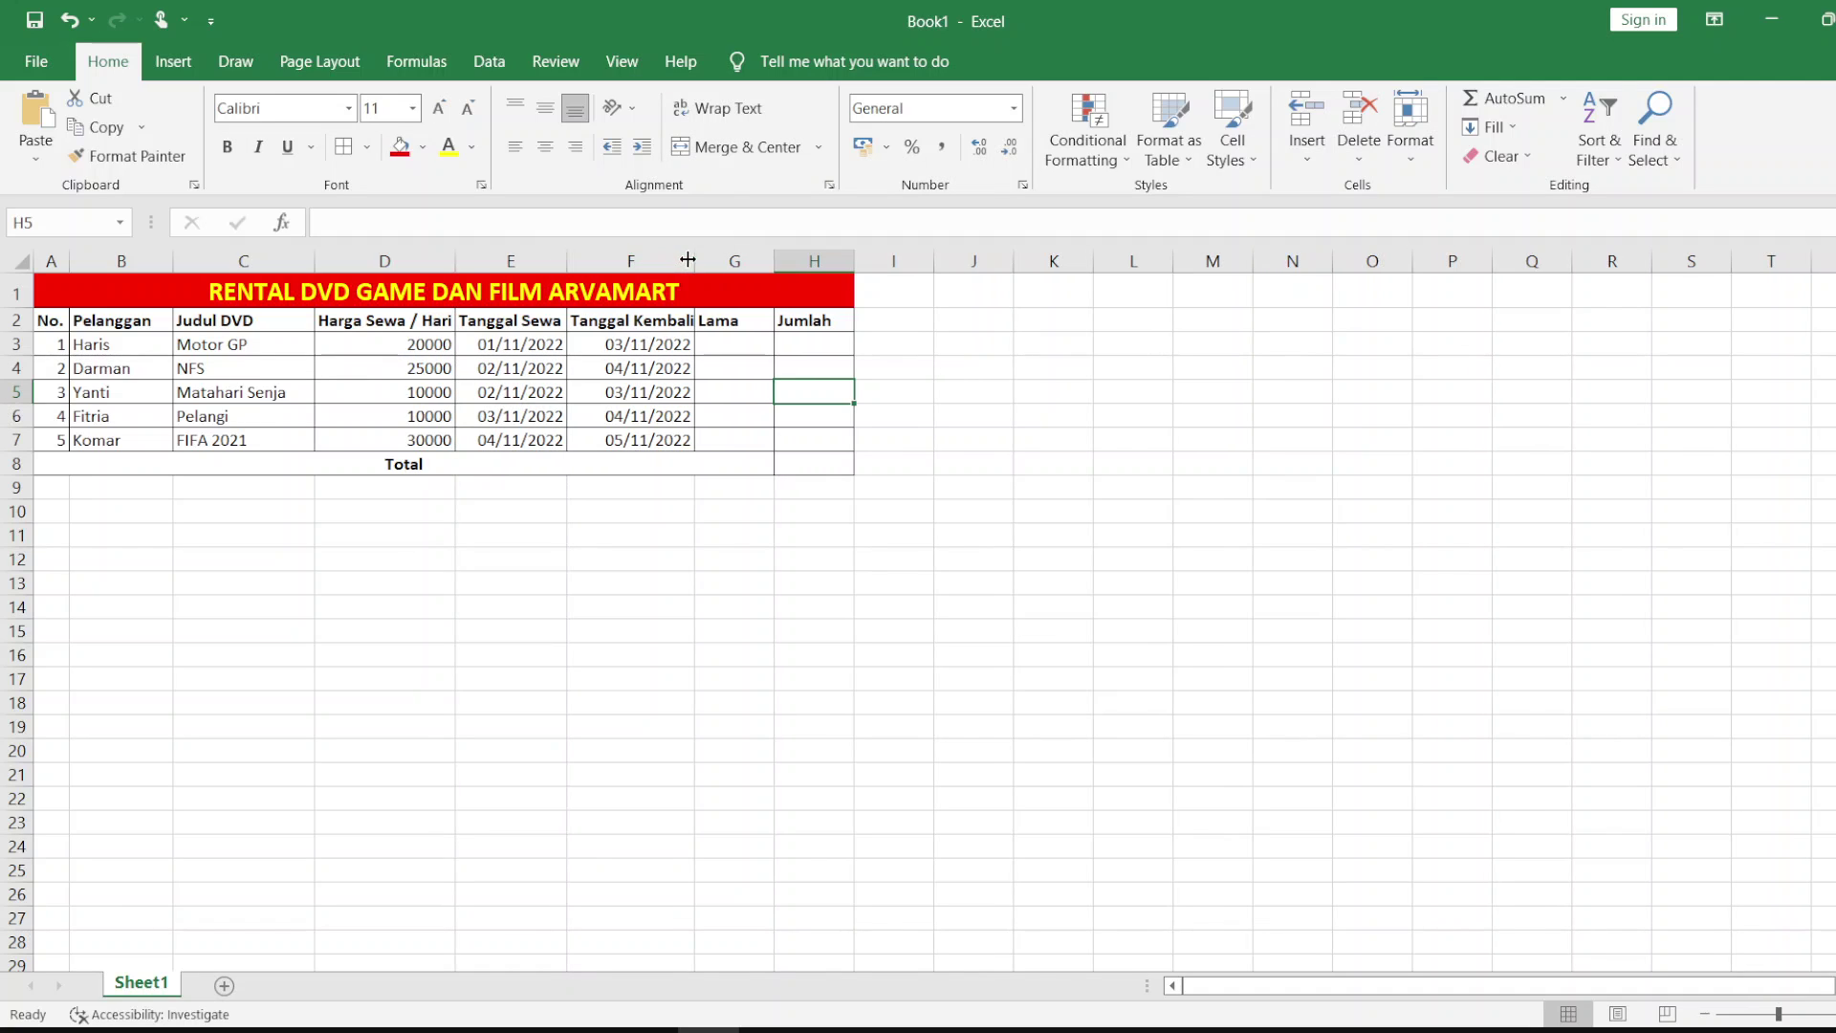
left_click_drag(697, 261, 704, 262)
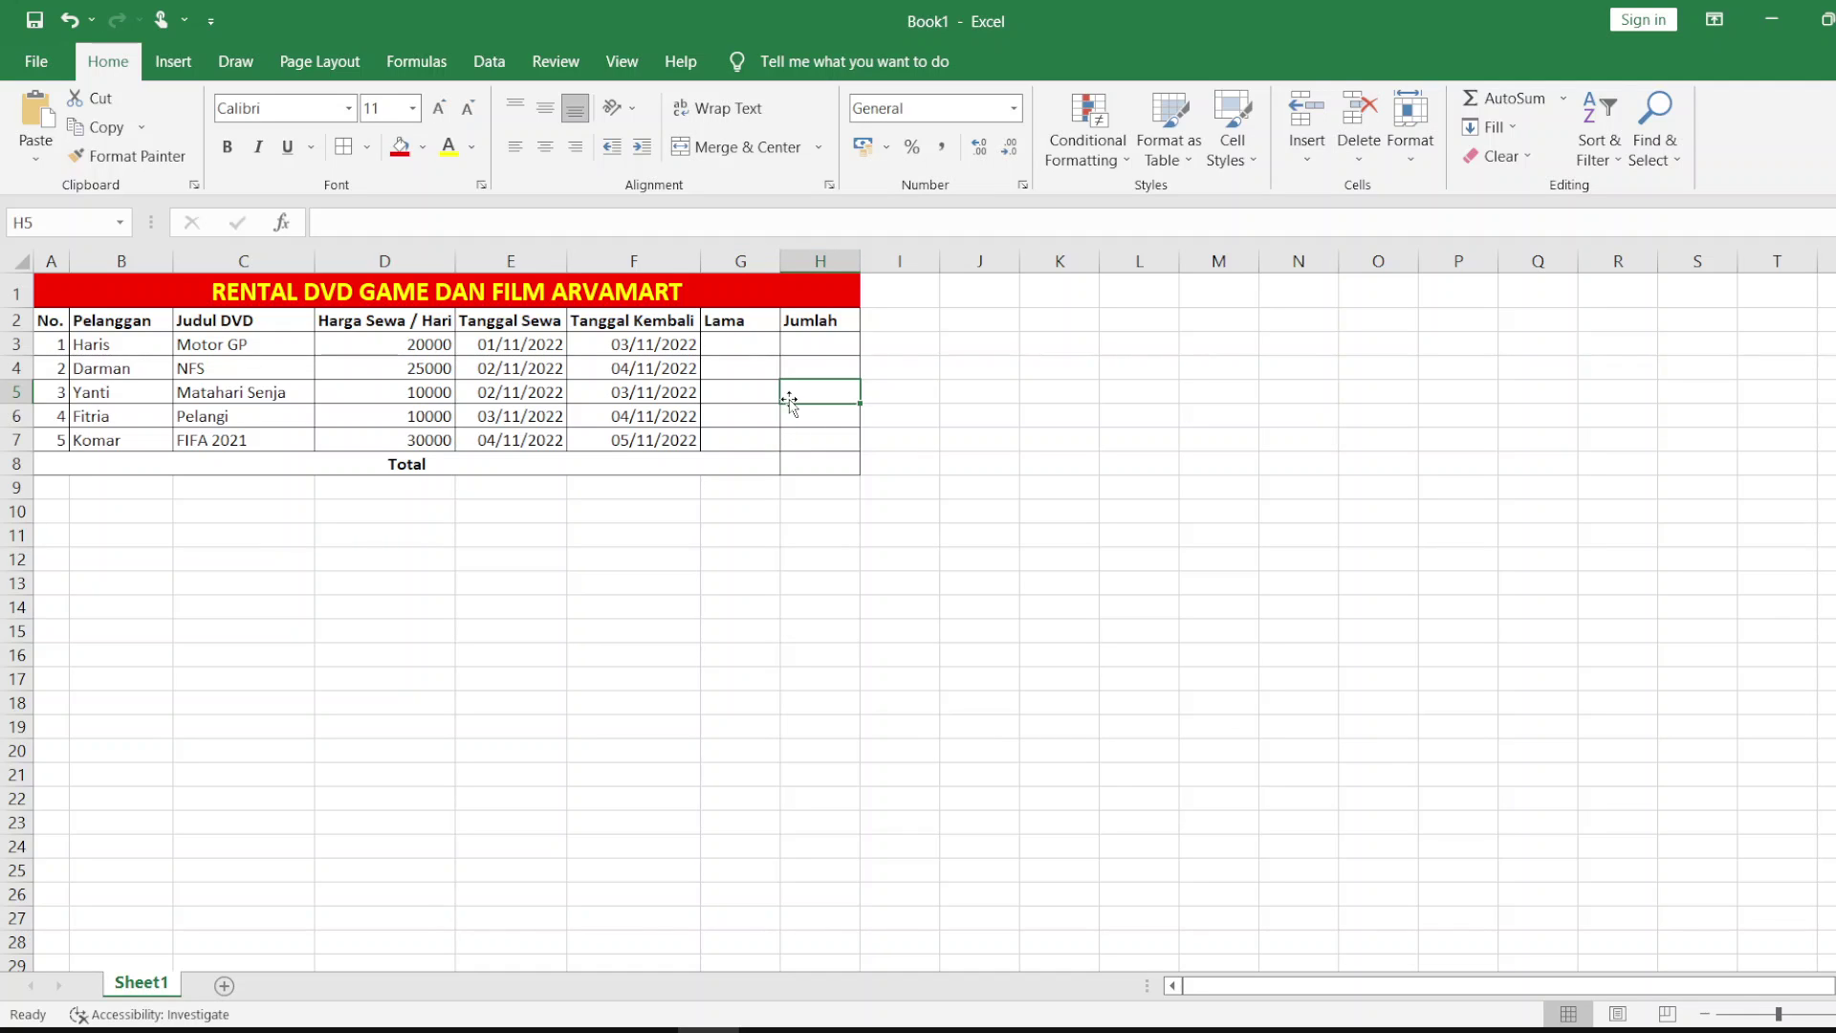
Step: Calculate the rental duration with =F3-E3 in G3 and fill the formula down to G7
left_click(744, 344)
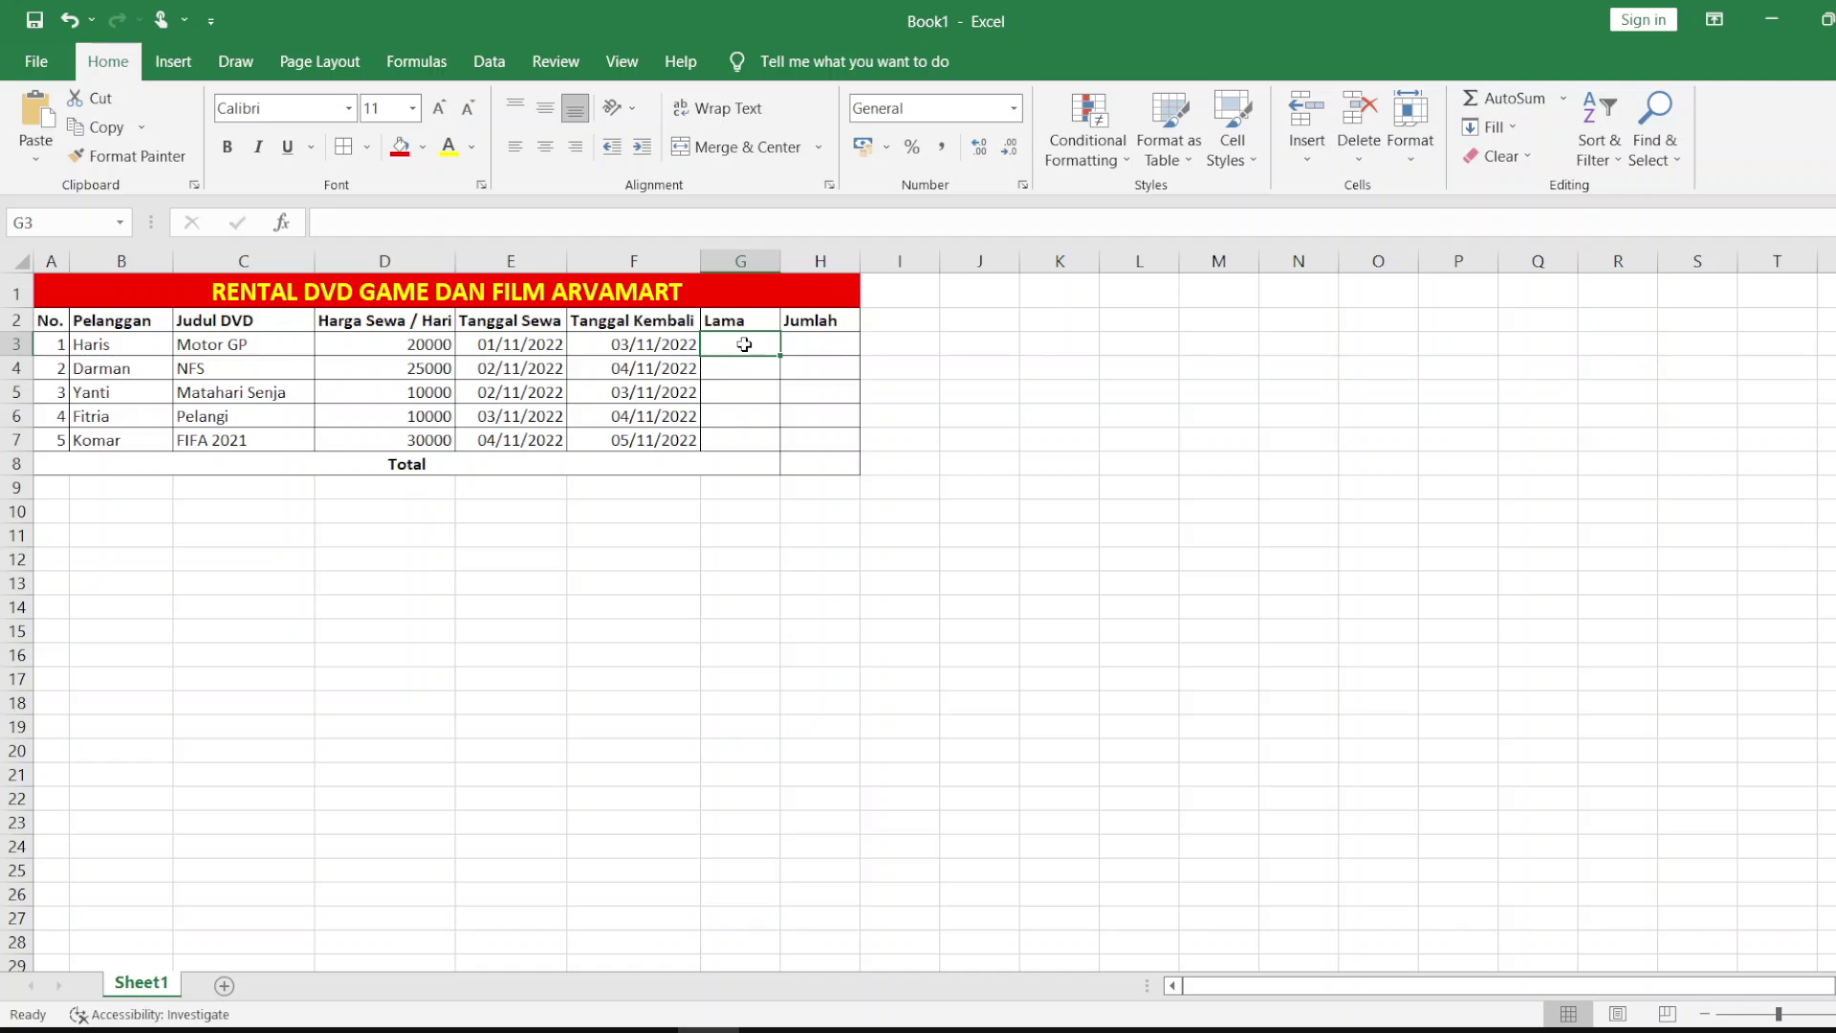
type("=")
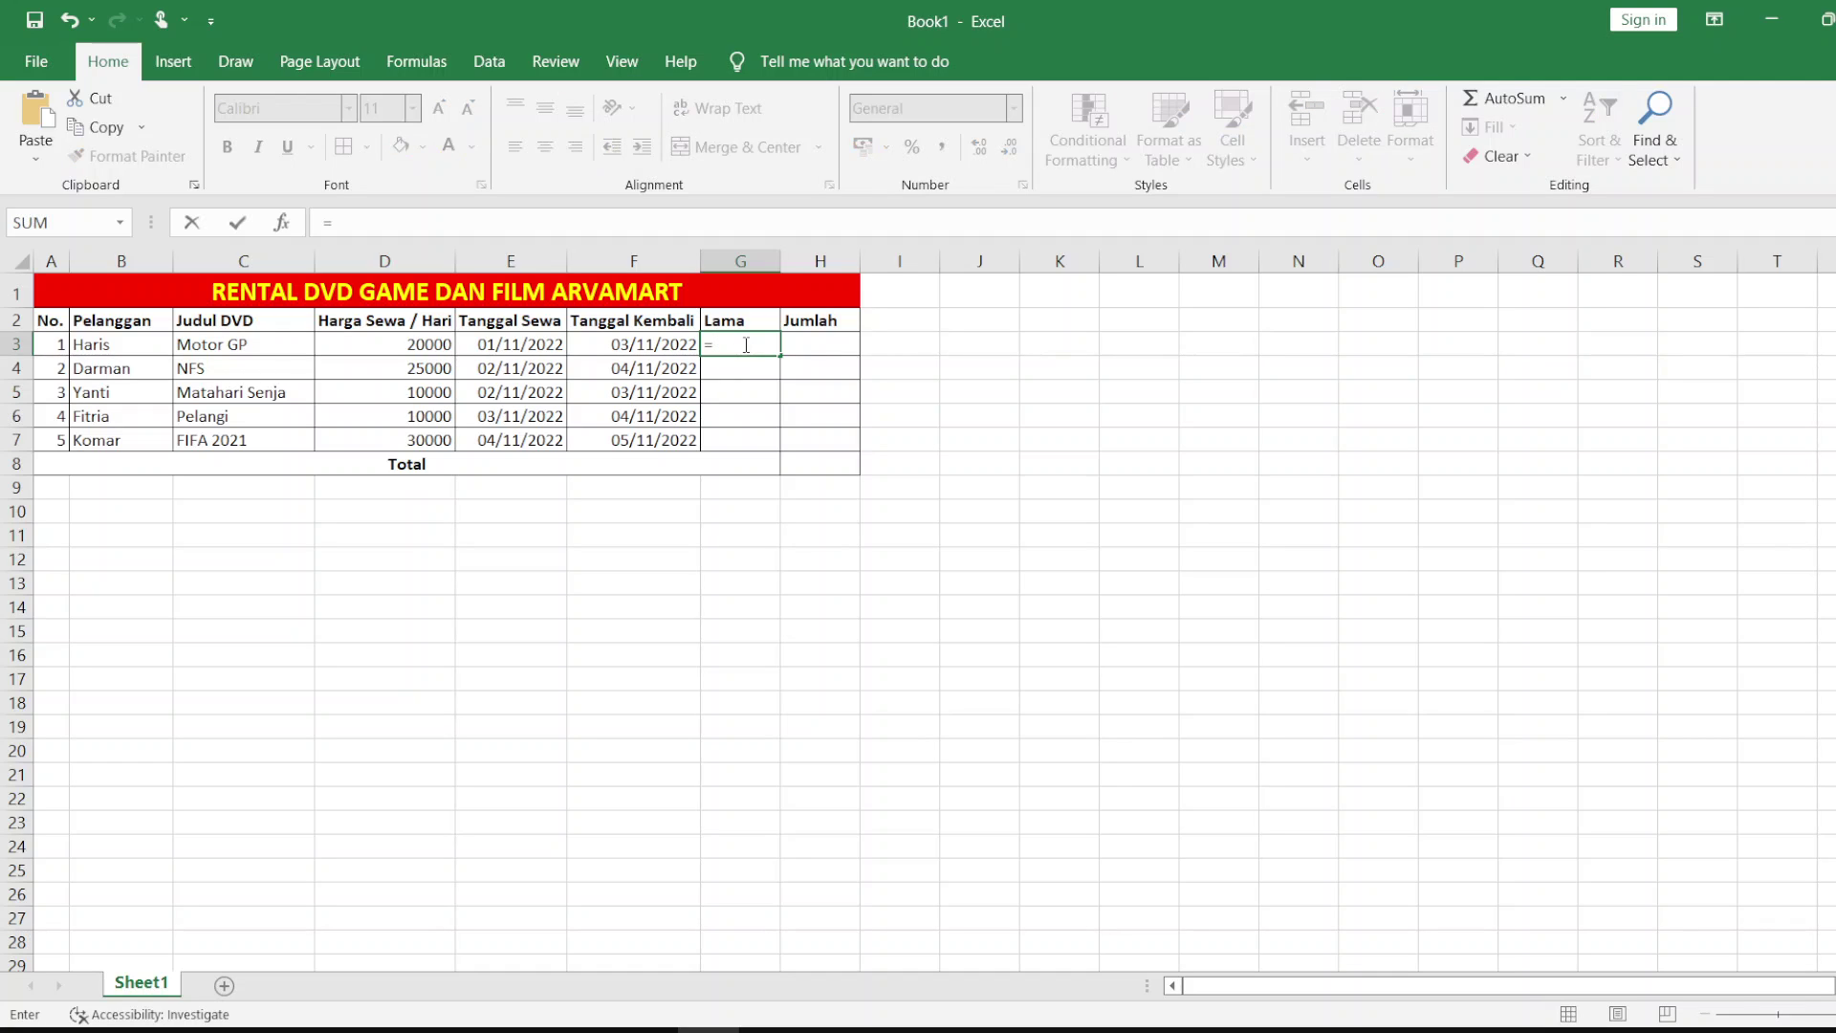
left_click(681, 343)
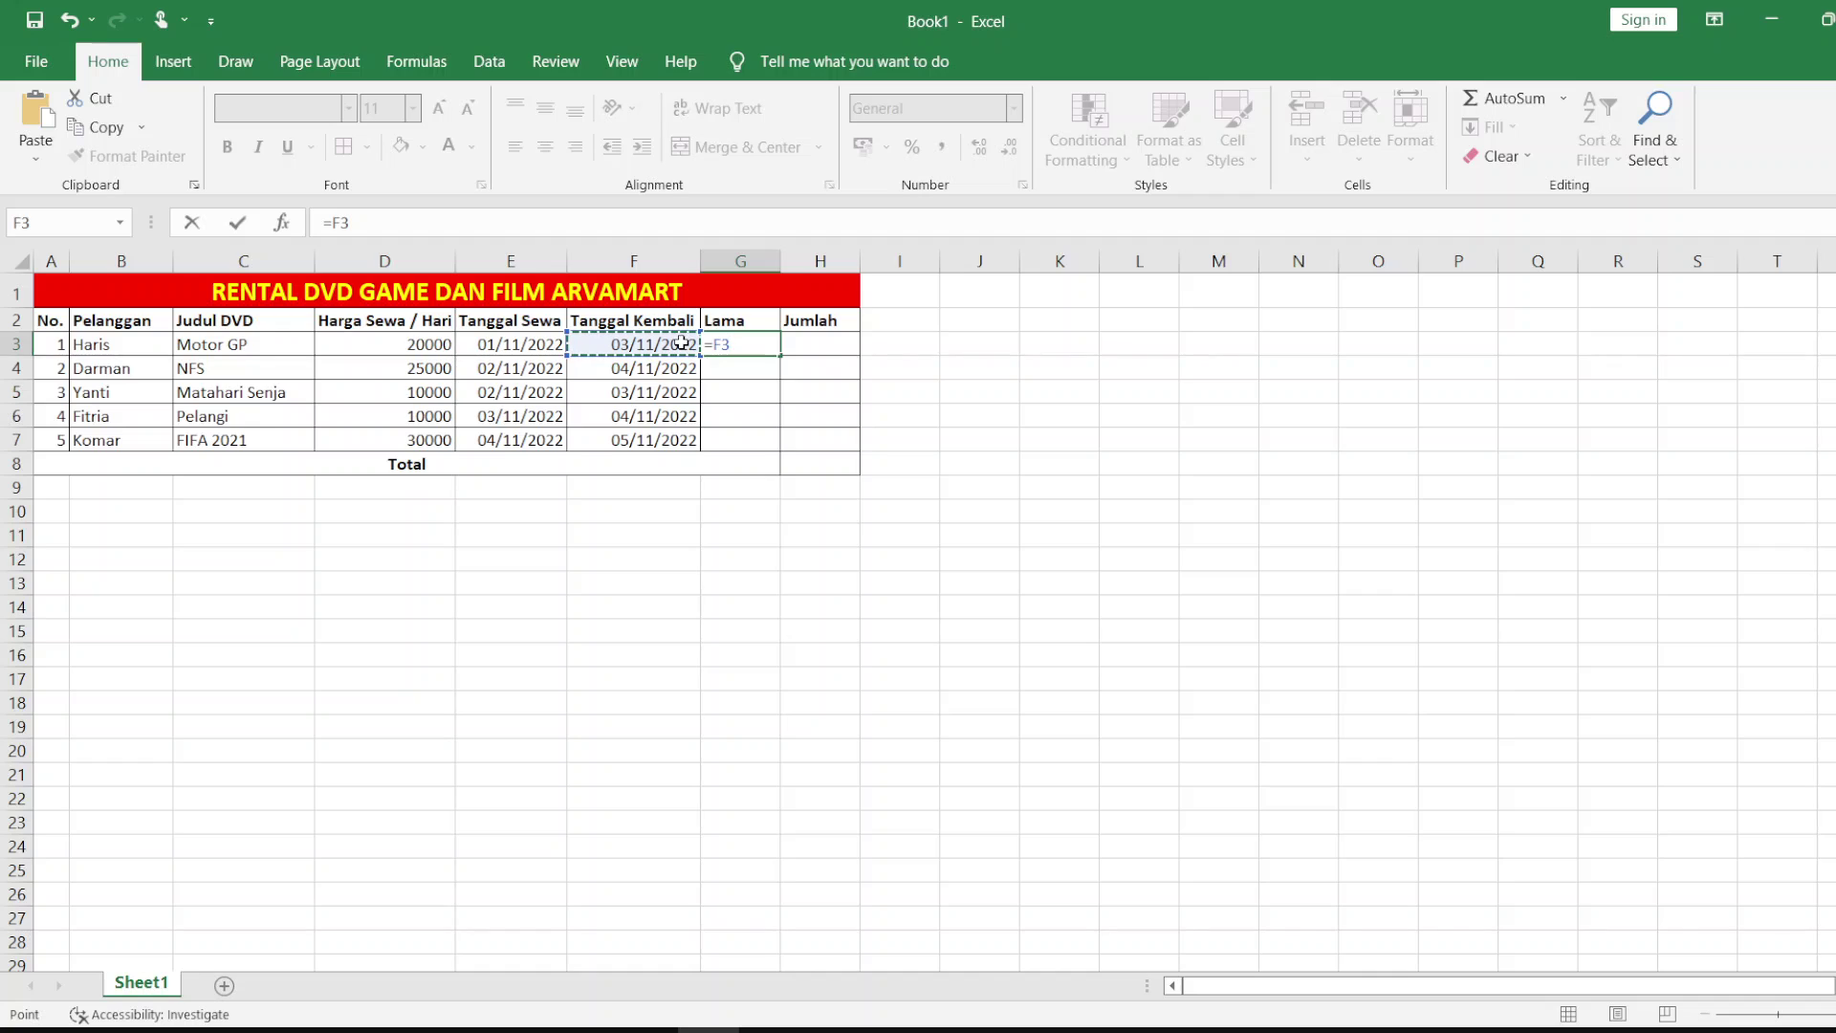
key("Num_Lock")
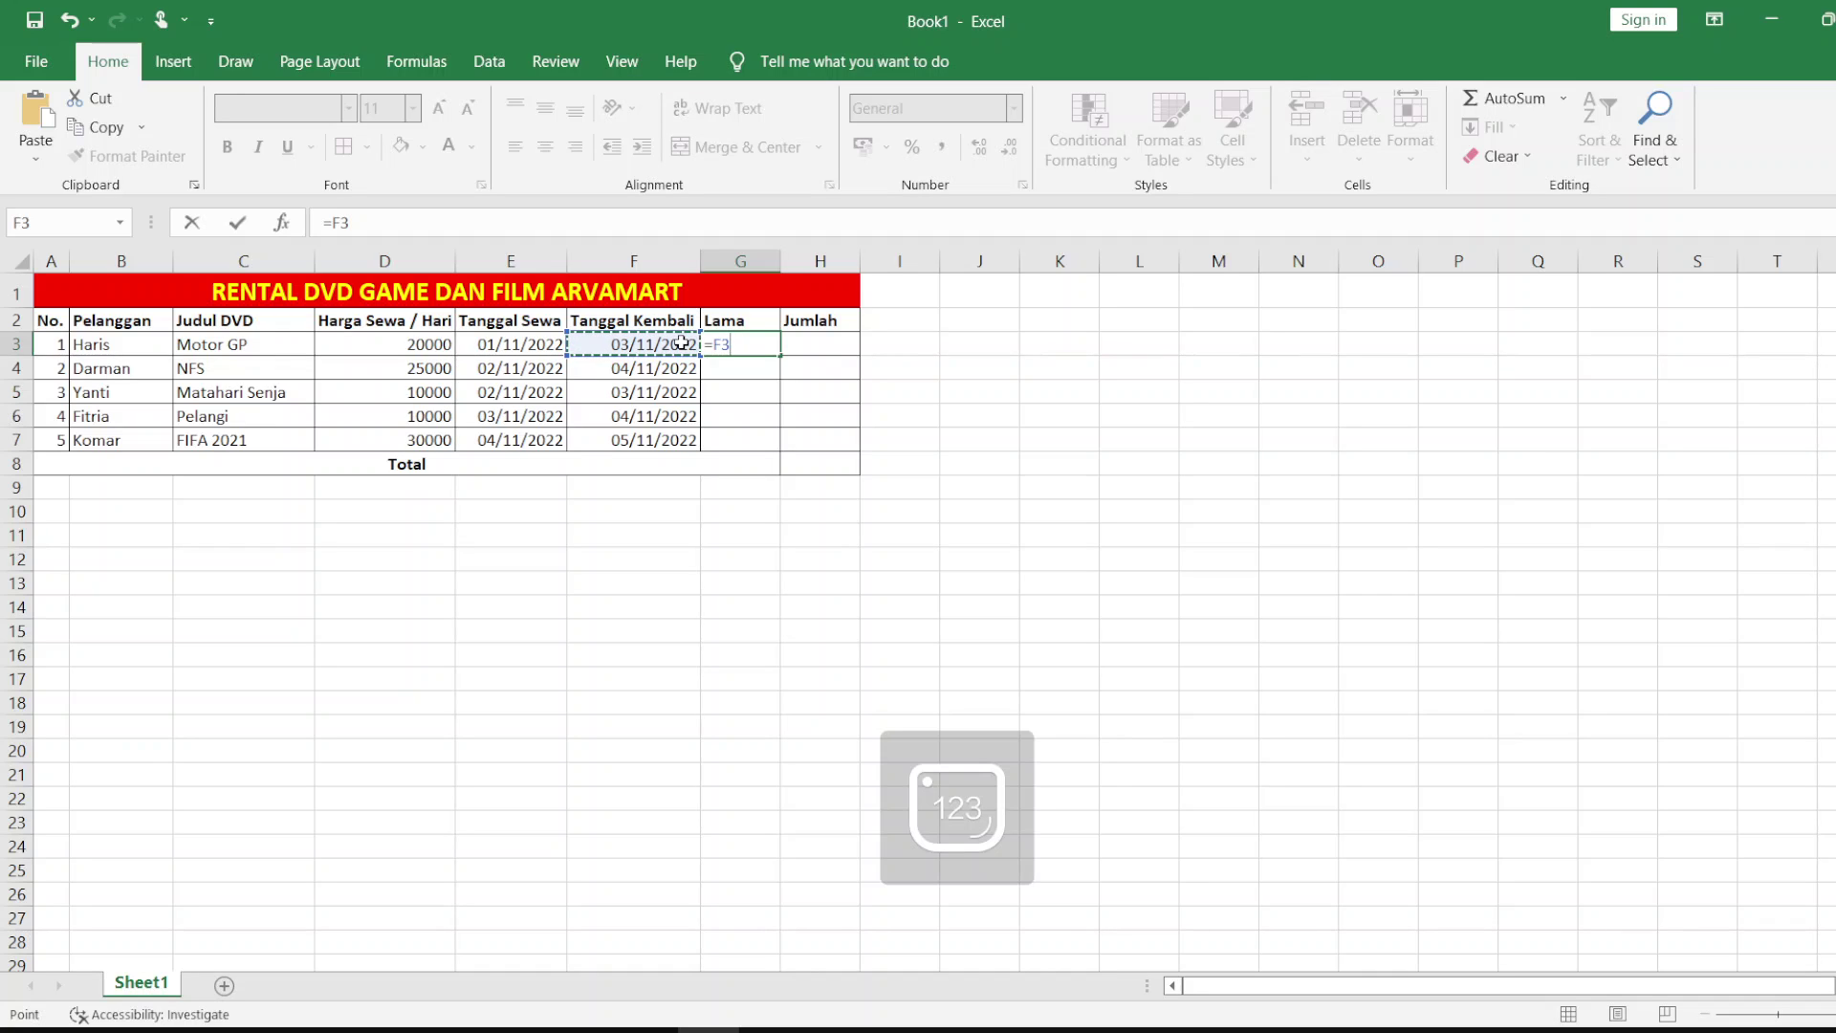
type("-")
left_click(533, 344)
key("Return")
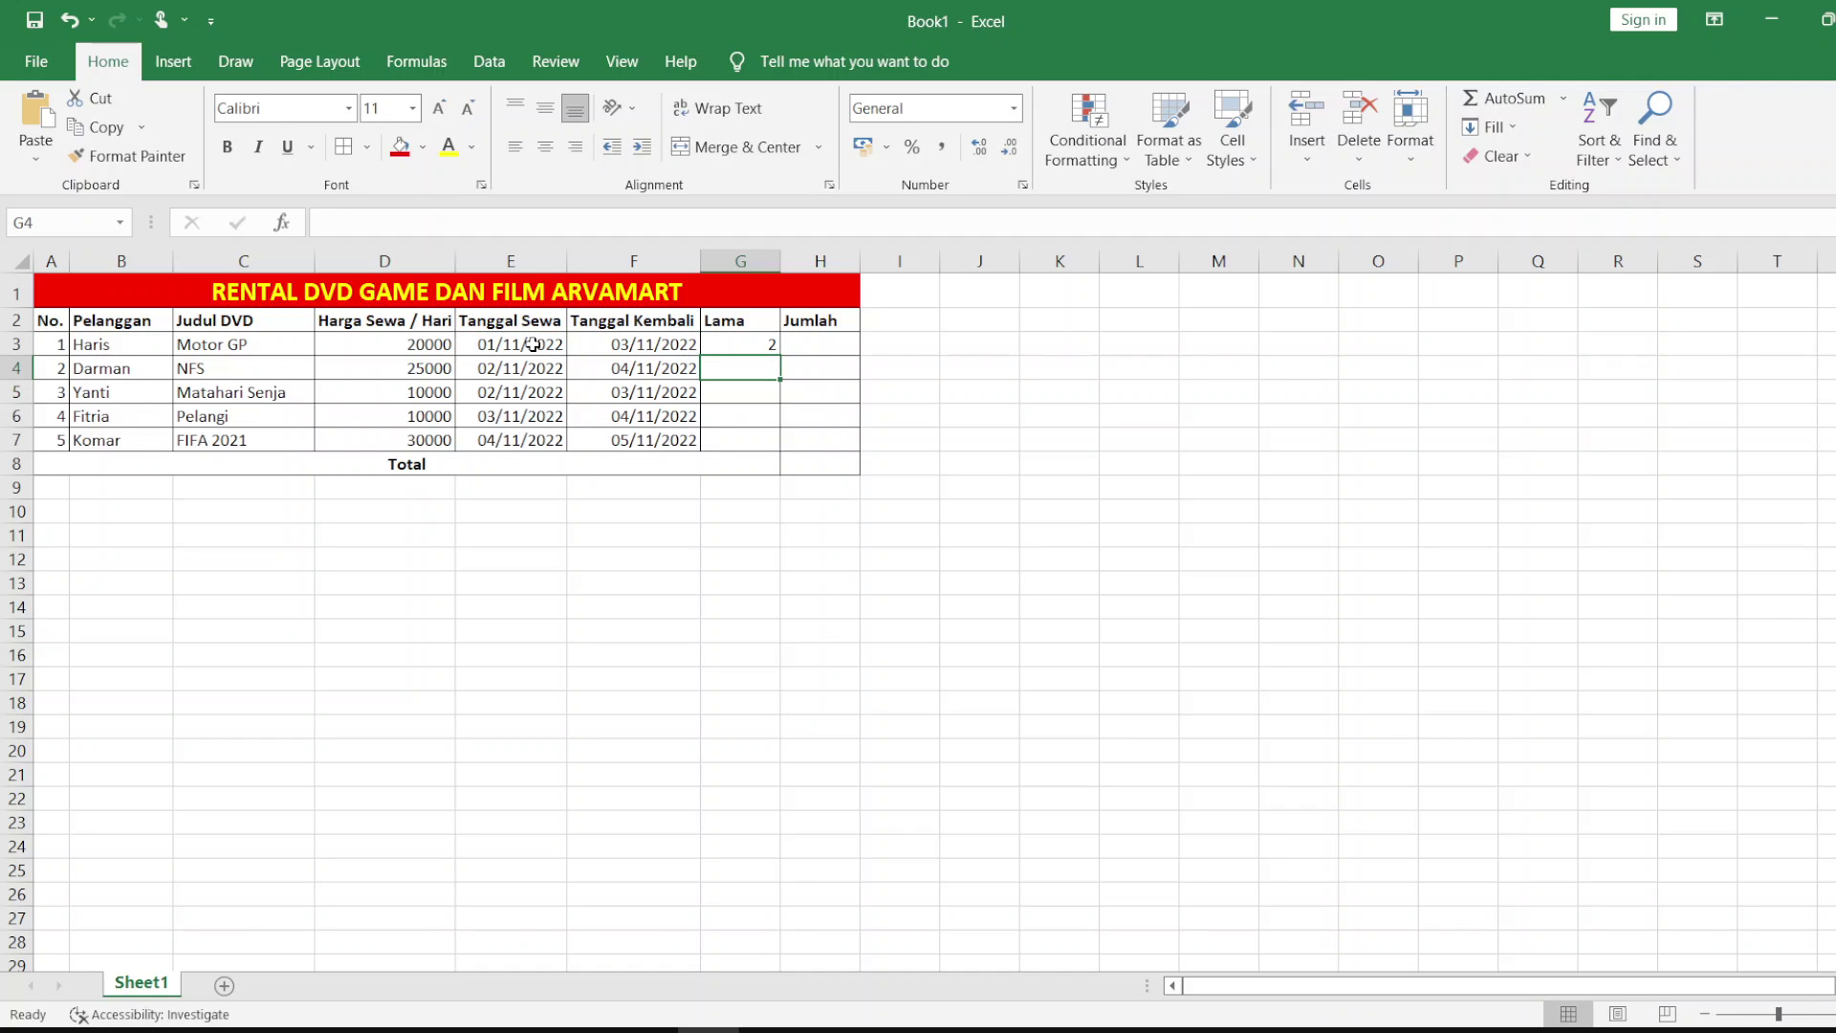
left_click(756, 334)
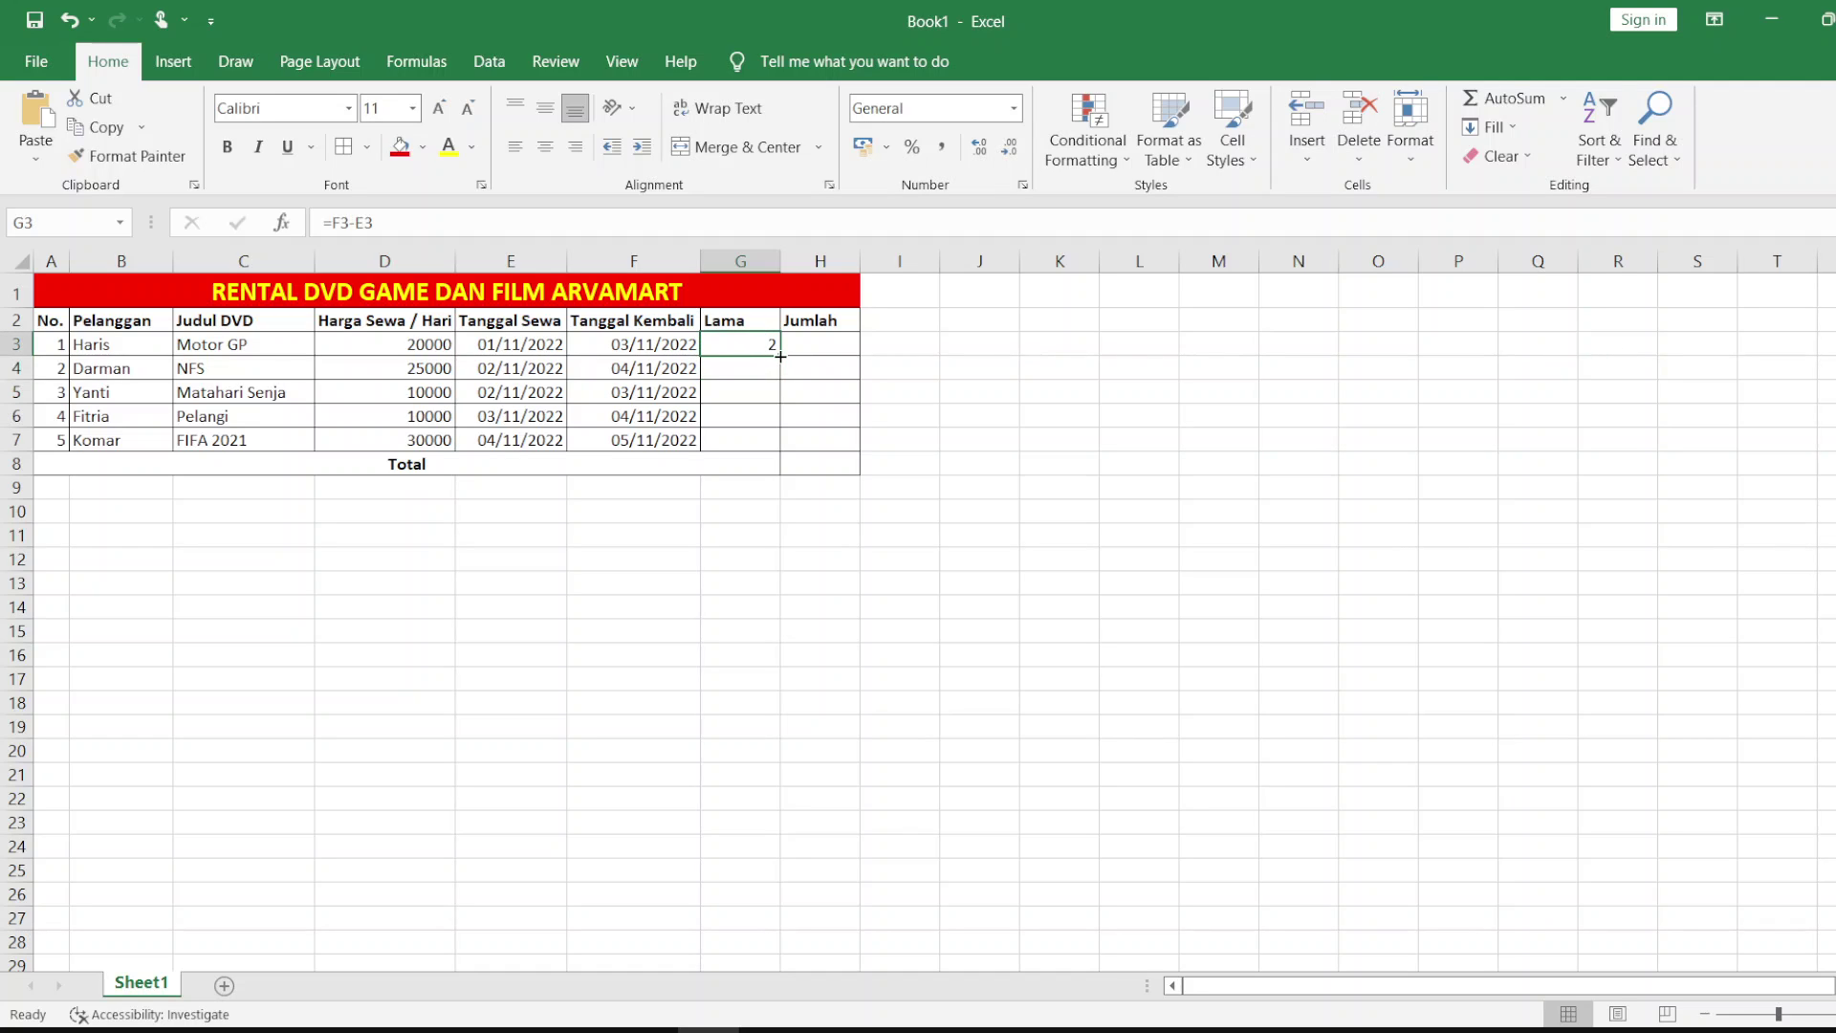
left_click_drag(780, 356, 781, 450)
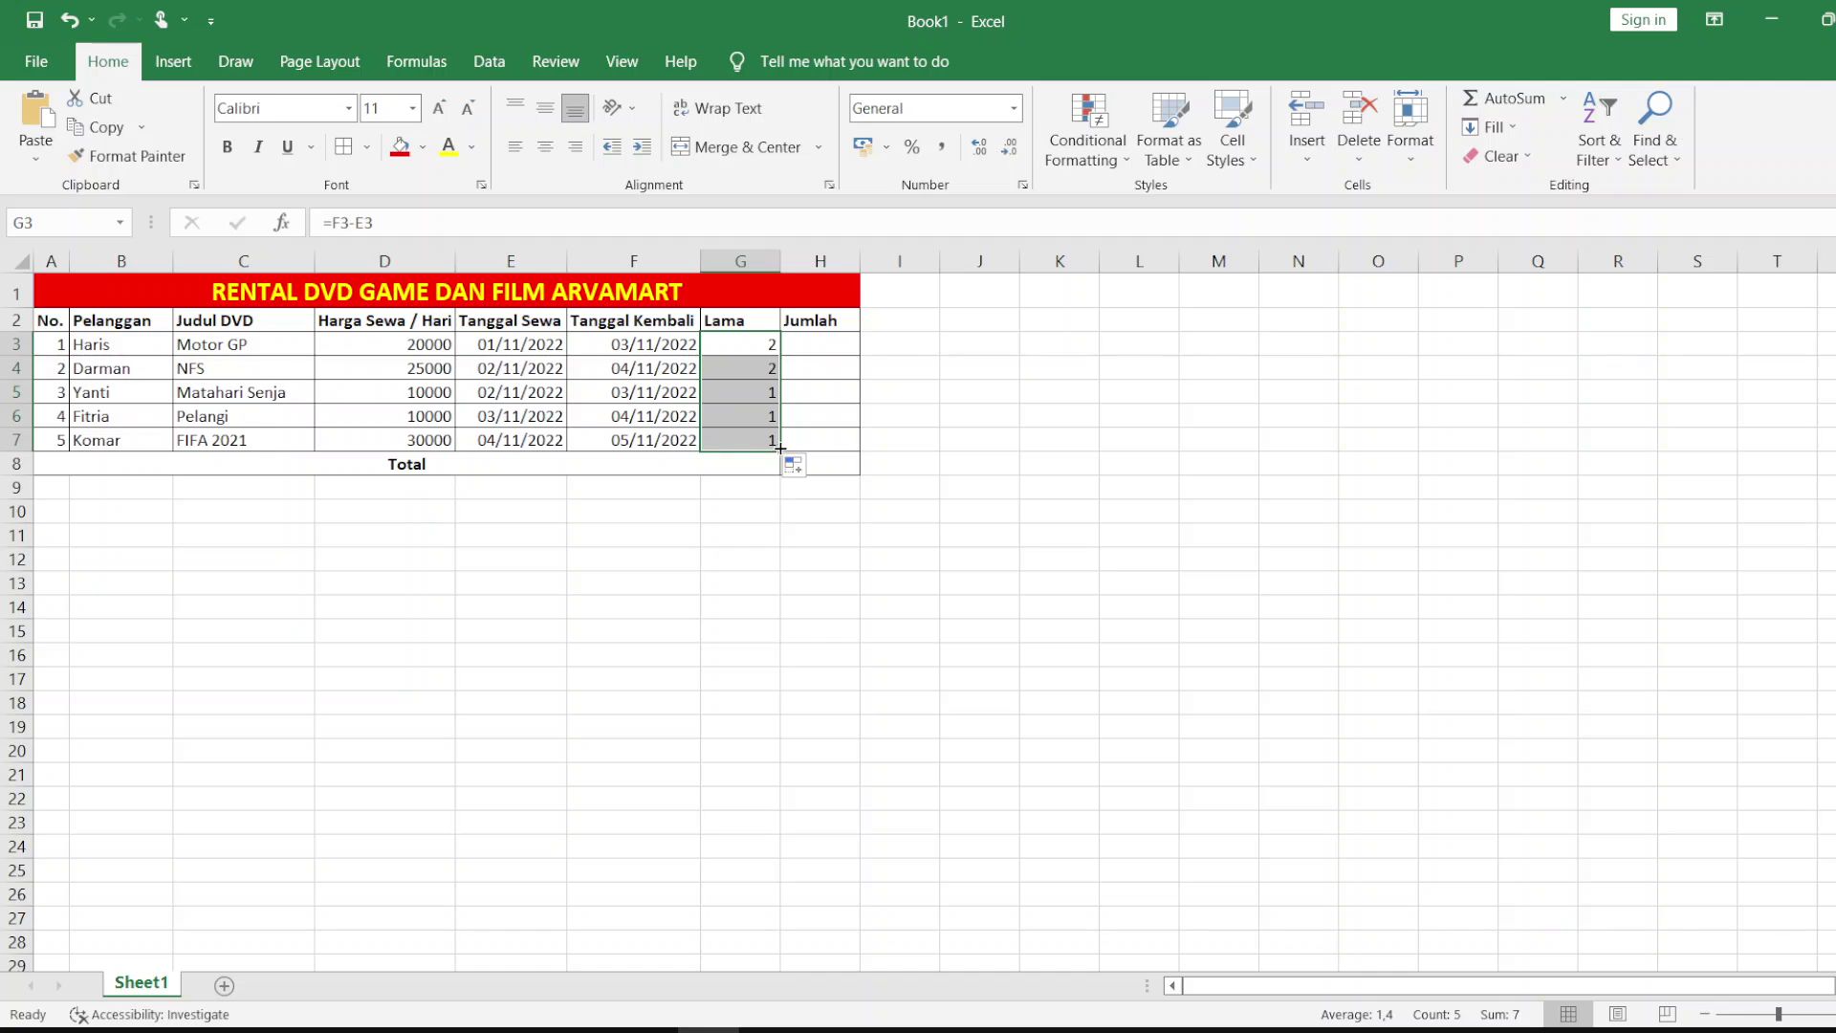
Step: Calculate the rental amount with =D3*G3 in H3 and fill the formula down to H7
left_click(826, 346)
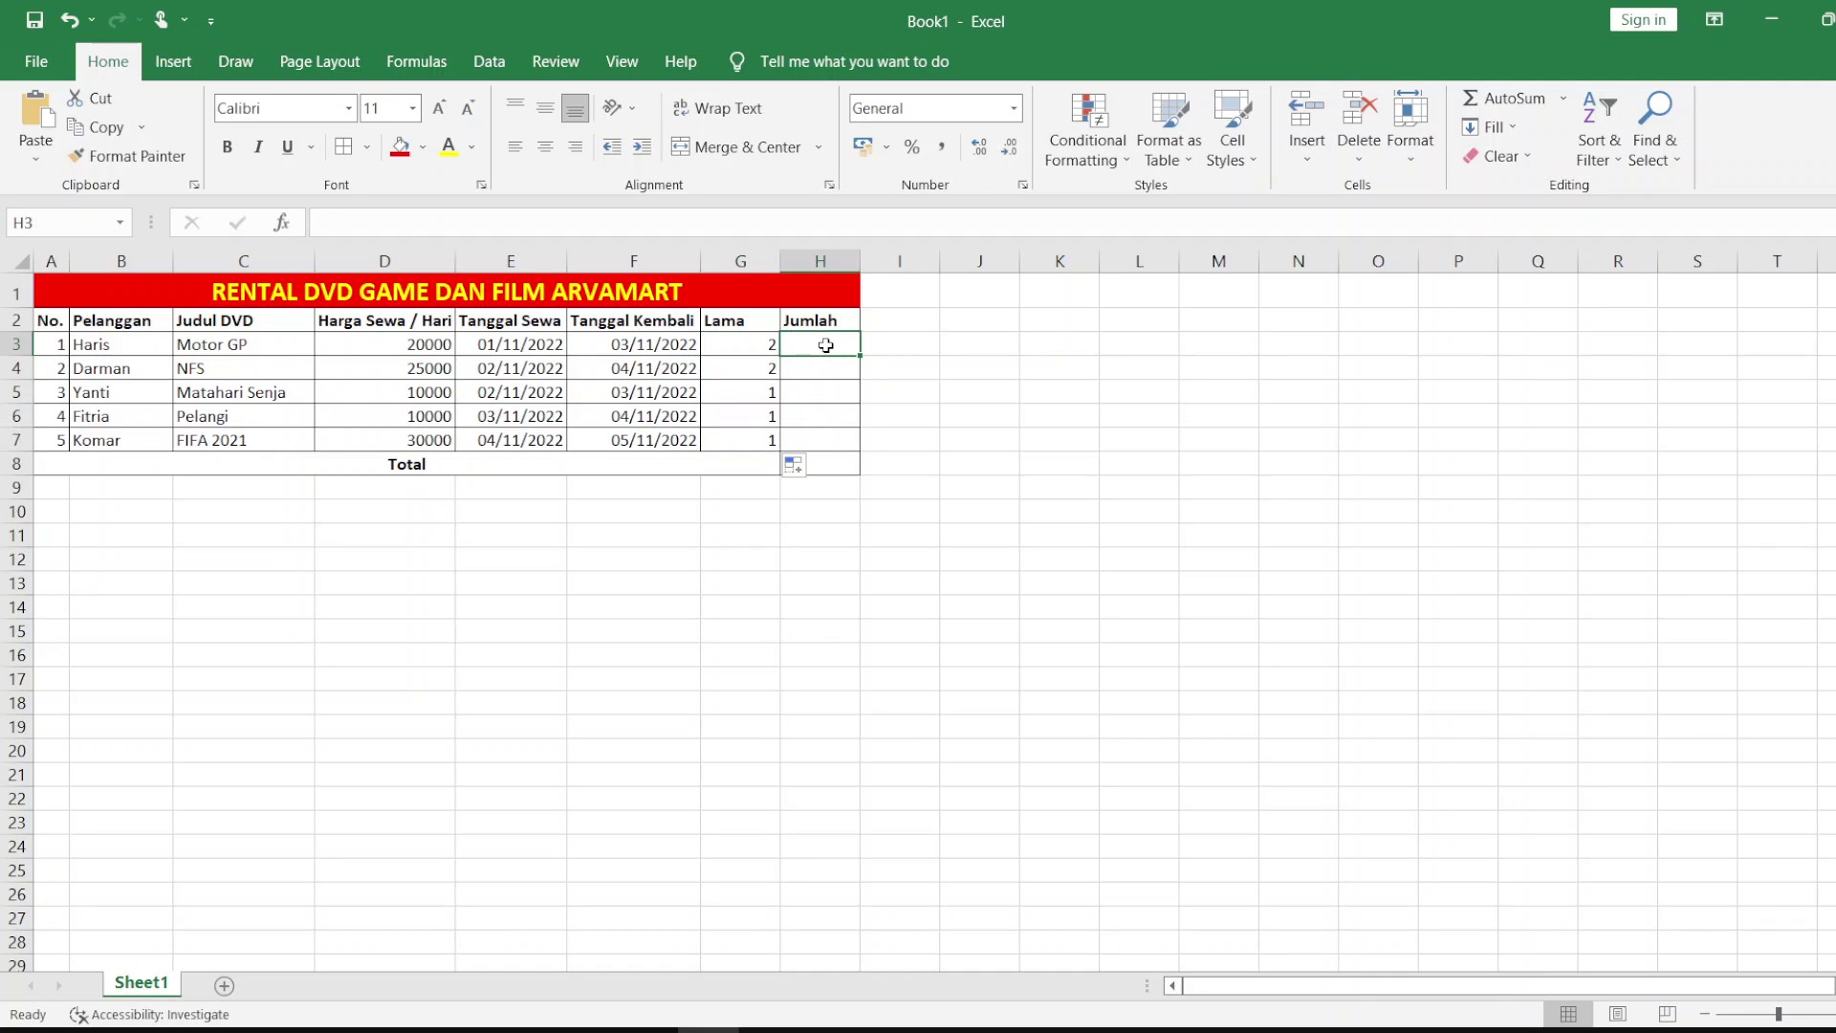
type("=")
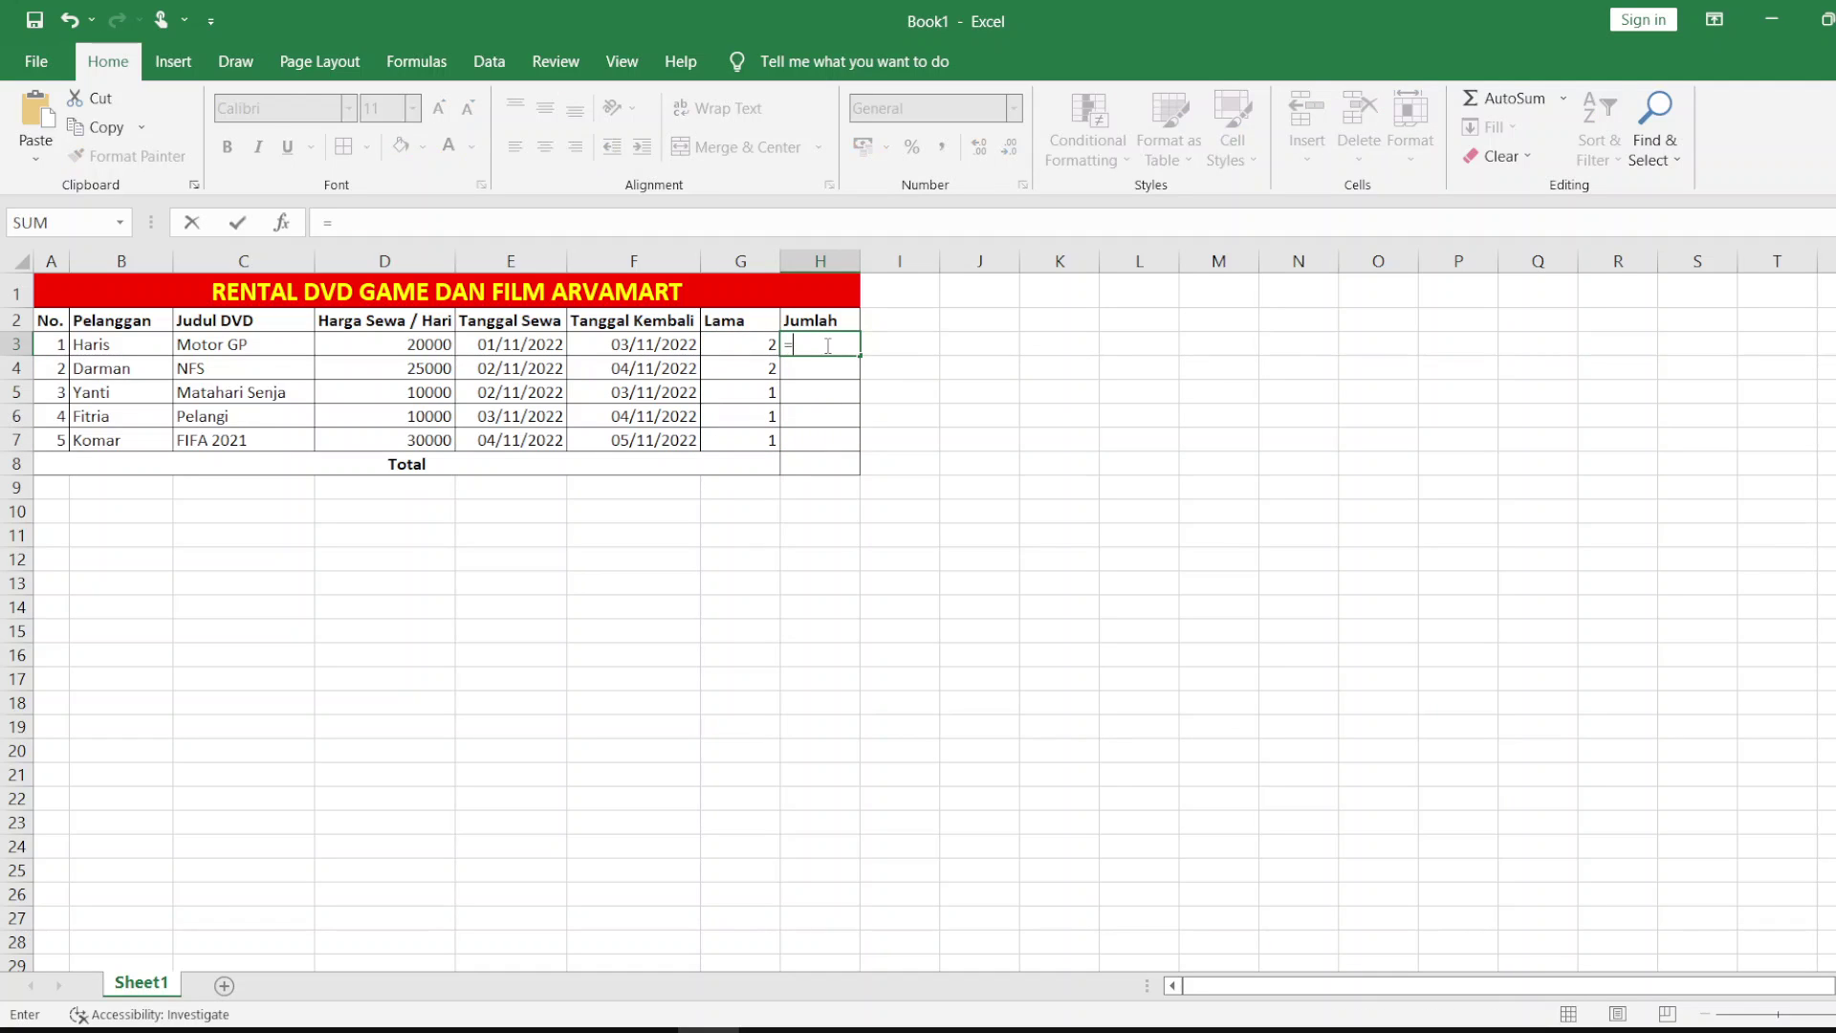
left_click(436, 347)
type("*")
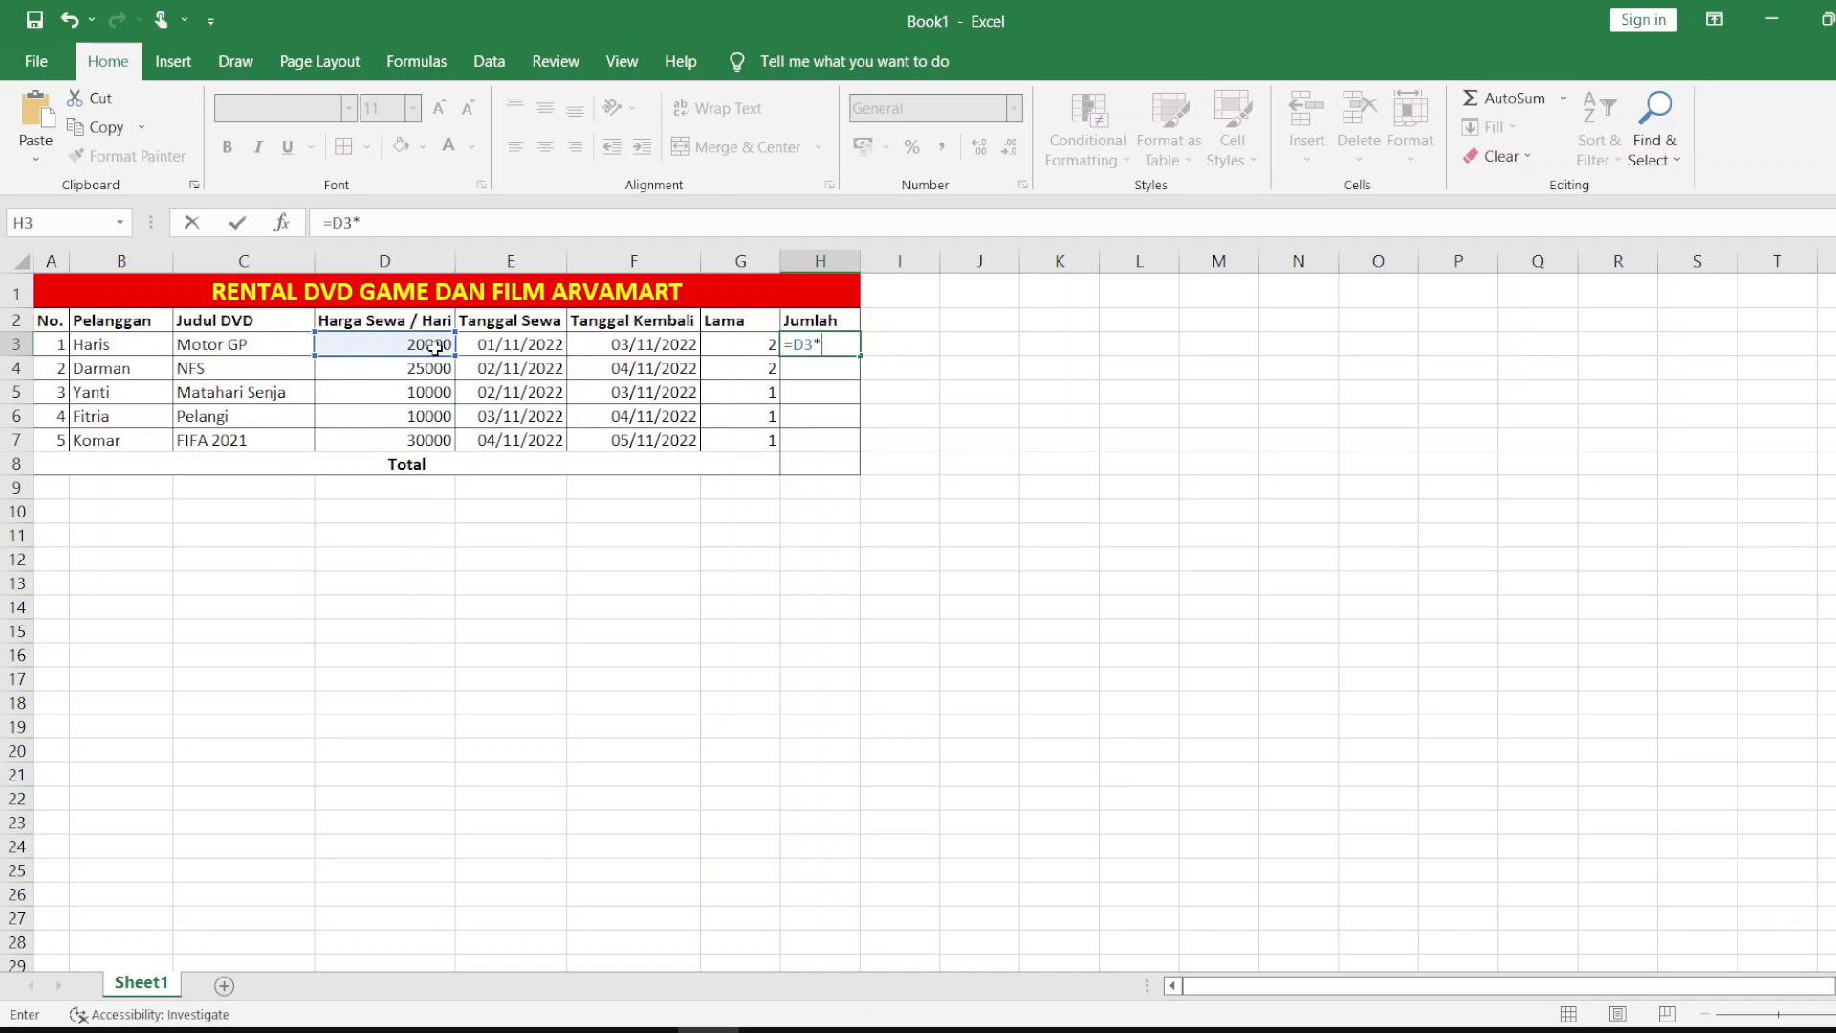
left_click(728, 347)
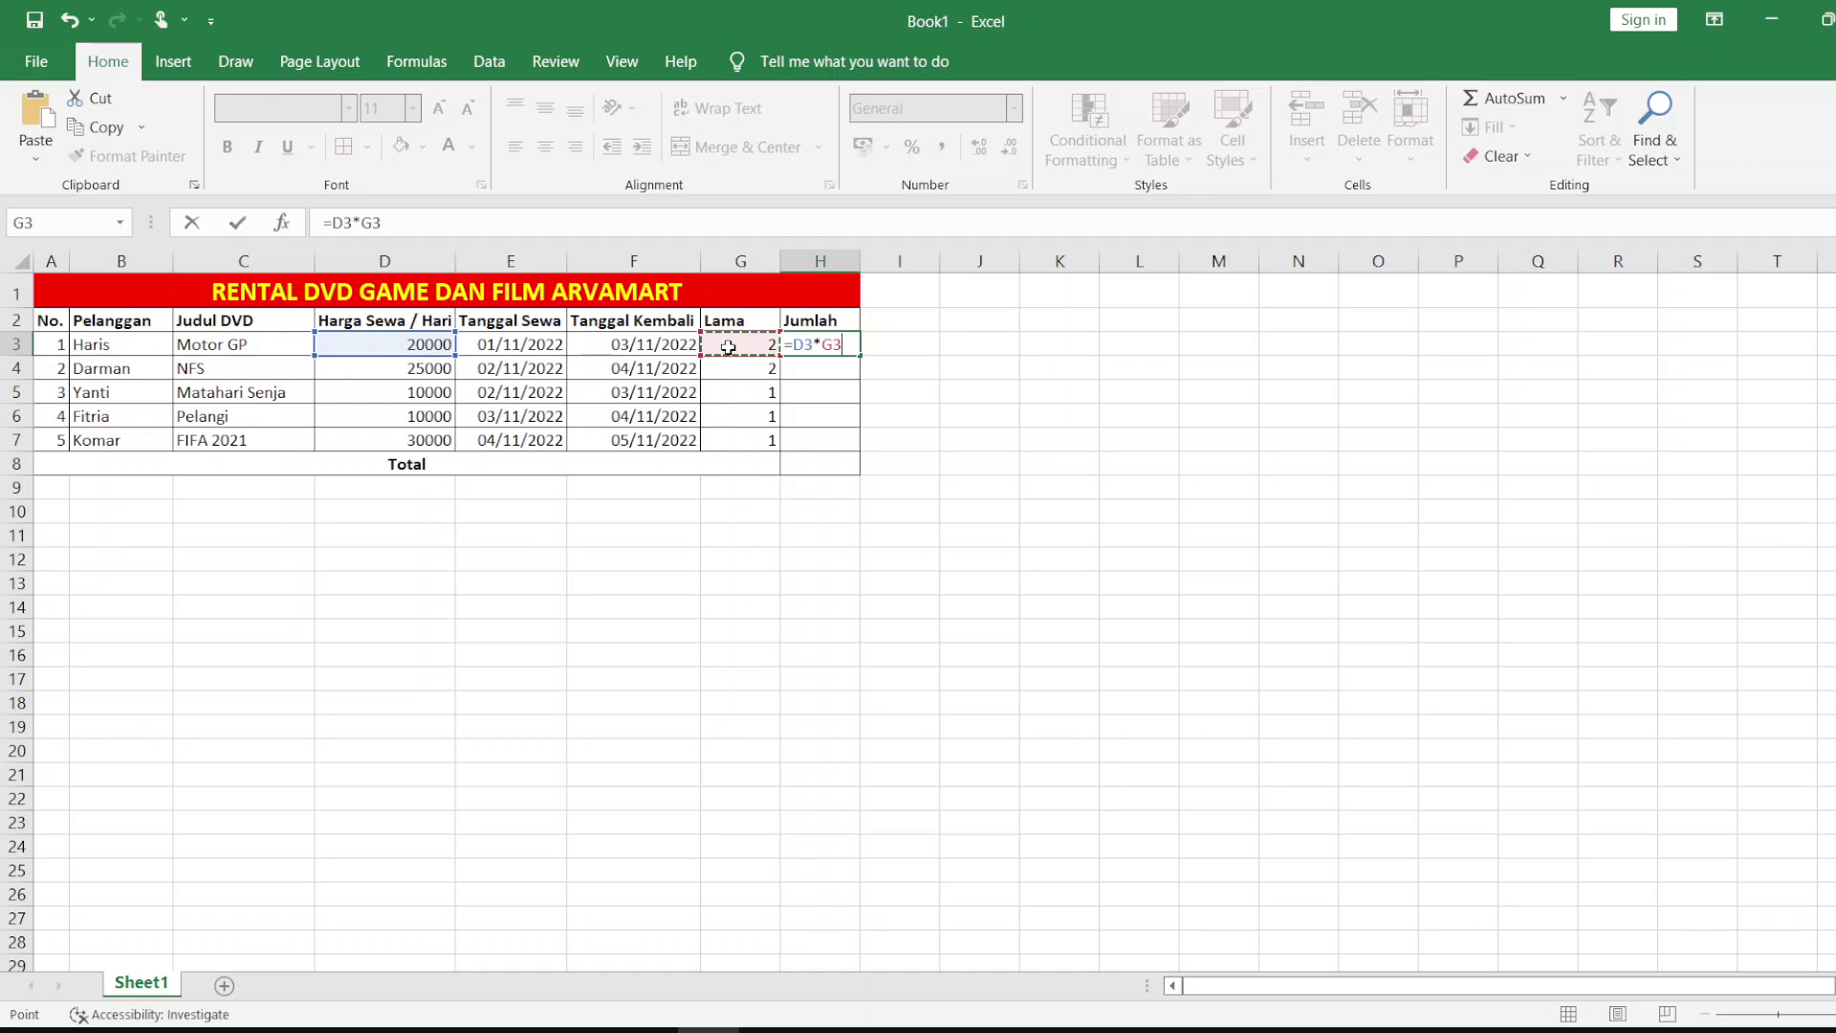
key("Return")
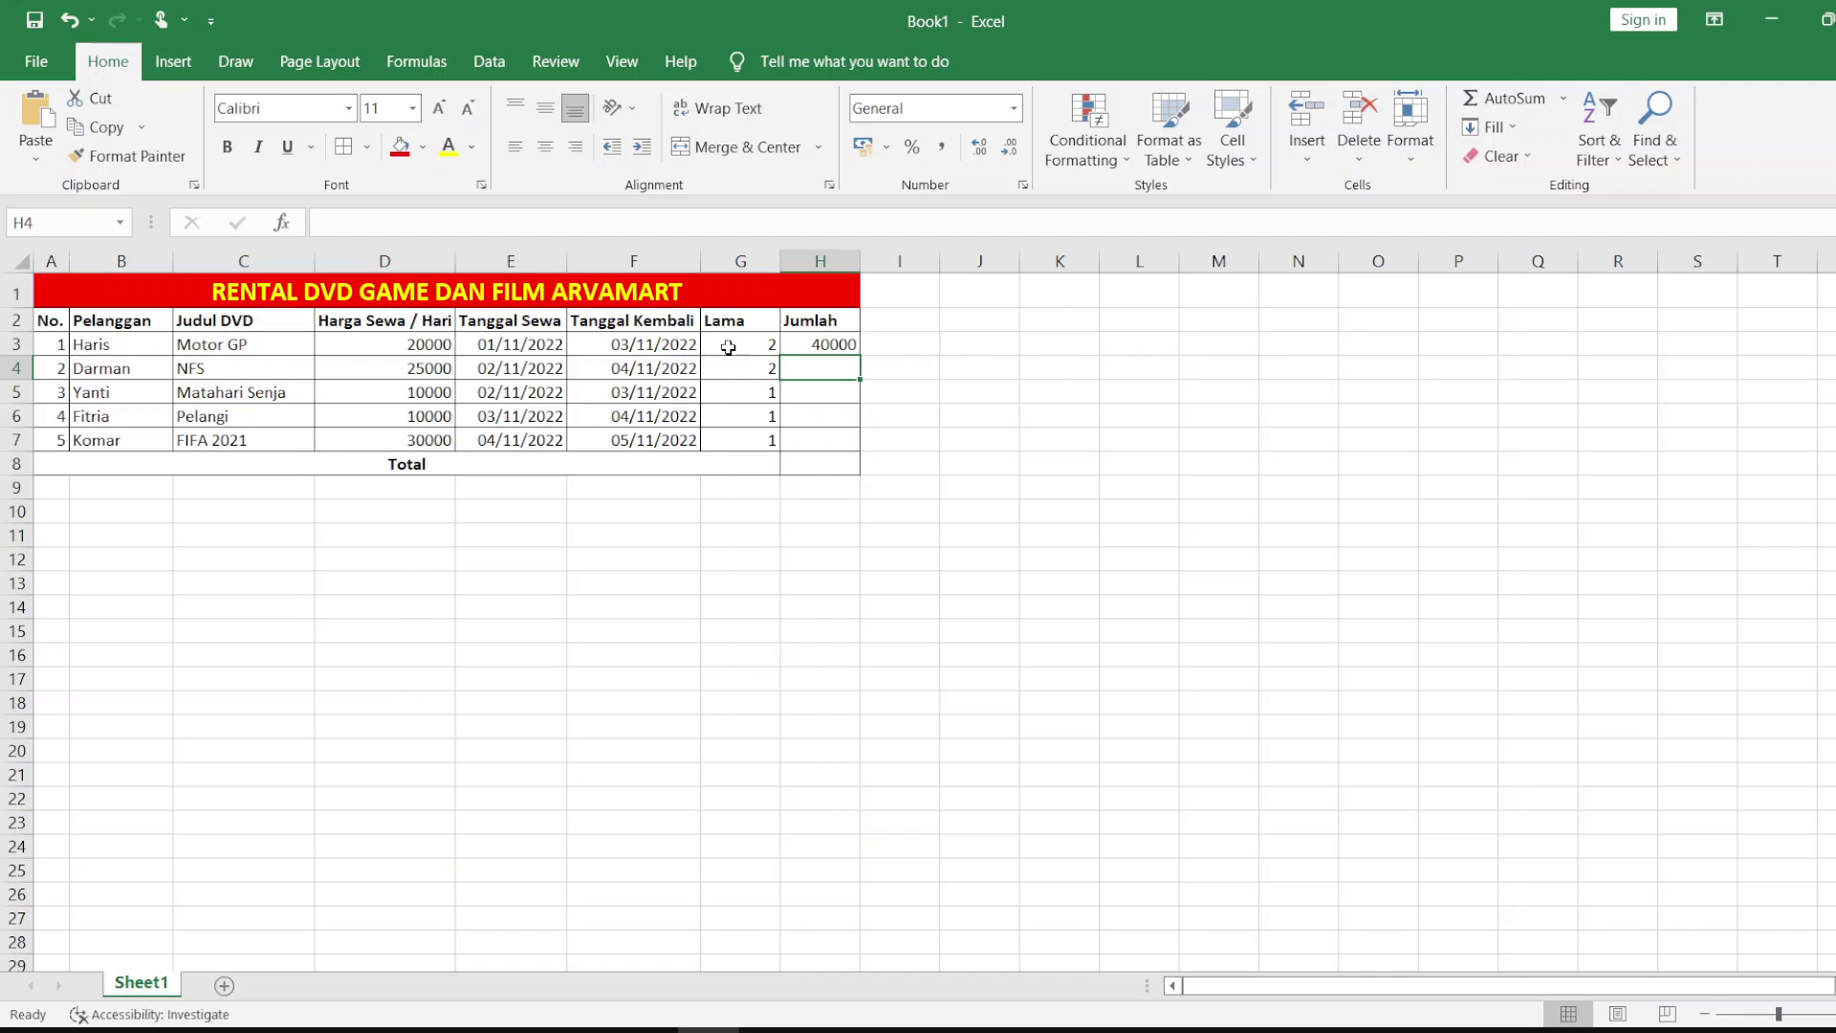
left_click(821, 345)
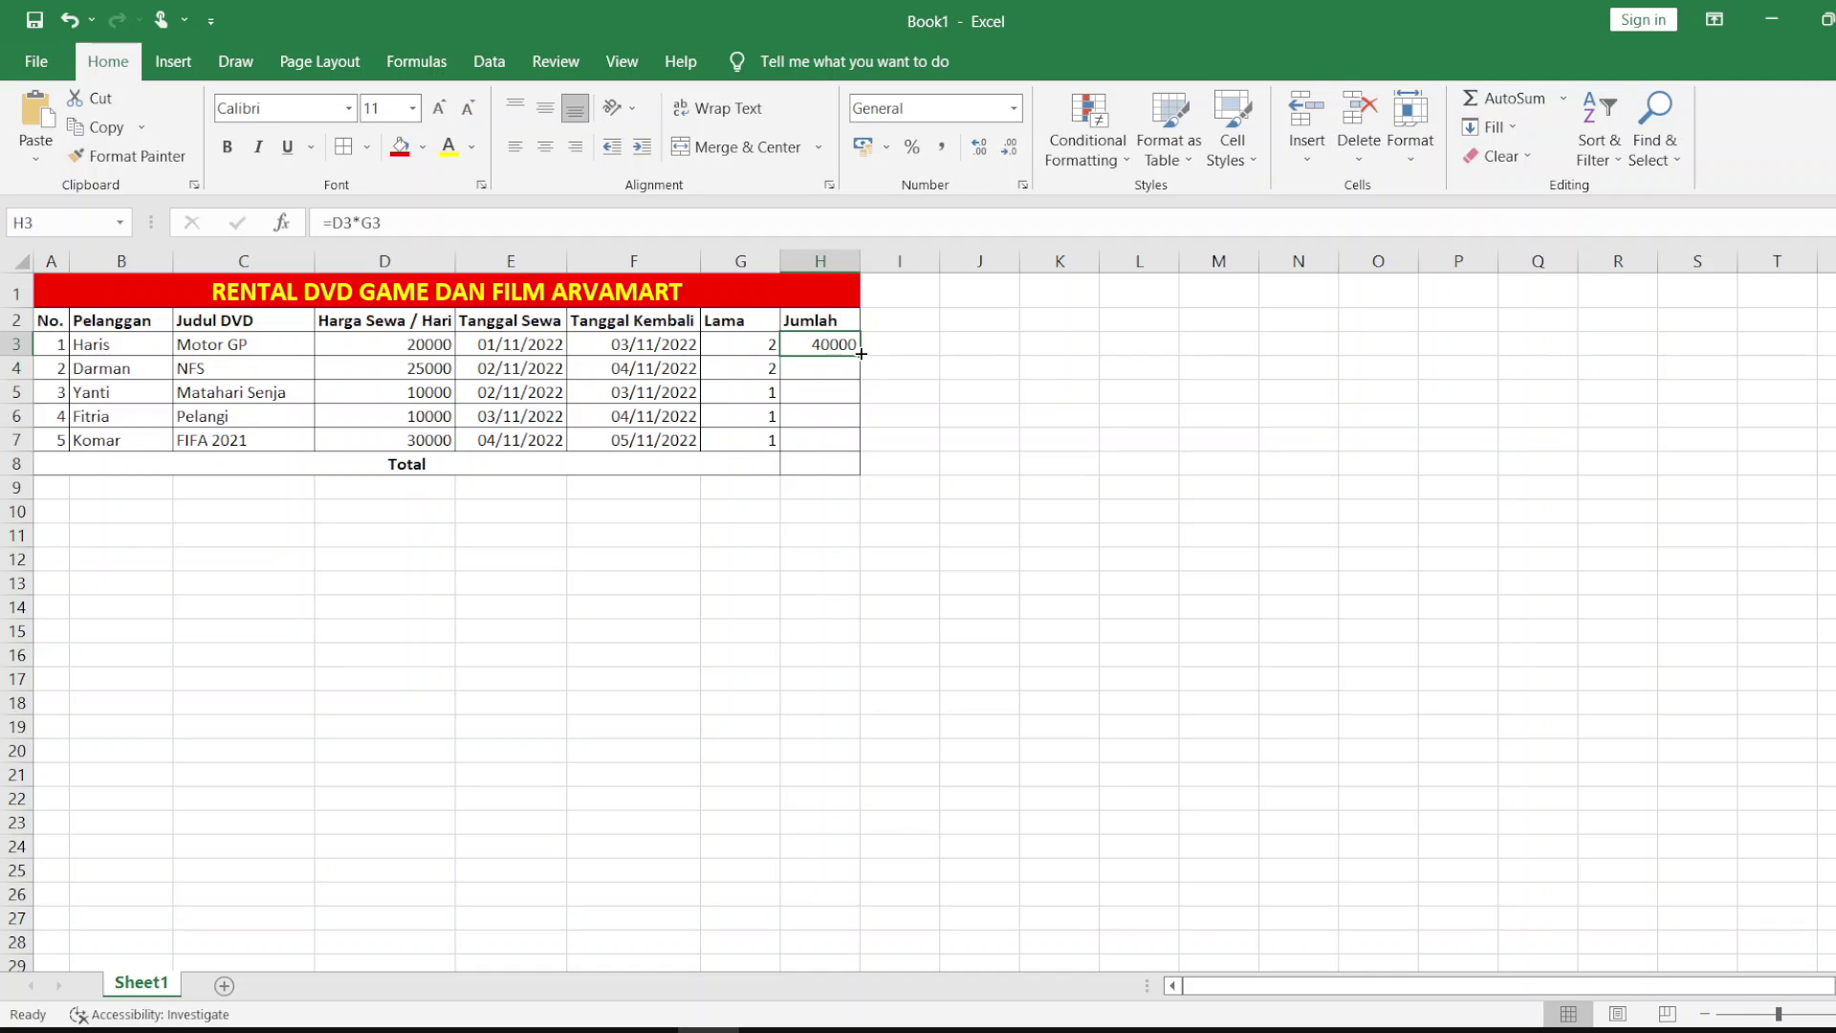
left_click_drag(860, 354, 852, 456)
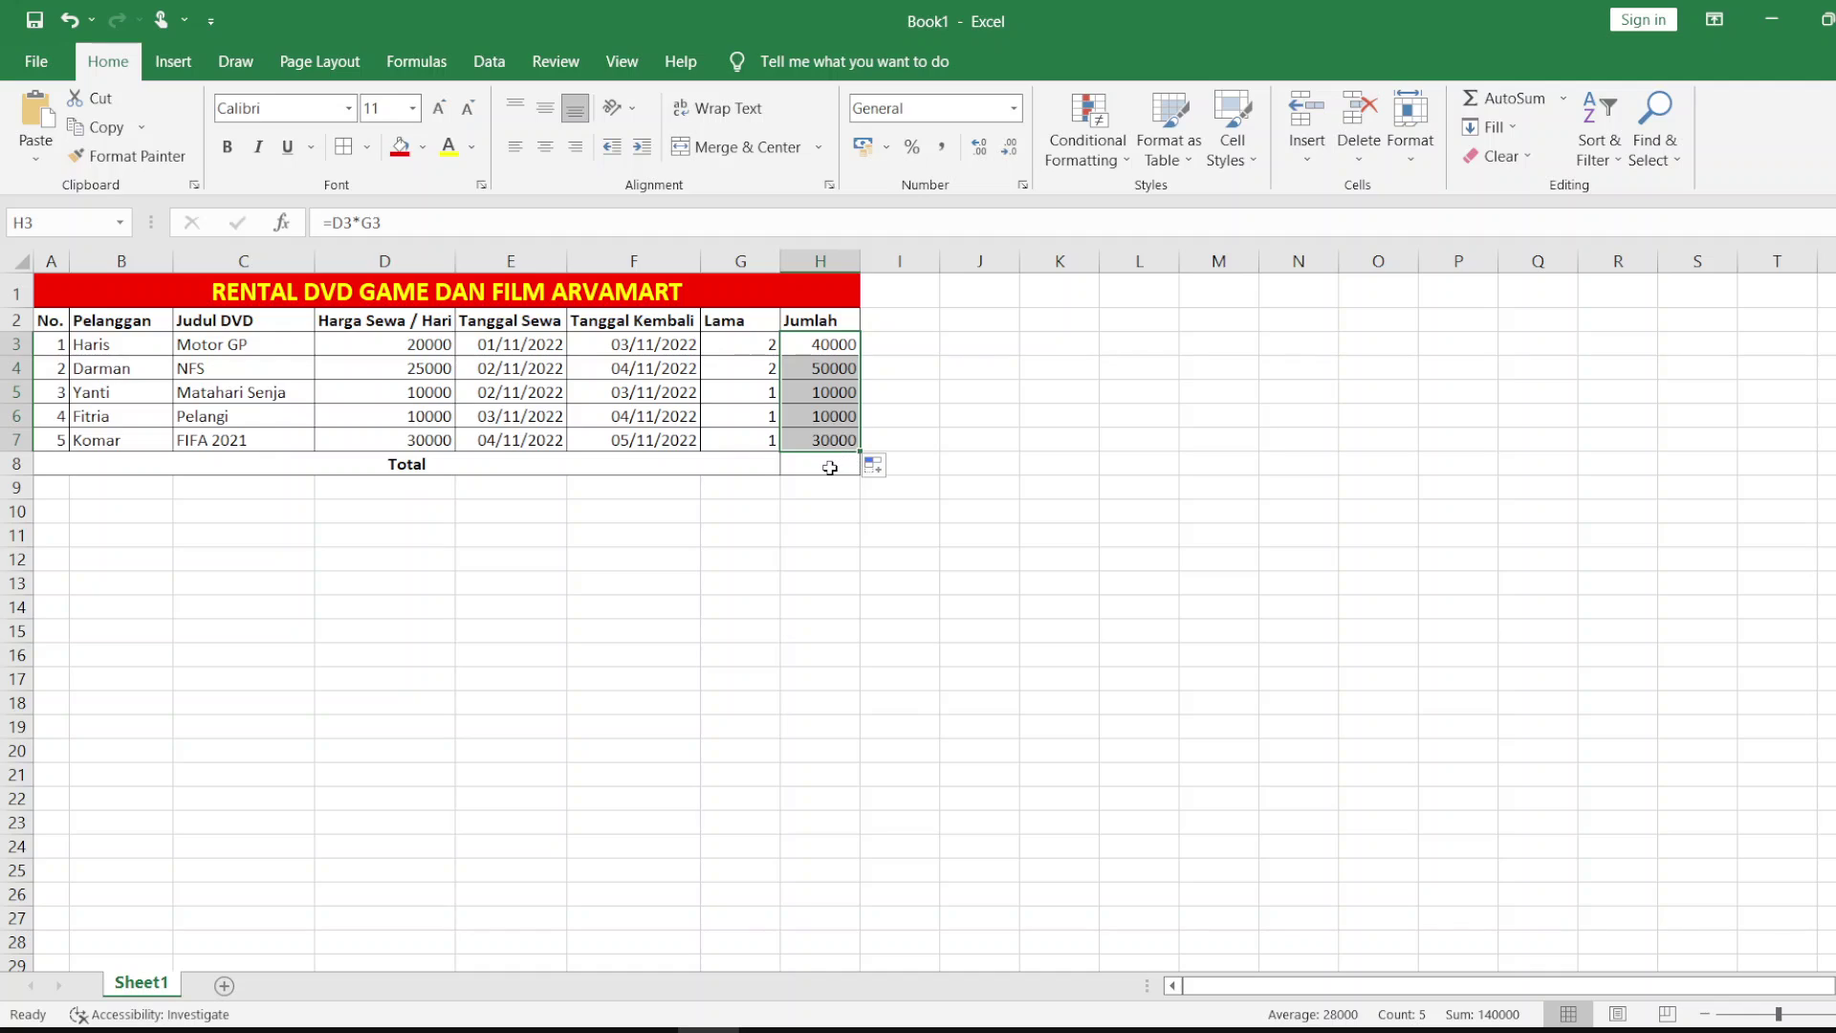
Step: Total the amounts in H8 by adding the individual cells with =H3+H4+H5+H6+H7
left_click(830, 468)
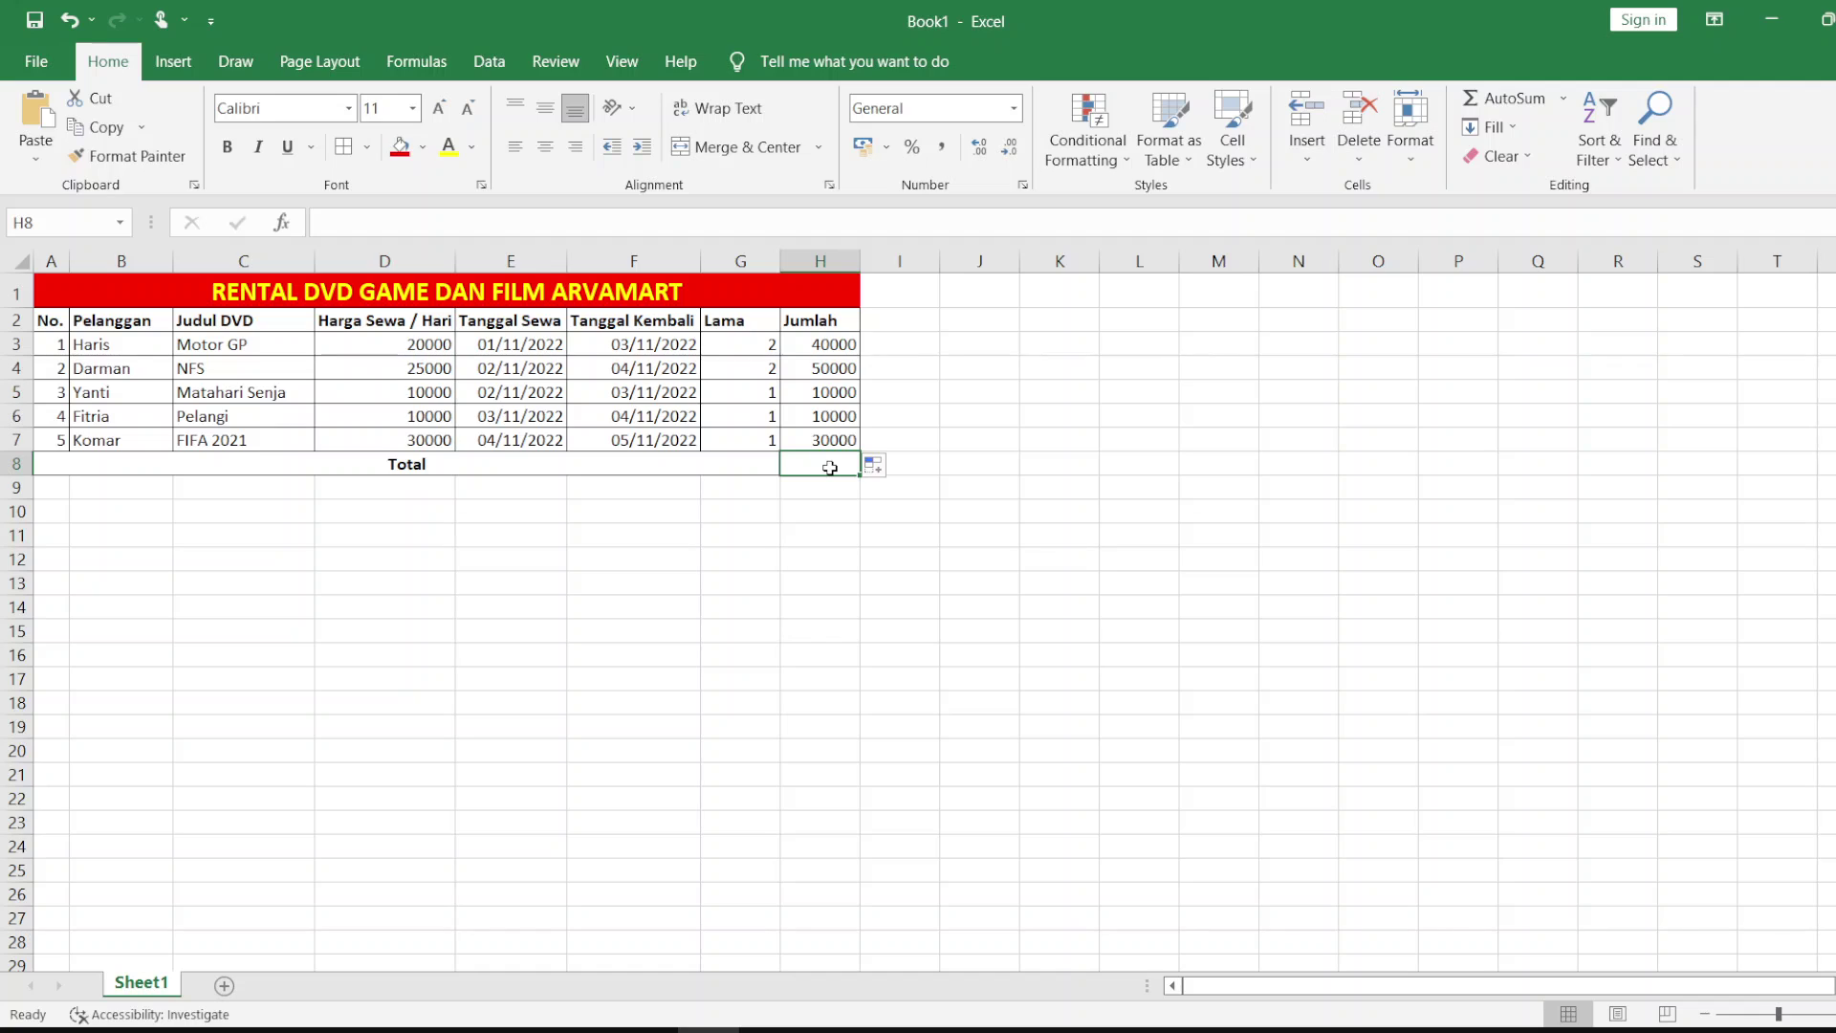
type("=")
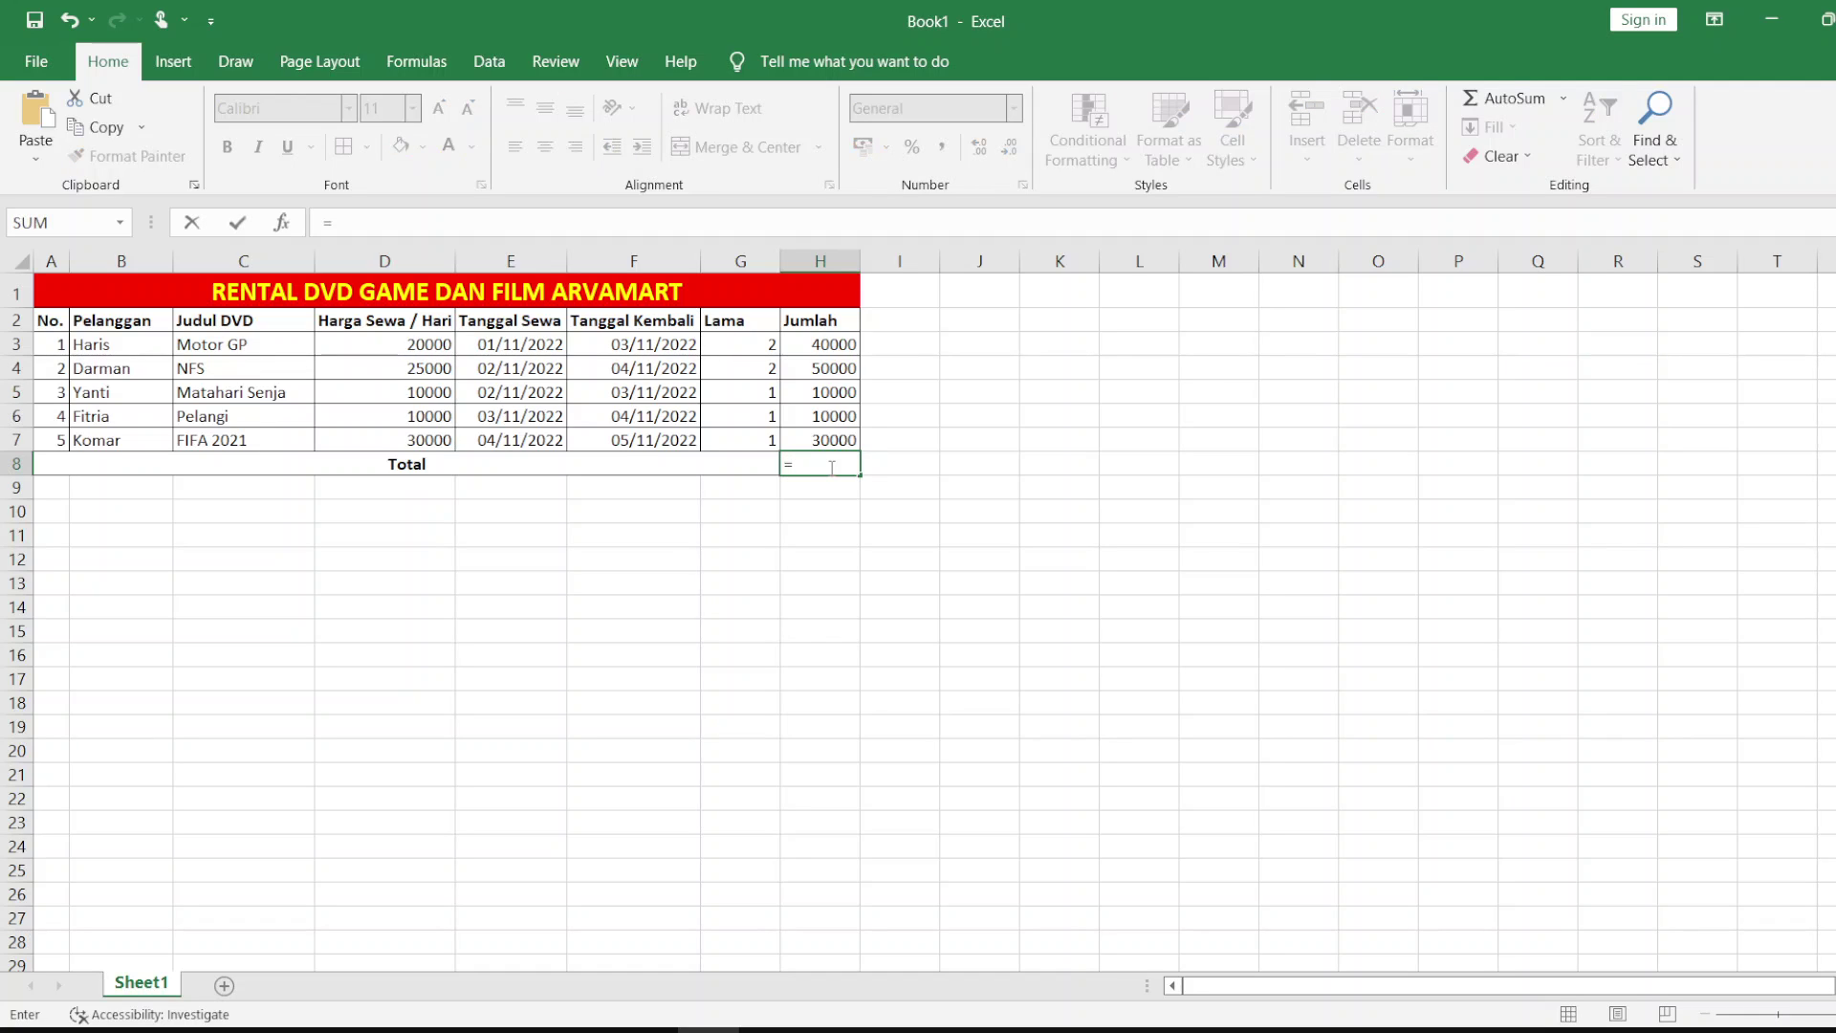
left_click(847, 351)
type("+")
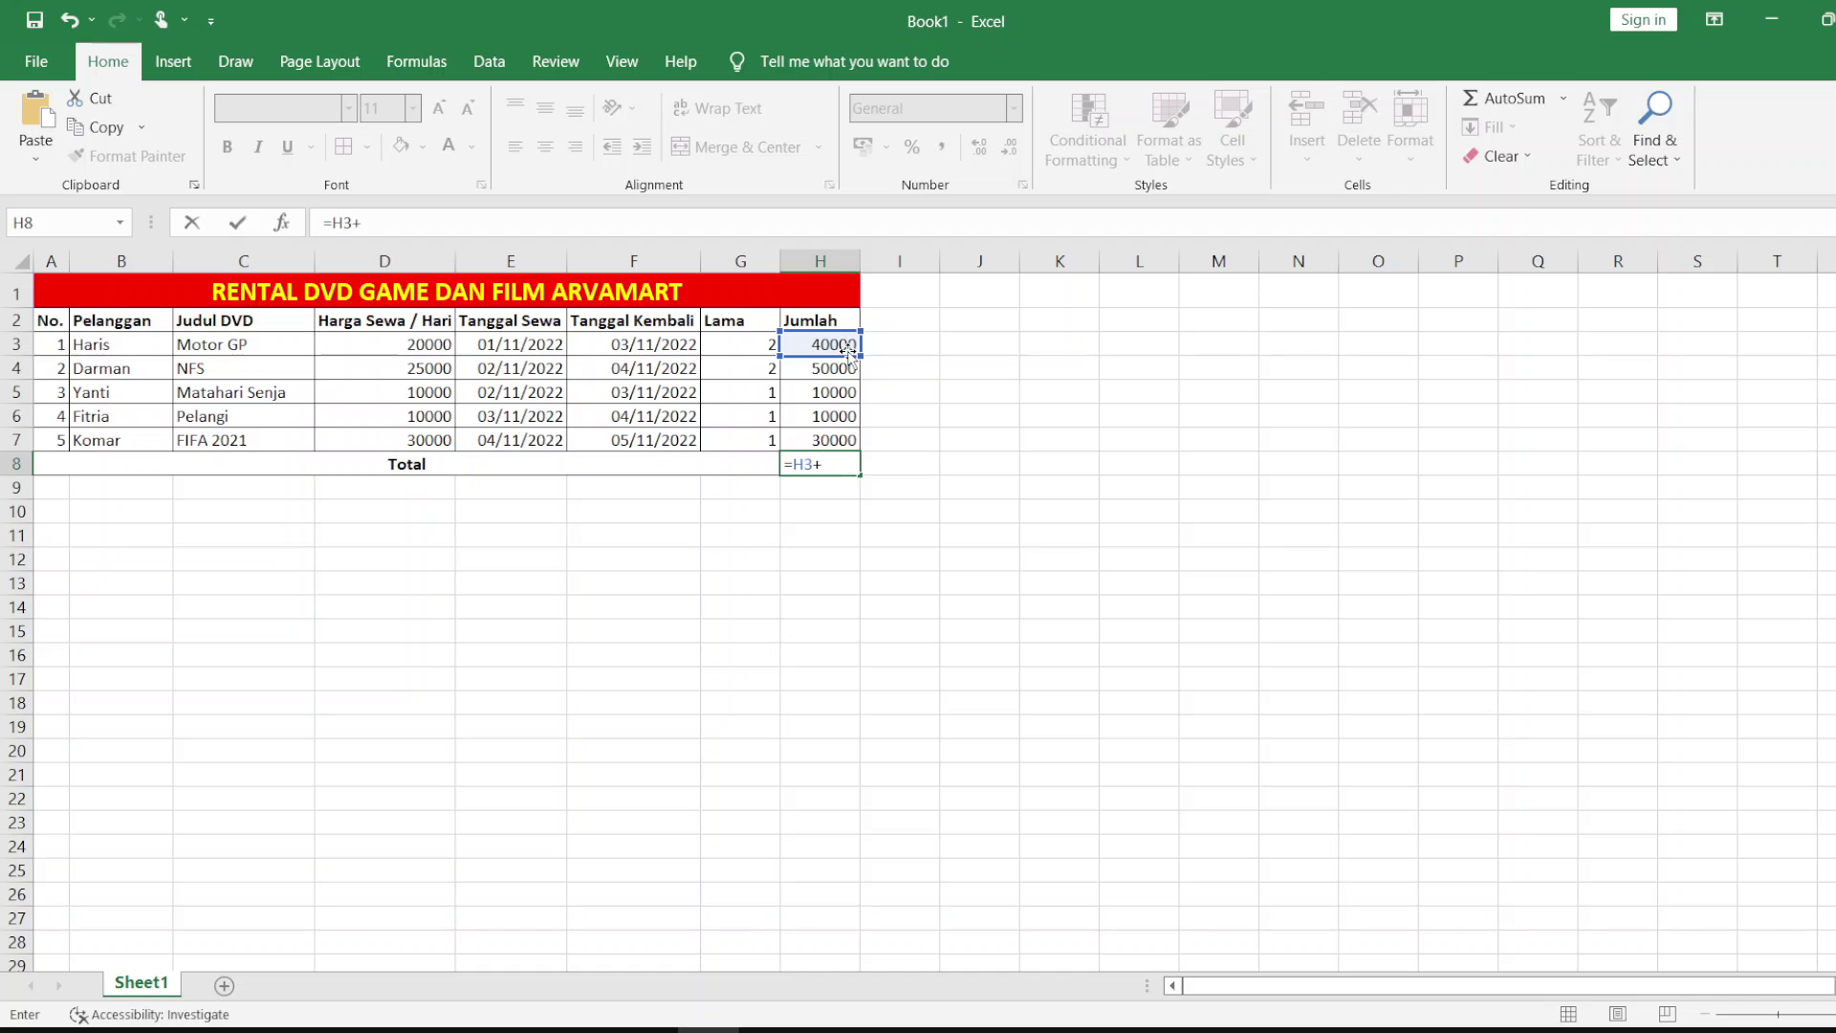
left_click(850, 368)
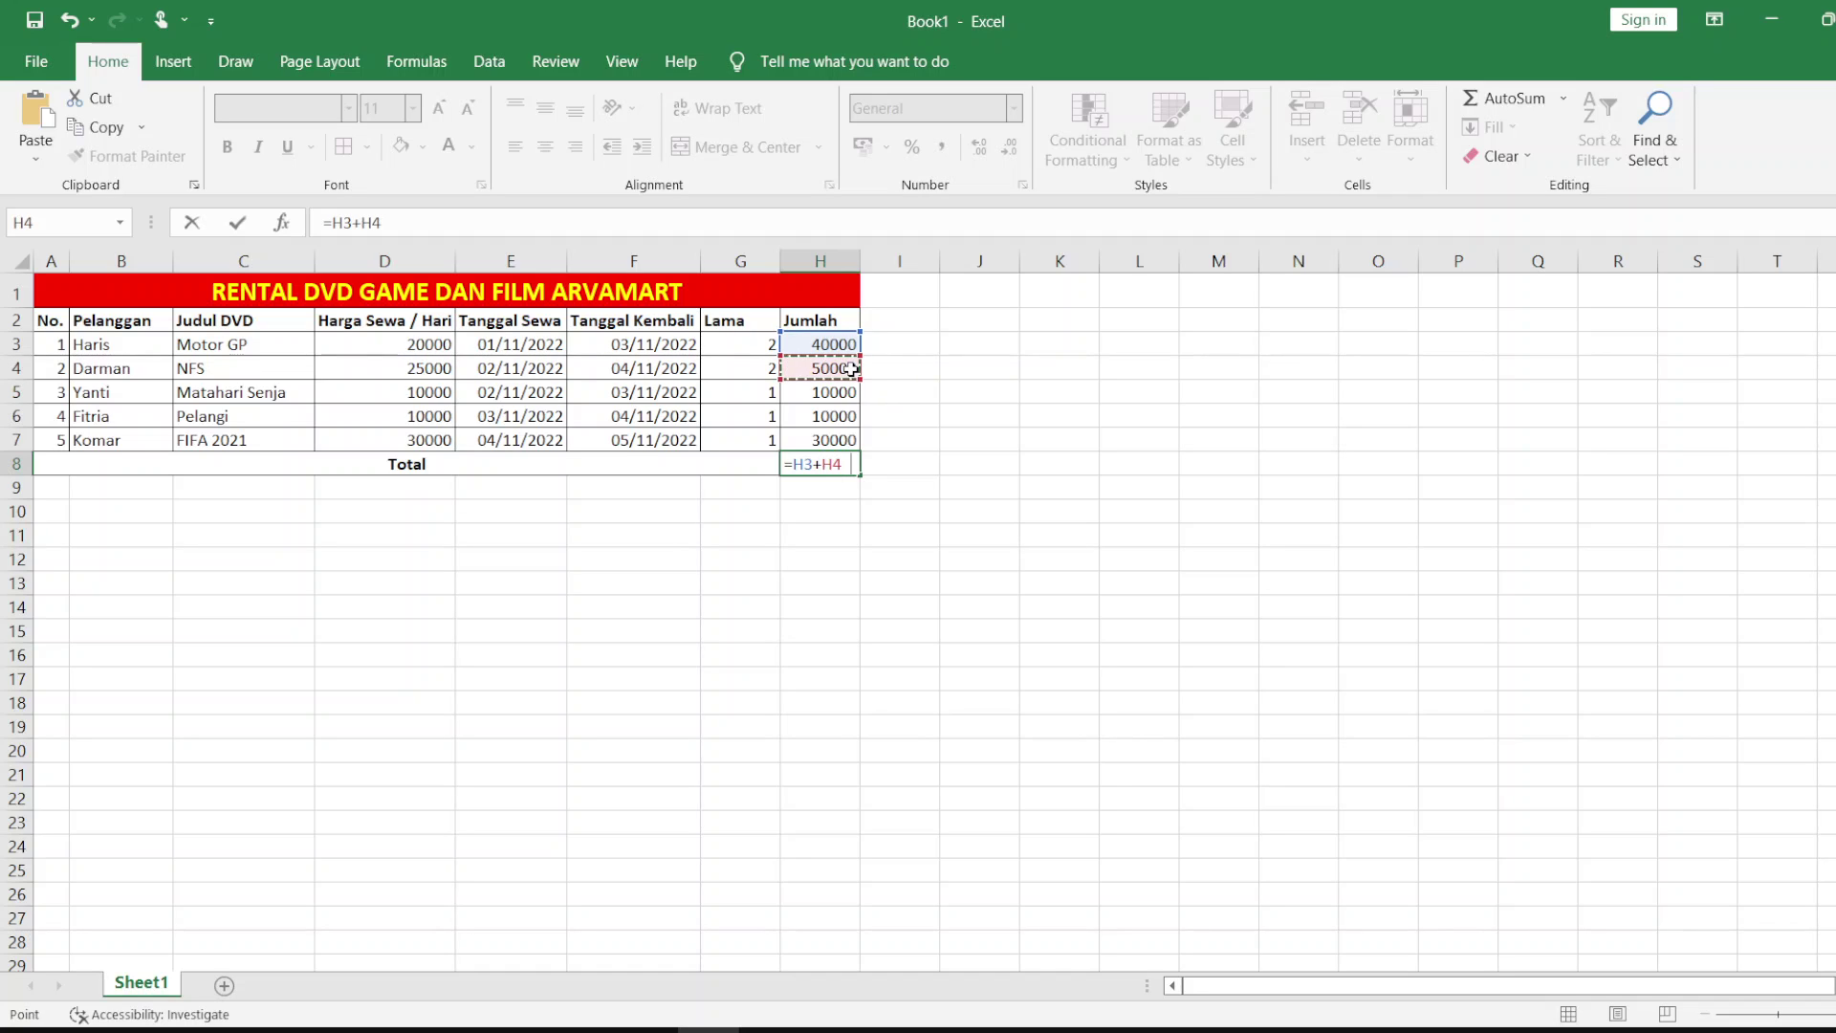
type("+")
left_click(845, 396)
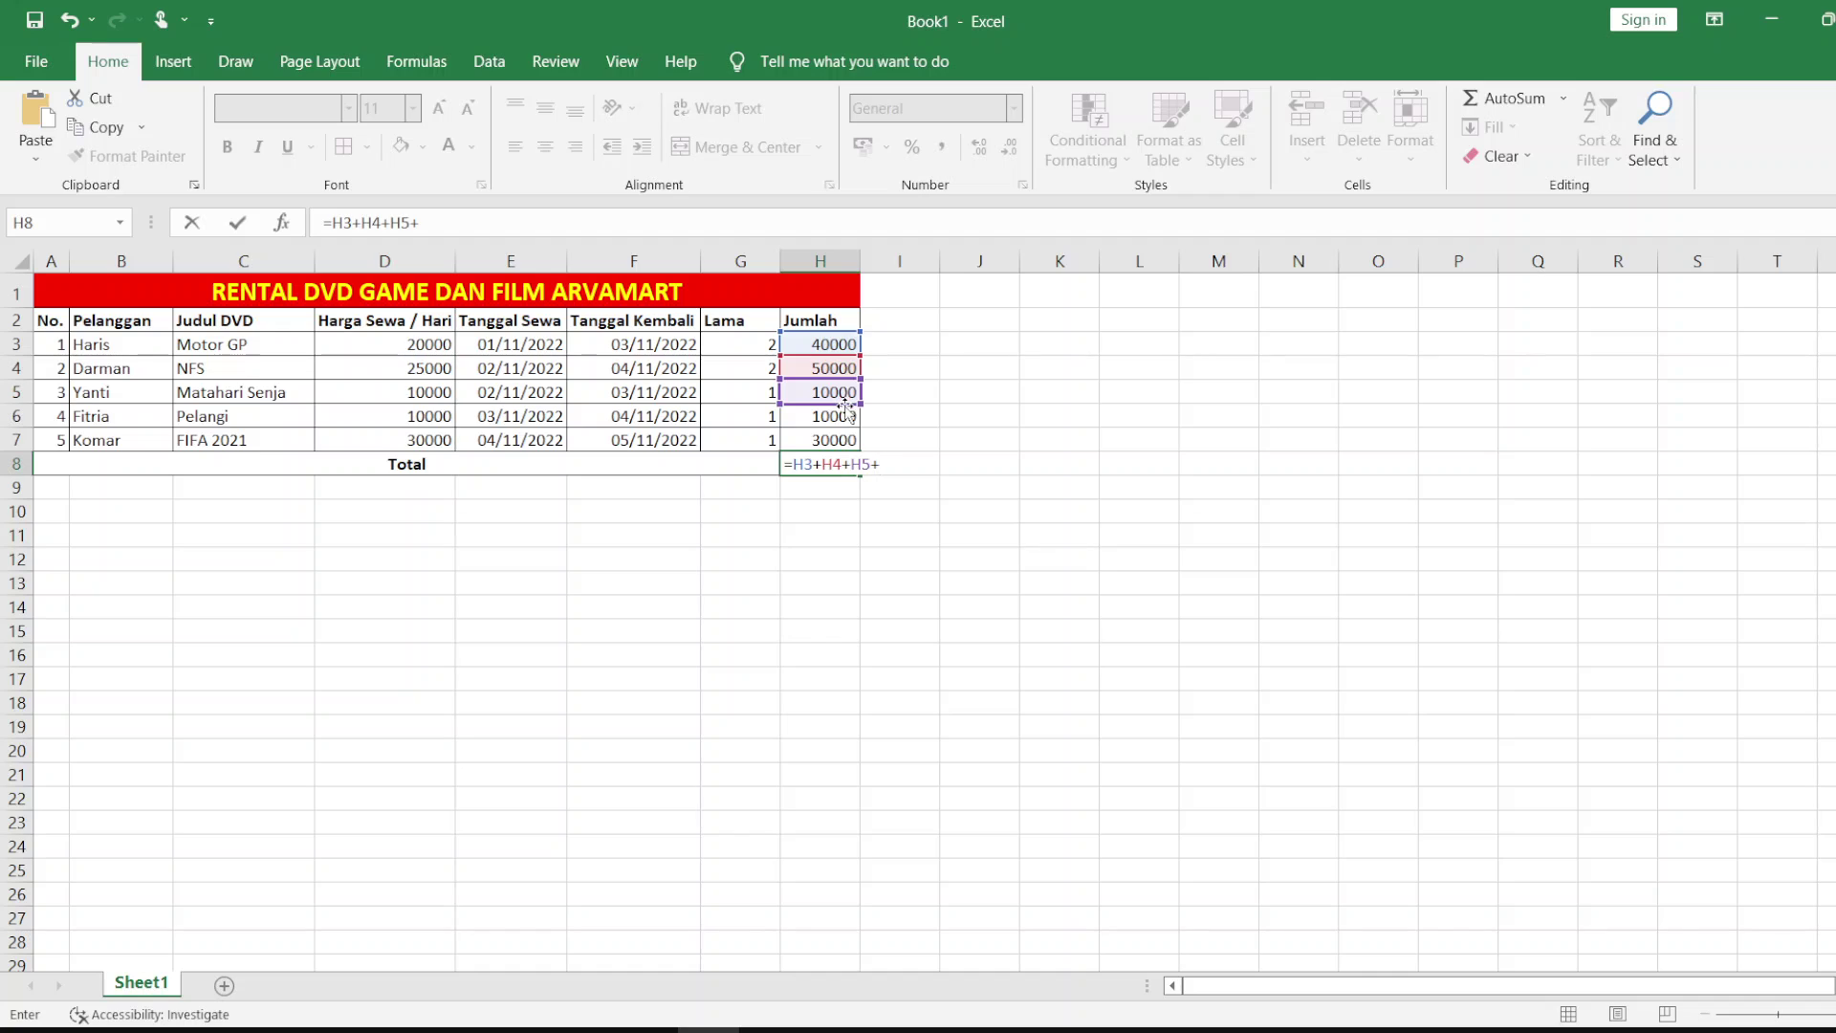
type("+")
left_click(846, 413)
type("+")
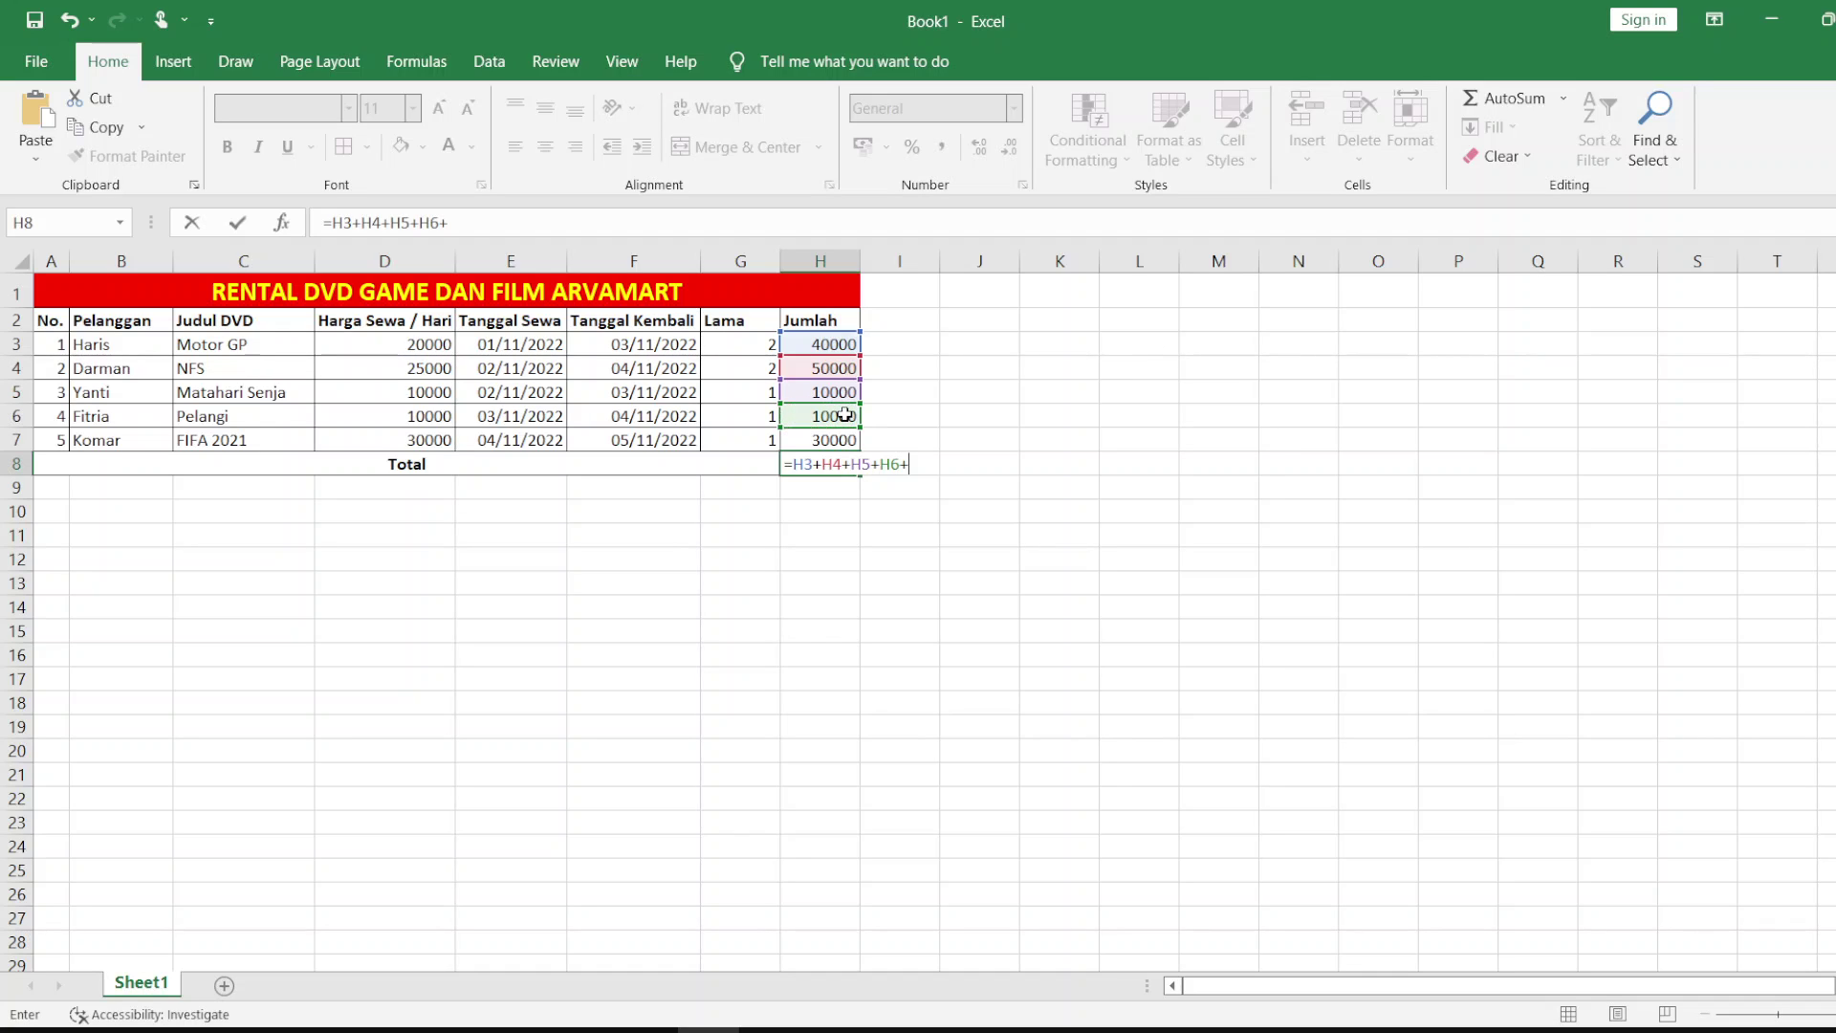
left_click(843, 440)
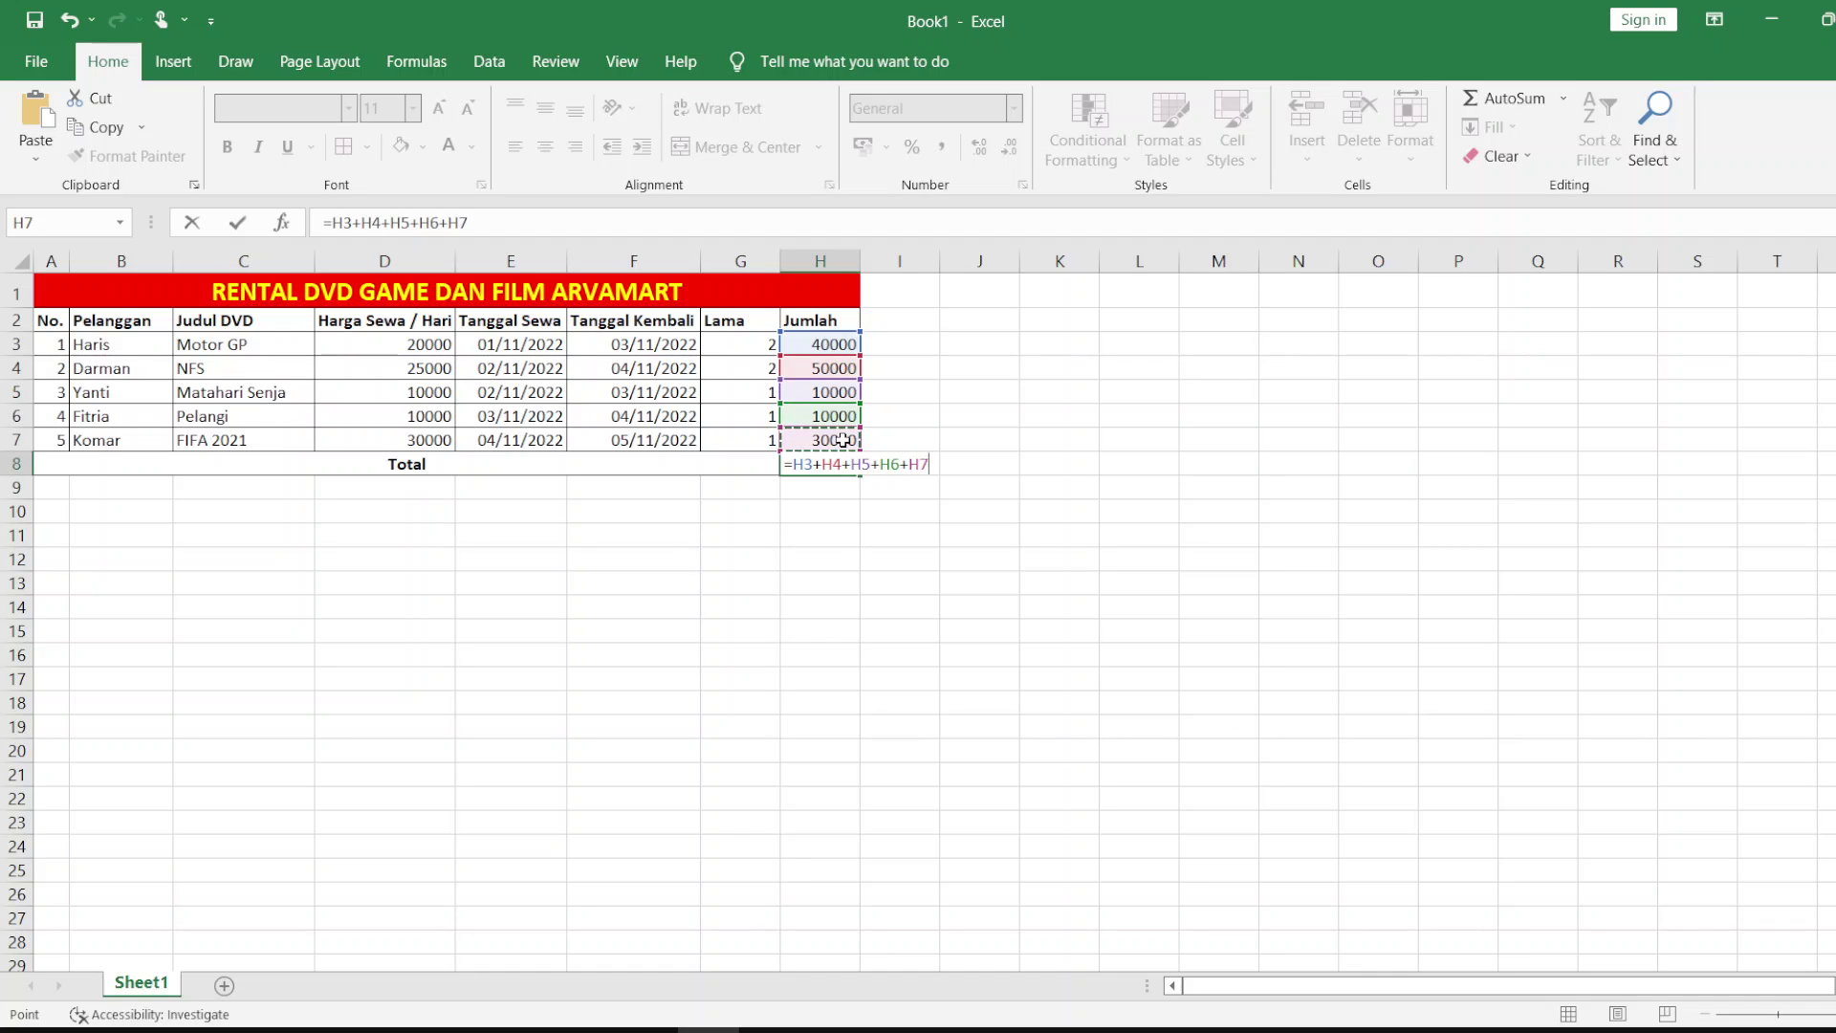
key("Return")
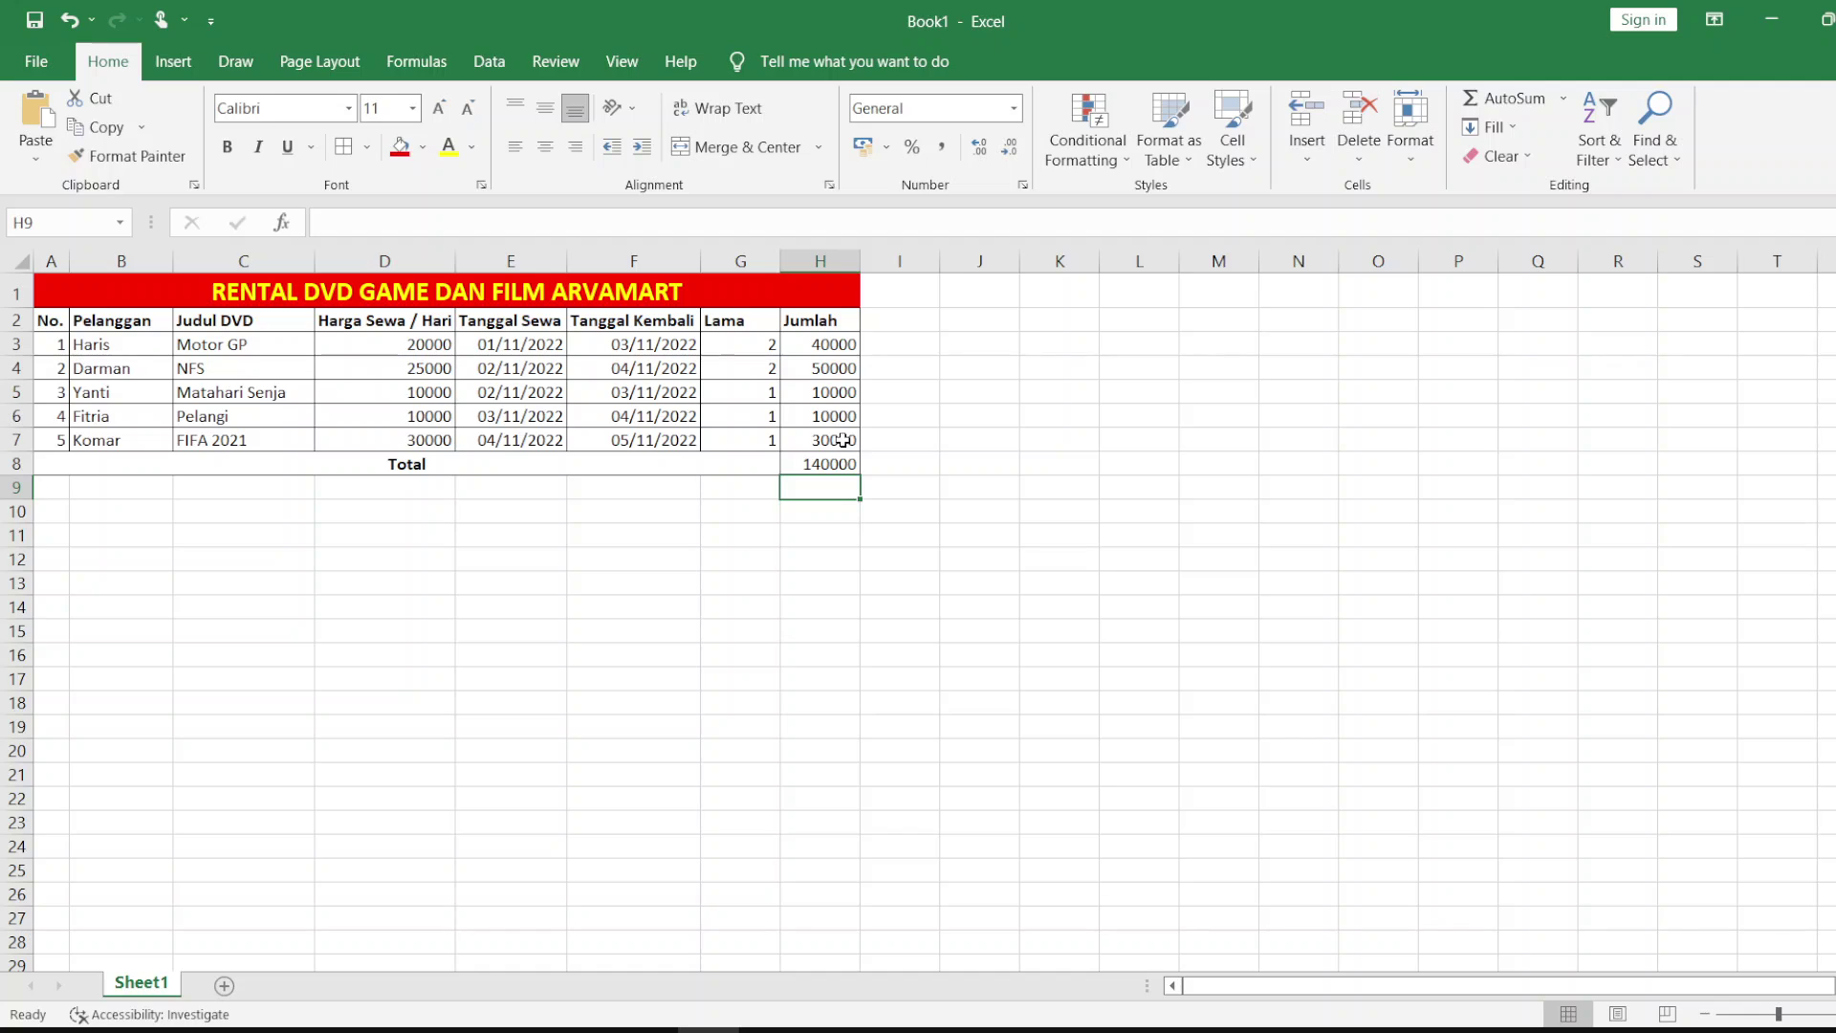
Step: Clear the cell-by-cell addition formula from H8
left_click(752, 456)
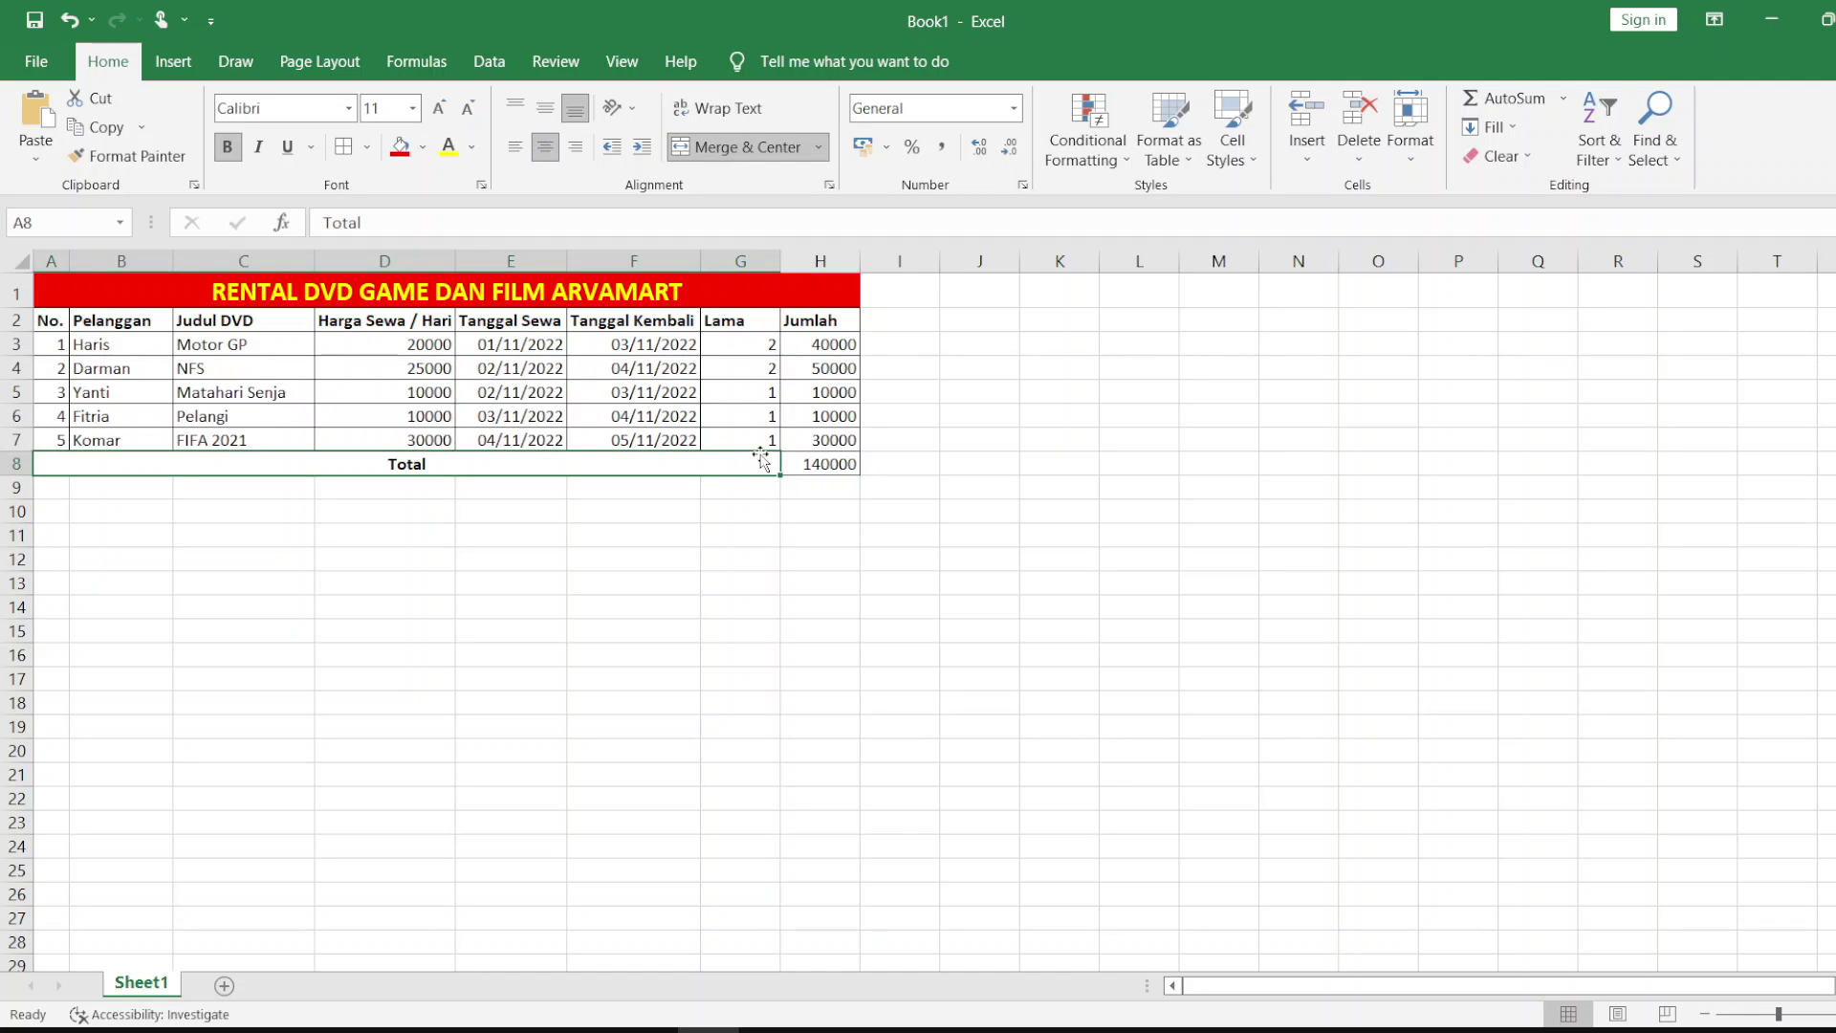
left_click(822, 460)
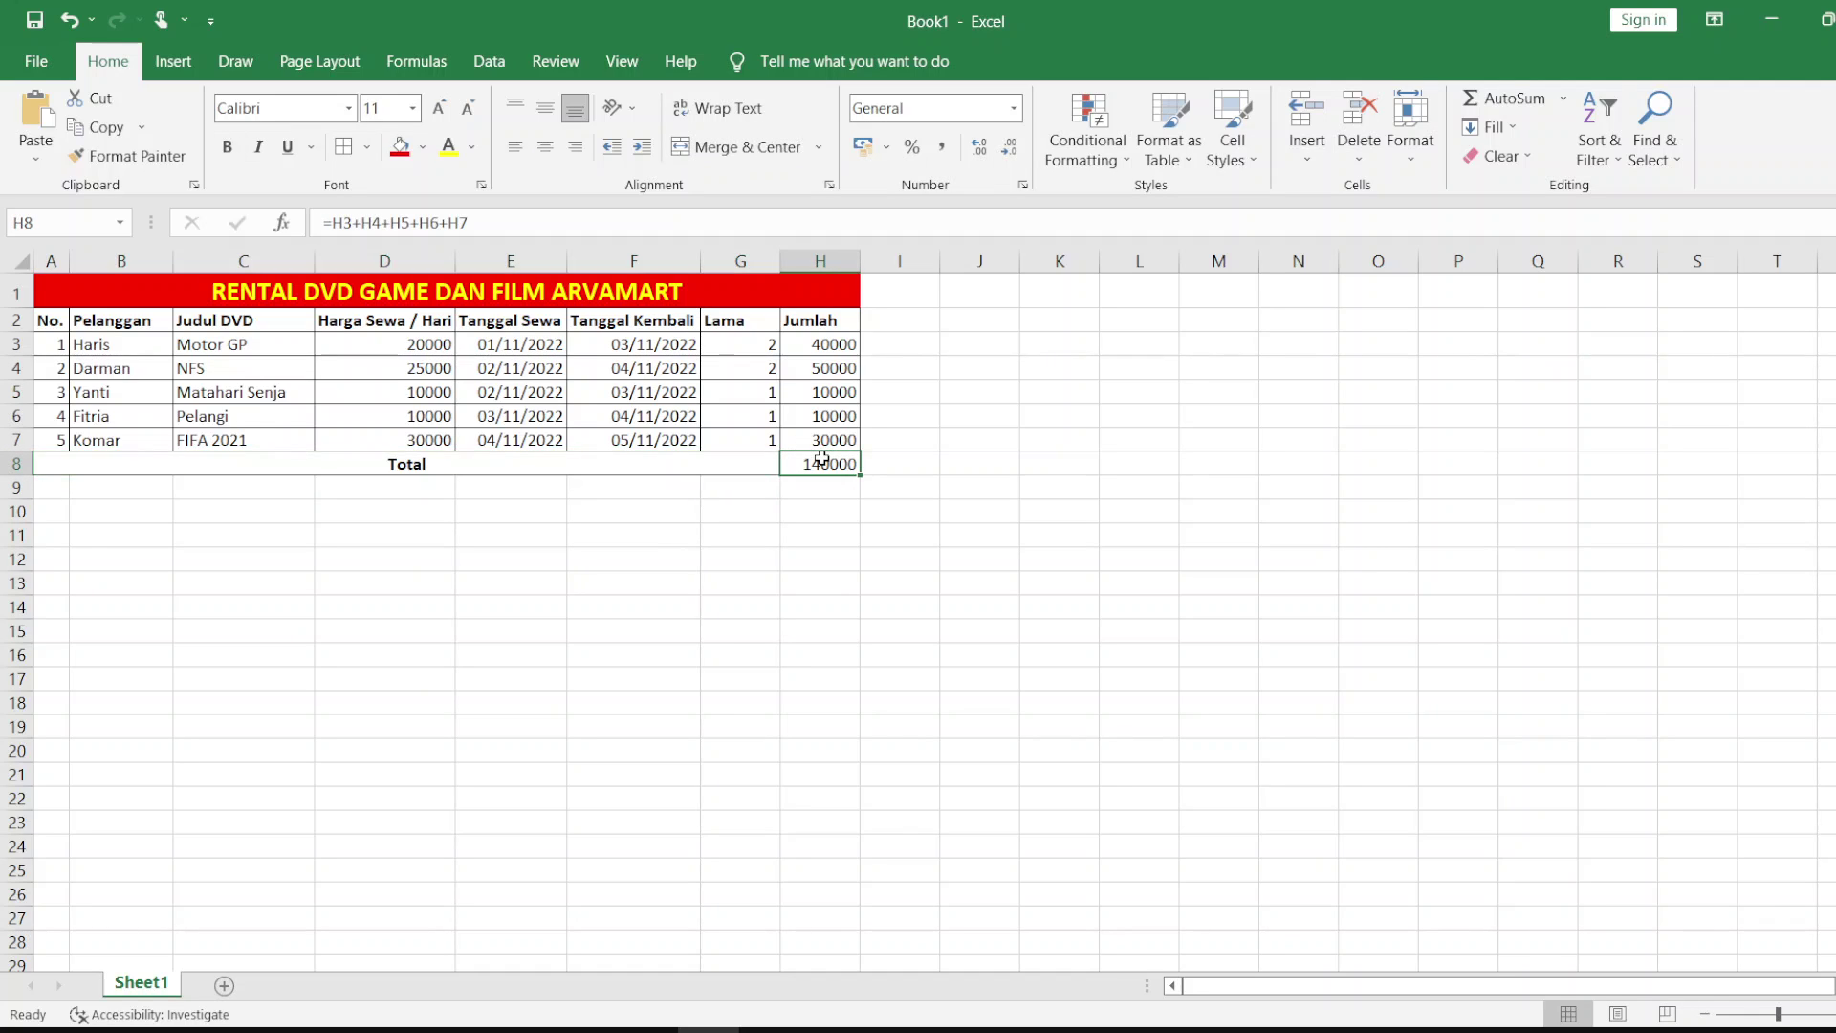
double_click(822, 459)
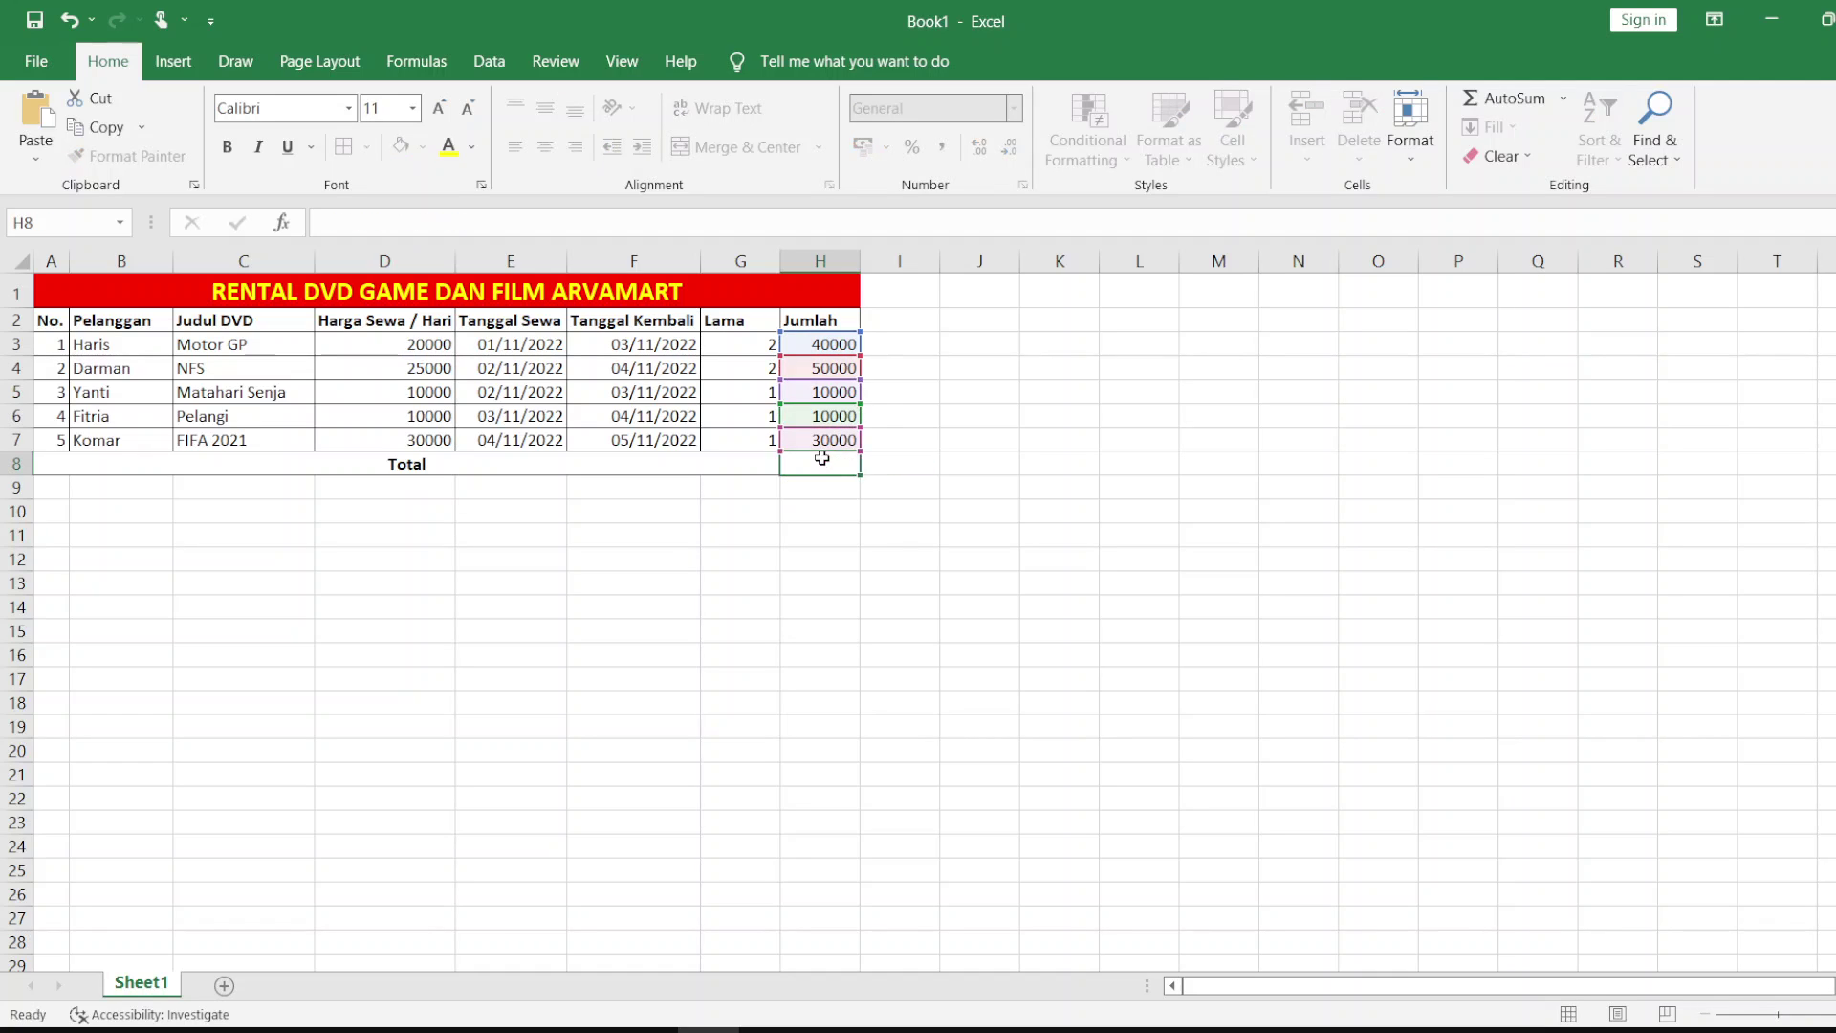
key("Return")
Step: Total the Jumlah column in H8 with the formula =SUM(H3:H7)
left_click(822, 463)
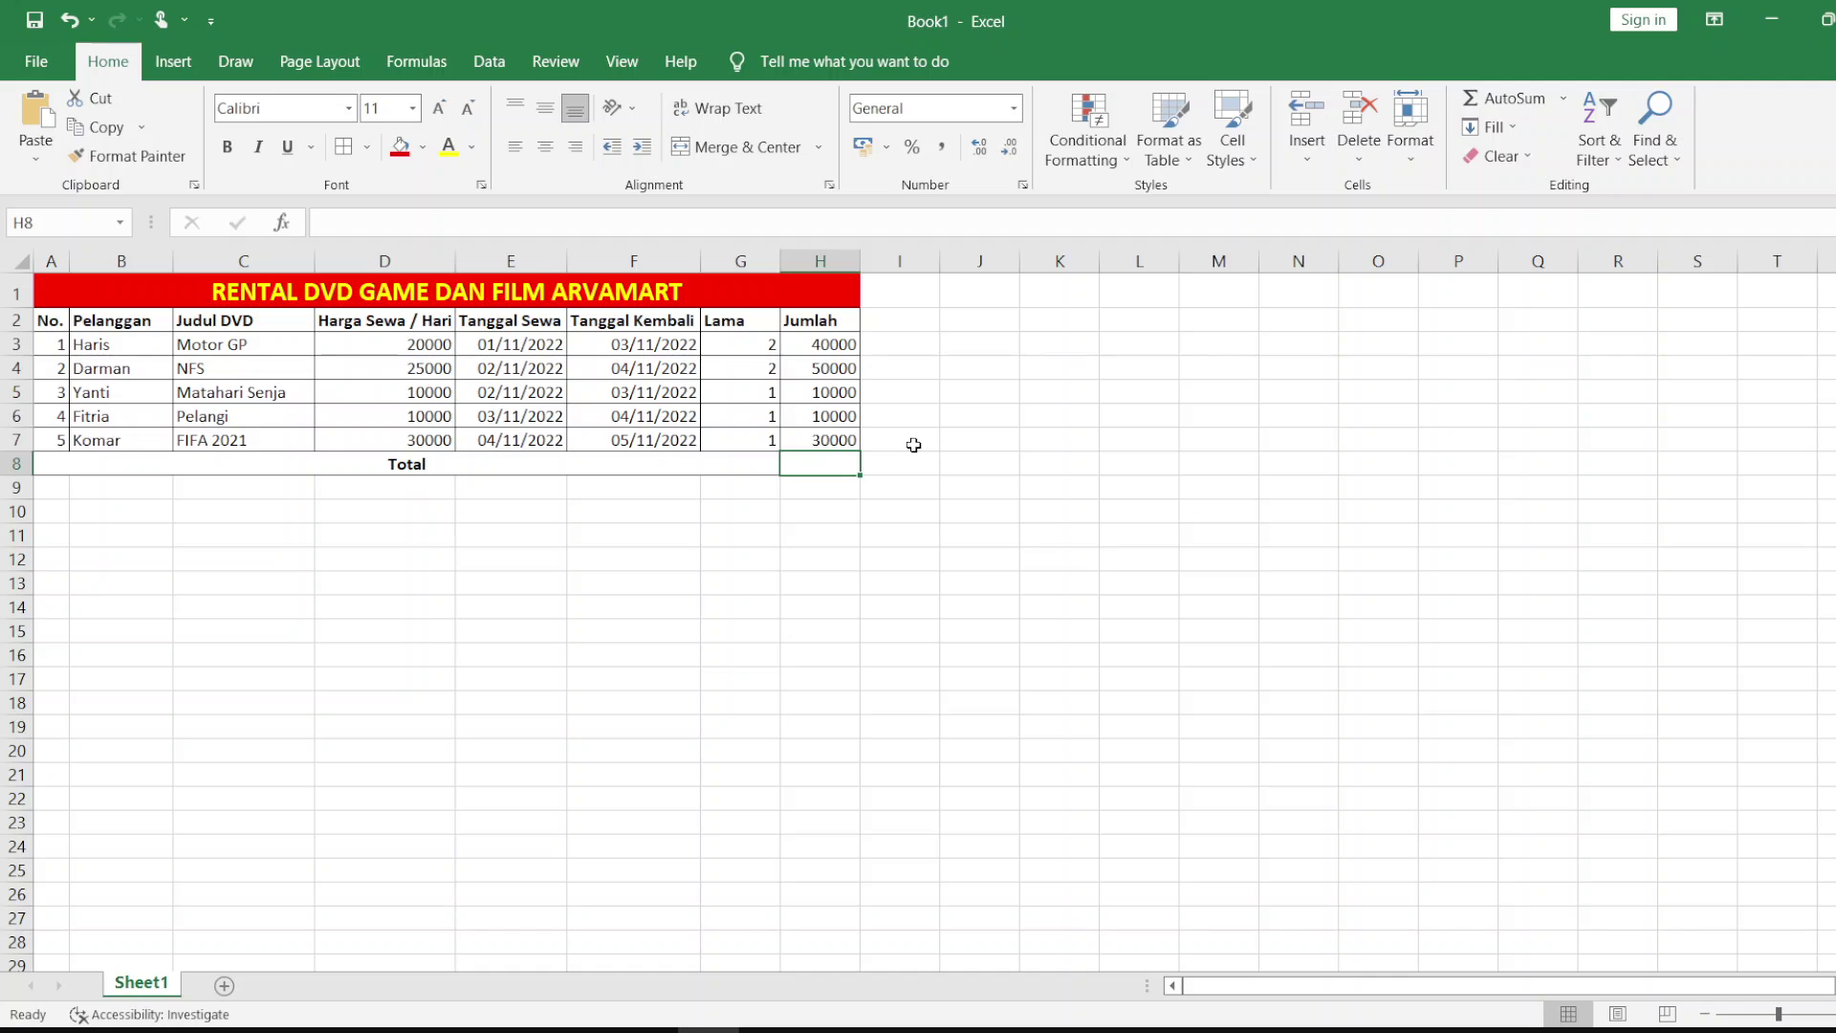
type("=")
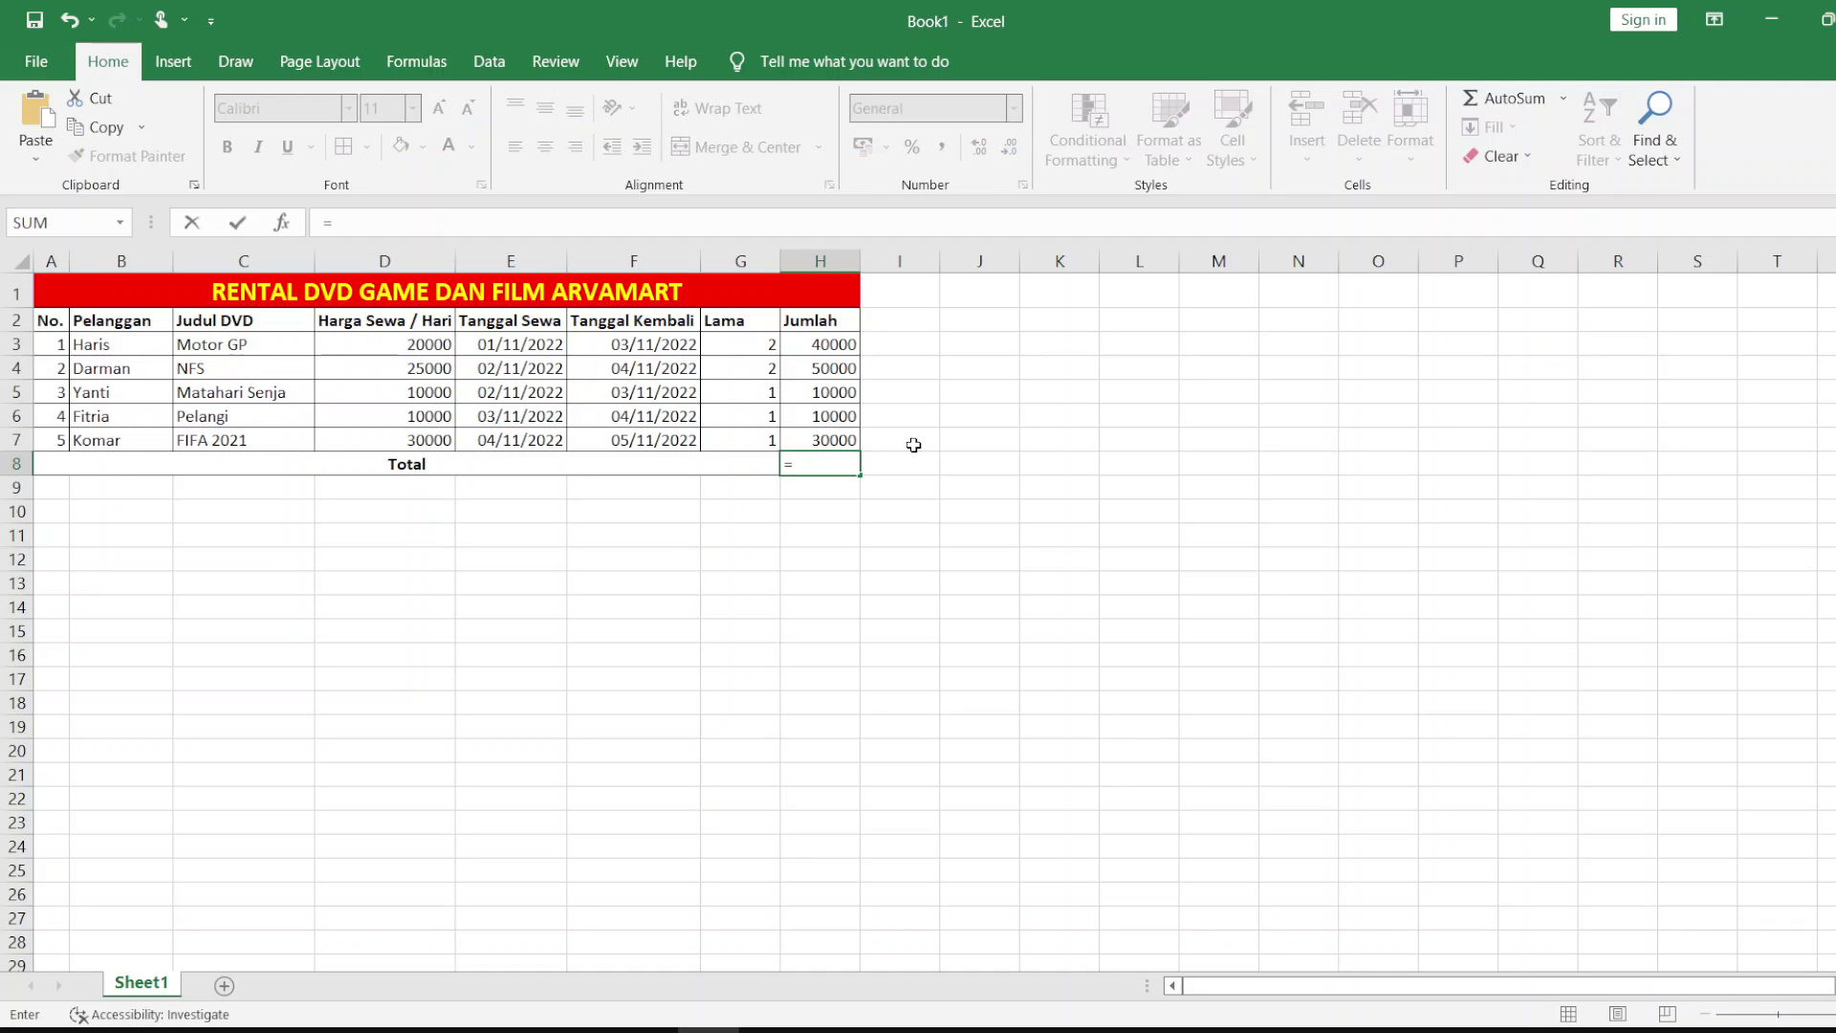
type("SUM")
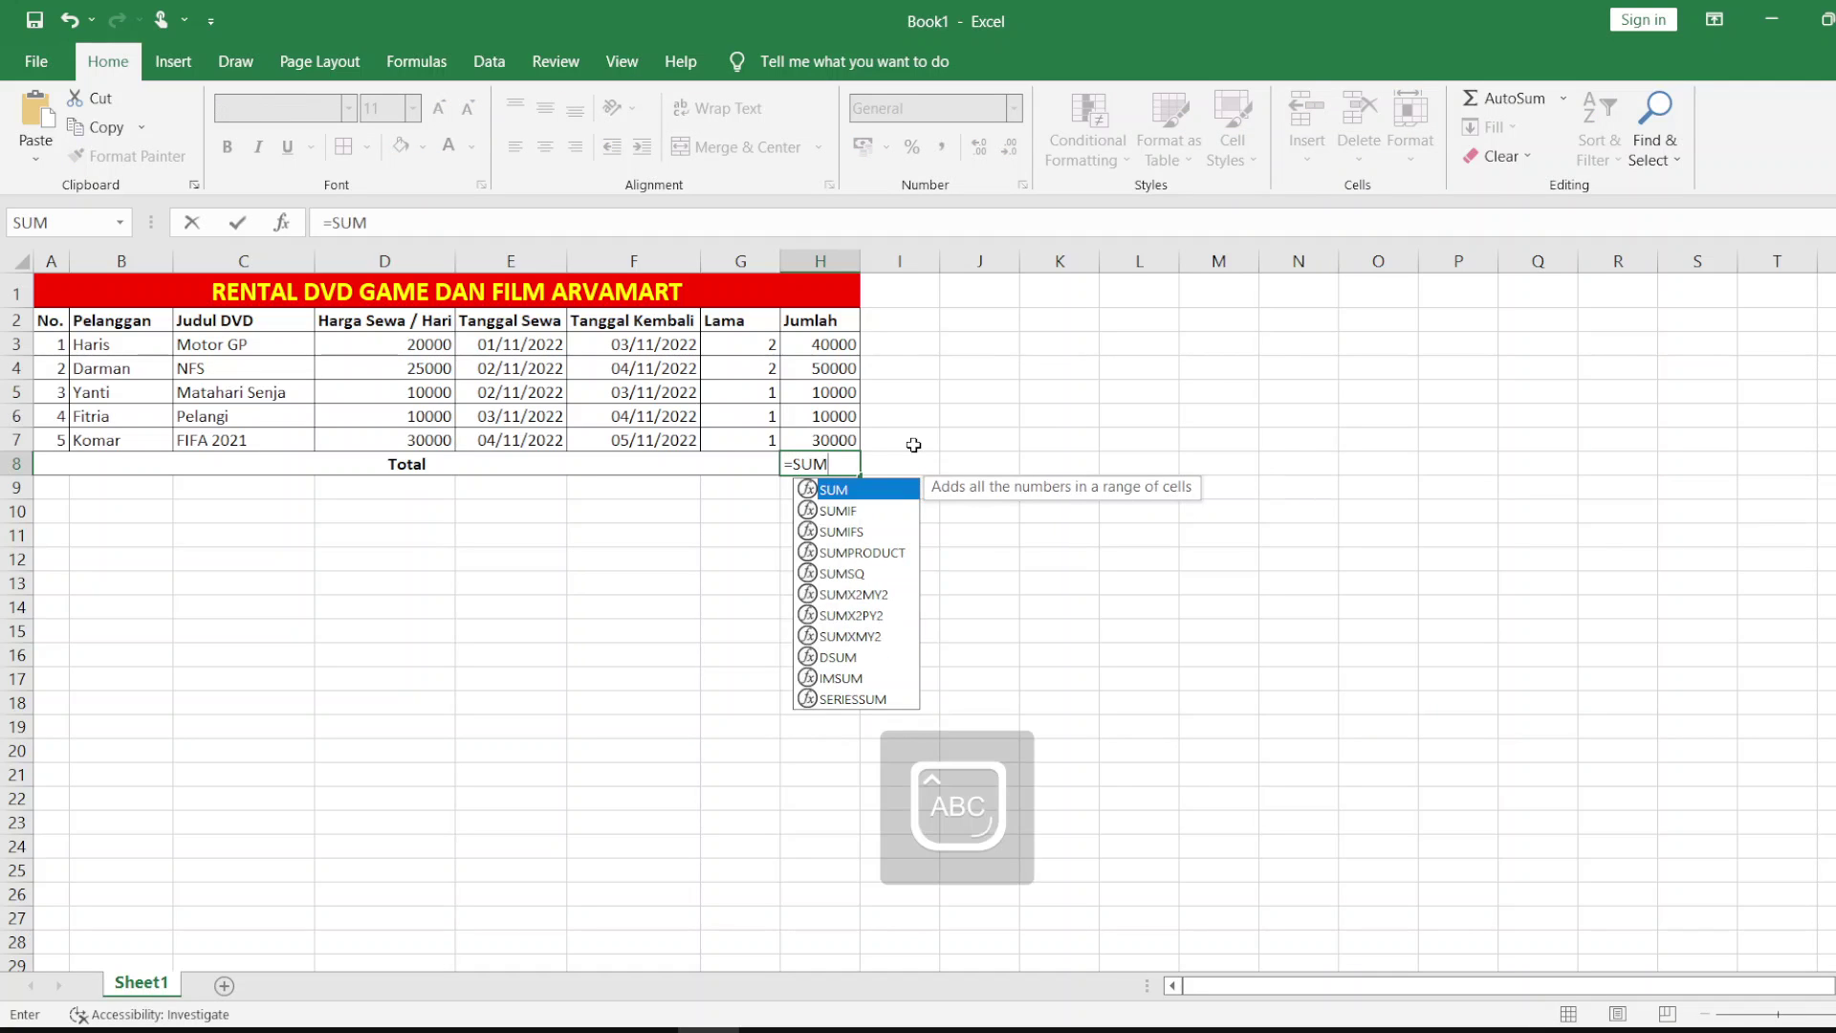
type("(")
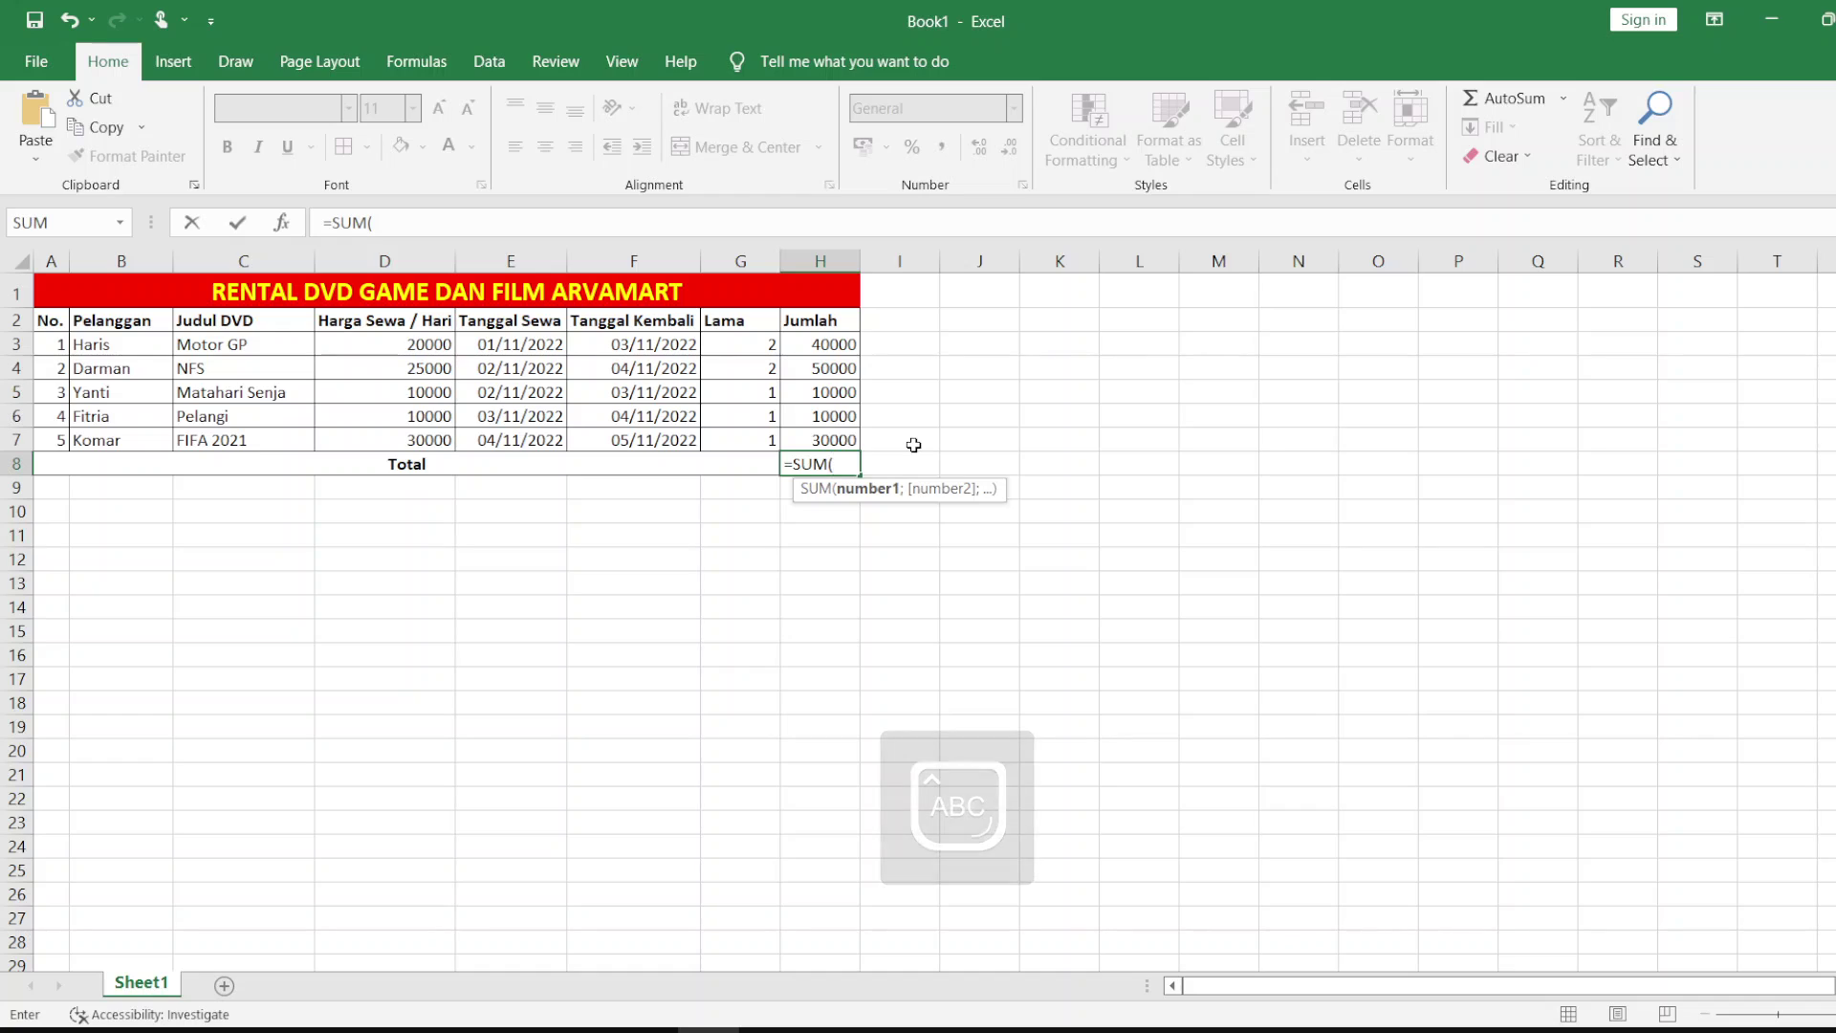
left_click_drag(847, 347, 847, 436)
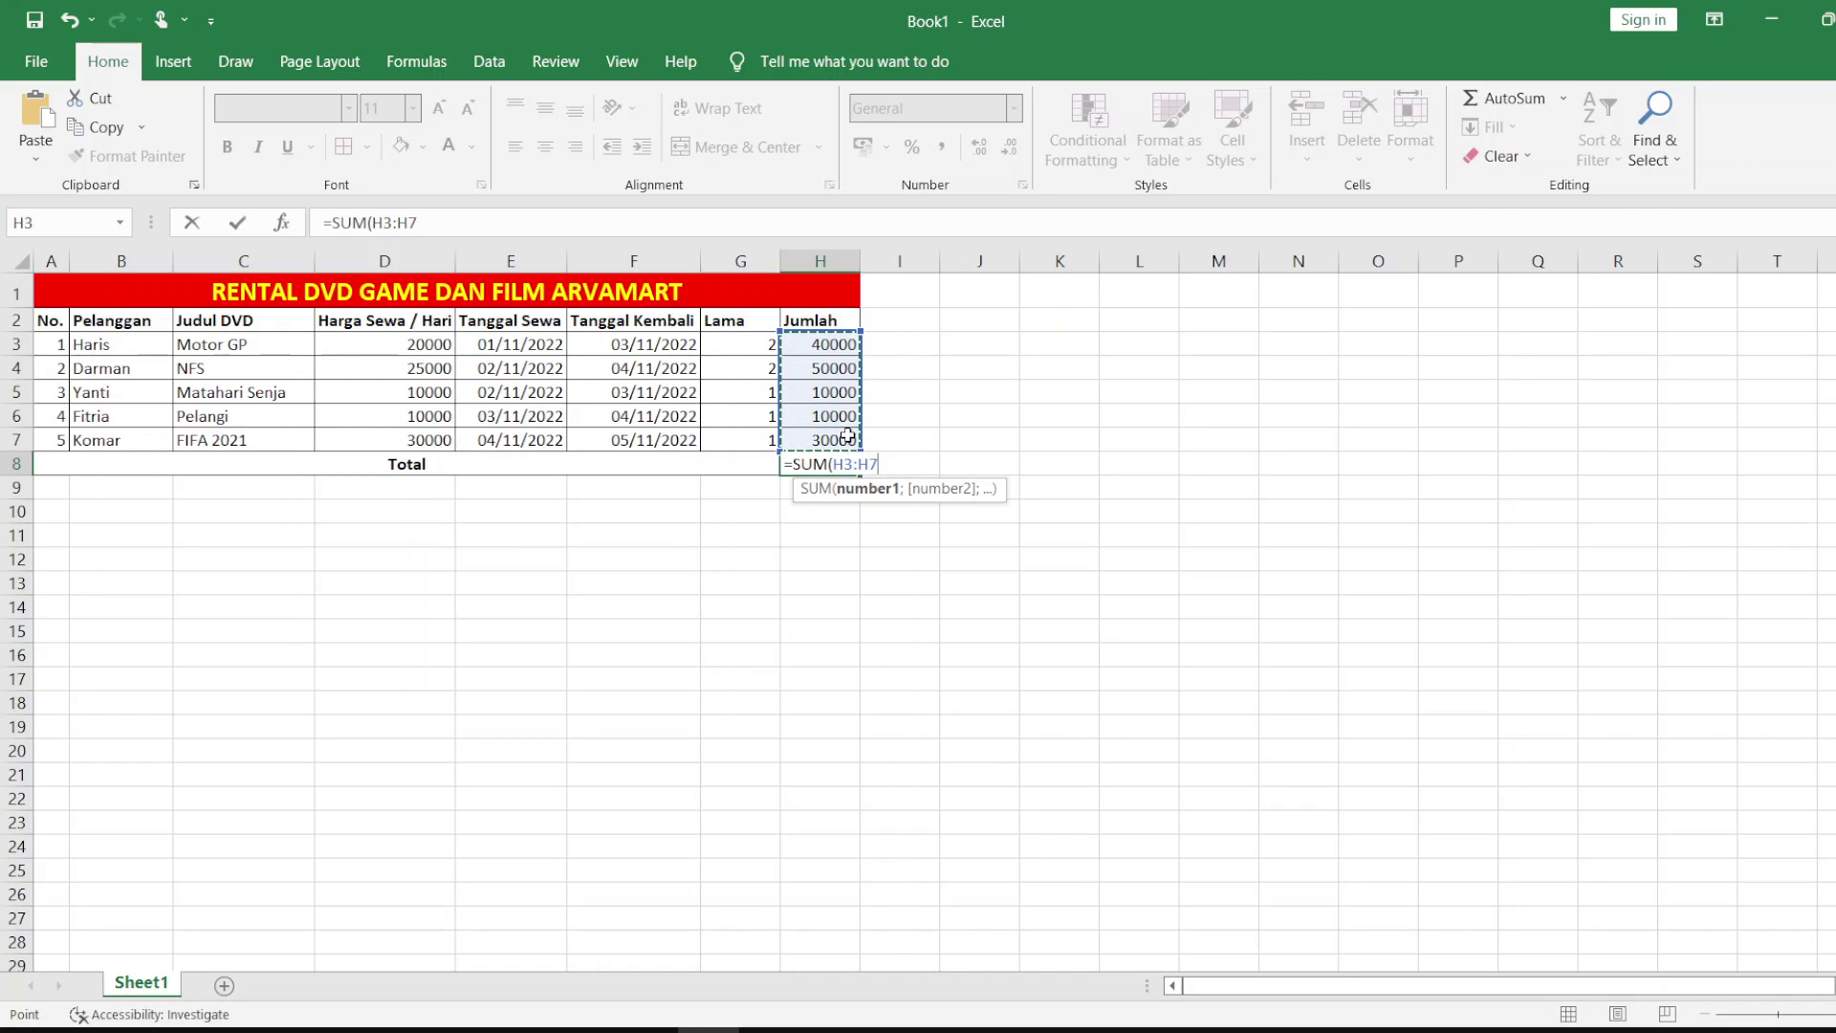
type(")")
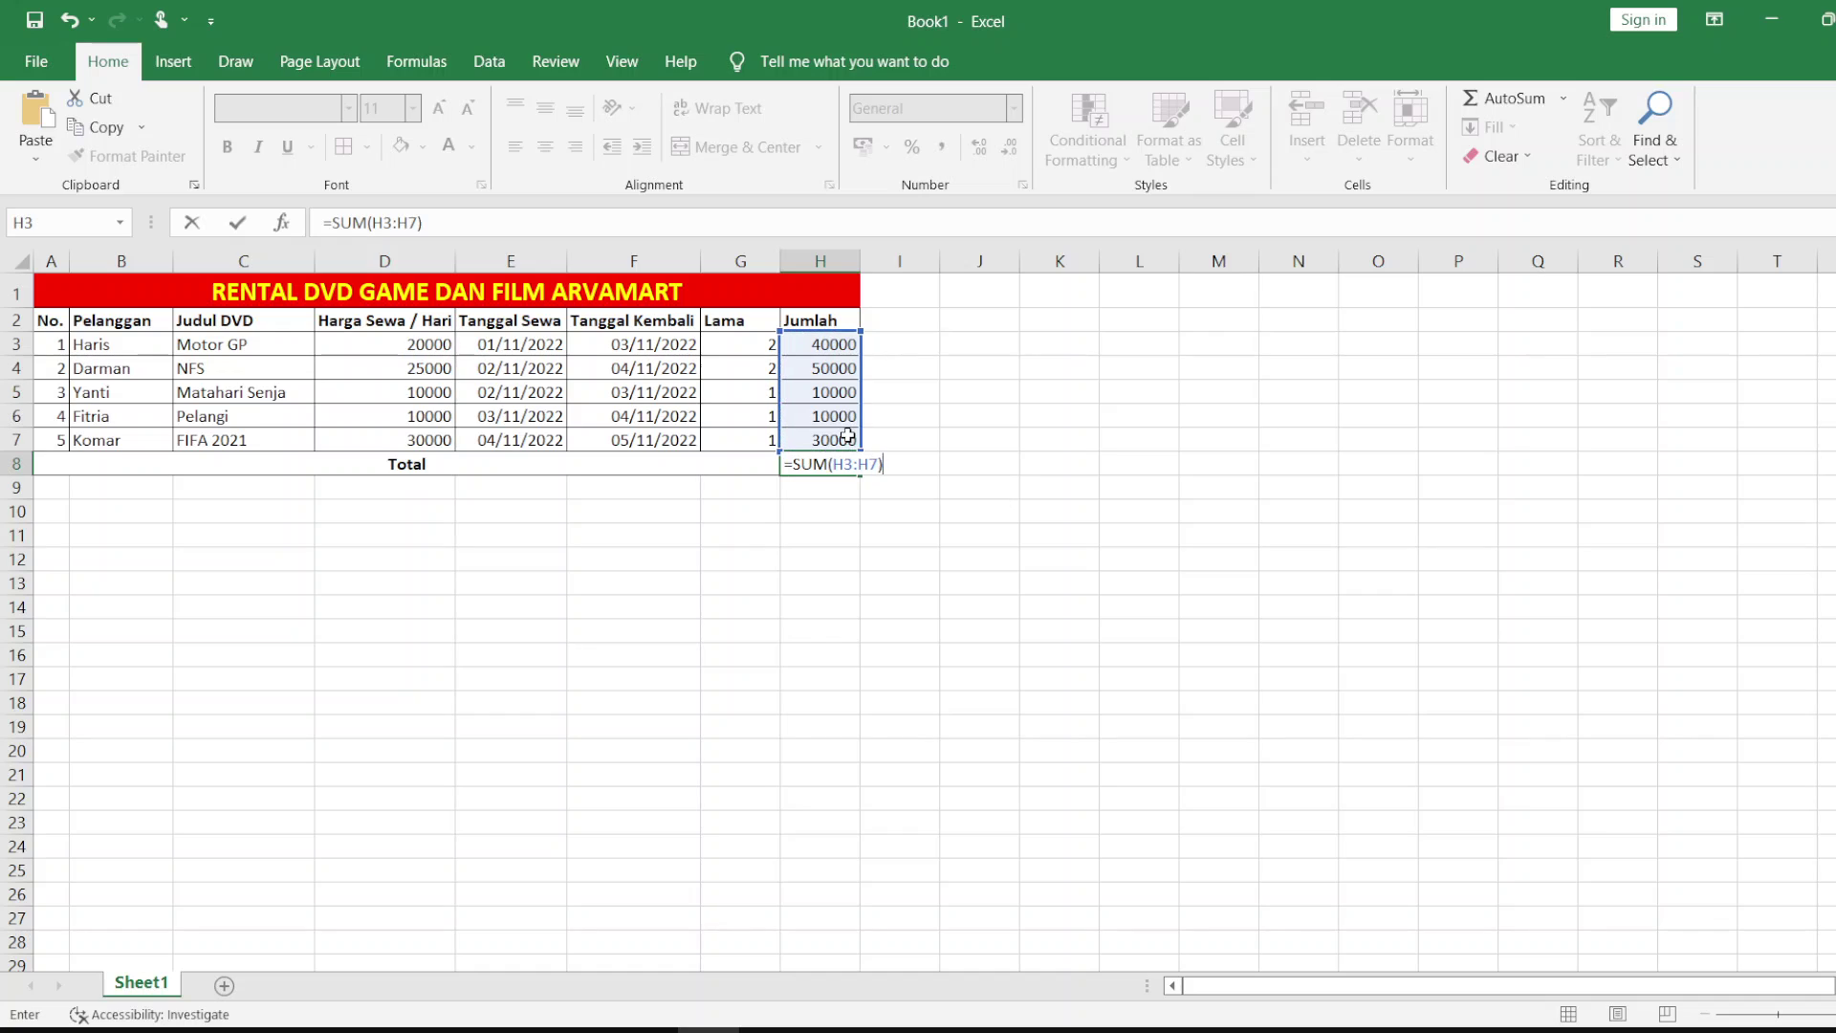
key("Return")
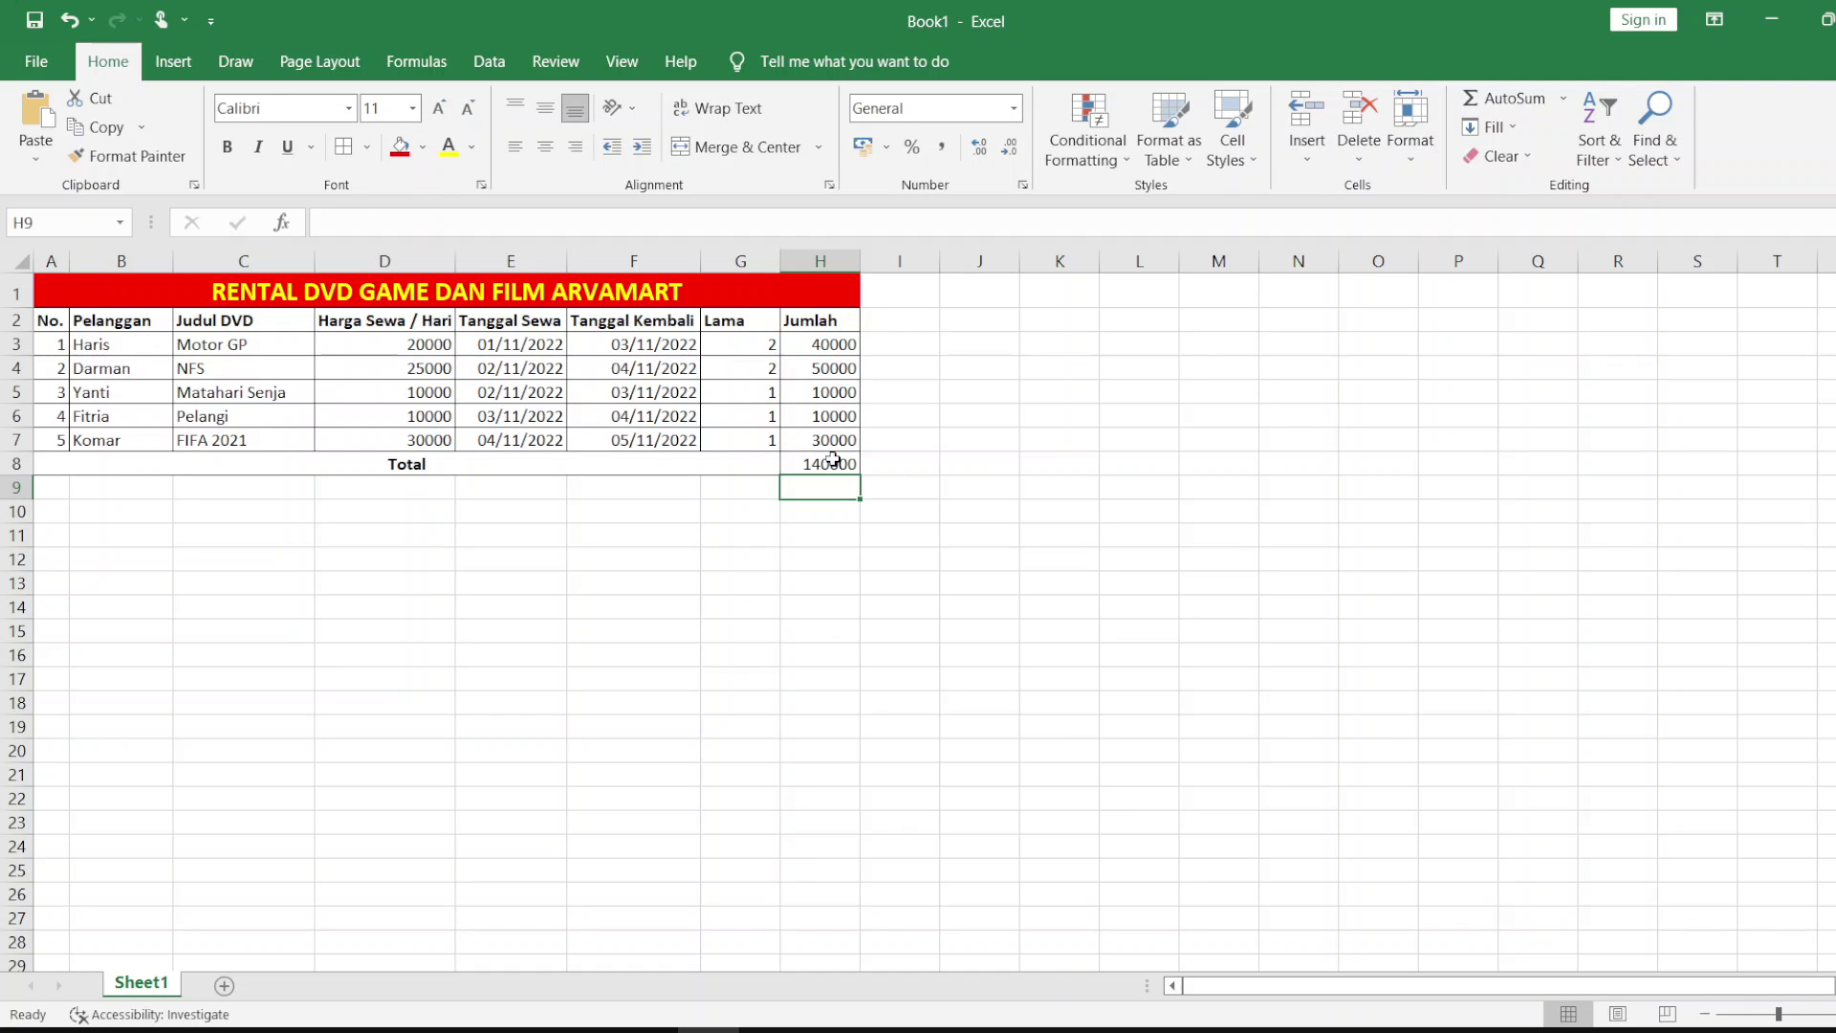
left_click(832, 462)
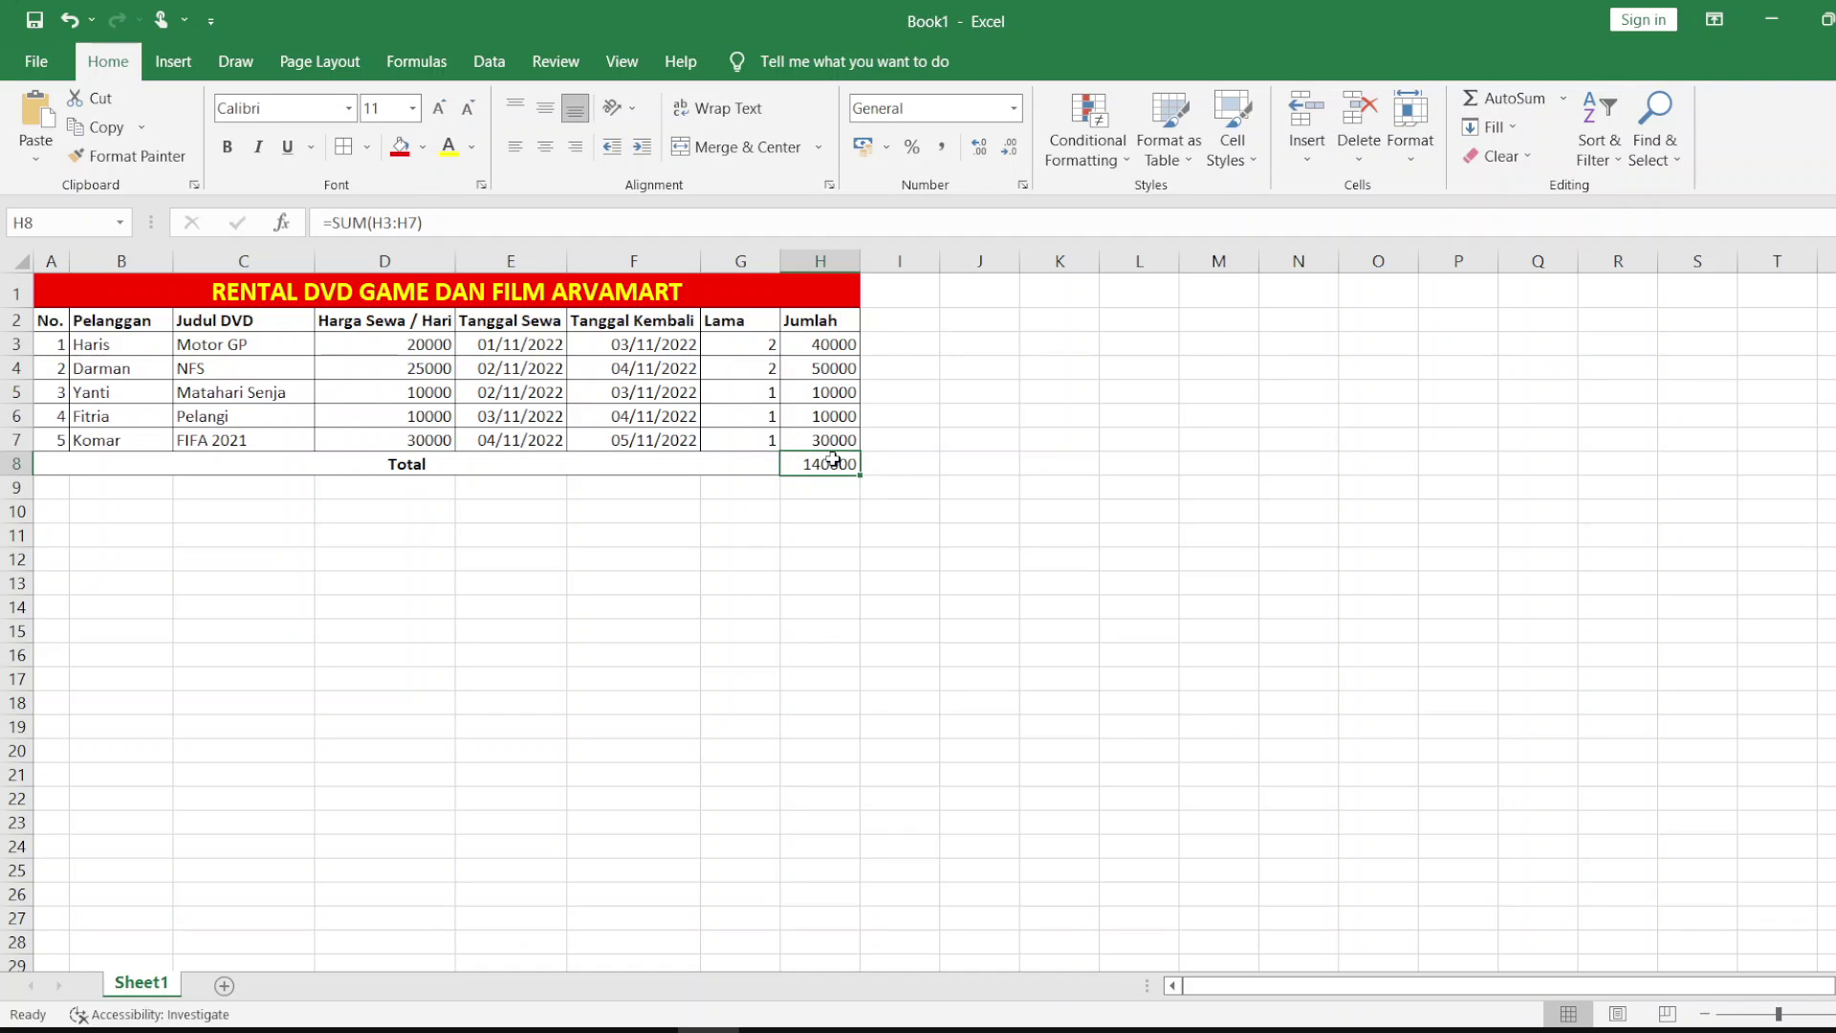
Step: Bold the total in H8 and format the daily prices in D3:D7 as Accounting with the Rp symbol
left_click(226, 146)
left_click(418, 340)
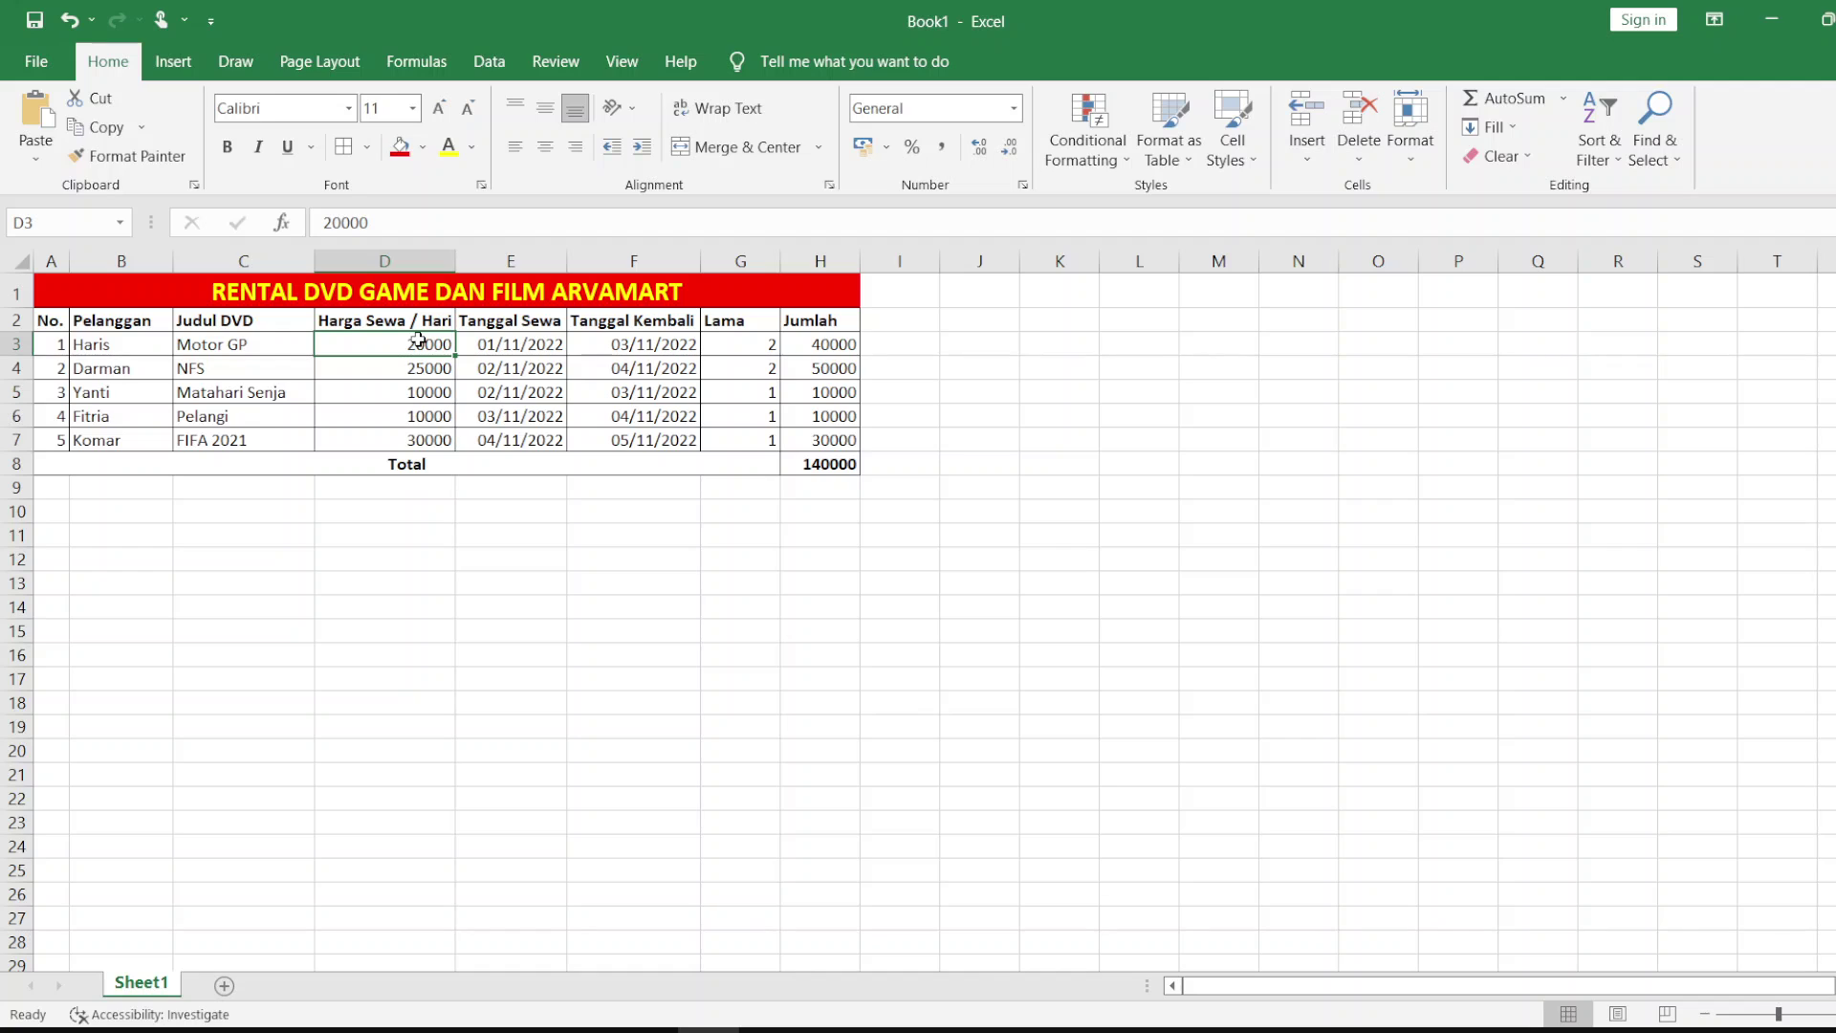
left_click_drag(418, 341, 422, 440)
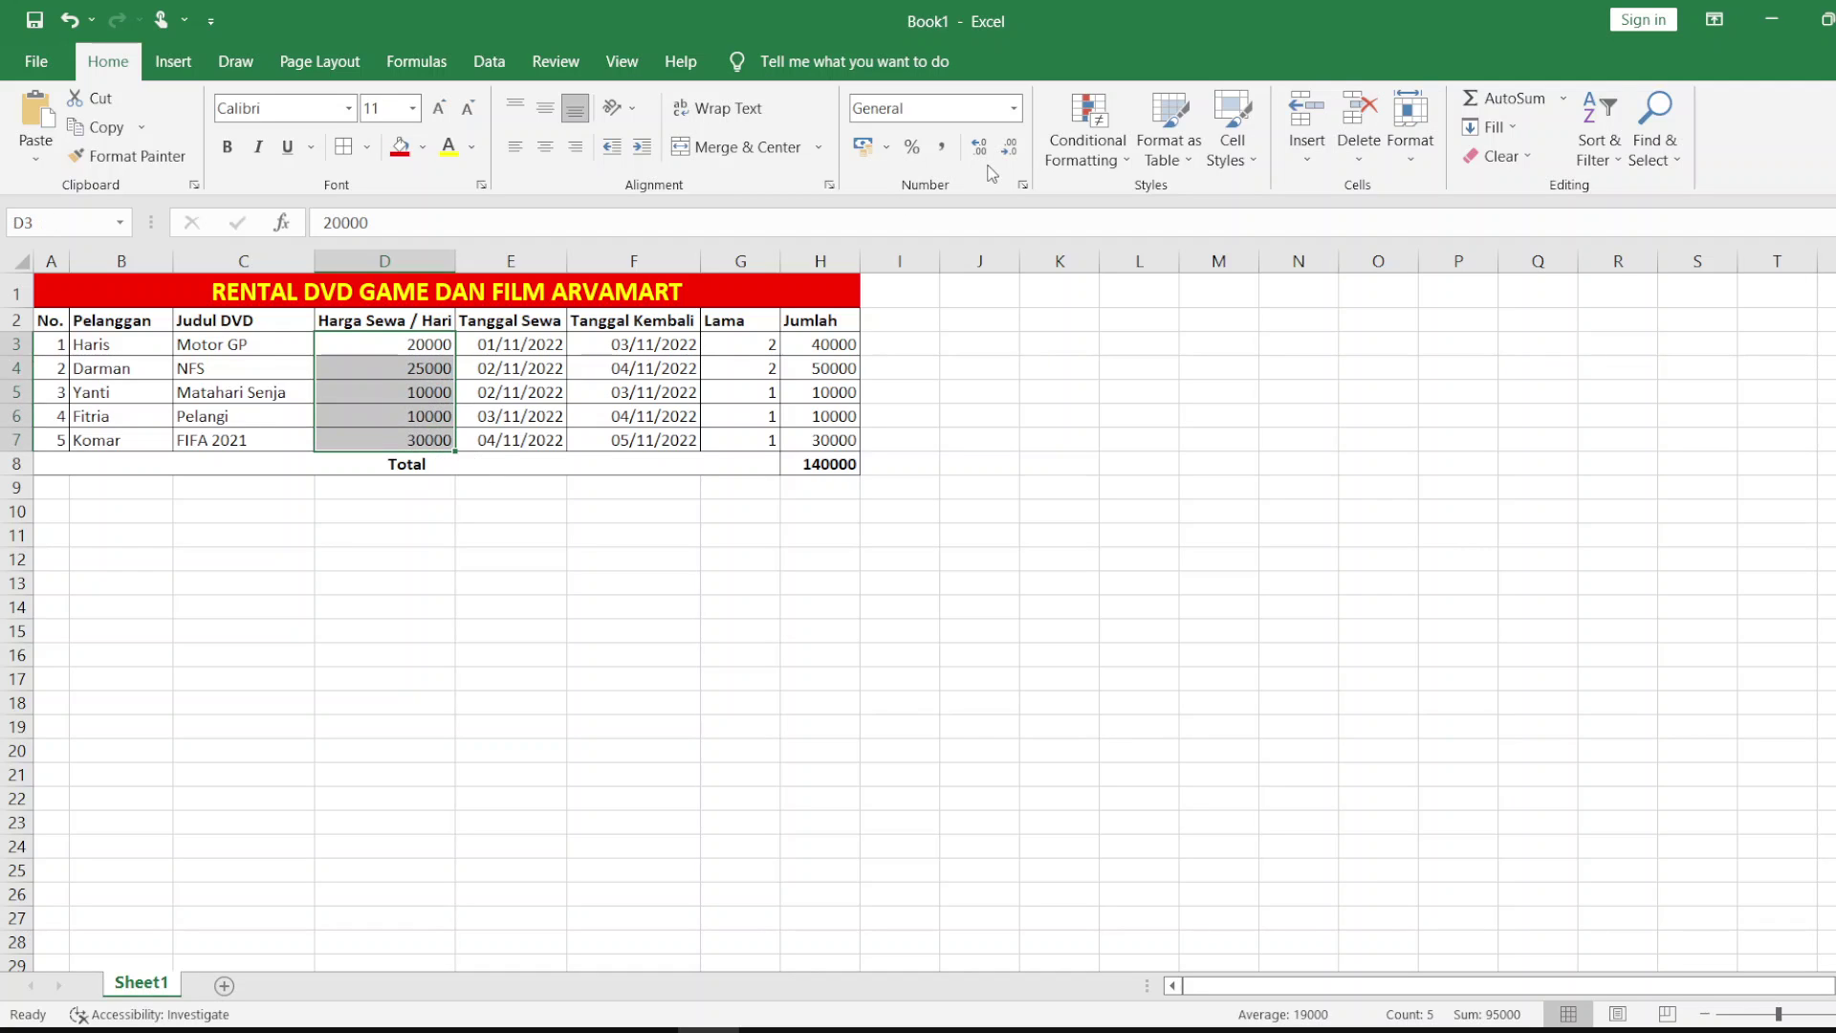
left_click(1023, 185)
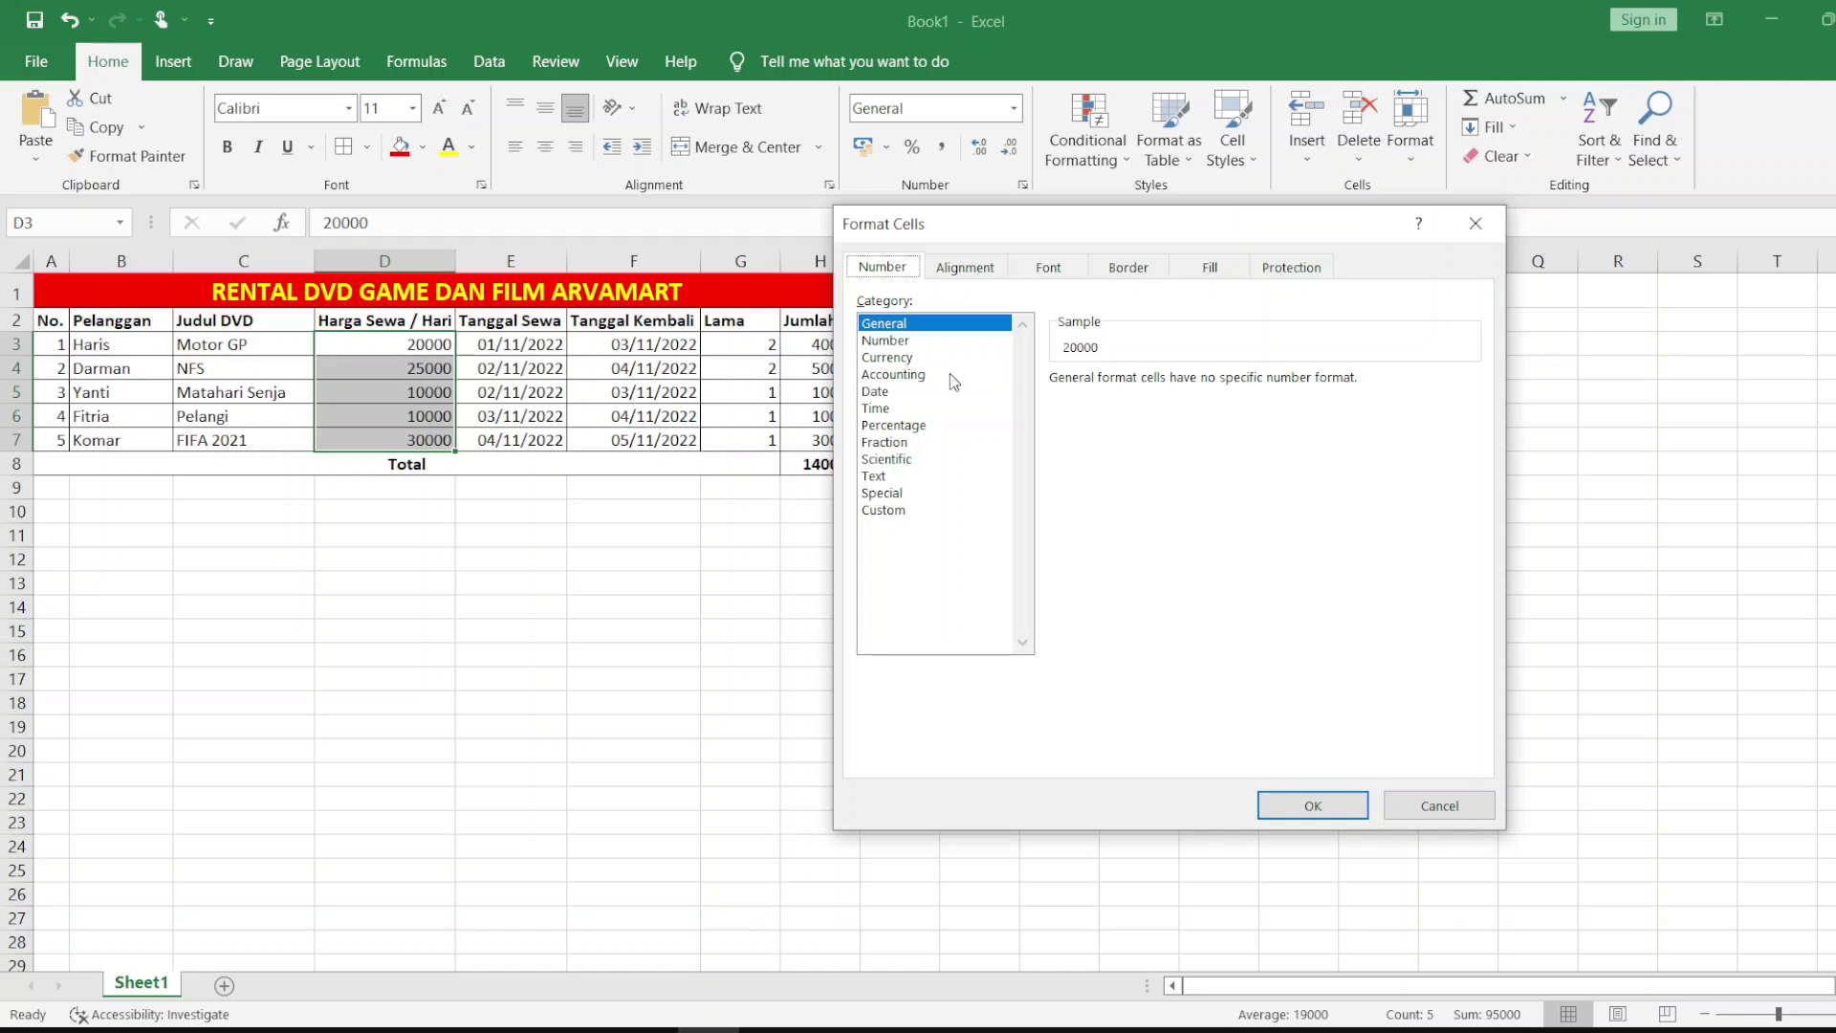
left_click(893, 374)
left_click(1117, 414)
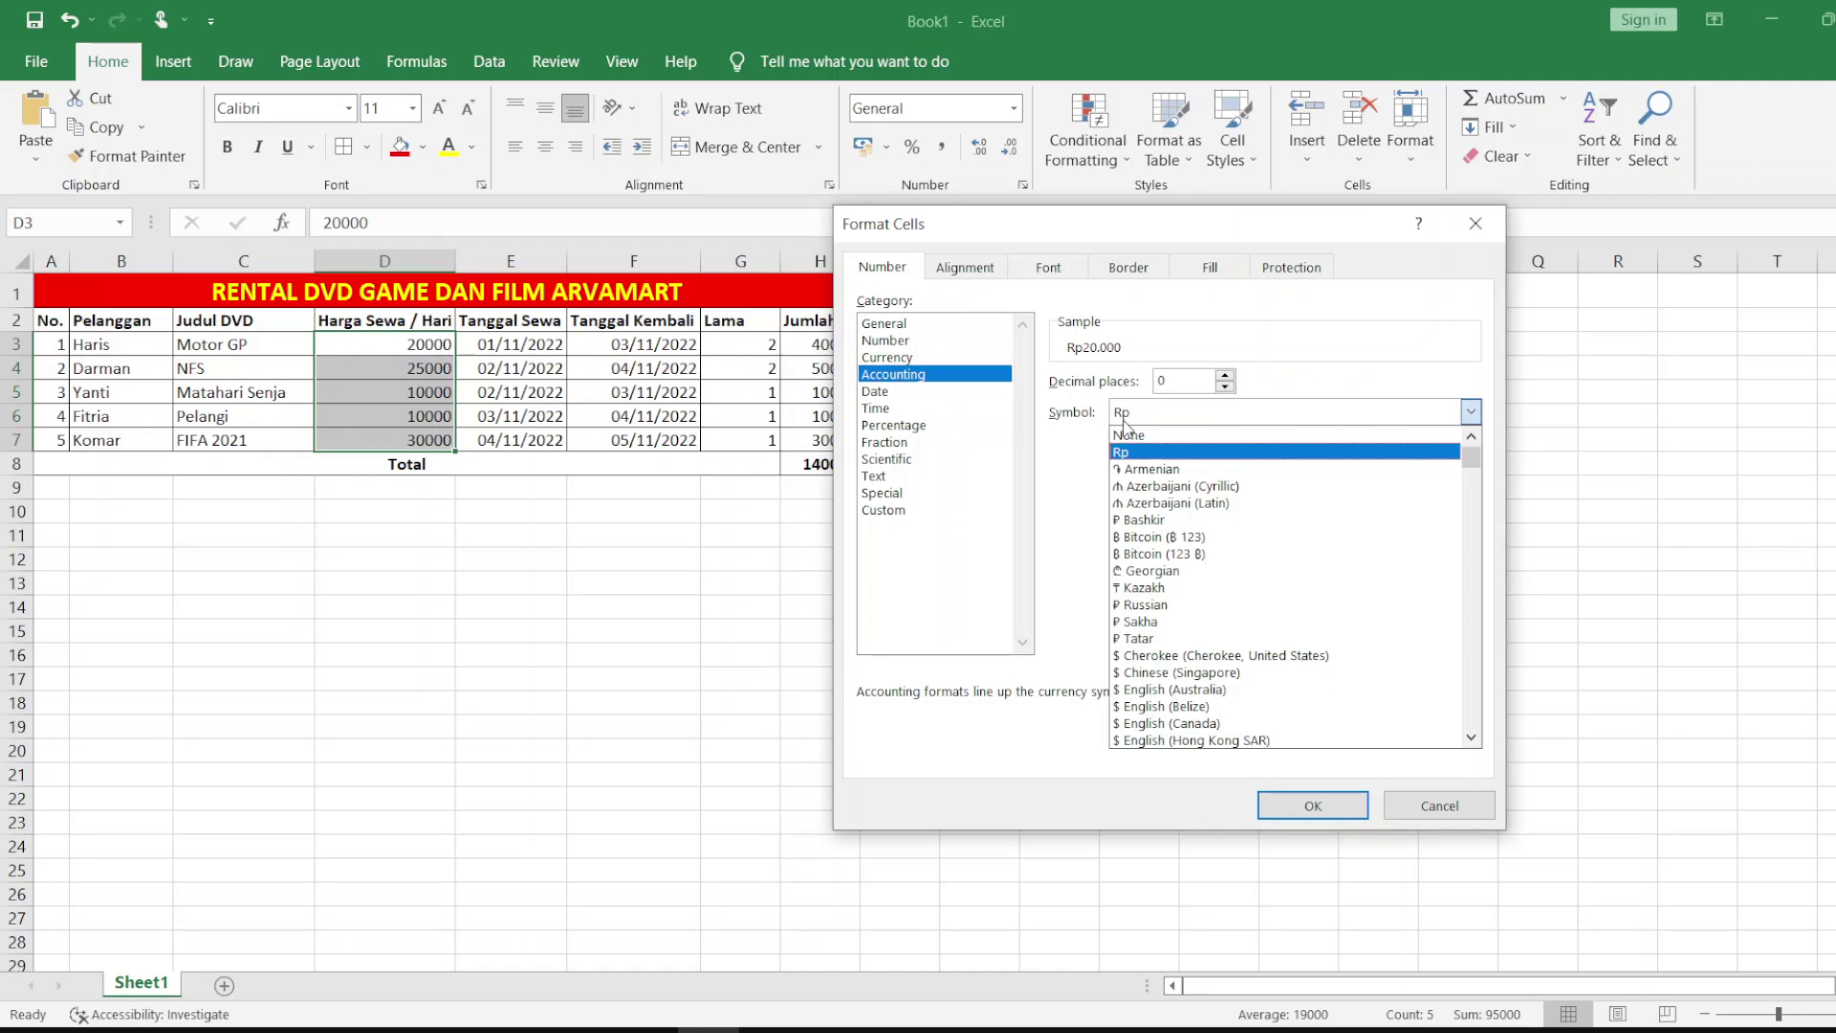
left_click(1129, 454)
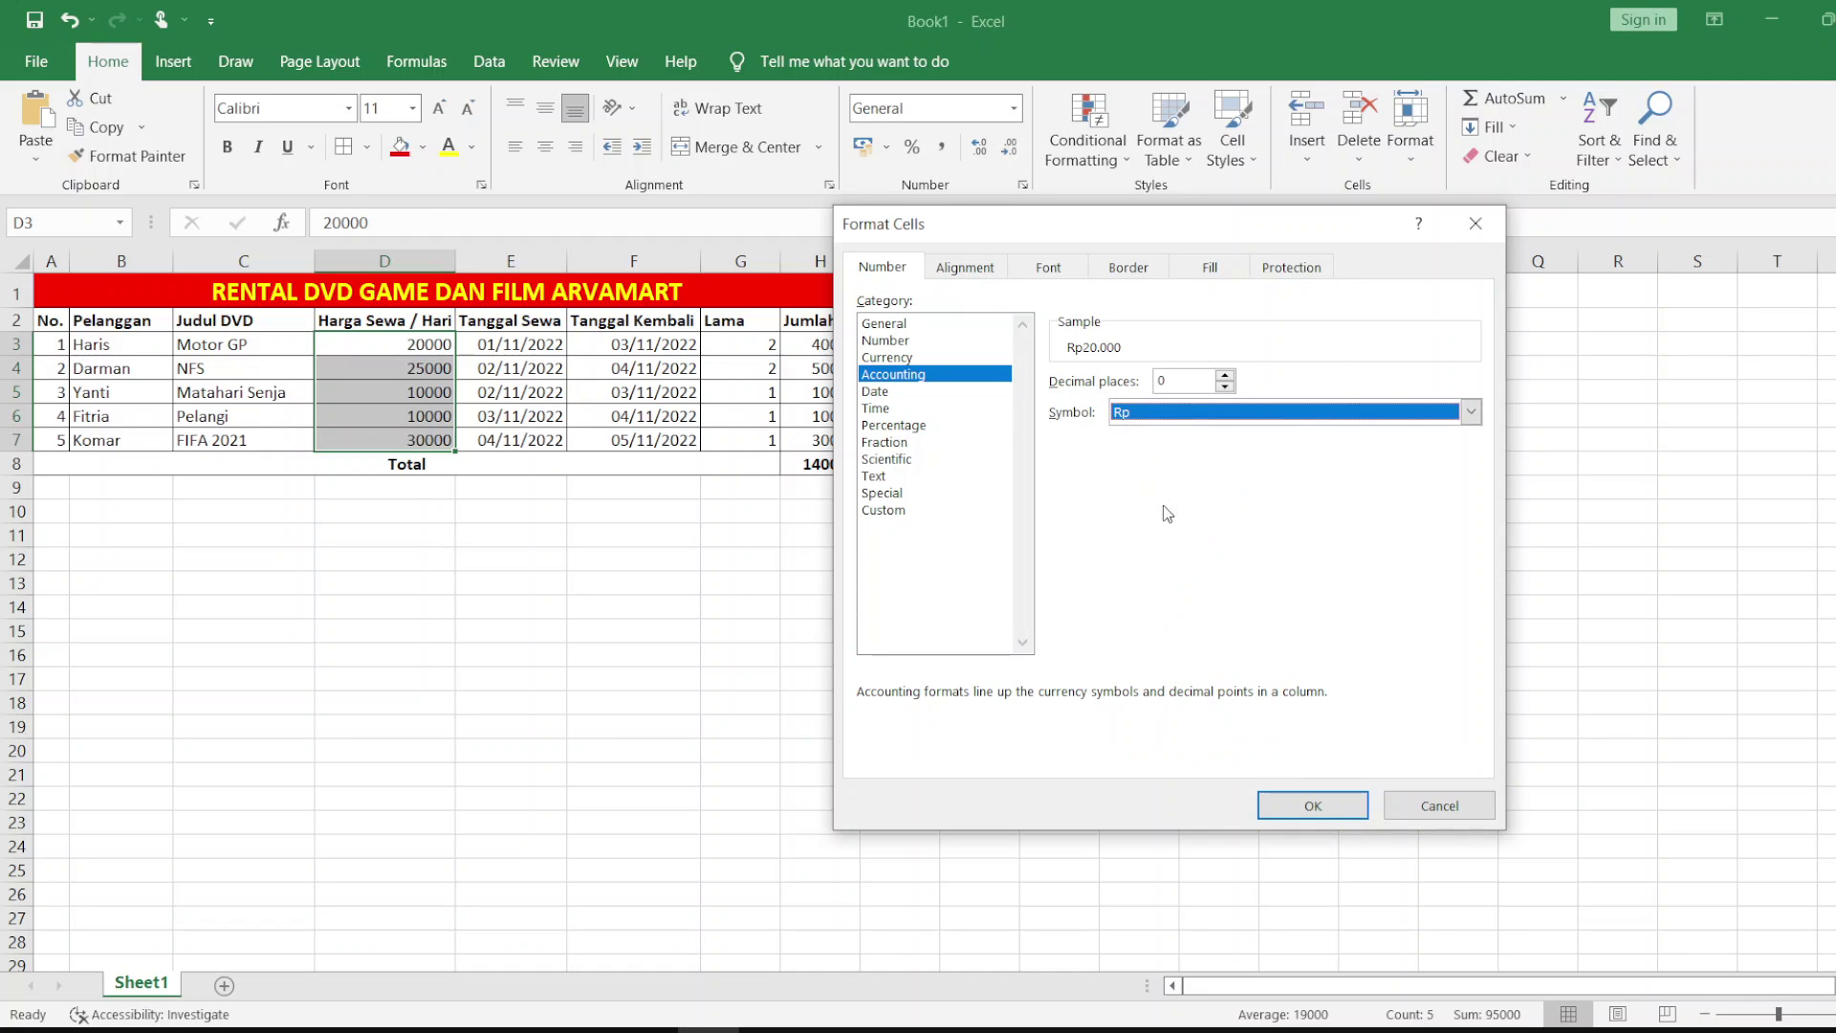
left_click(1358, 815)
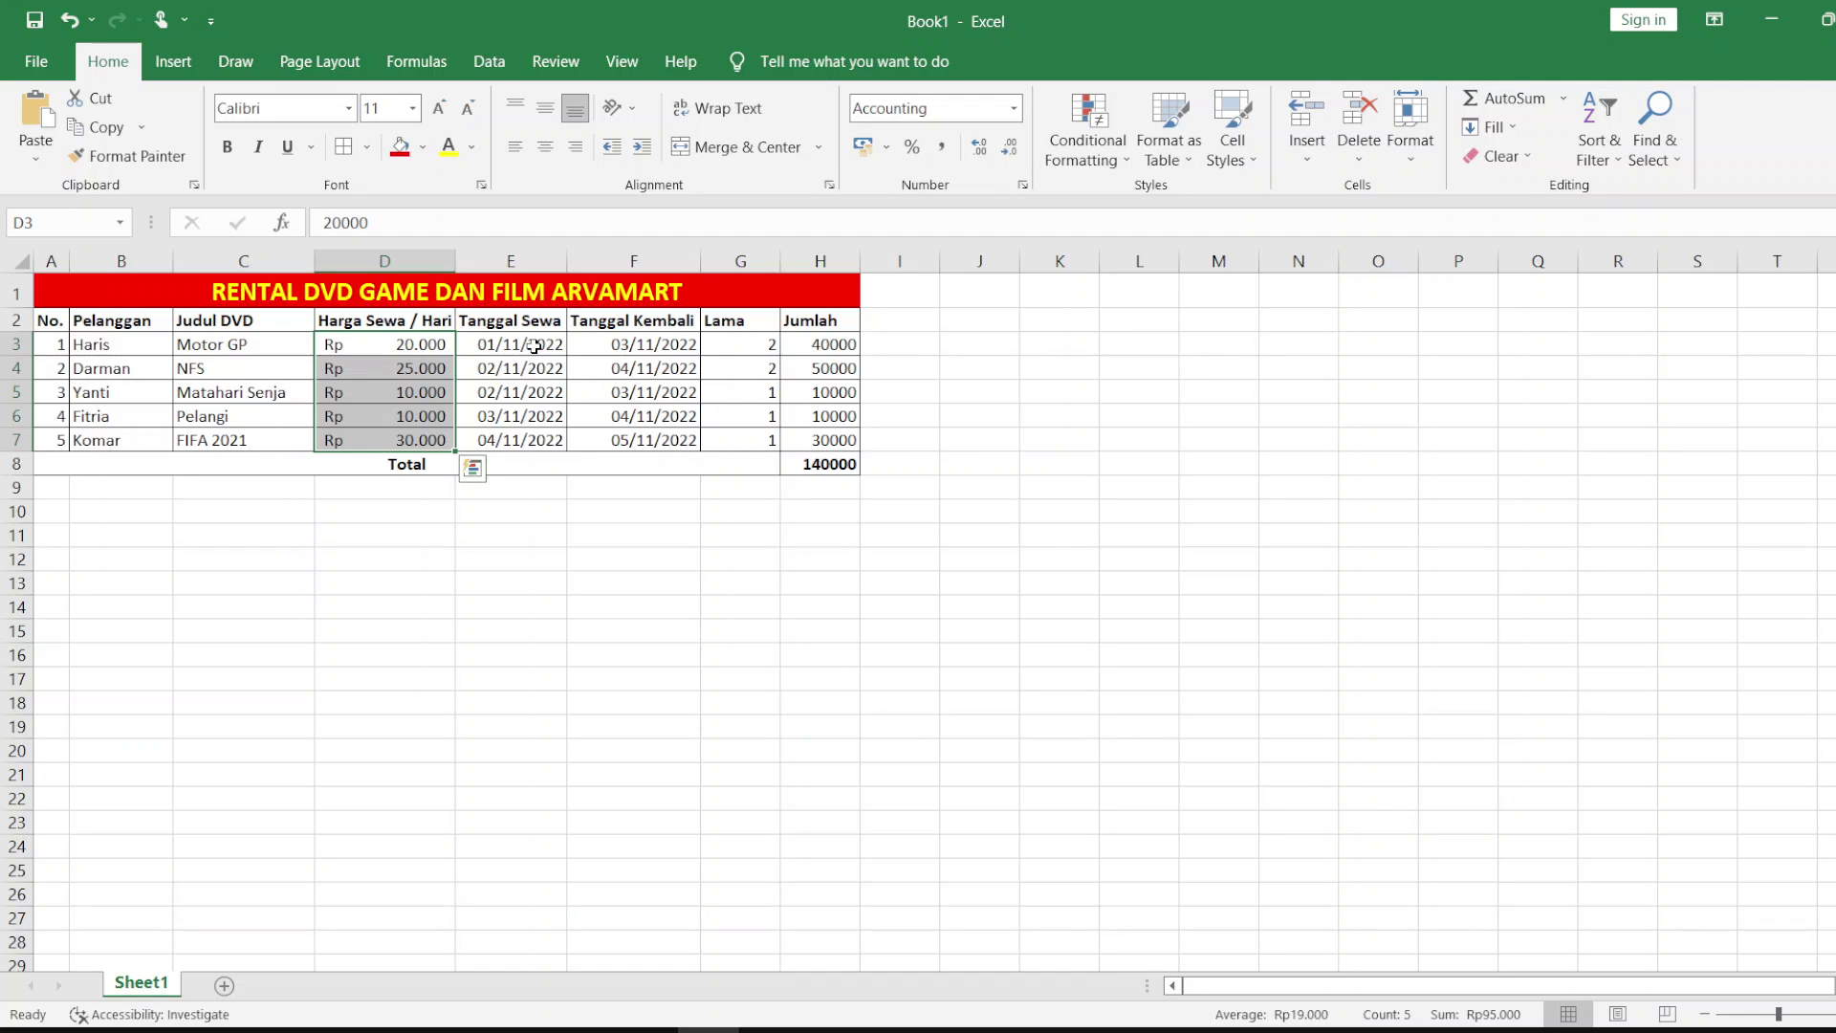
Step: Format the rental and return dates in E3:F7 with the Indonesian locale's "14 Maret 2012" date type
left_click_drag(529, 348, 642, 433)
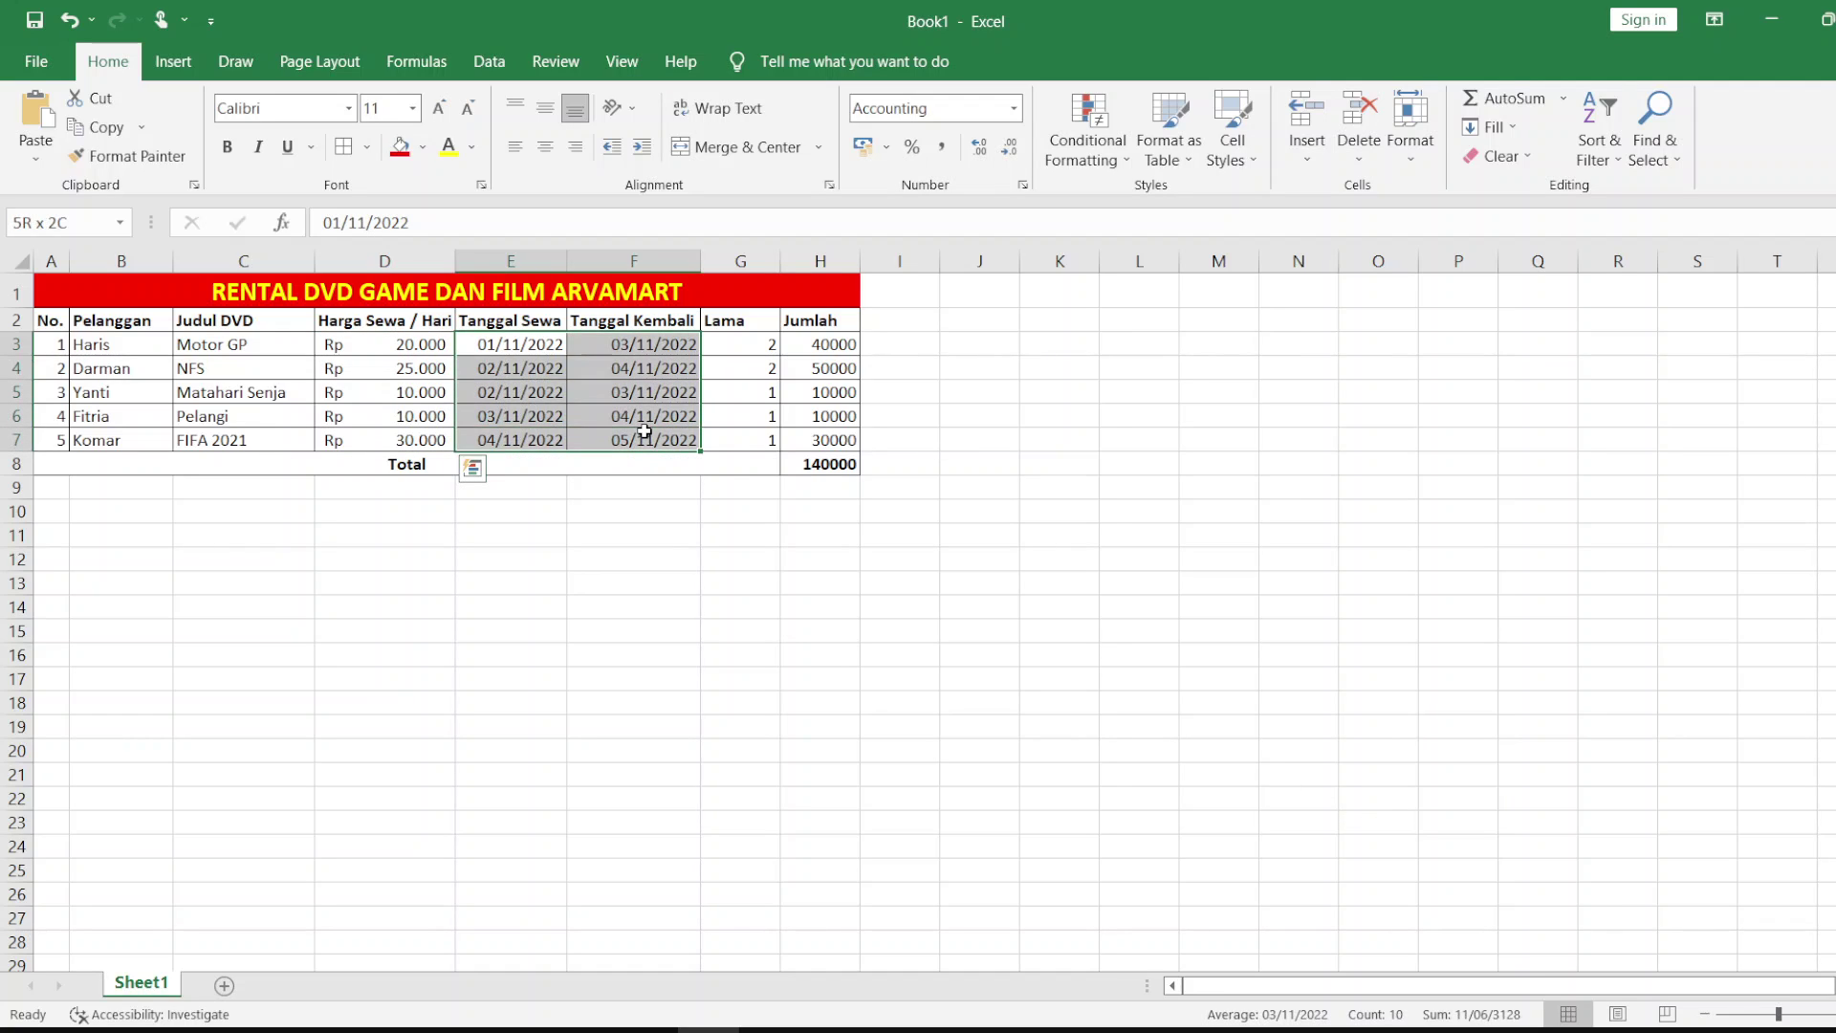
left_click(1023, 186)
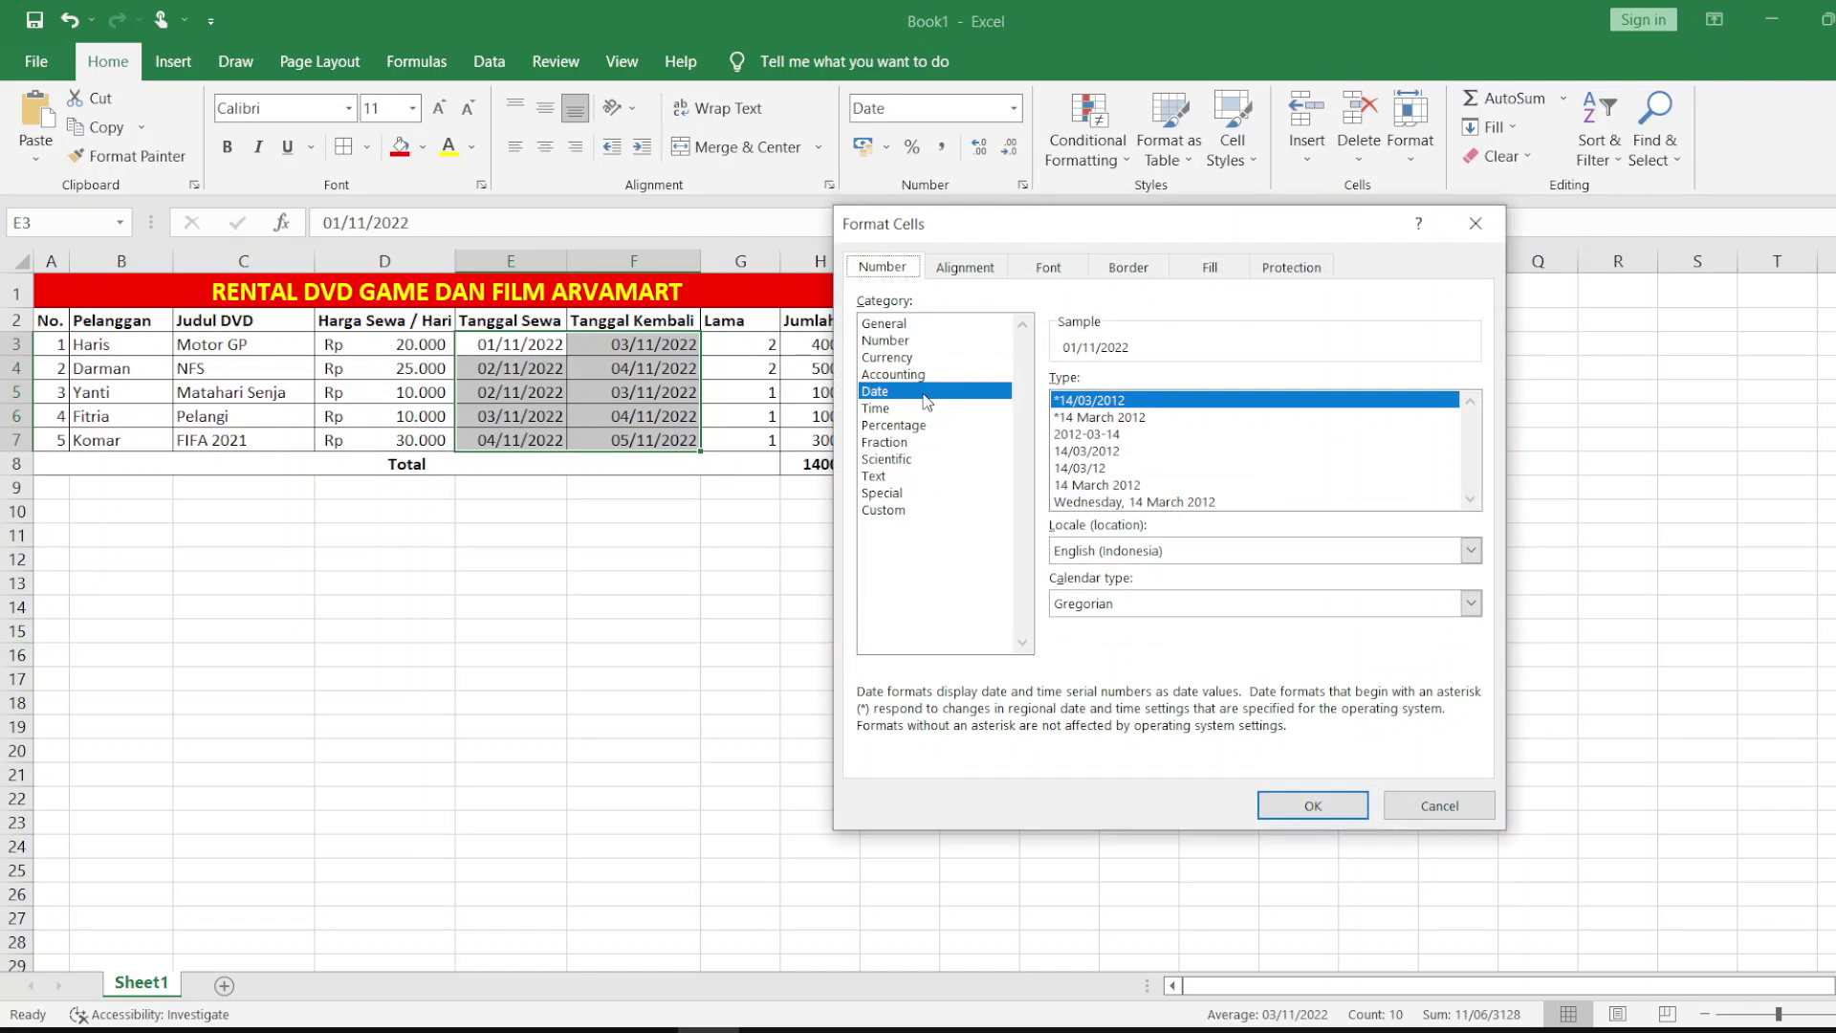
left_click(1112, 550)
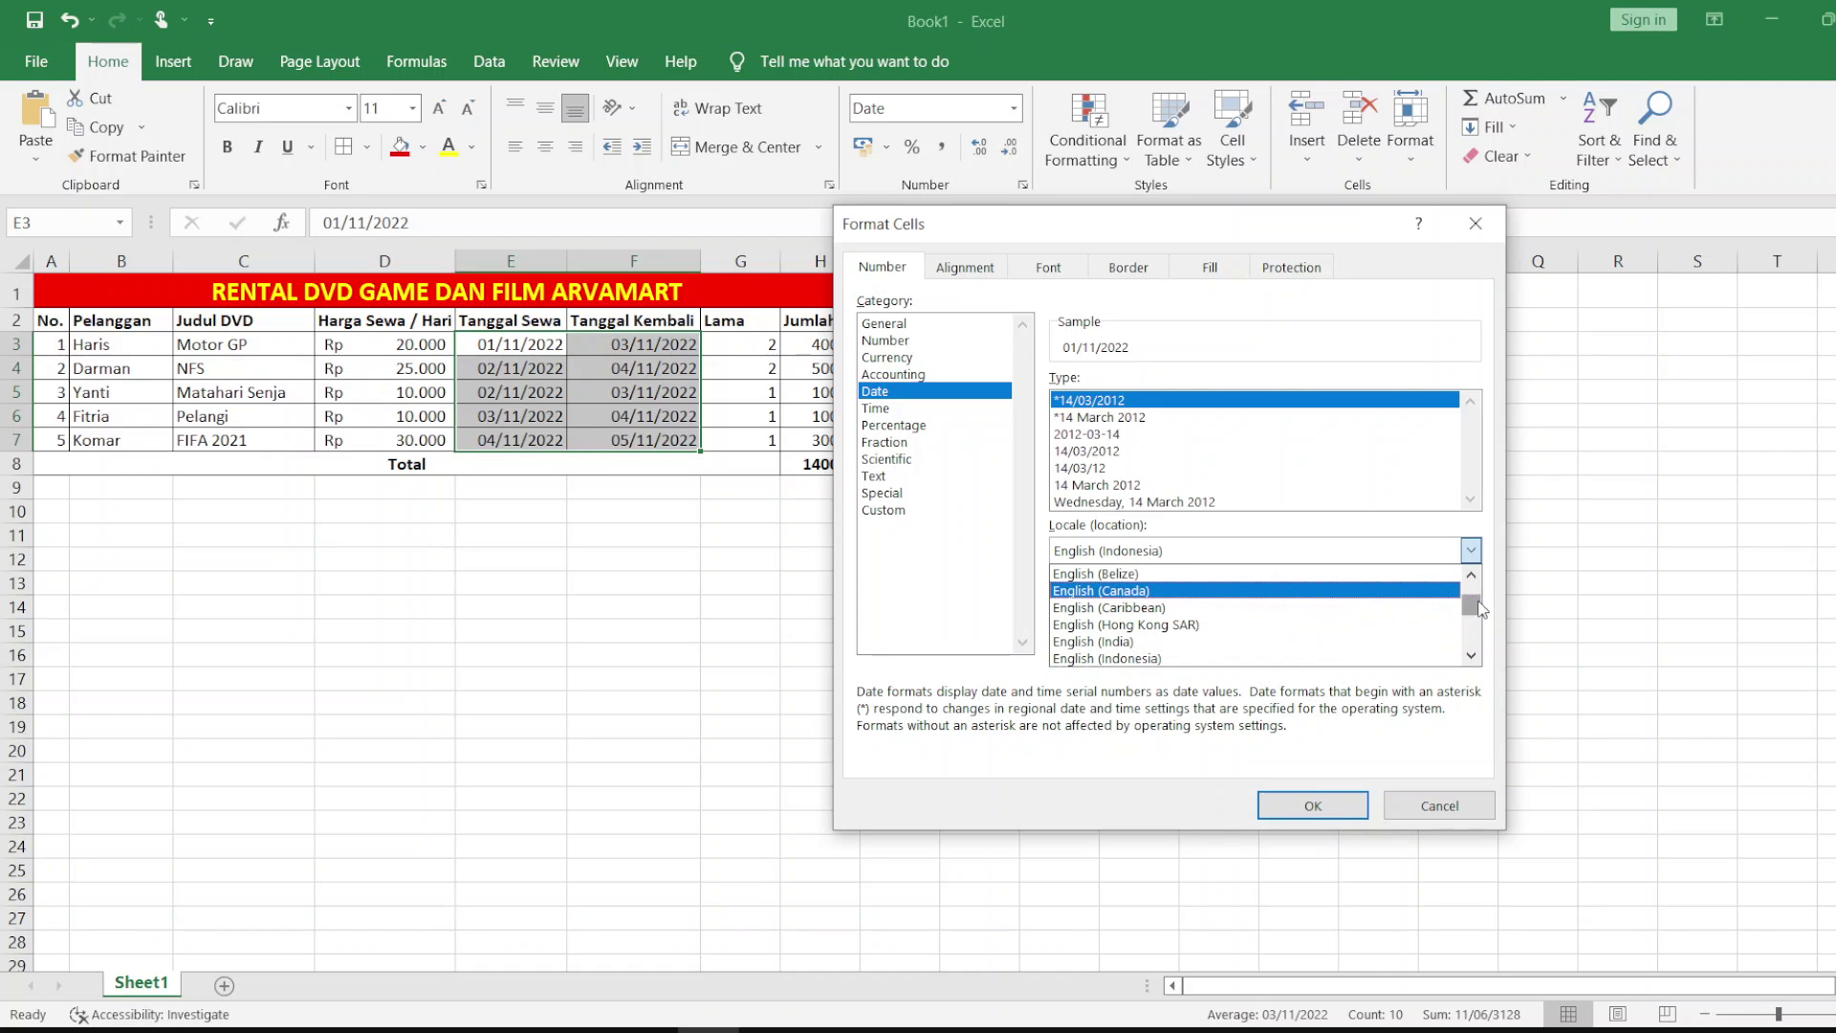
left_click_drag(1480, 609, 1473, 614)
double_click(1473, 655)
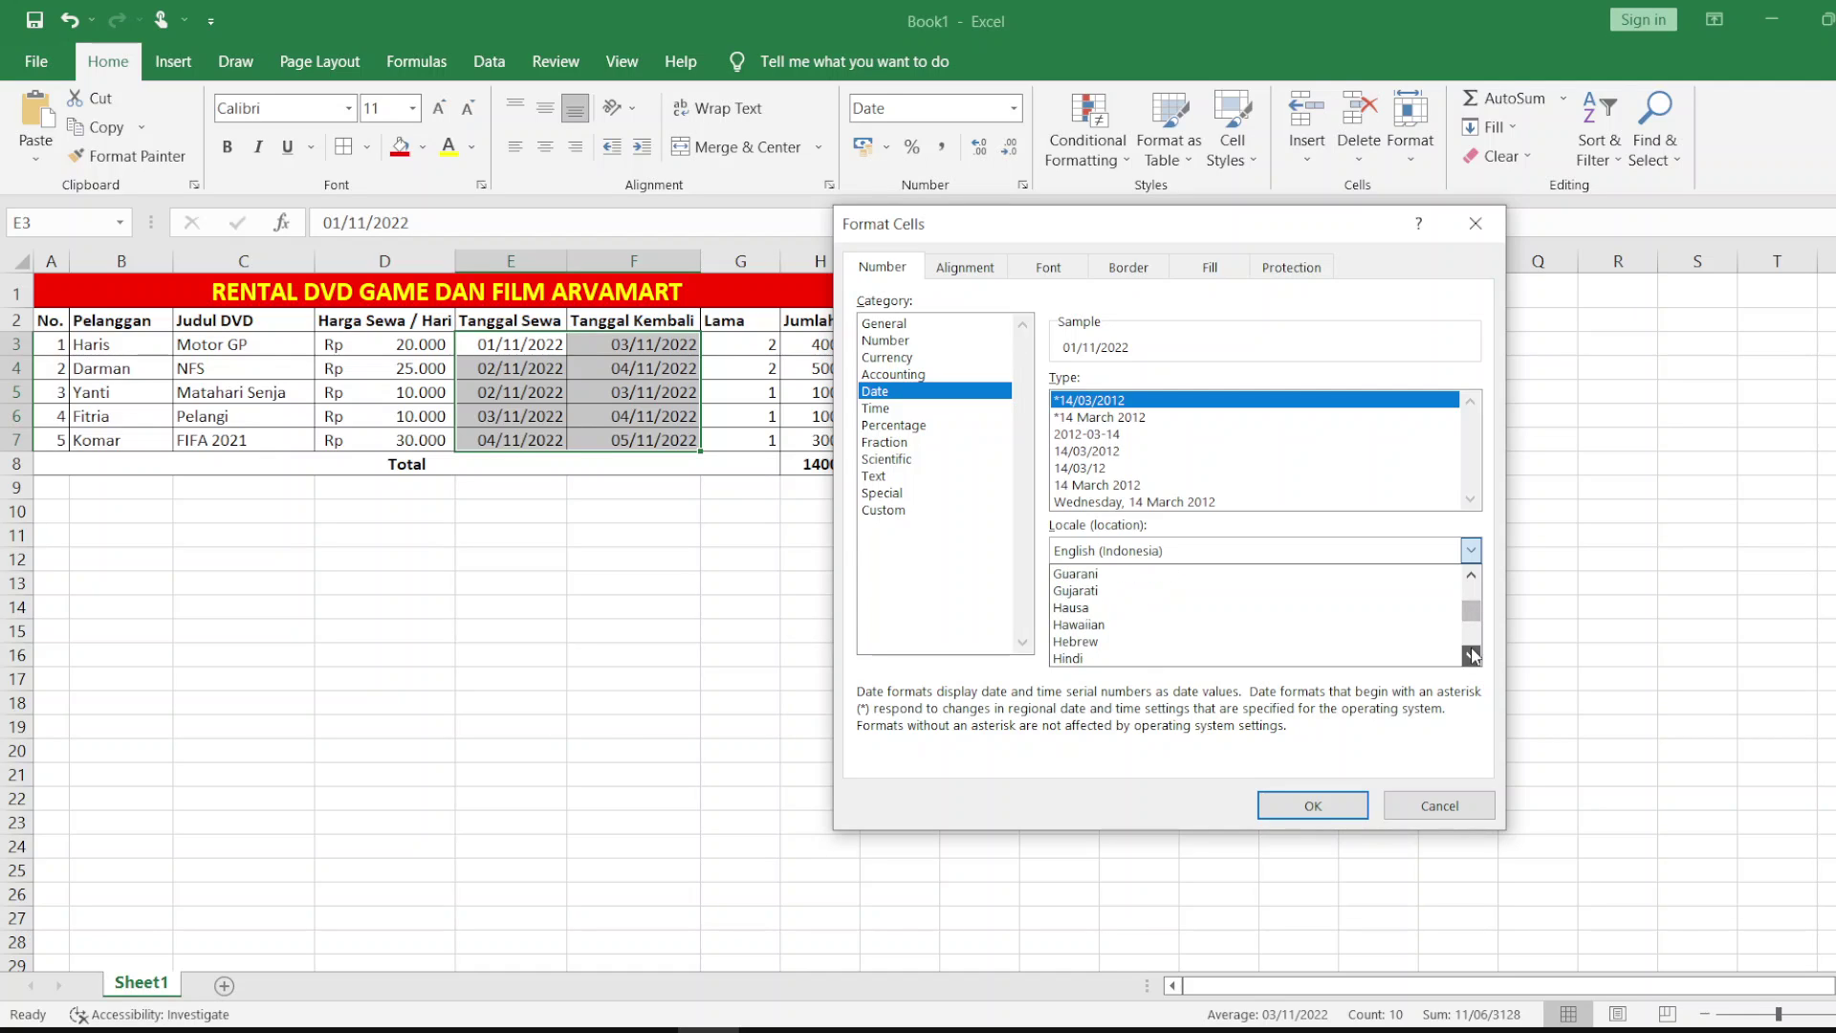
double_click(1473, 655)
double_click(1473, 655)
double_click(1472, 655)
double_click(1473, 655)
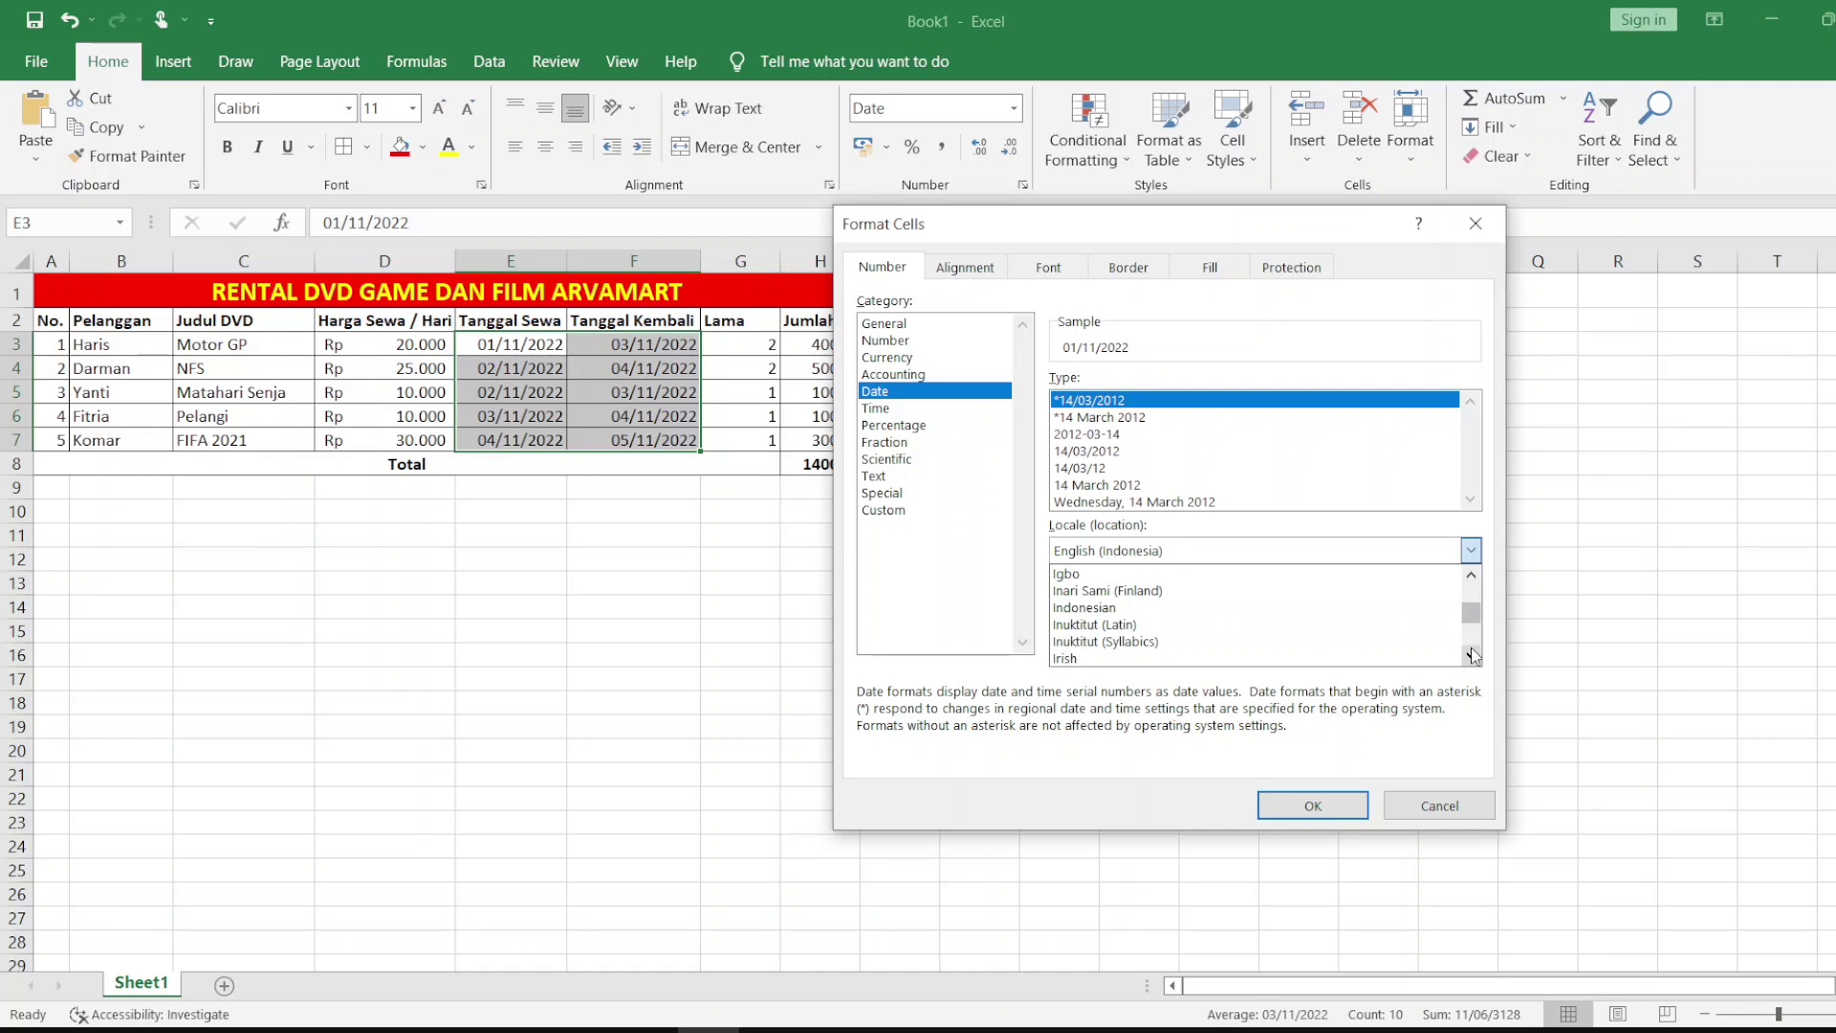
left_click(1224, 608)
left_click(1137, 453)
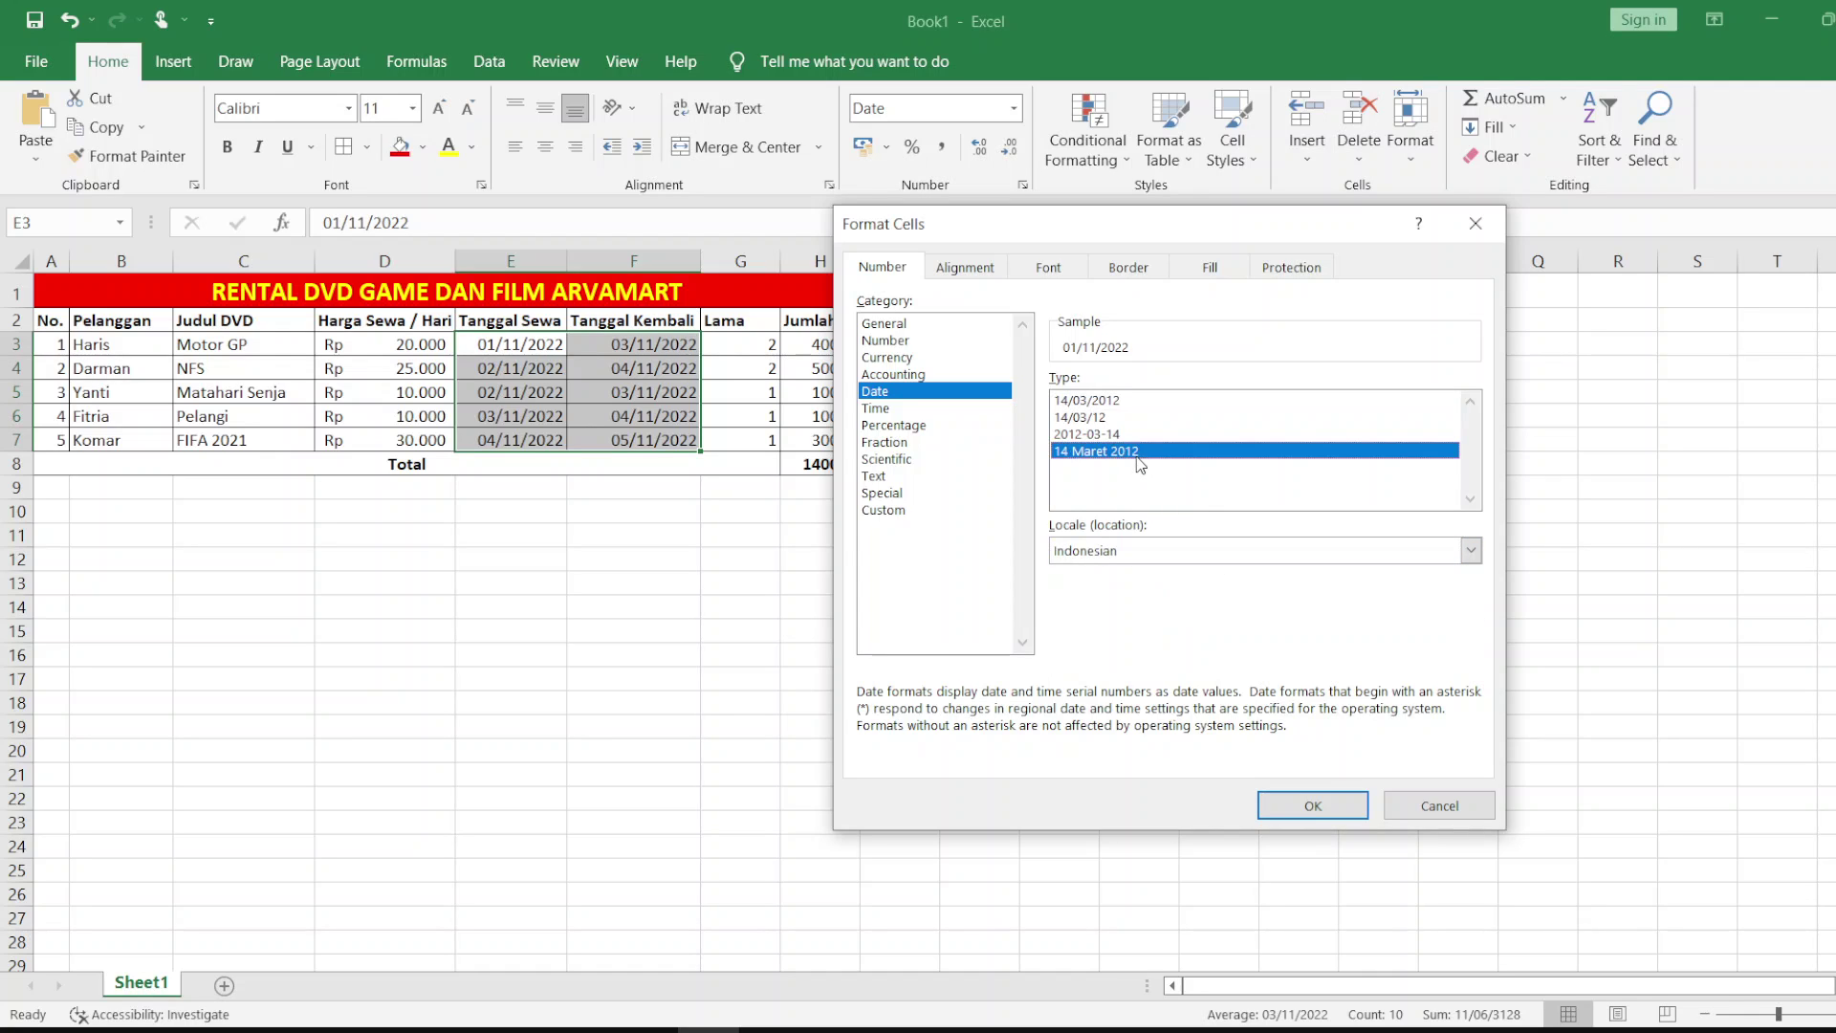
left_click(1307, 804)
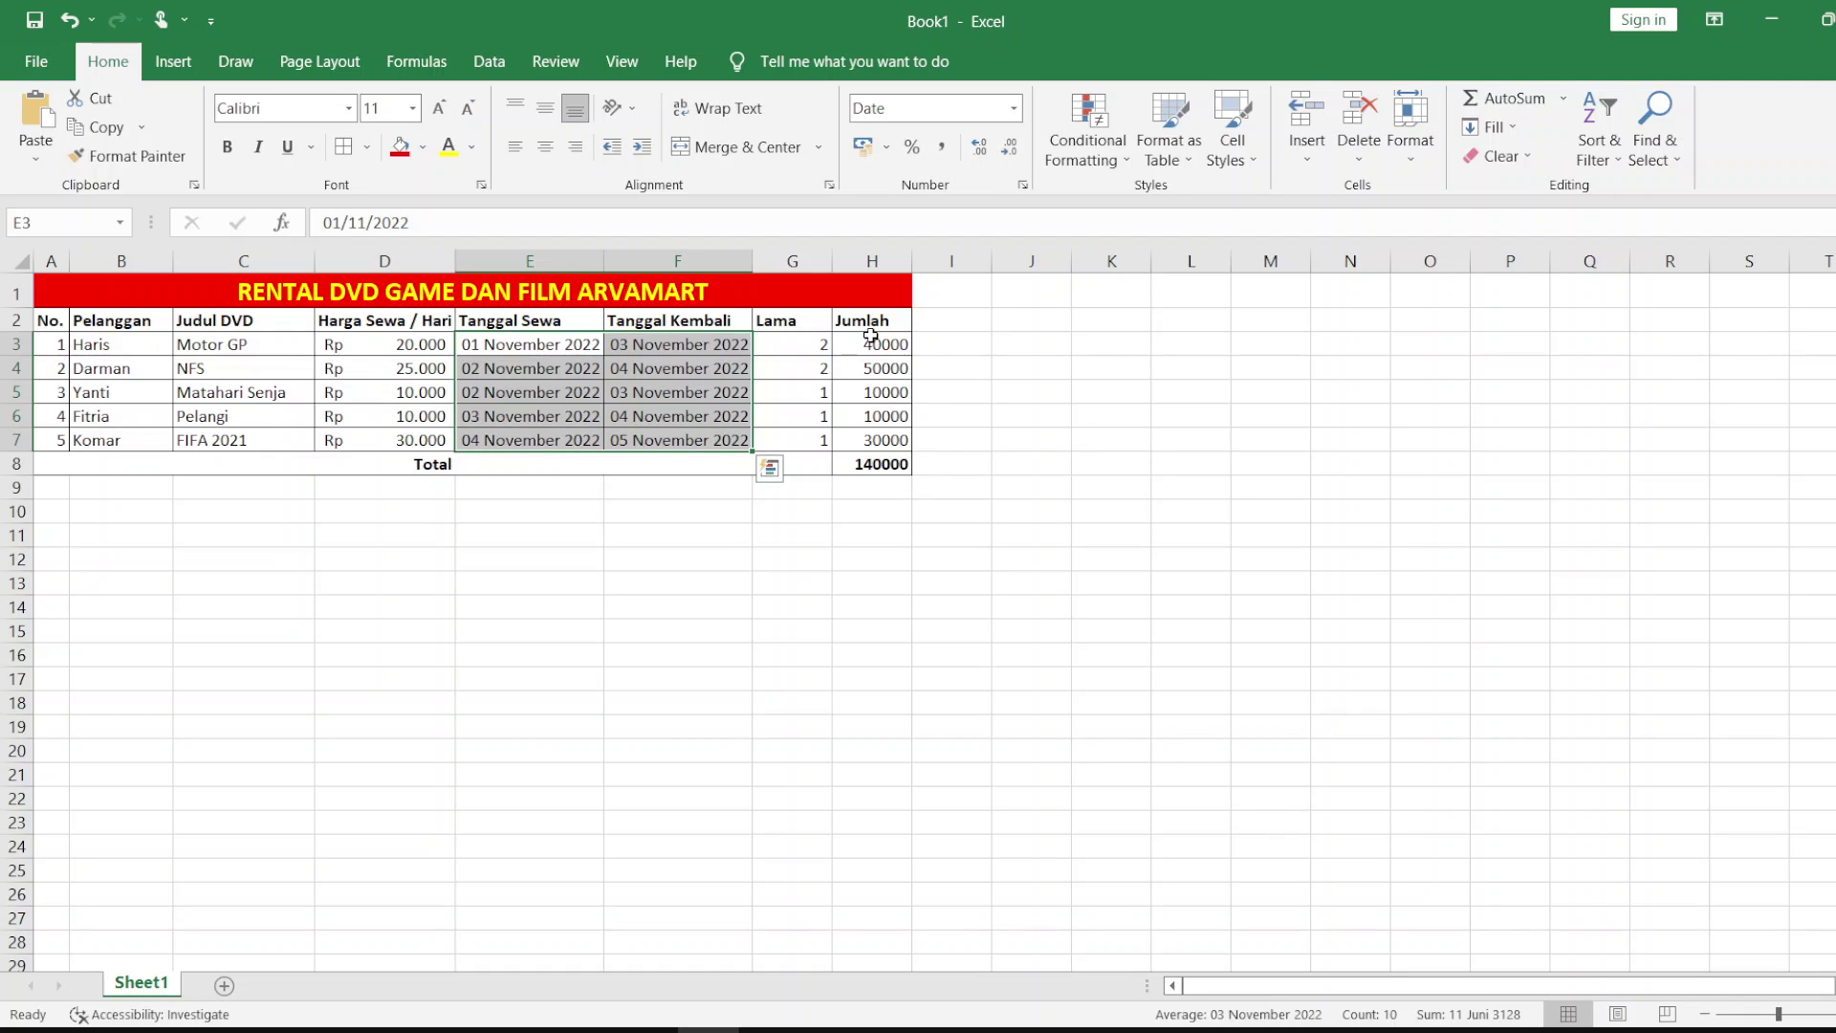
Step: Centre the Lama column's values in G3:G7 and its heading in G2
left_click_drag(809, 348, 818, 441)
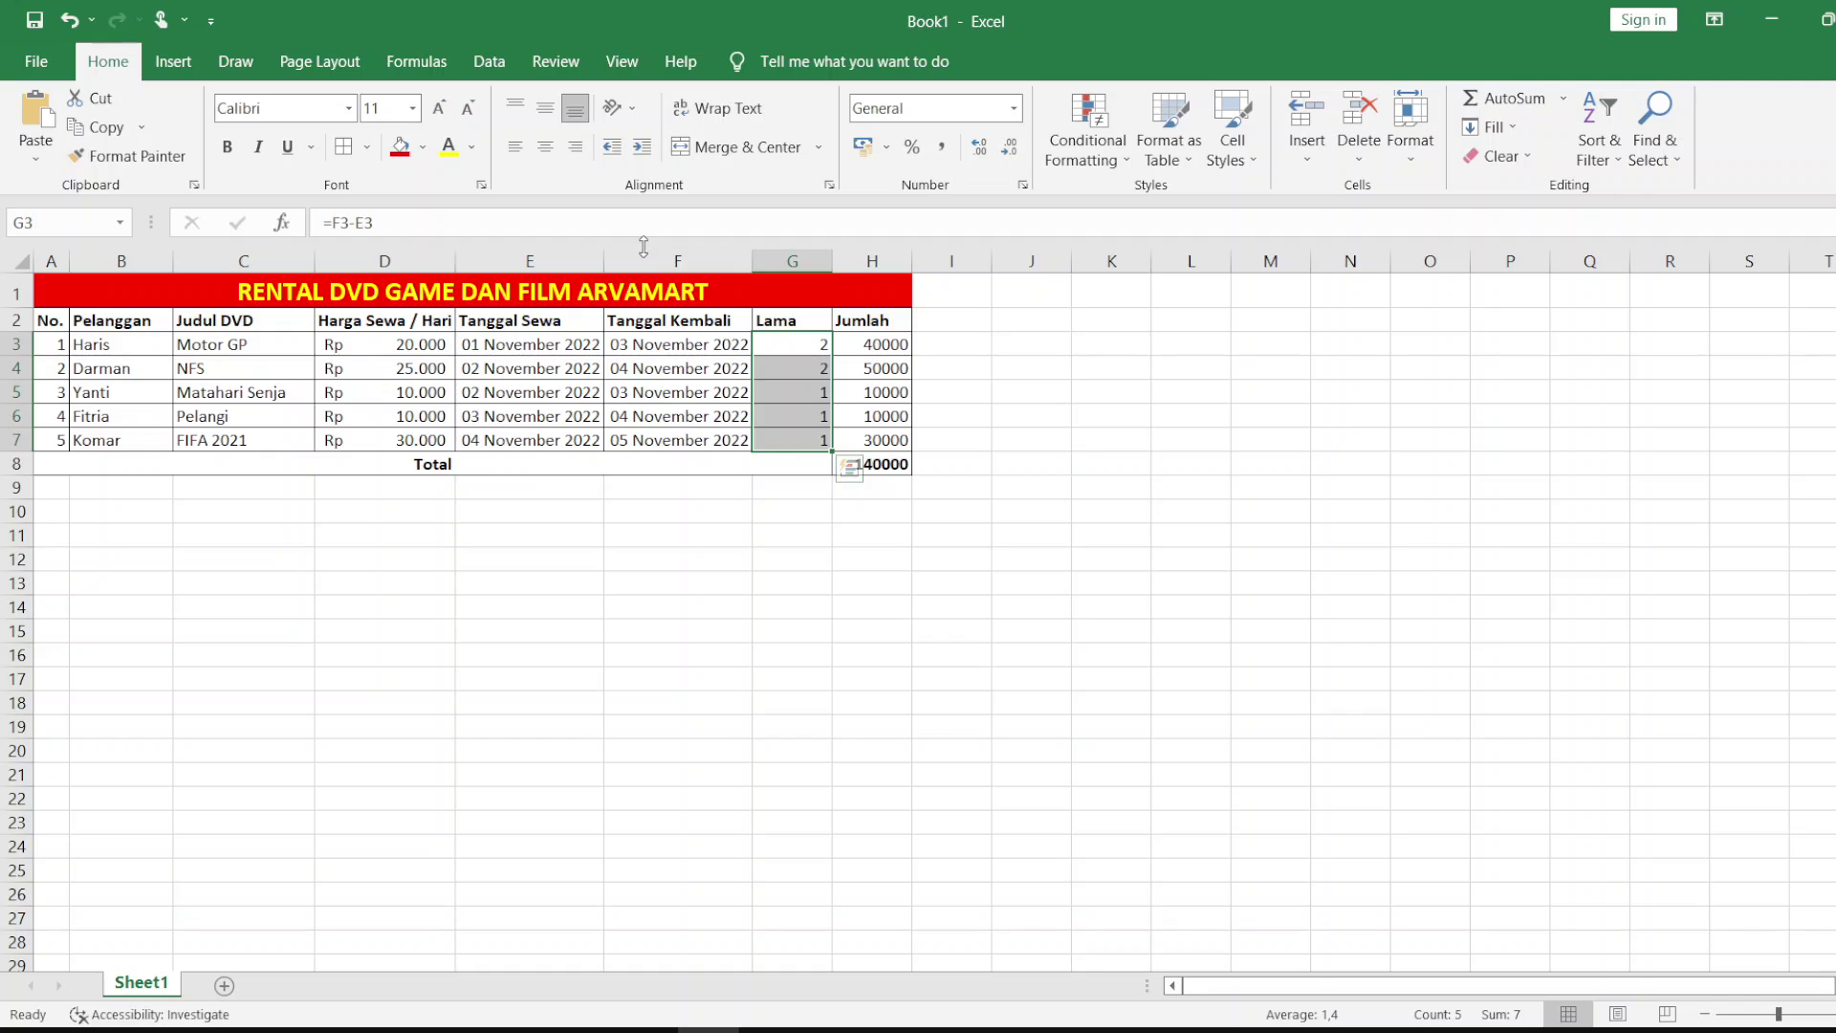
left_click(545, 146)
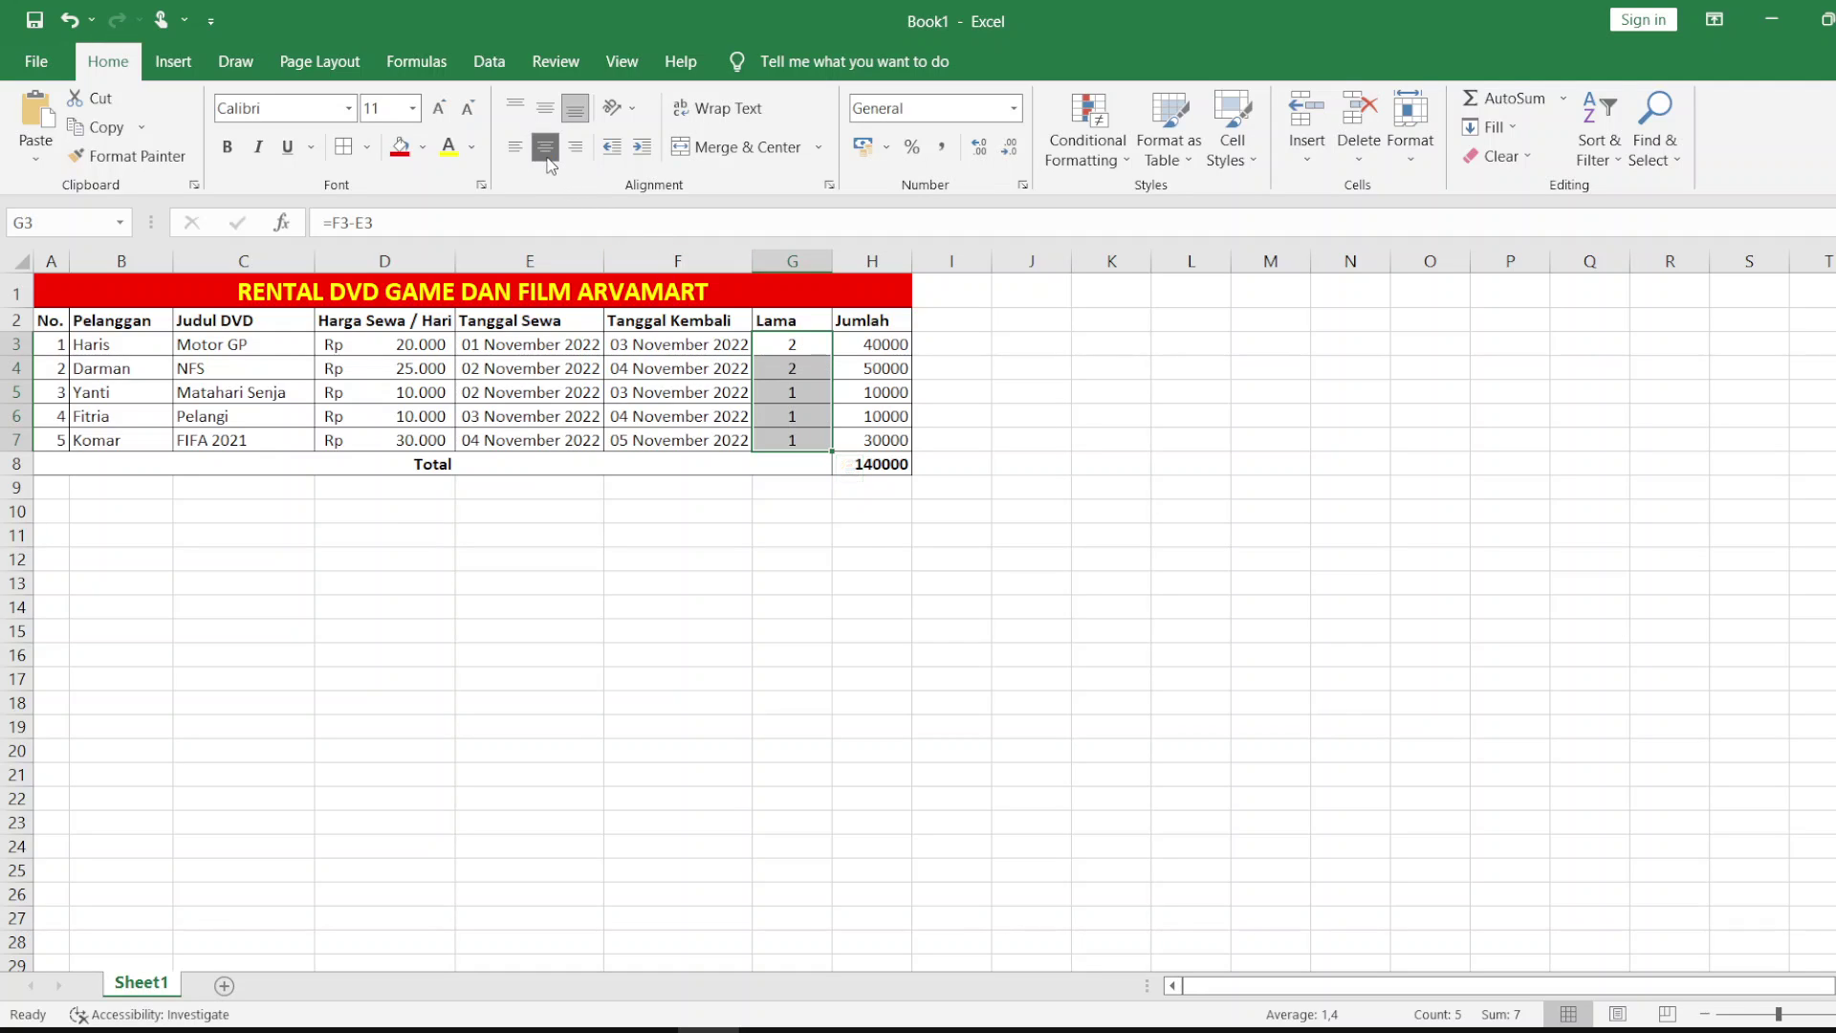
left_click(808, 323)
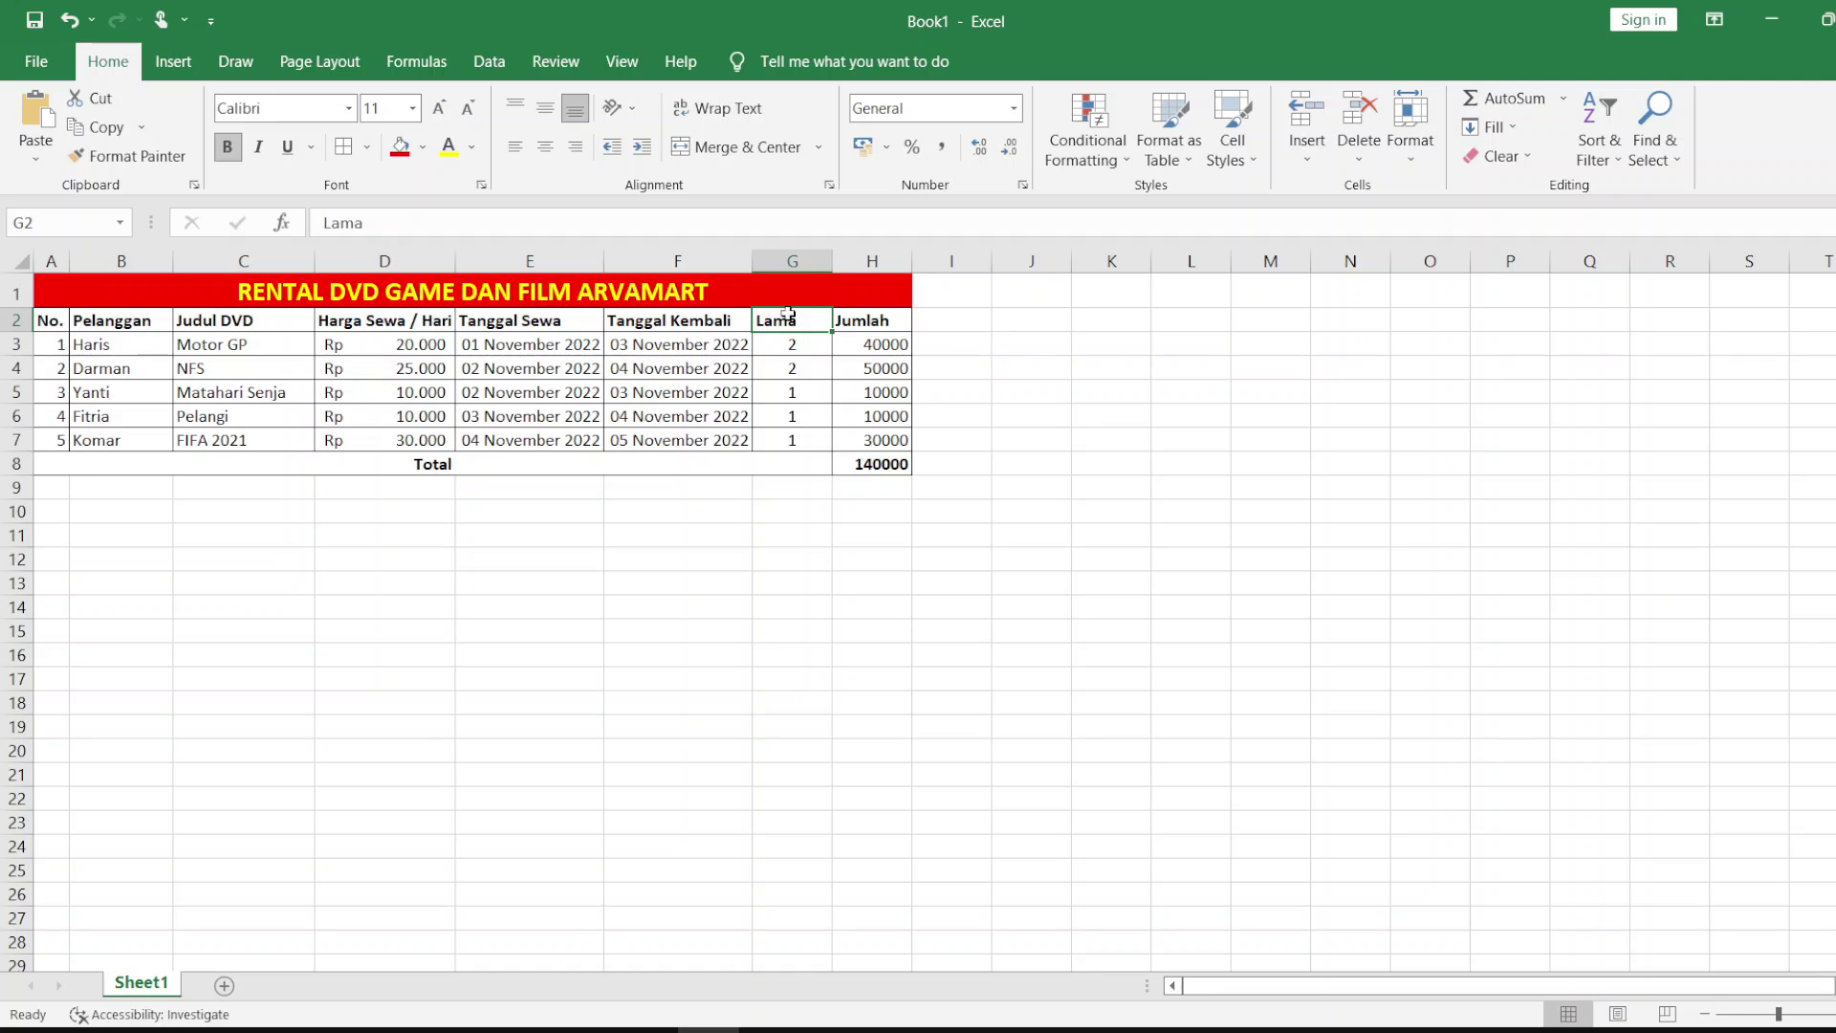
left_click(547, 148)
Step: Format the Jumlah amounts and their total in H3:H8 as Accounting with the Rp symbol
left_click_drag(866, 347, 875, 465)
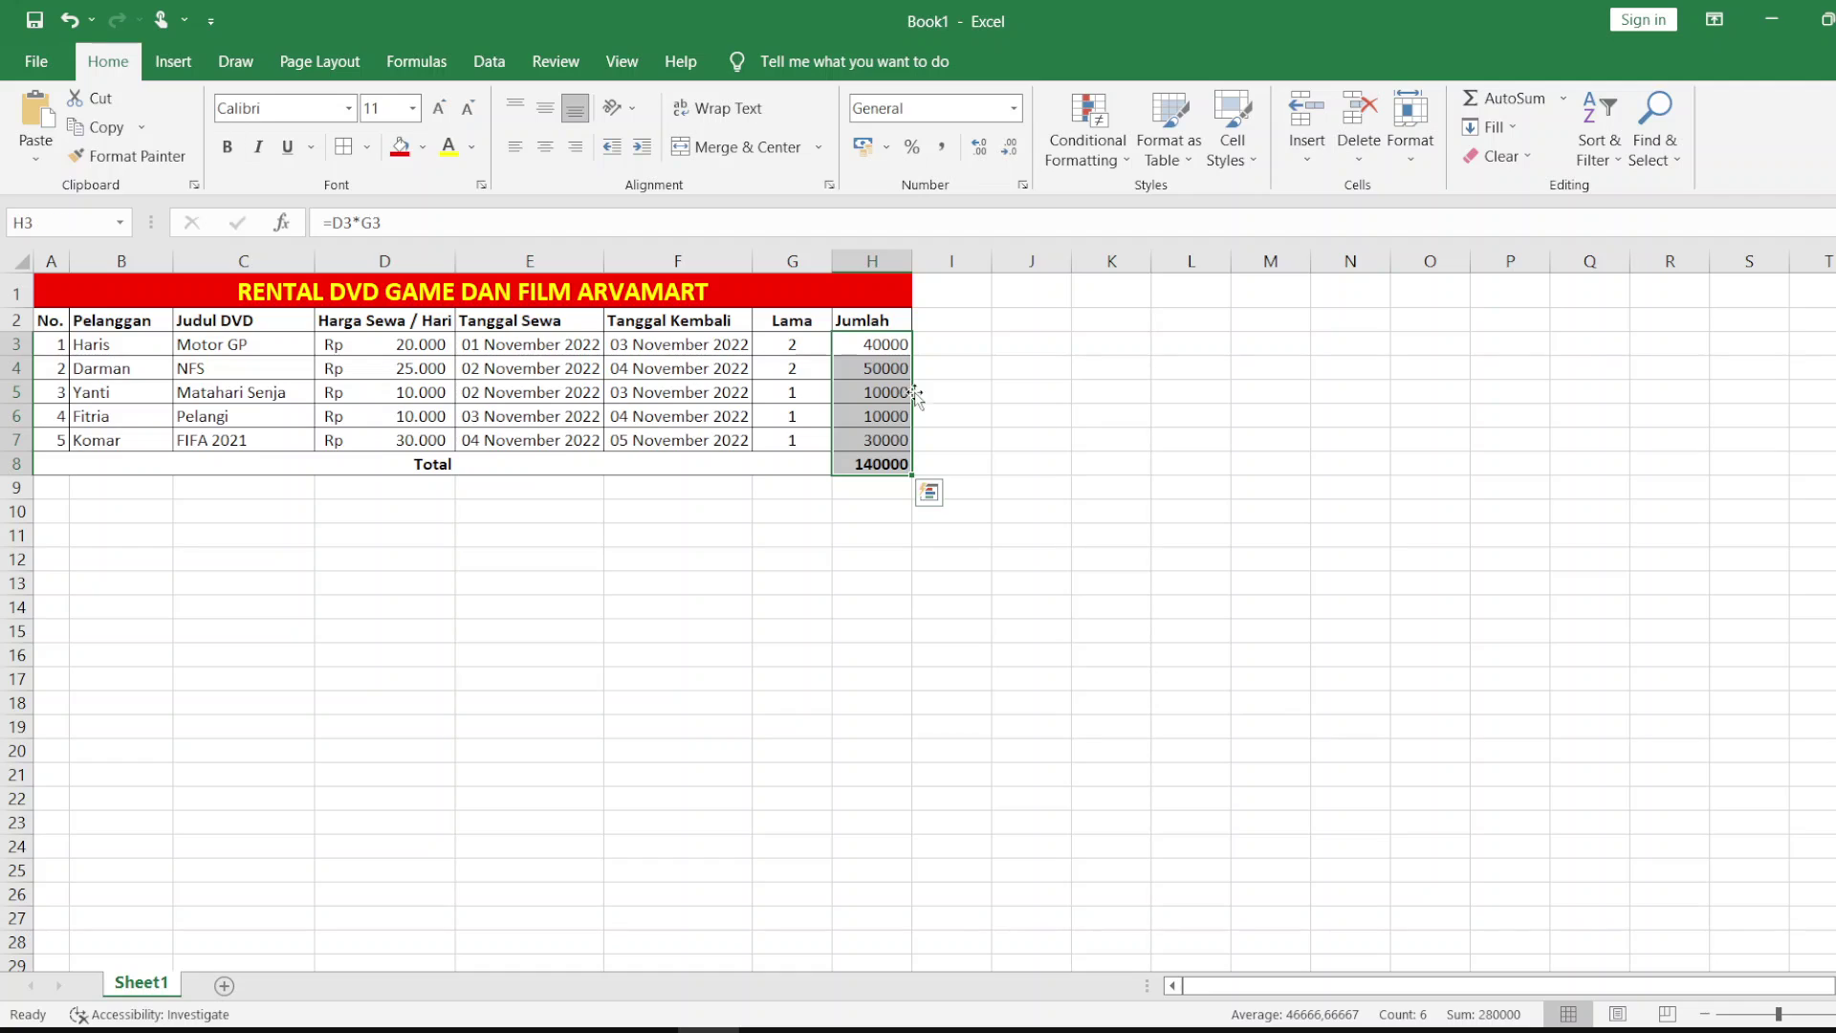
left_click(1022, 188)
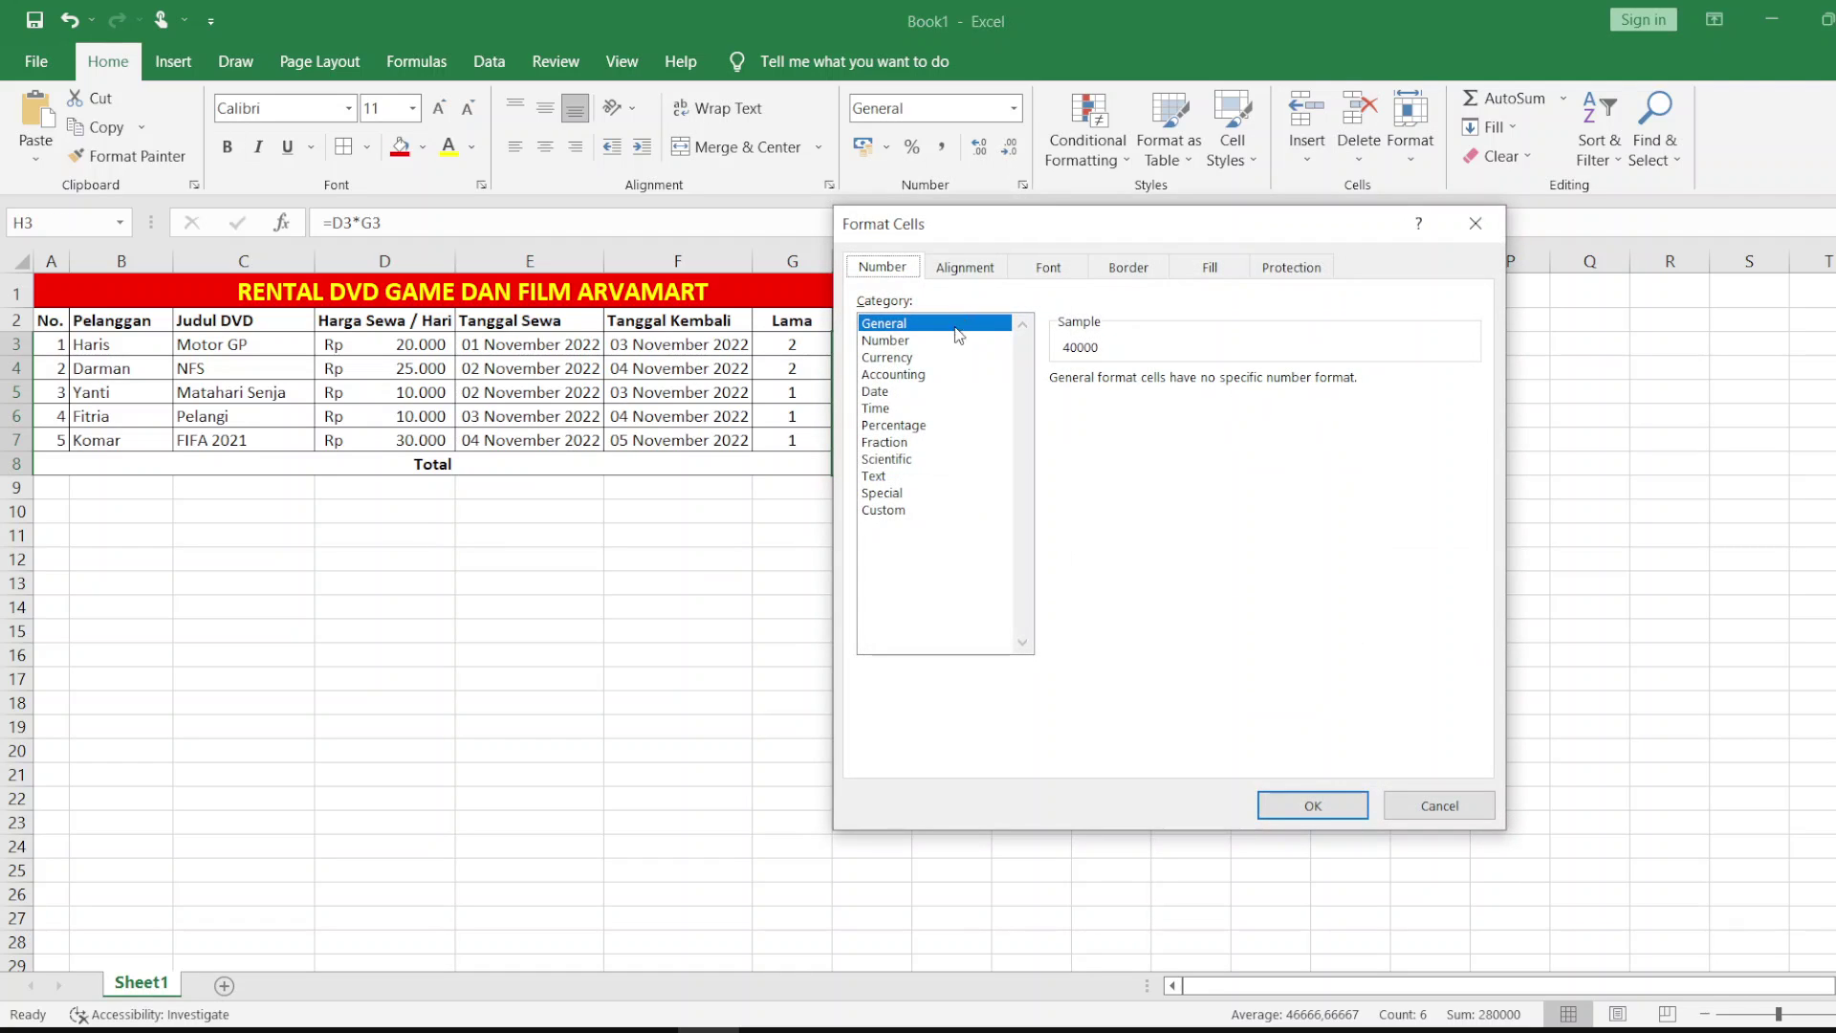
left_click(928, 374)
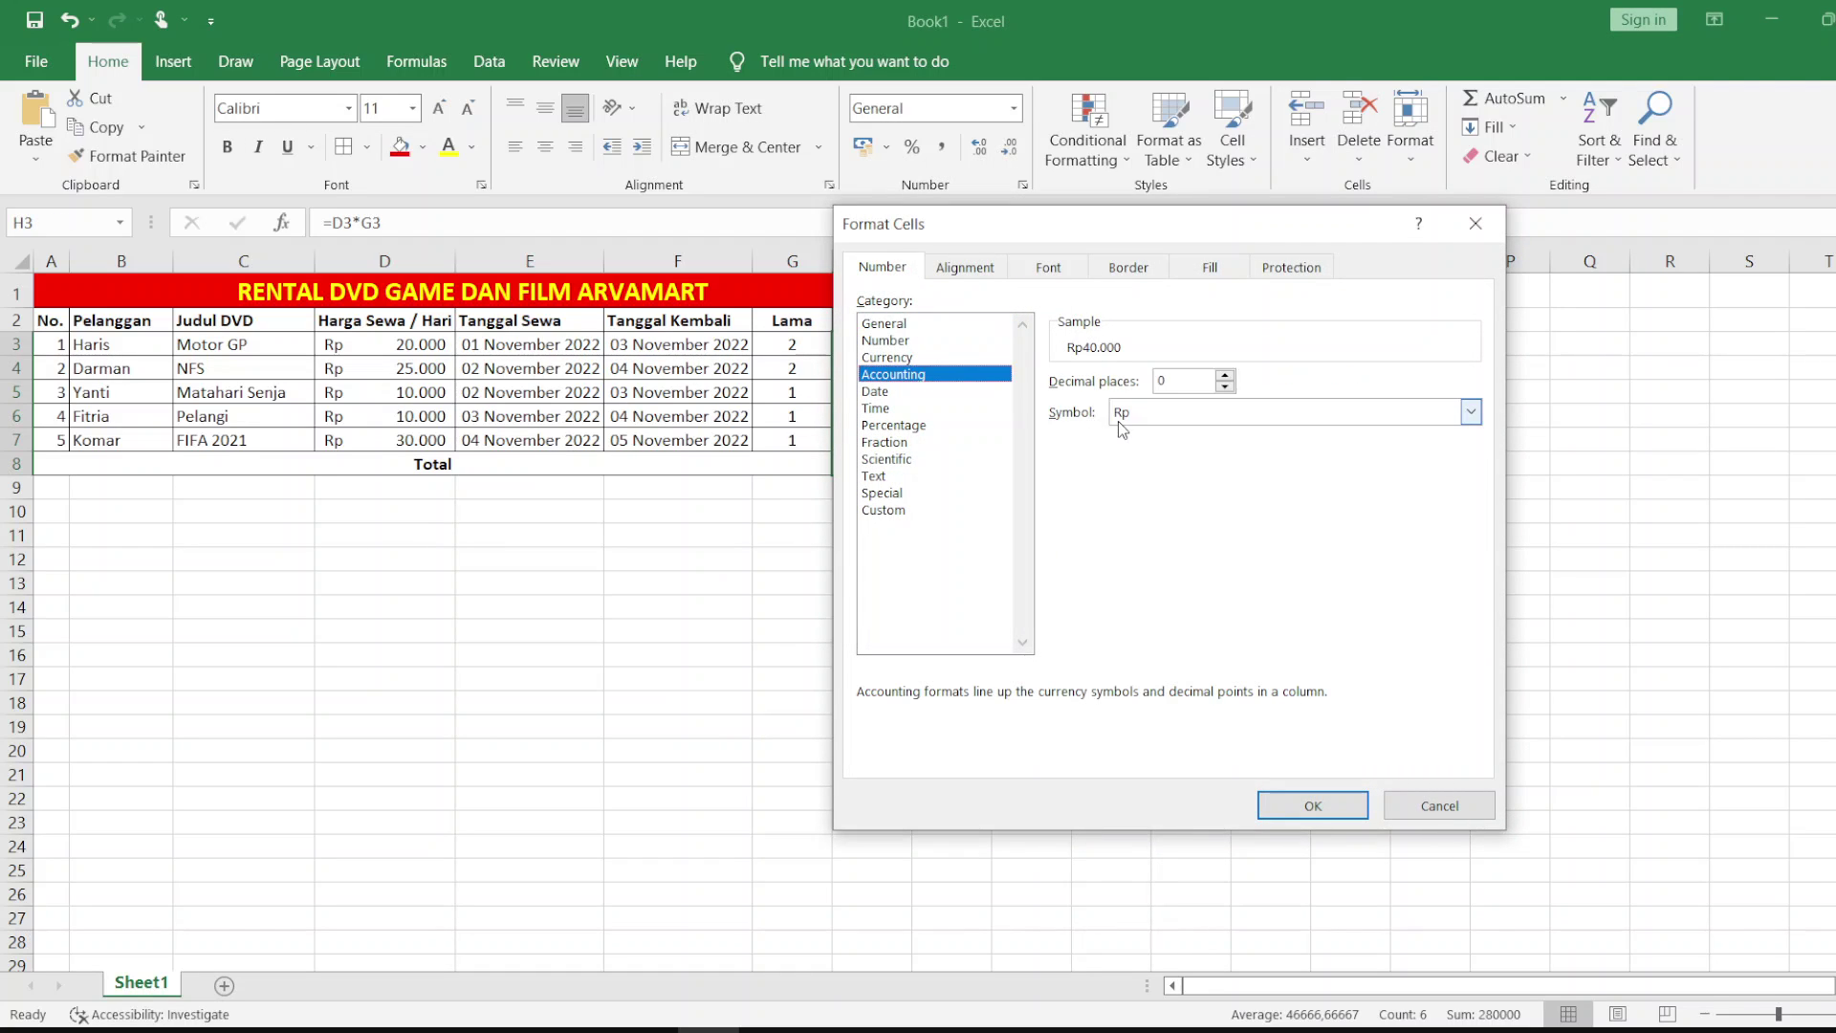
left_click(1221, 414)
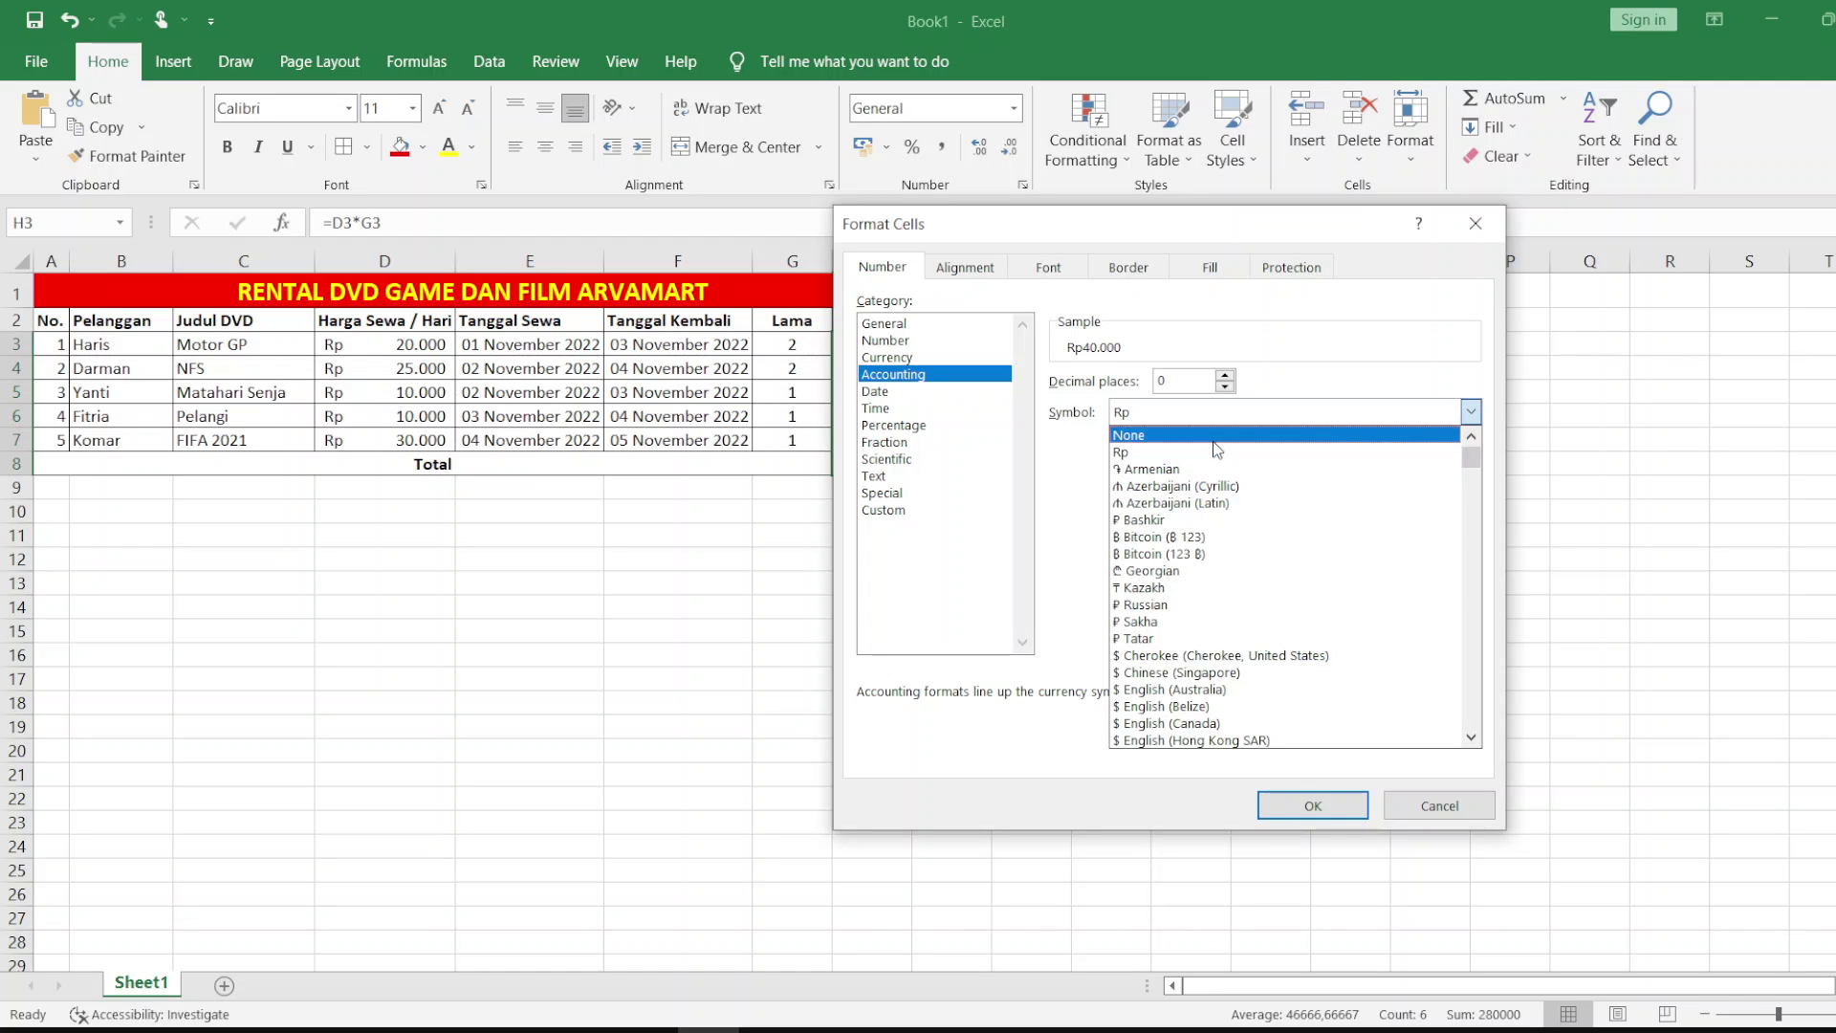
left_click(1217, 453)
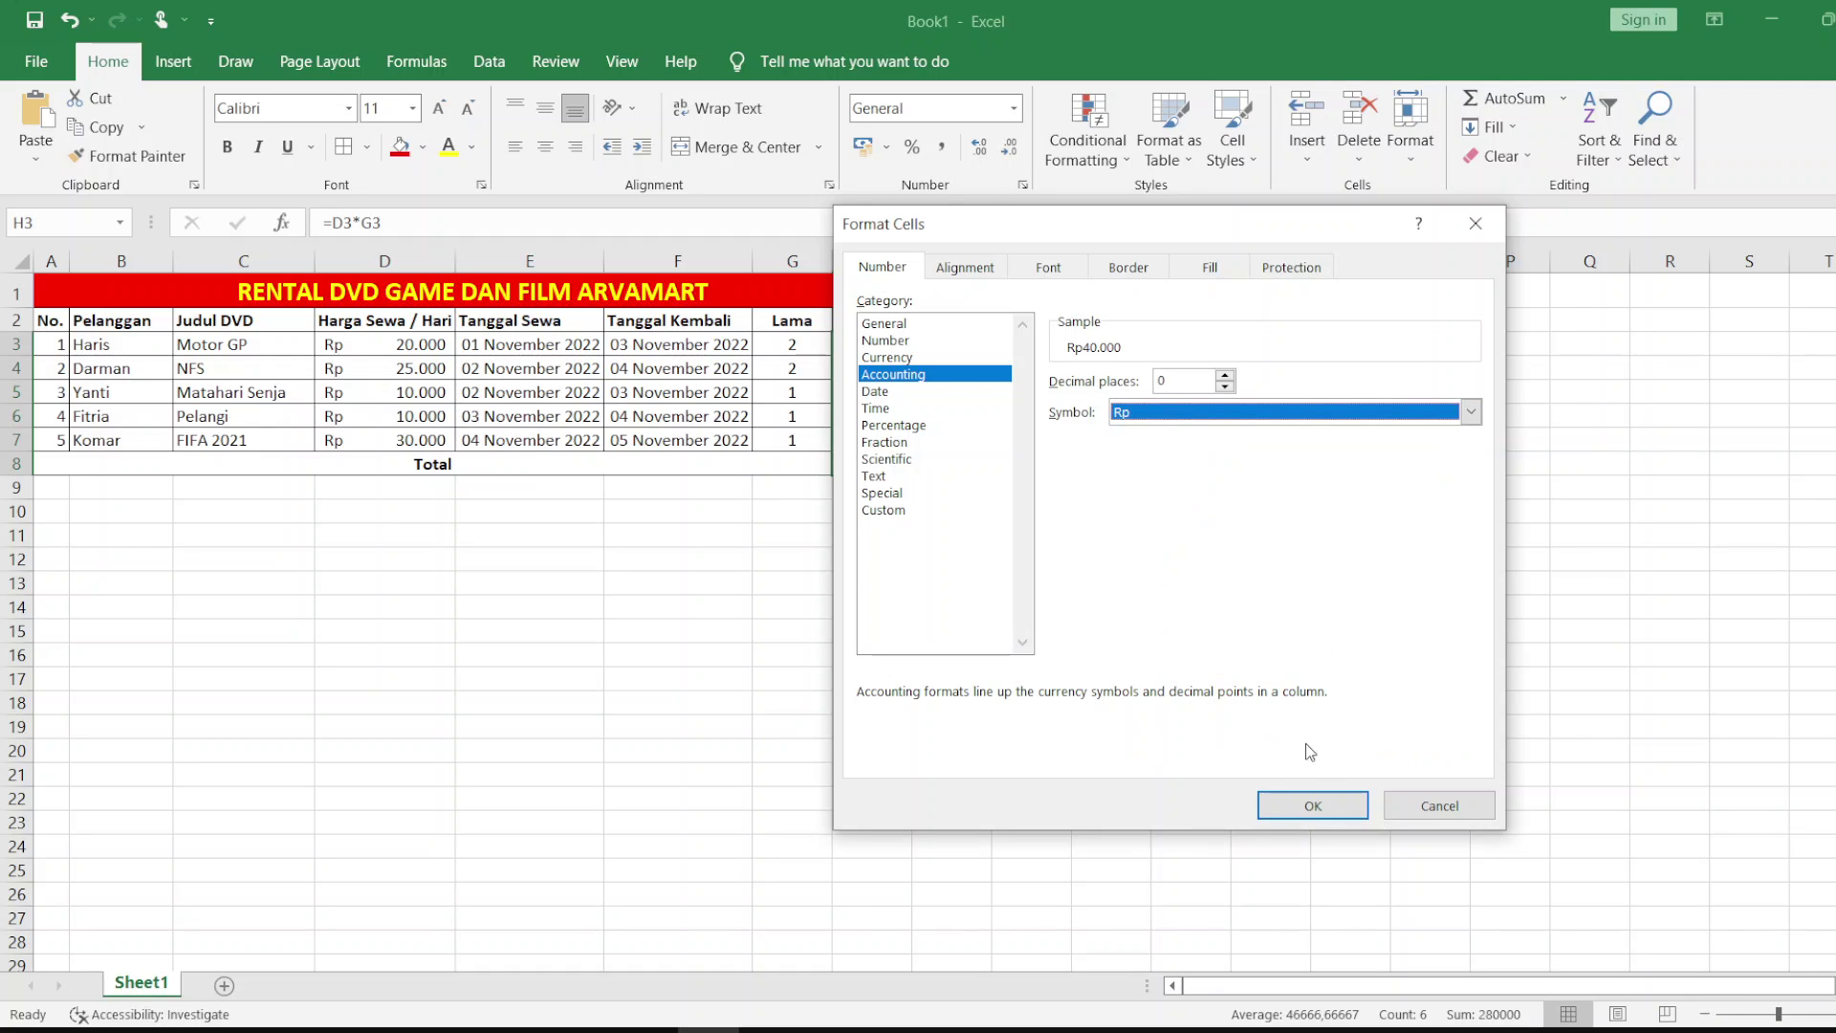
left_click(1317, 806)
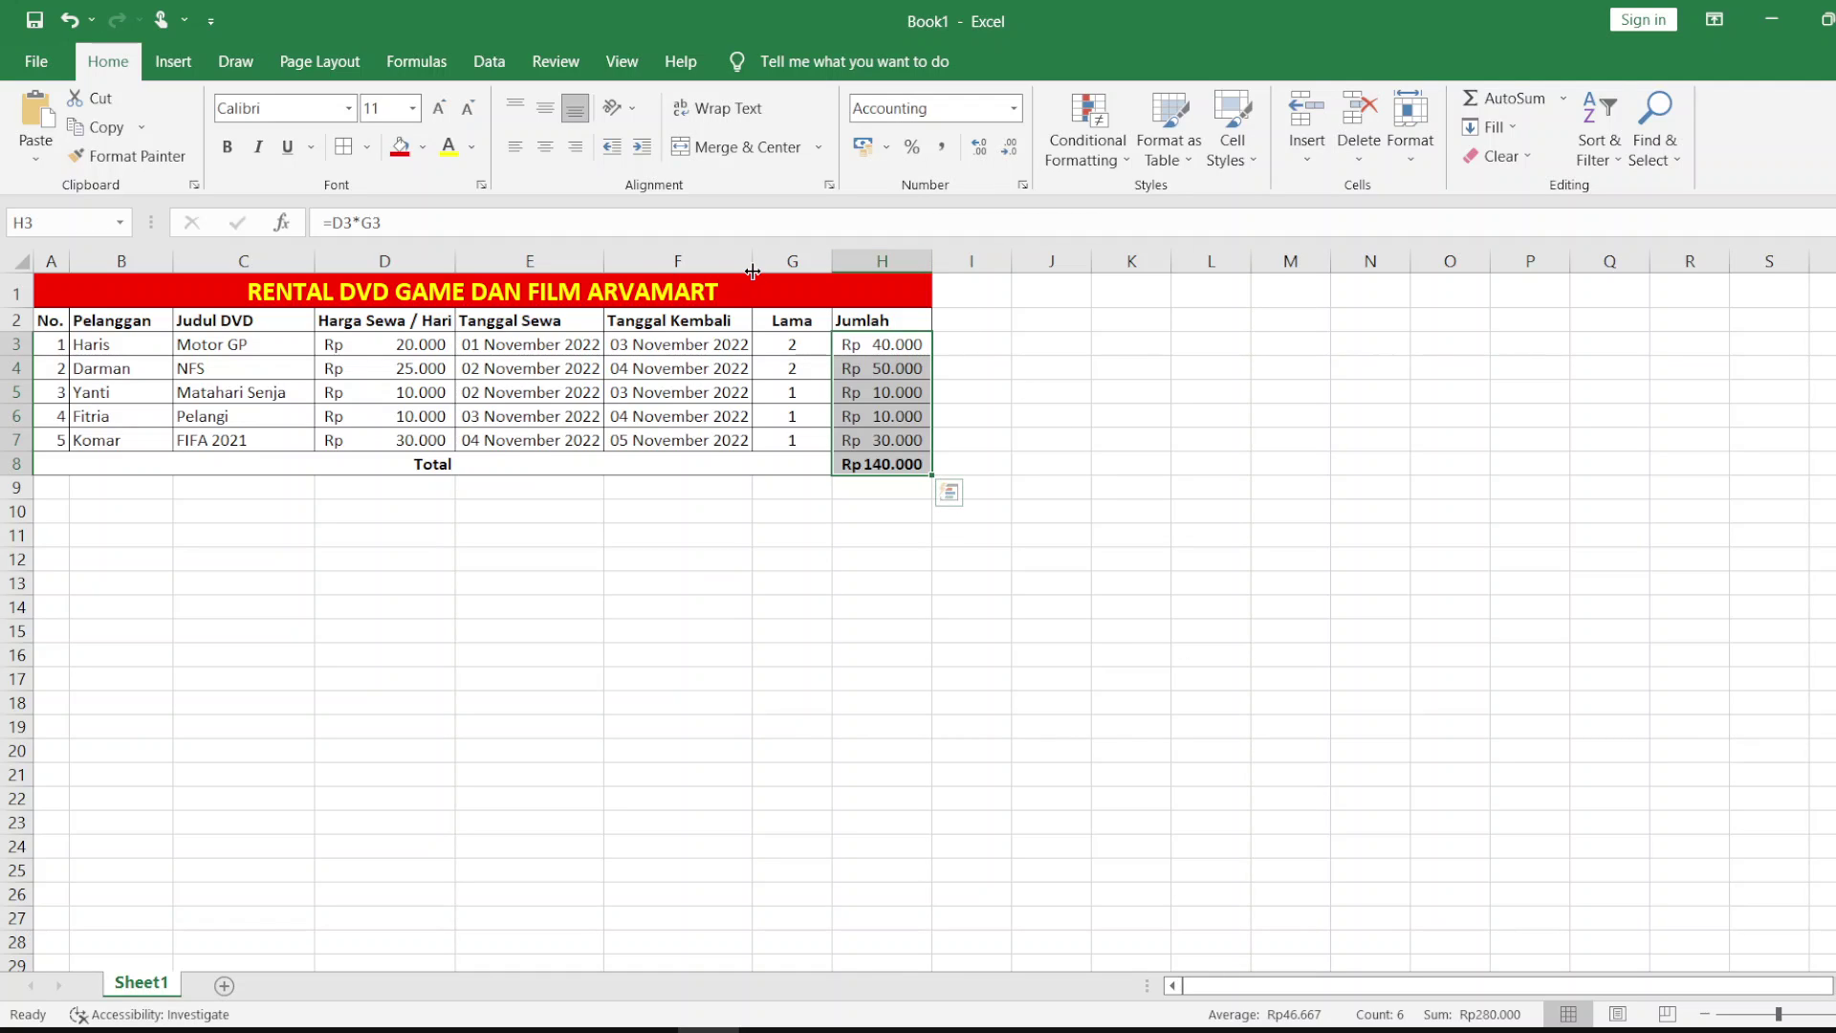
left_click_drag(752, 271, 752, 271)
Step: Centre the No. heading and the row numbers in A2:A7
left_click_drag(55, 346, 57, 436)
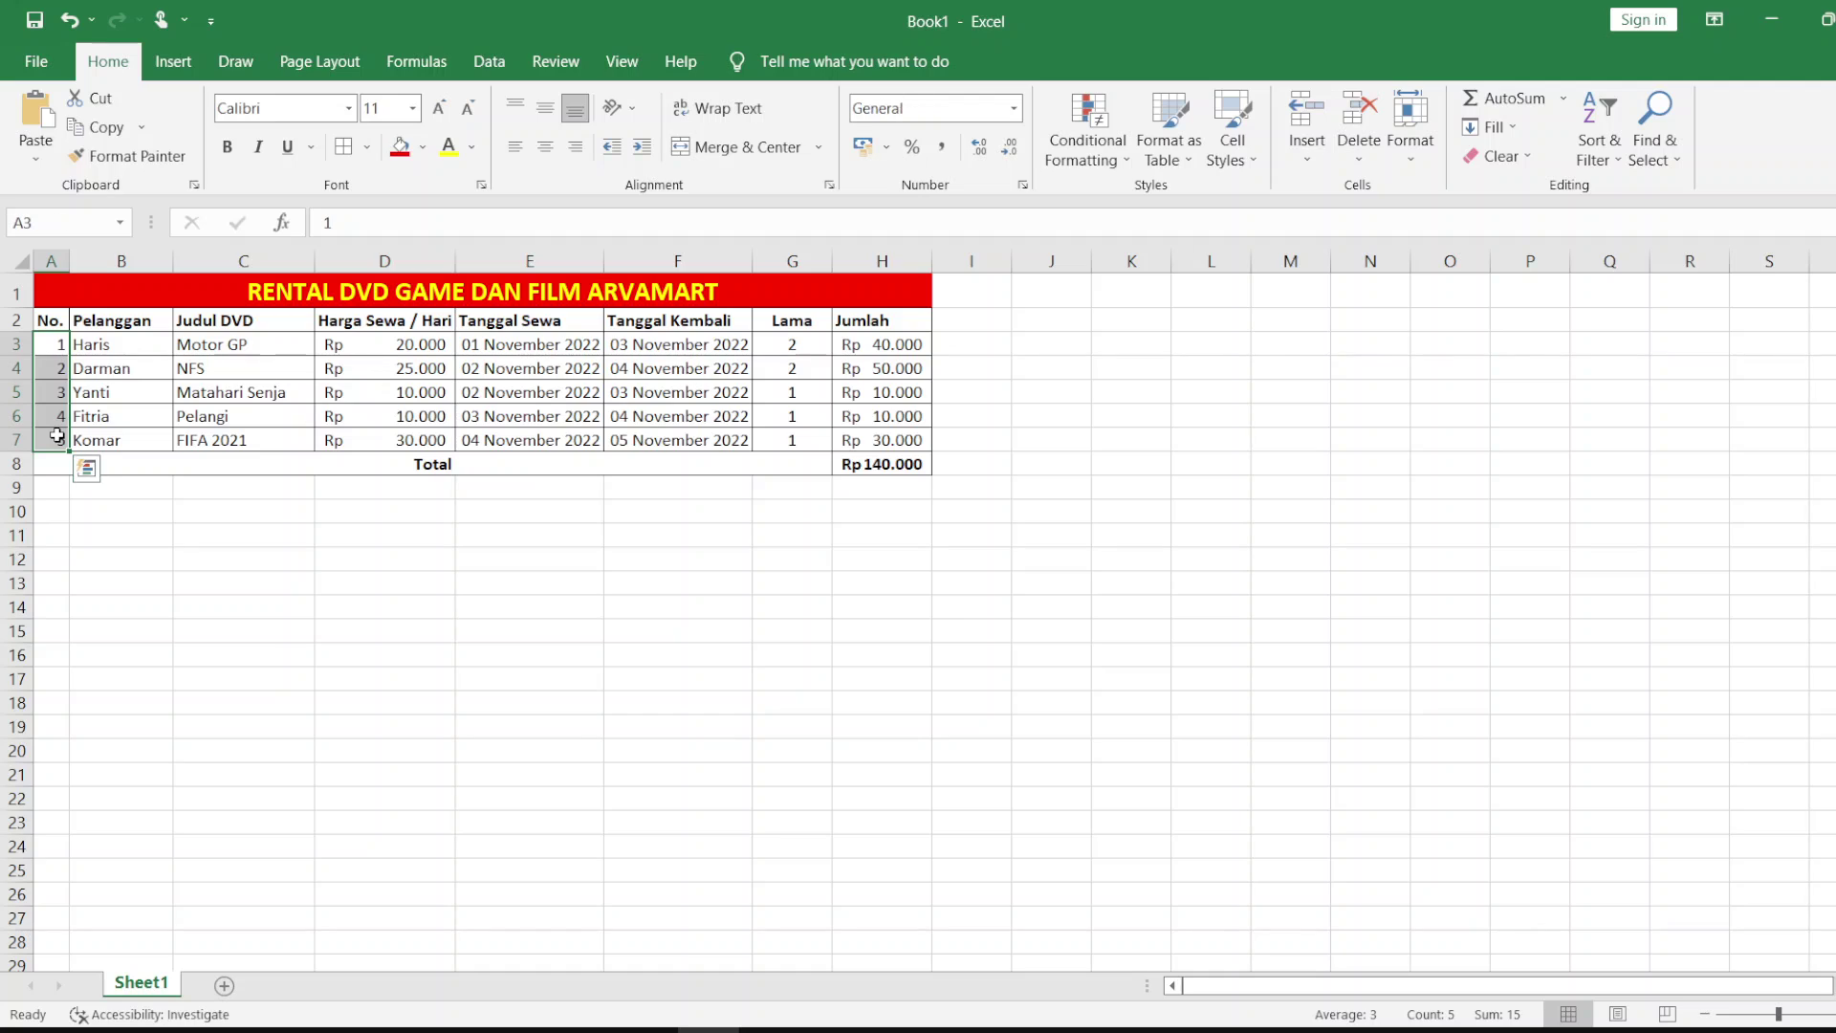
left_click_drag(50, 320, 54, 430)
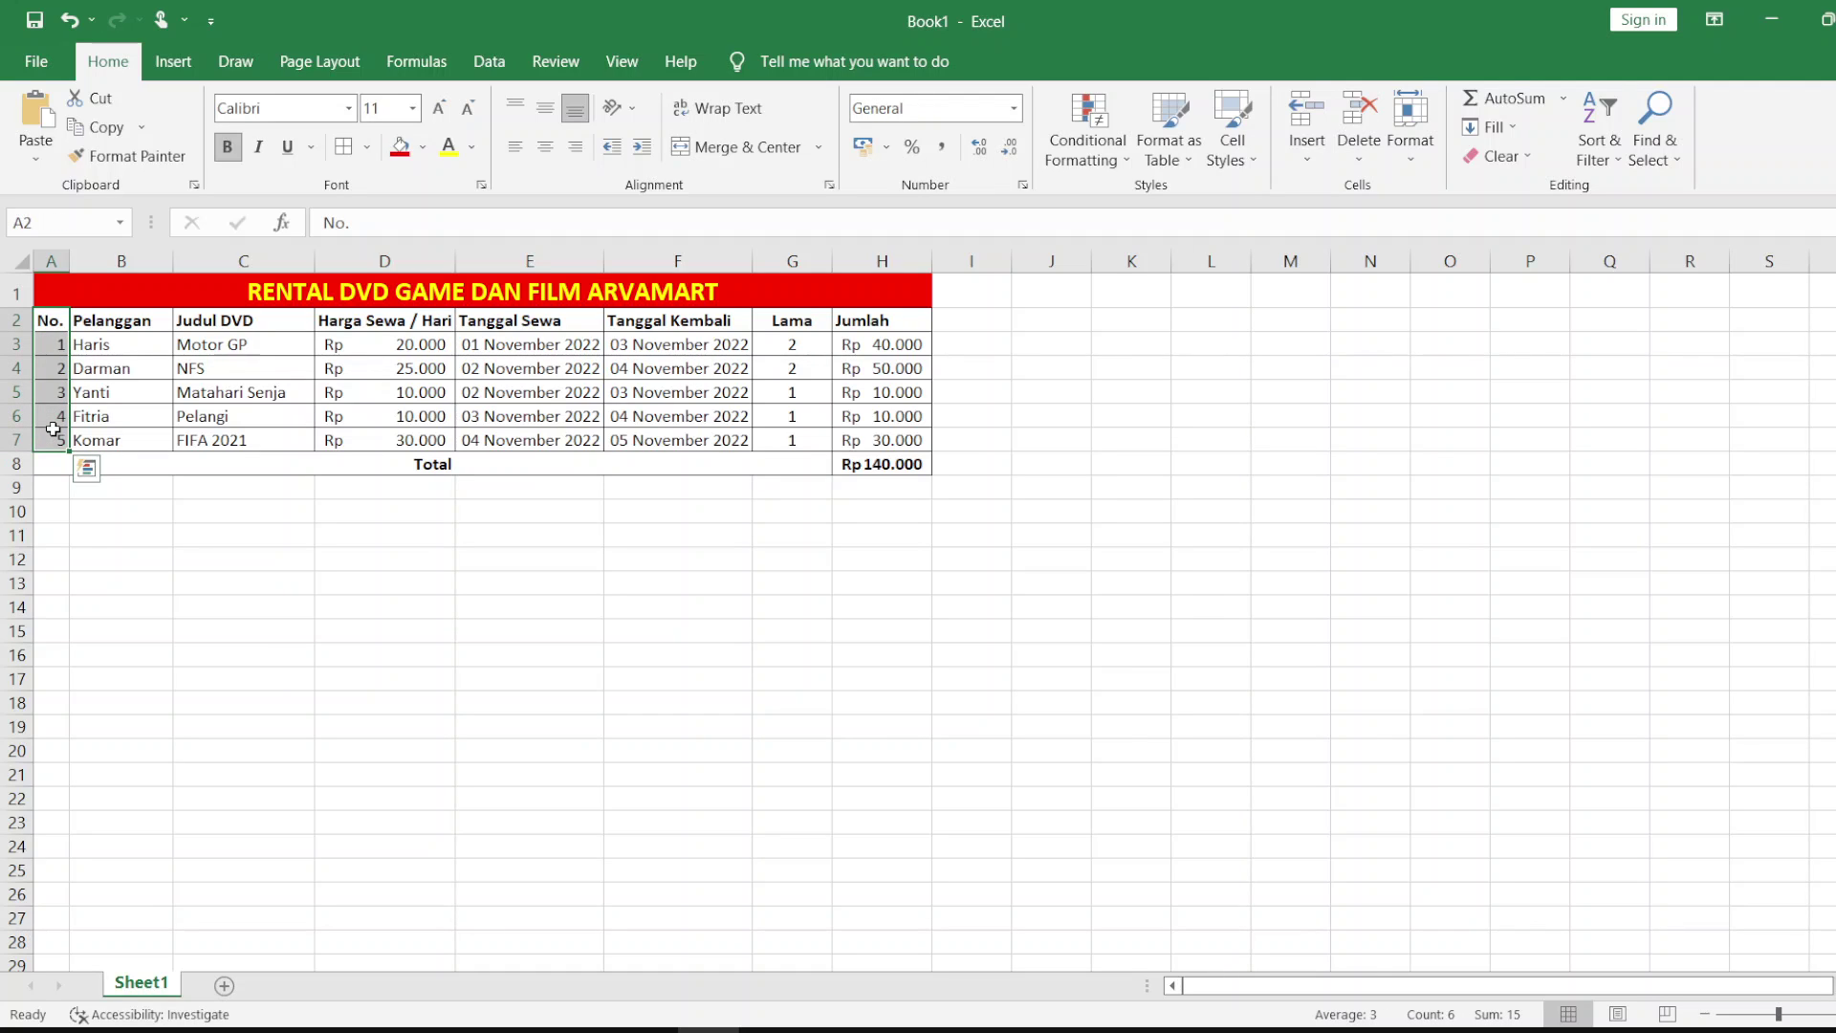
left_click(547, 149)
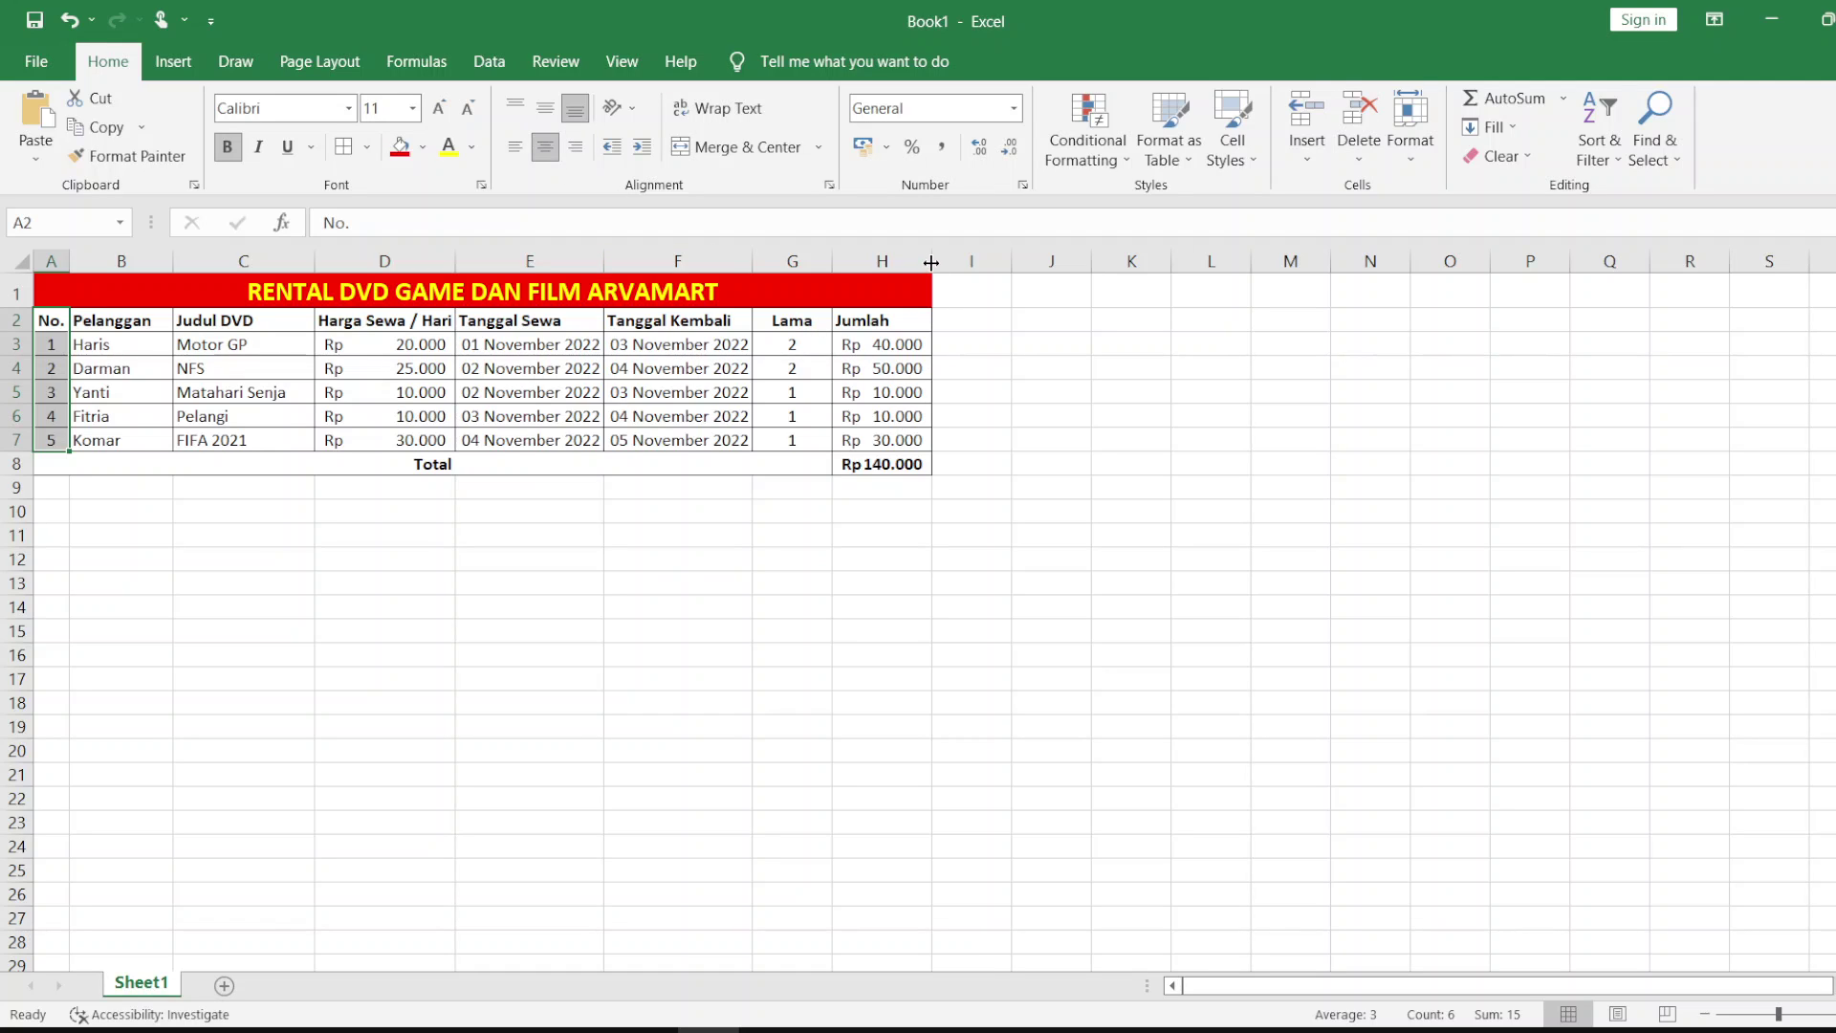
Step: Widen the Jumlah, Tanggal Kembali, Tanggal Sewa and Harga Sewa / Hari columns slightly
left_click_drag(930, 263, 954, 269)
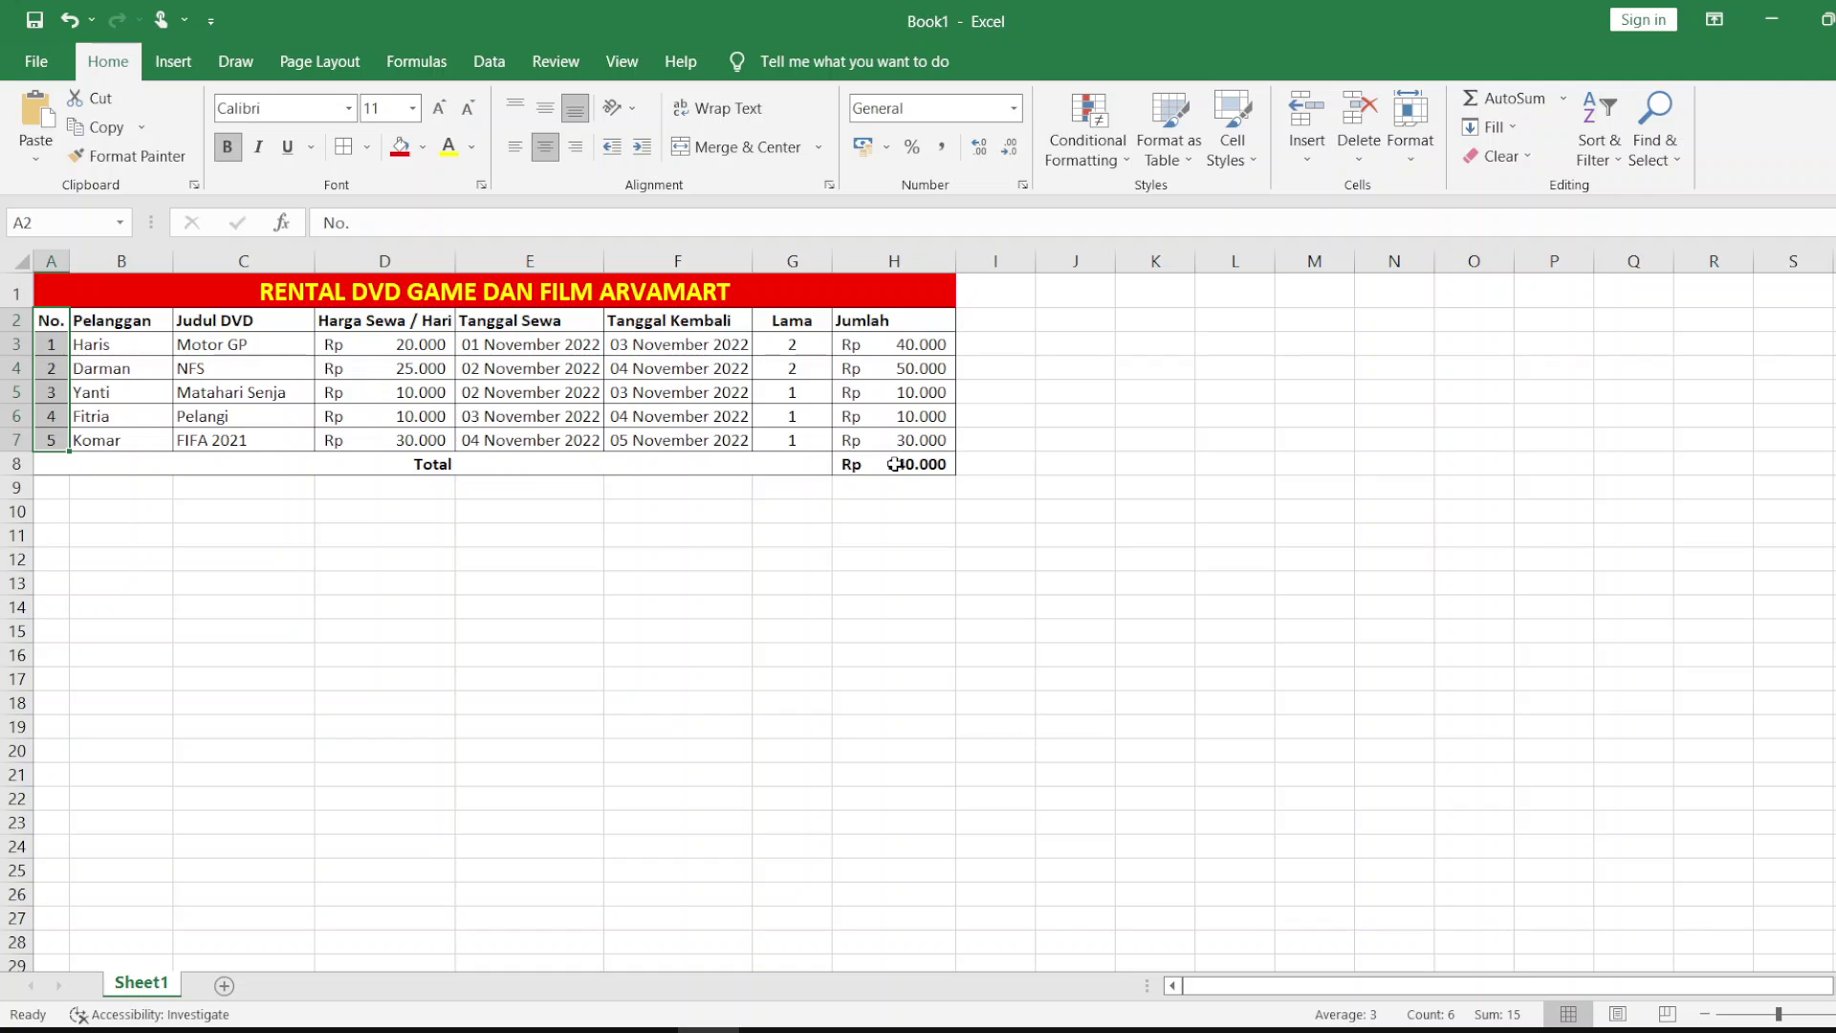
left_click(894, 464)
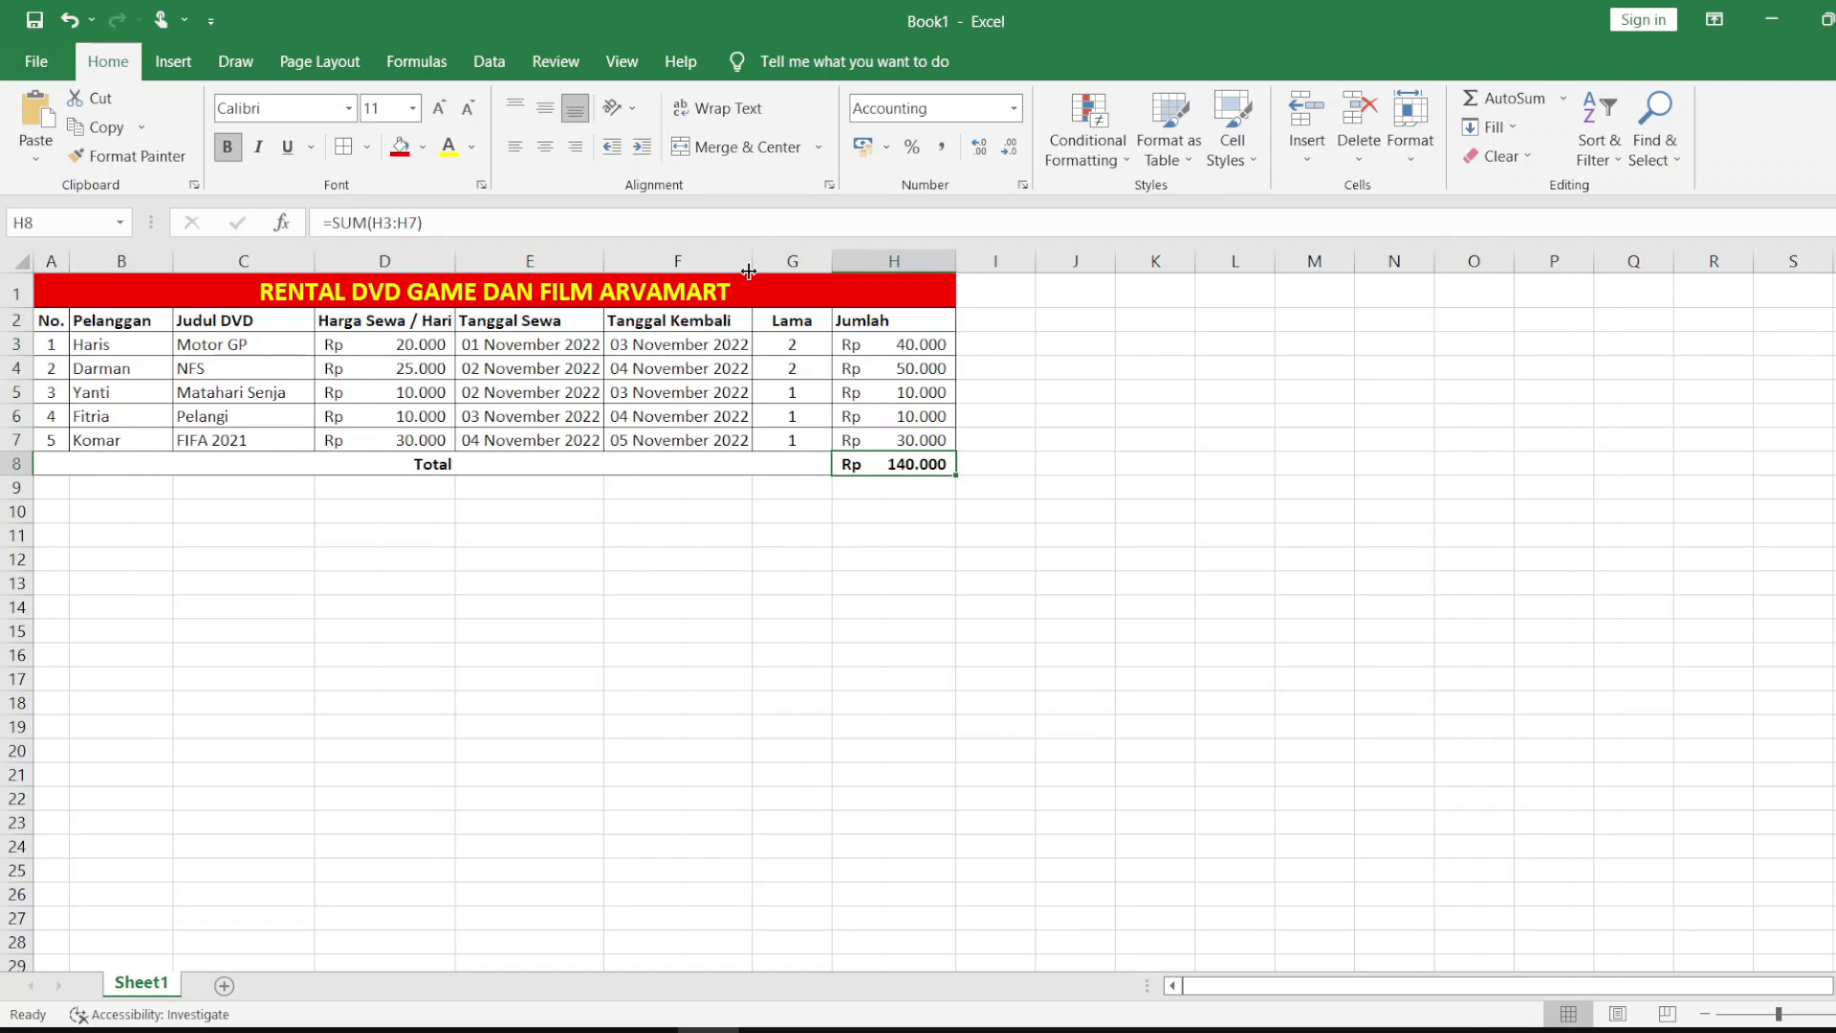
left_click_drag(750, 268, 759, 273)
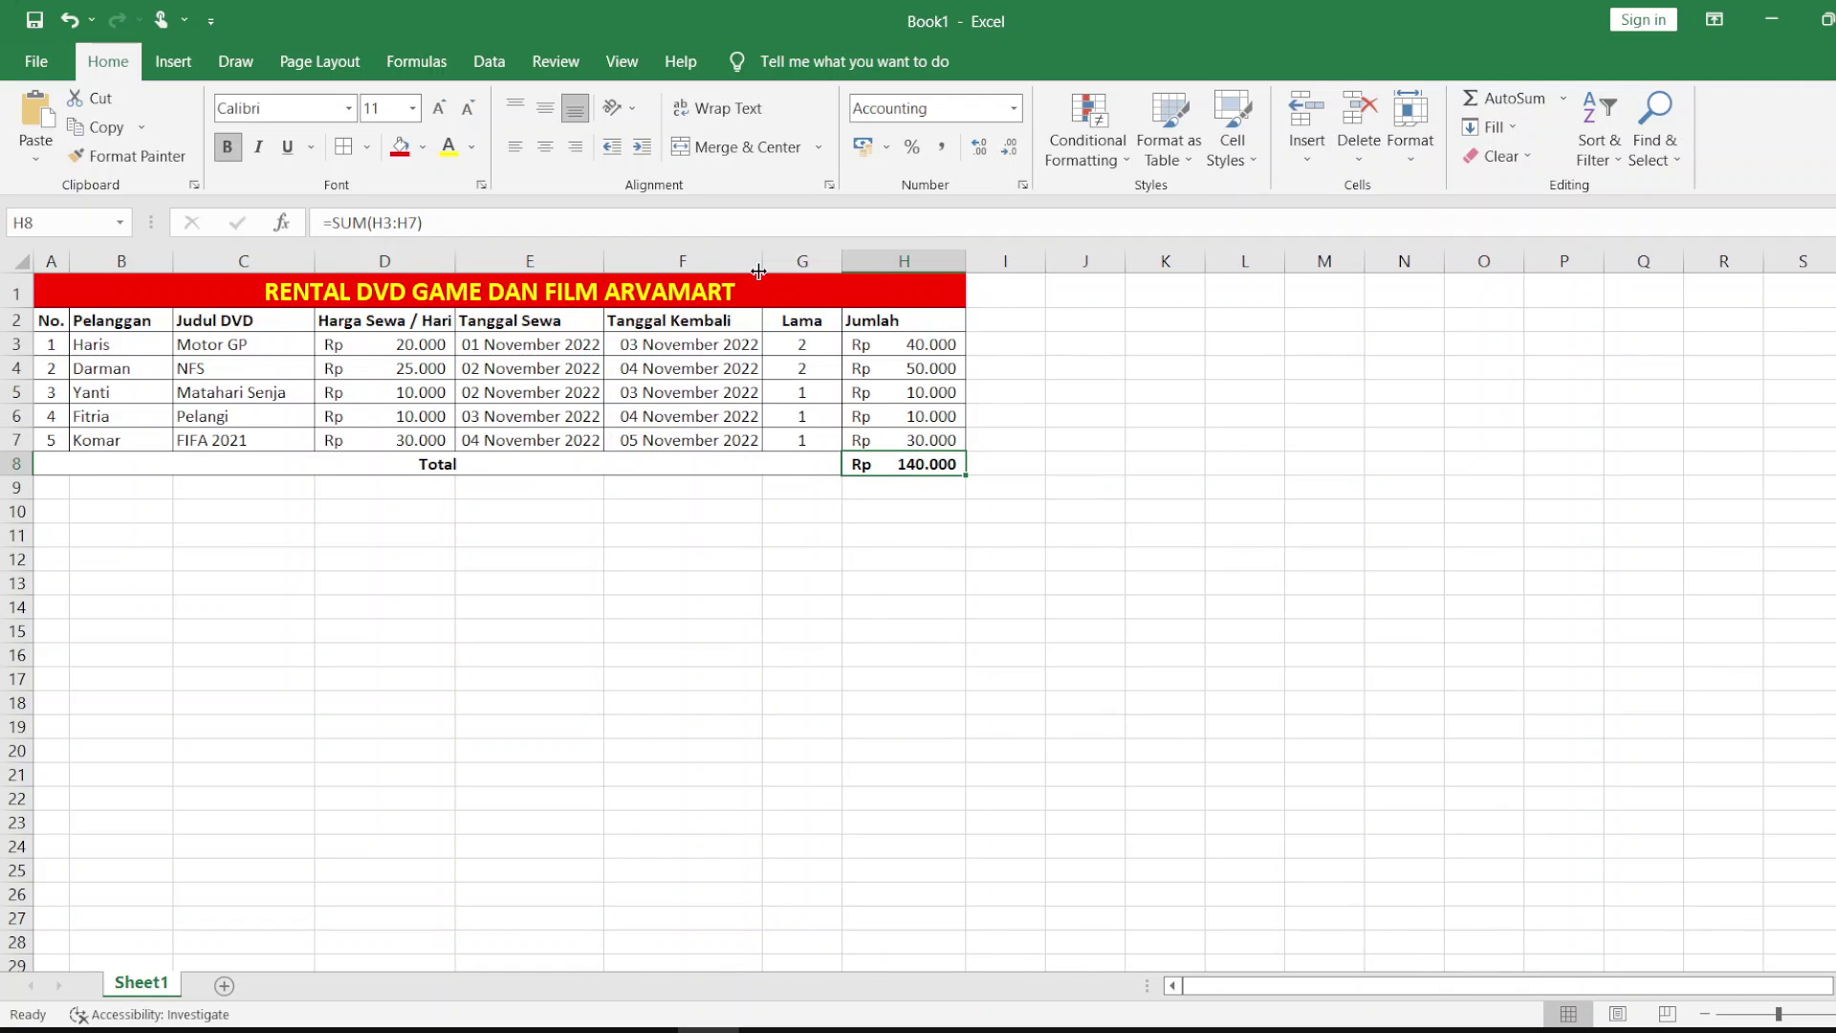
left_click_drag(604, 258, 623, 258)
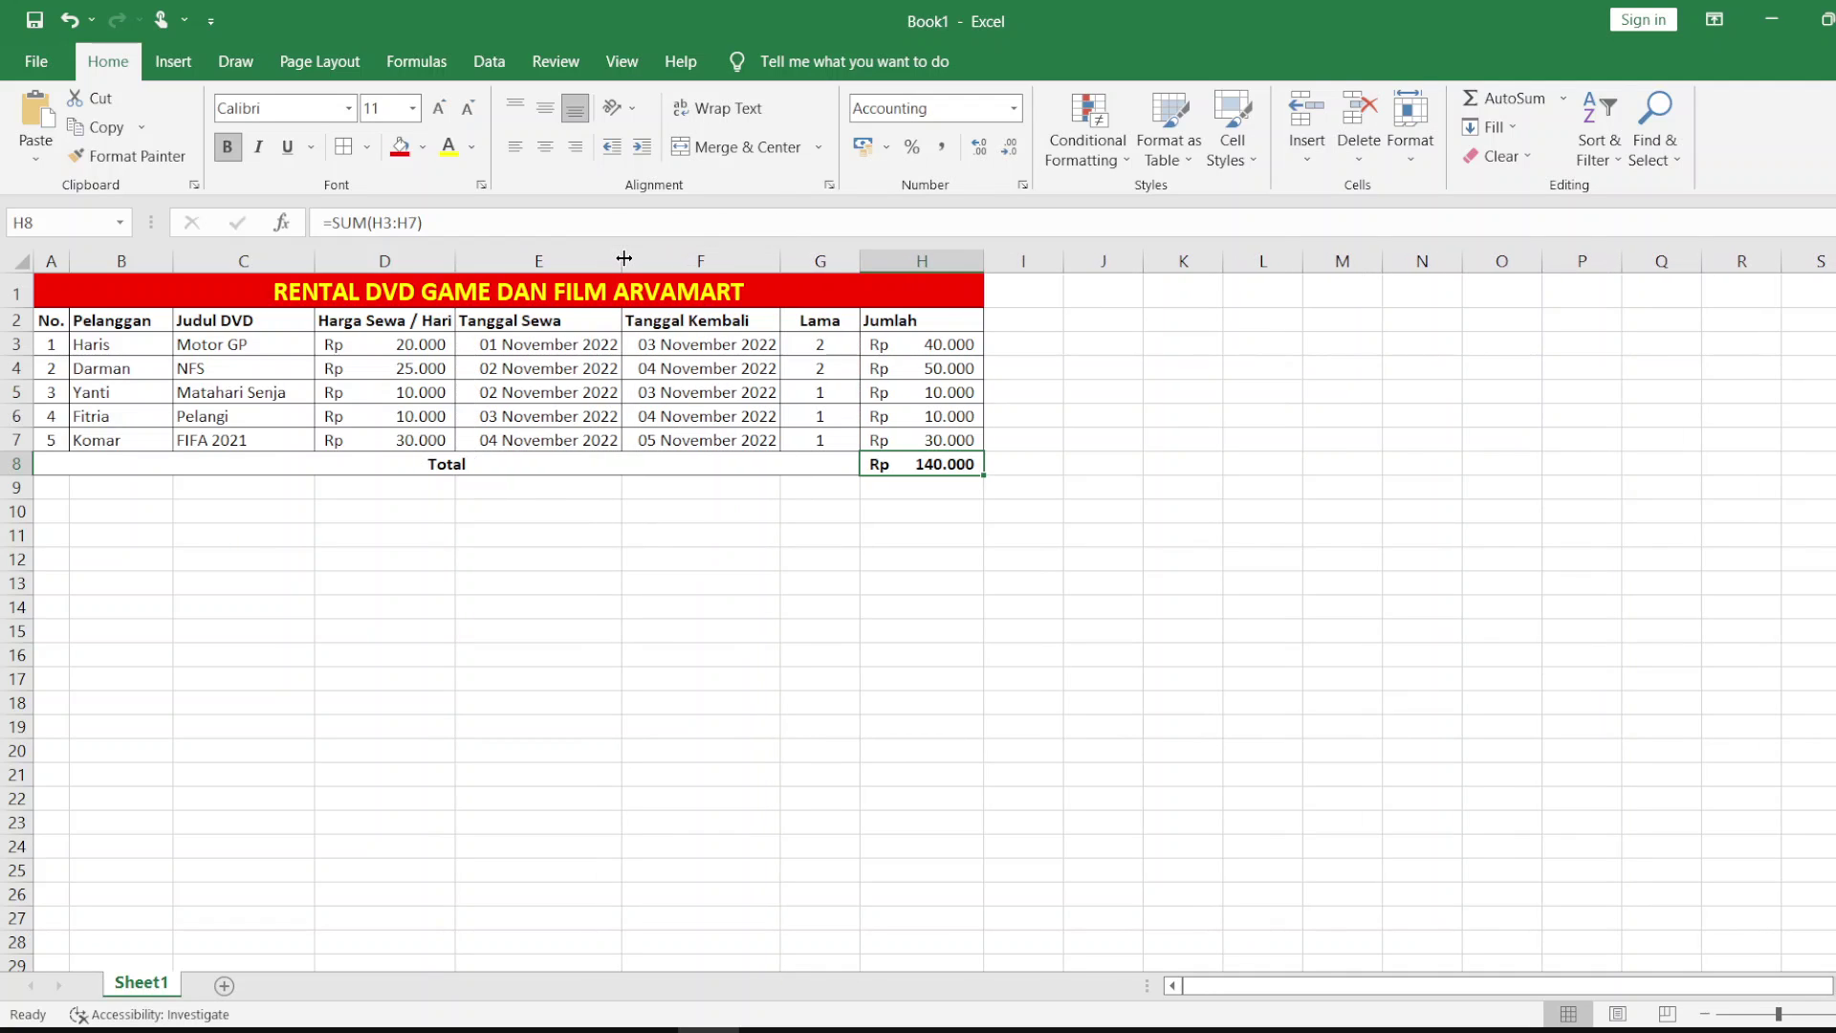
left_click_drag(457, 251, 462, 252)
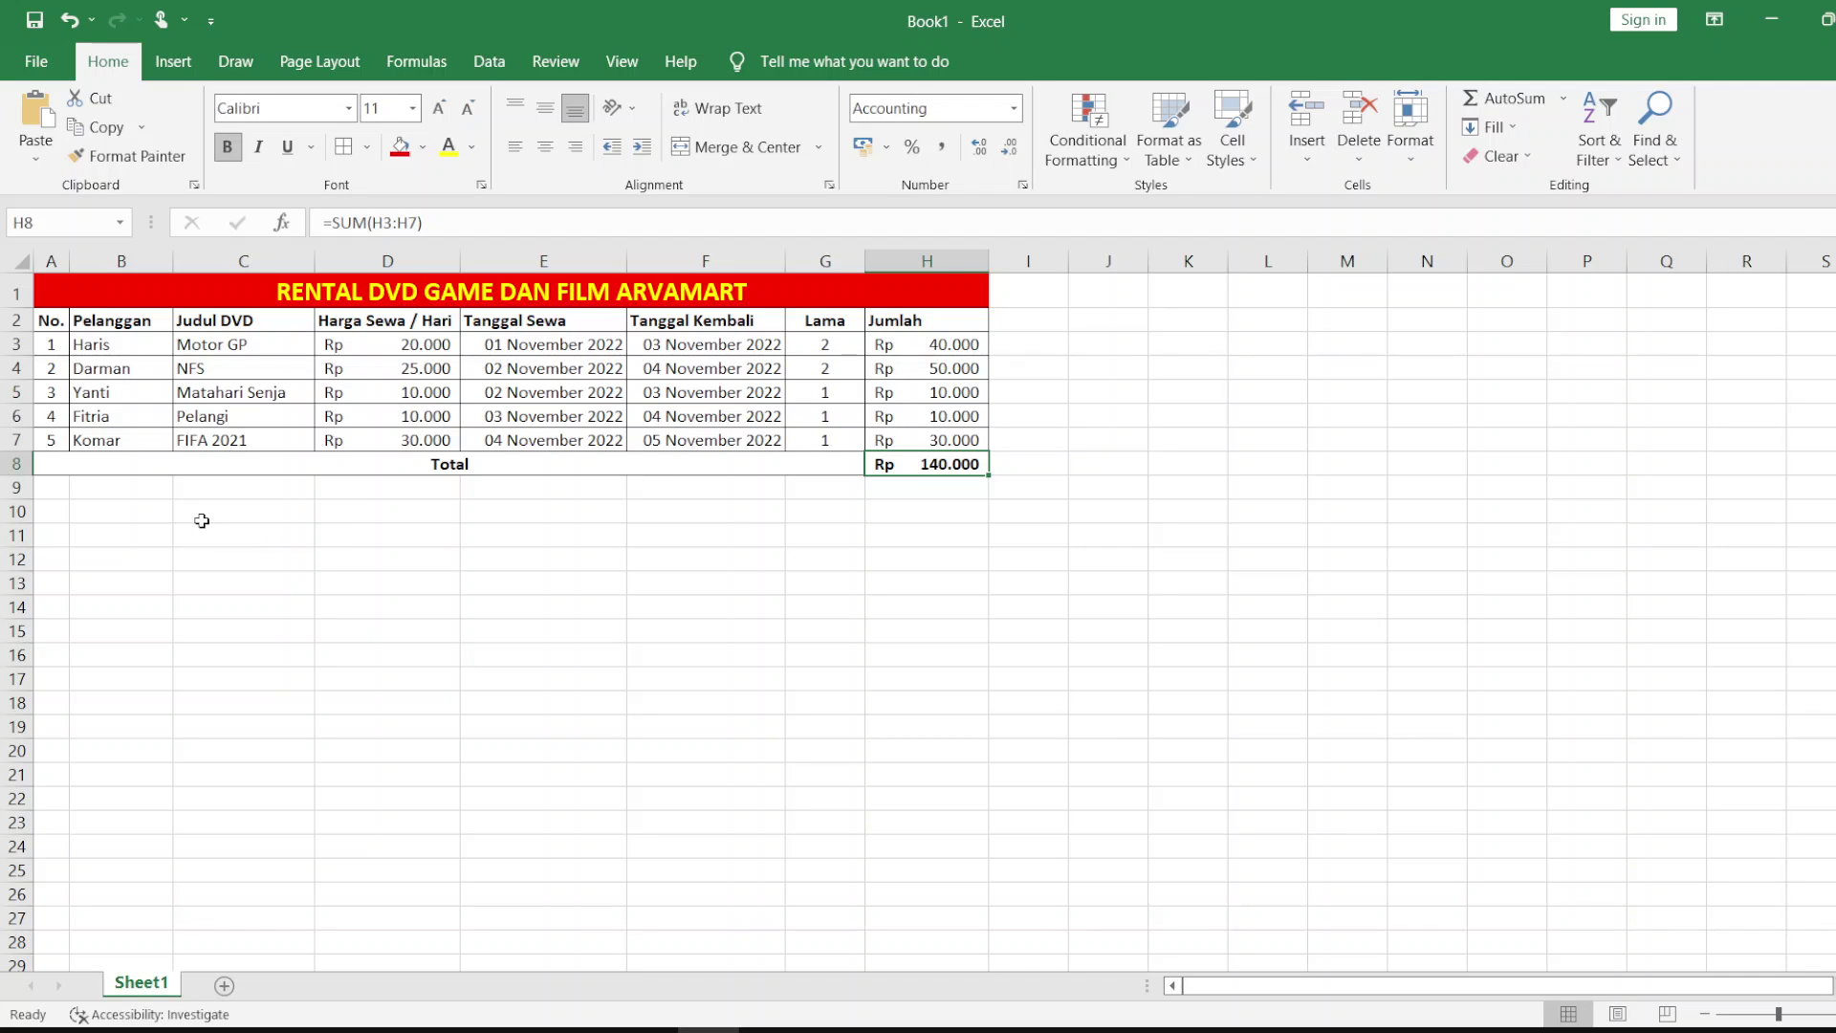
Step: Enter the note "Catatan: Nama pelanggan, judul dvd dan harga sewa bukan sebenarnya hanya contoh saja." in cell A10 below the table
left_click(56, 487)
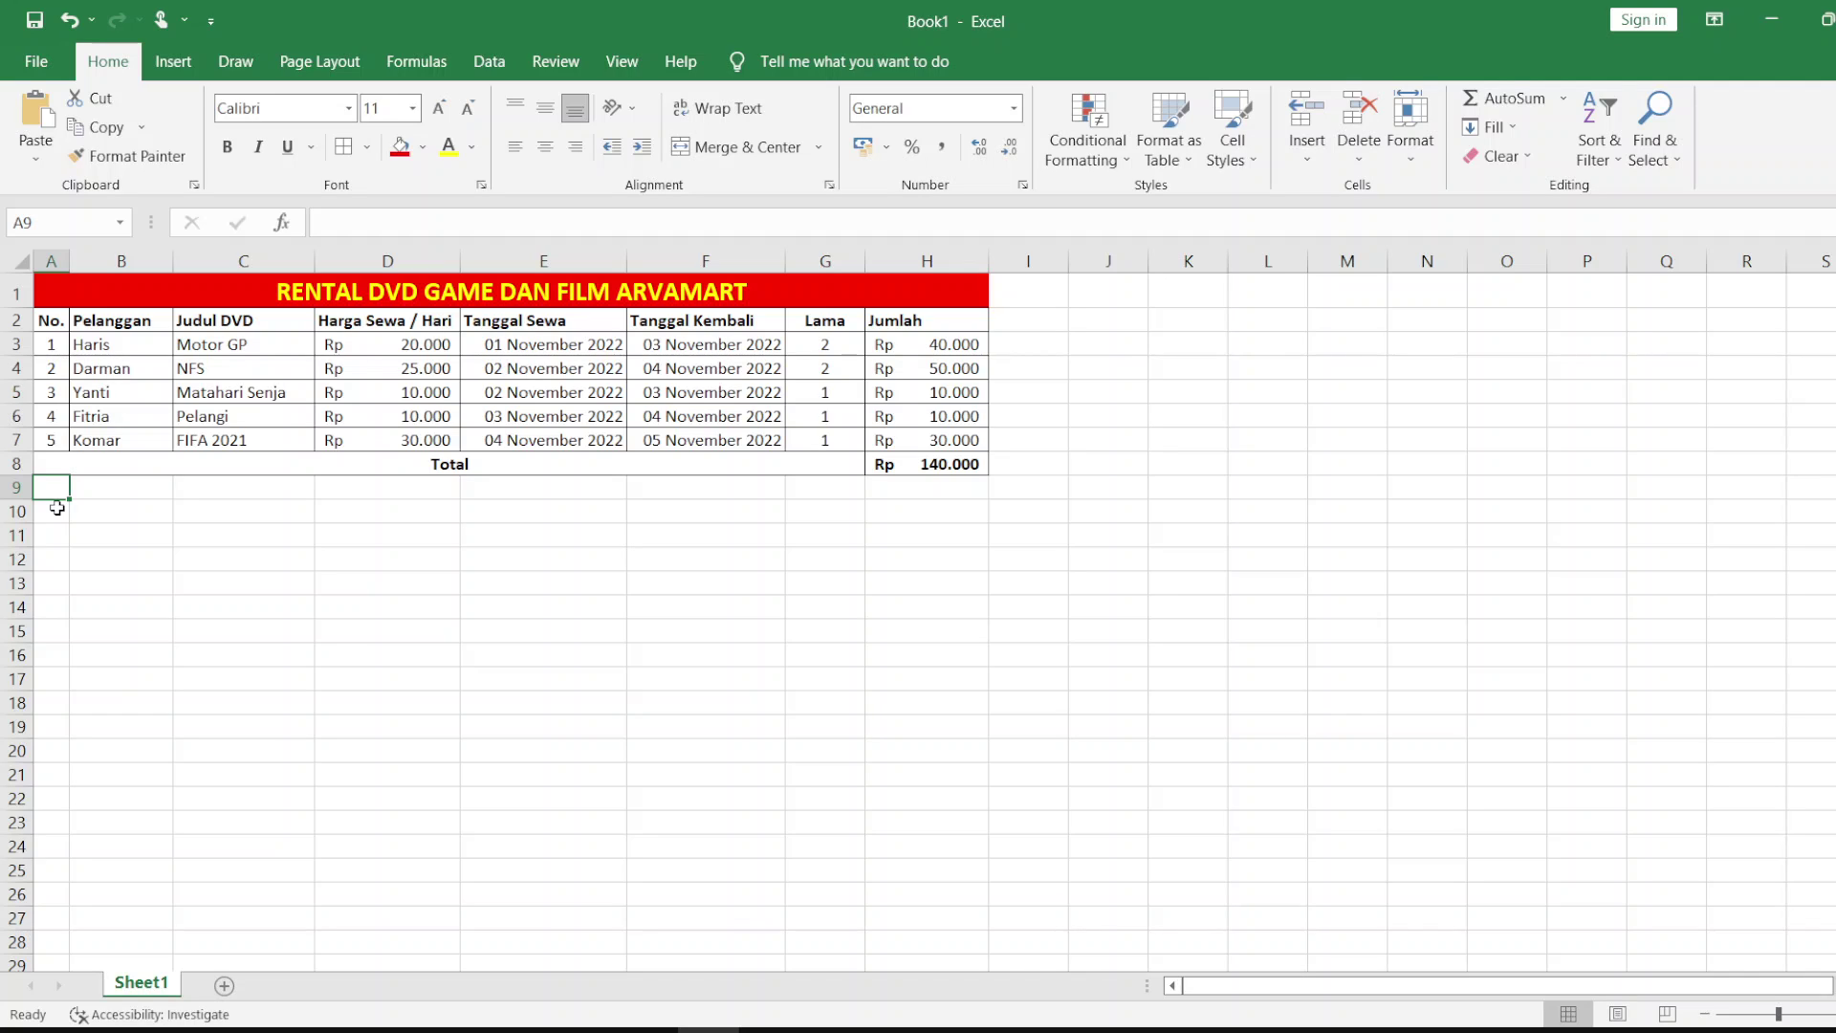
left_click(57, 509)
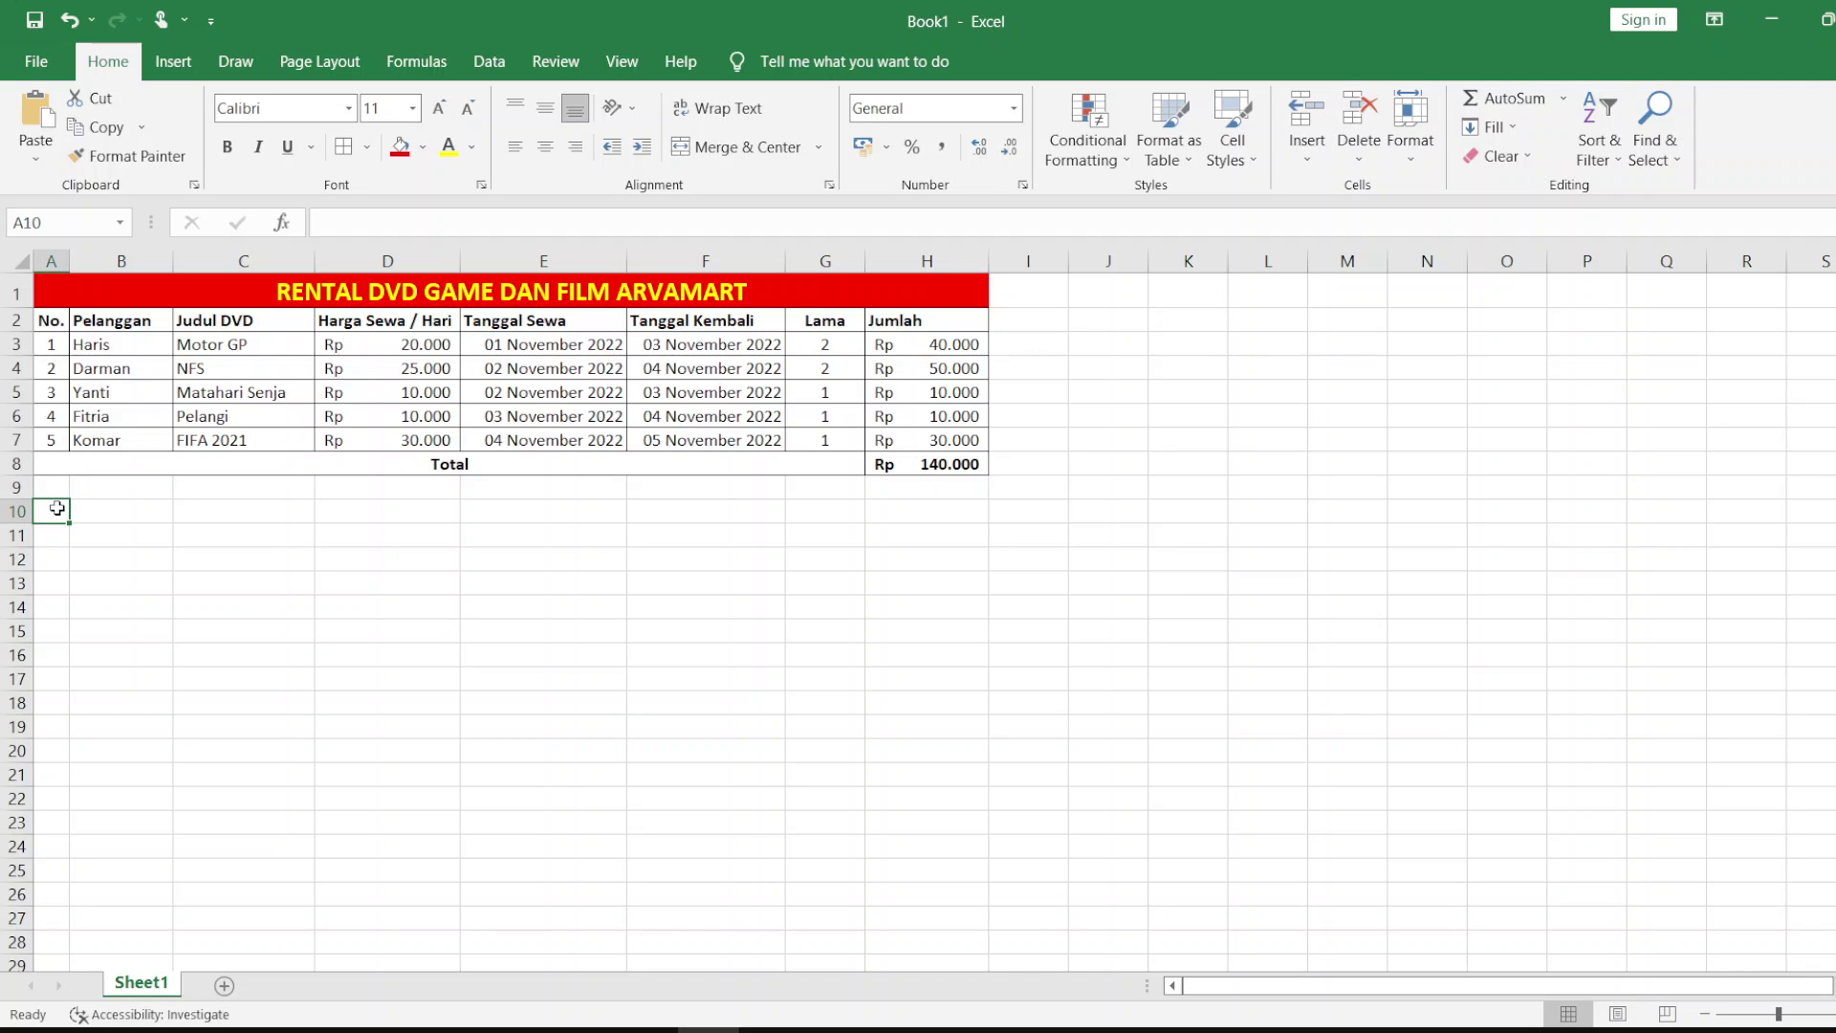
key("Caps_Lock")
type("c")
key("Caps_Lock")
type("AT")
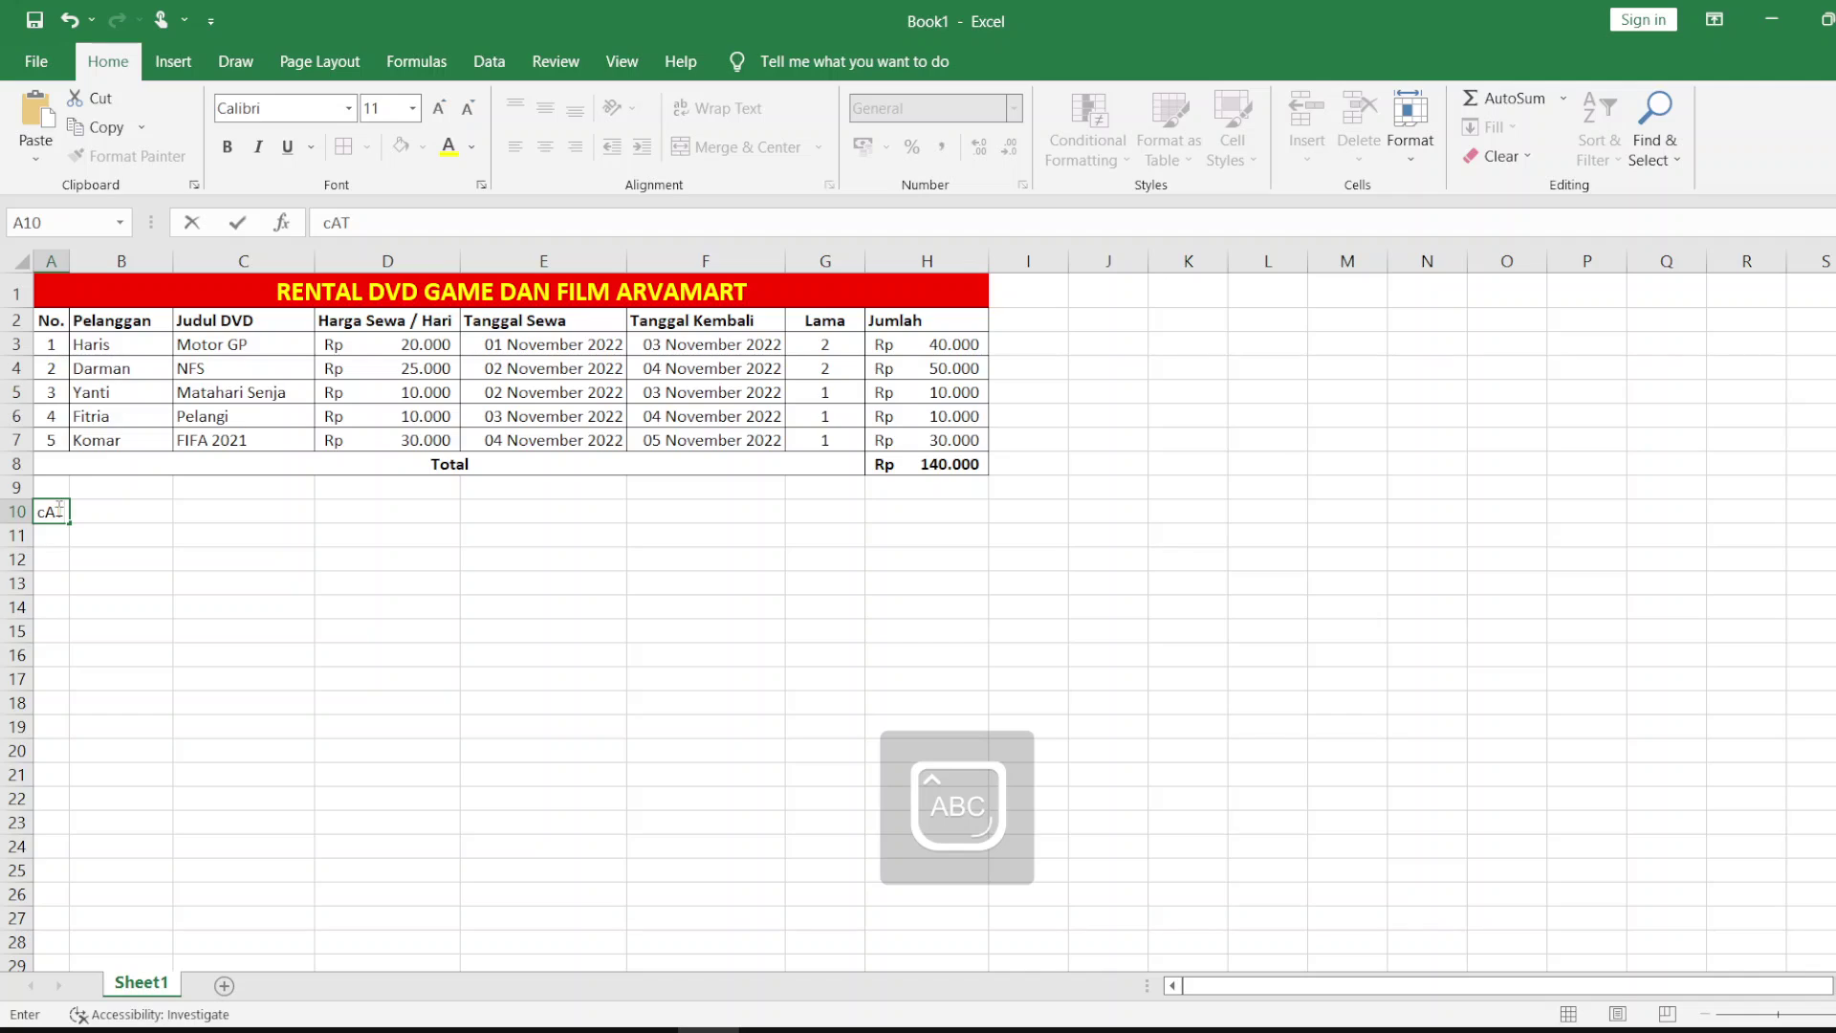
key("BackSpace")
key("BackSpace")
key("BackSpace")
type("C")
key("Caps_Lock")
type("atatan: ")
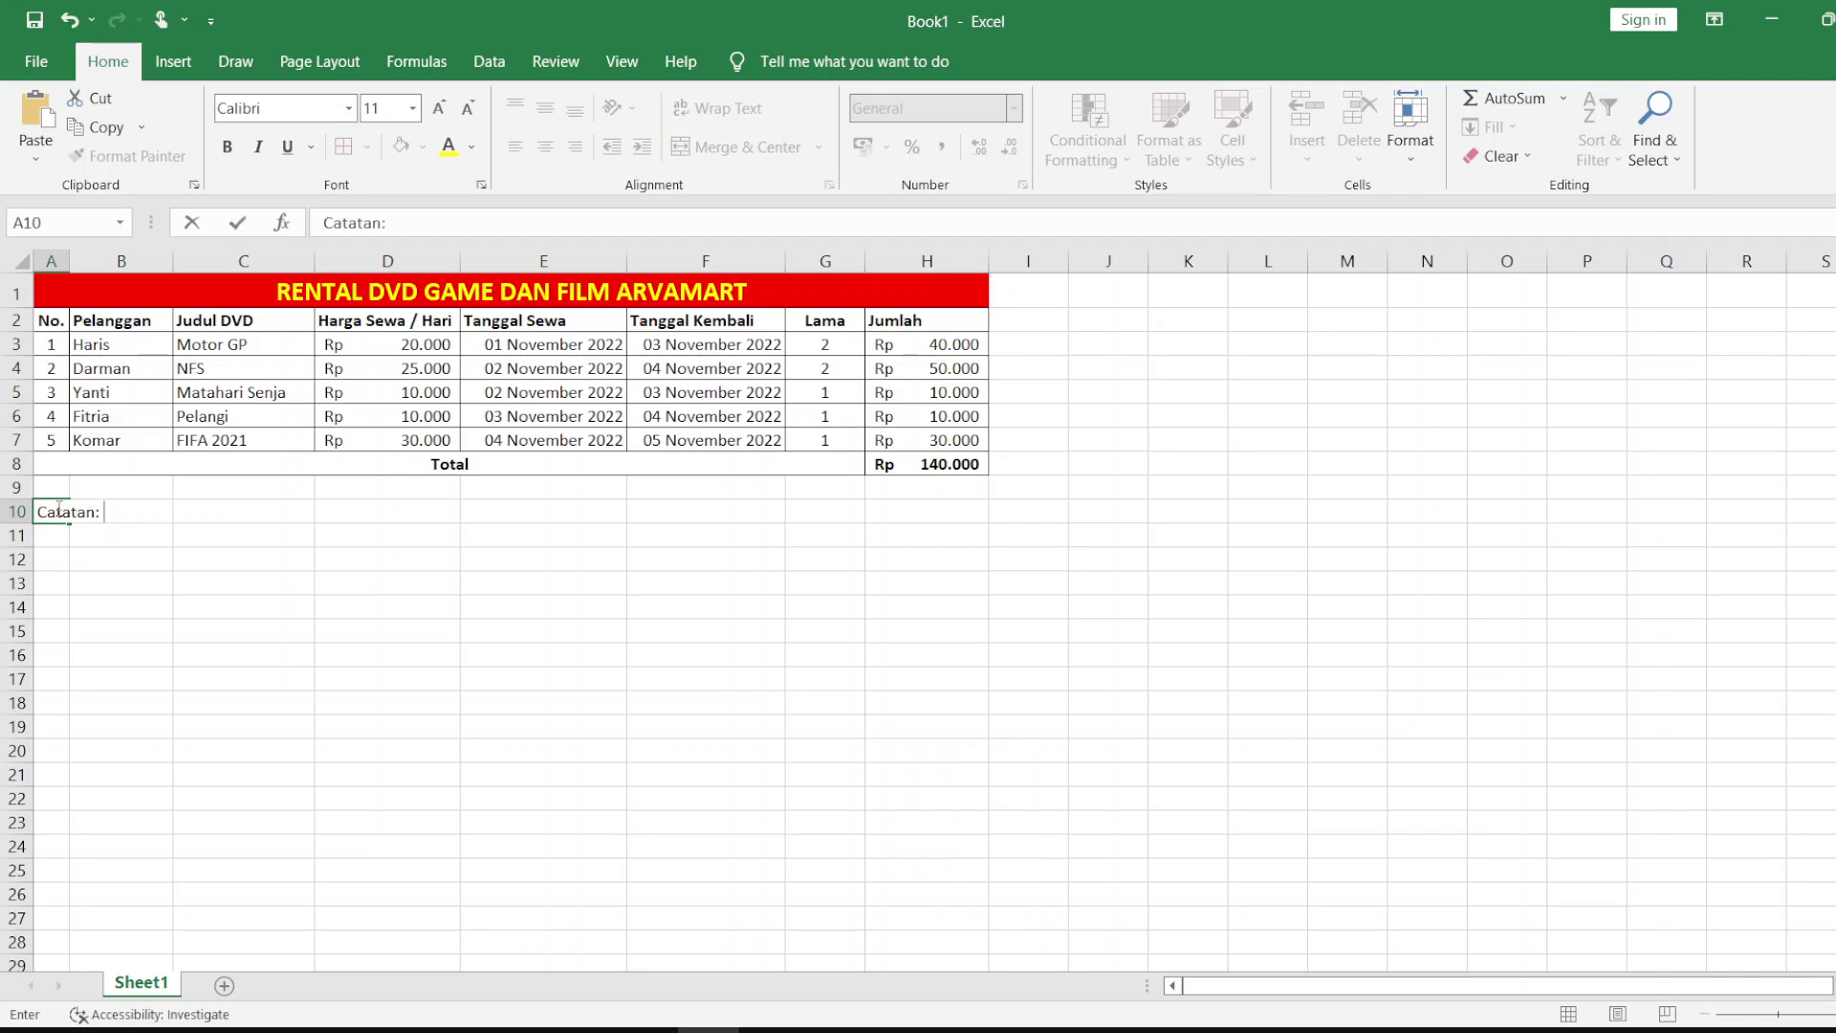
type("n")
key("BackSpace")
key("Caps_Lock")
type("N")
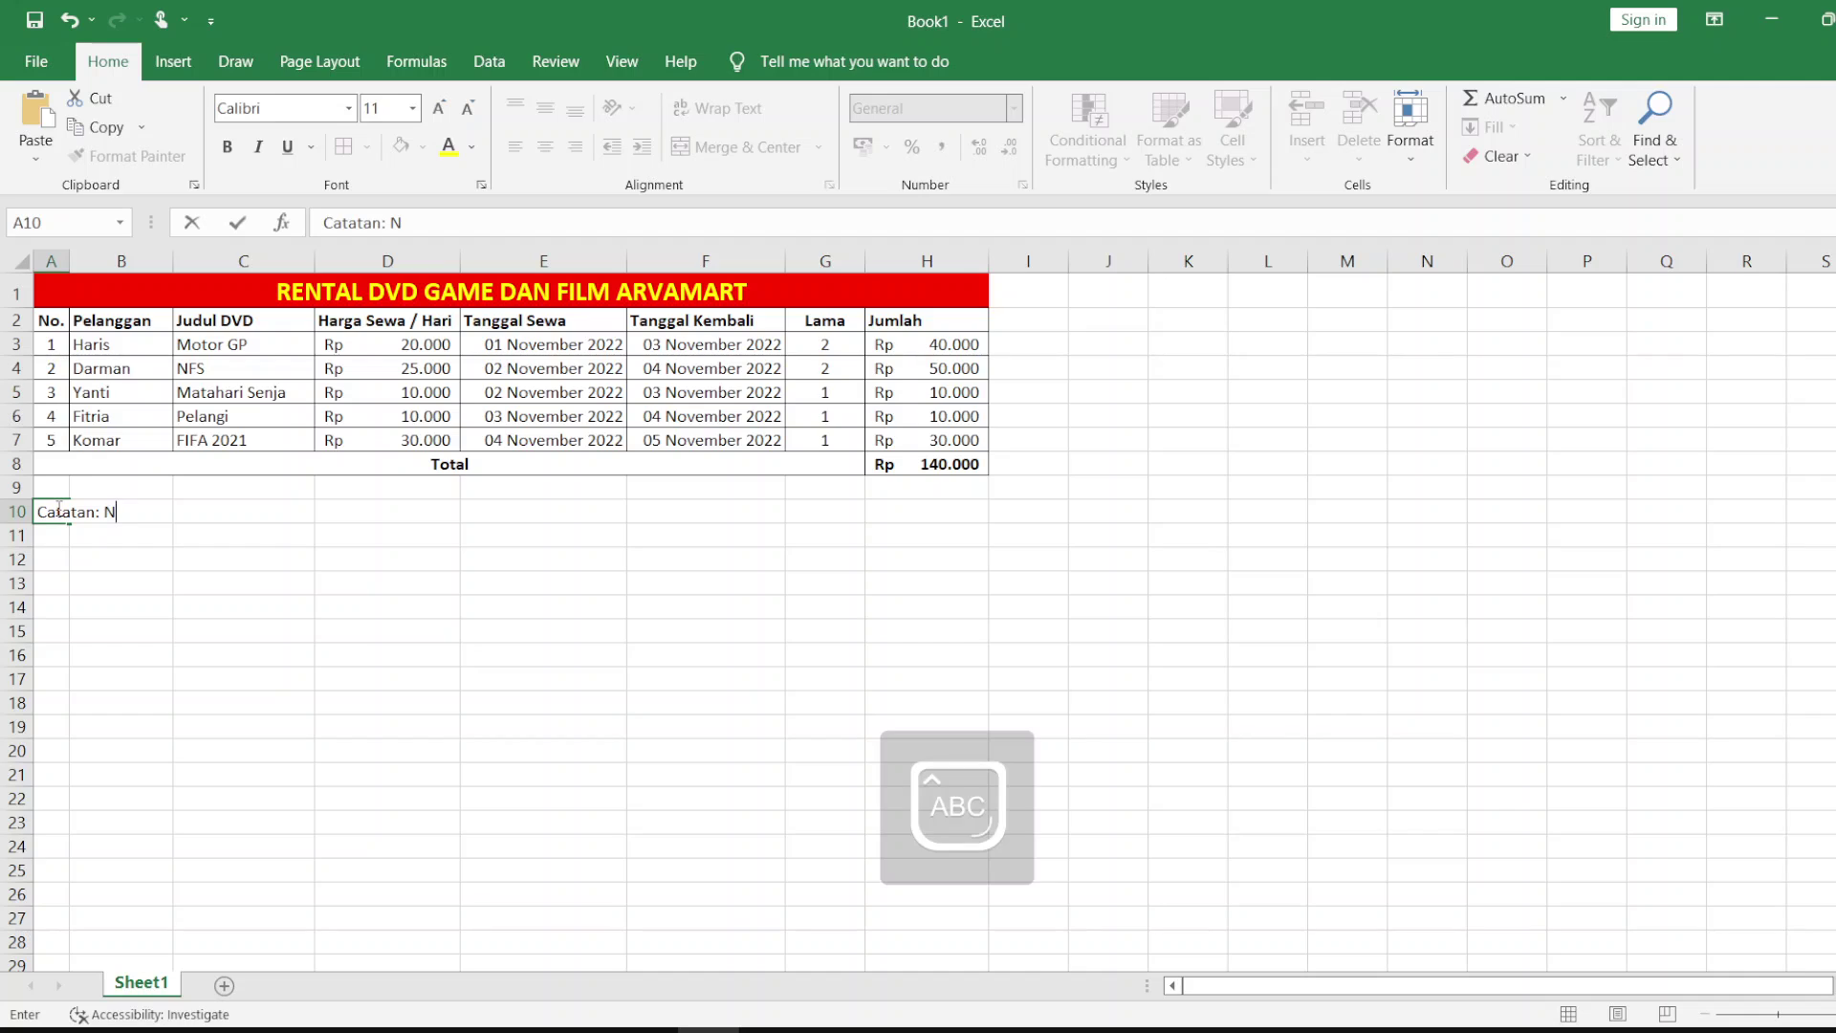
key("Caps_Lock")
type("ama pela")
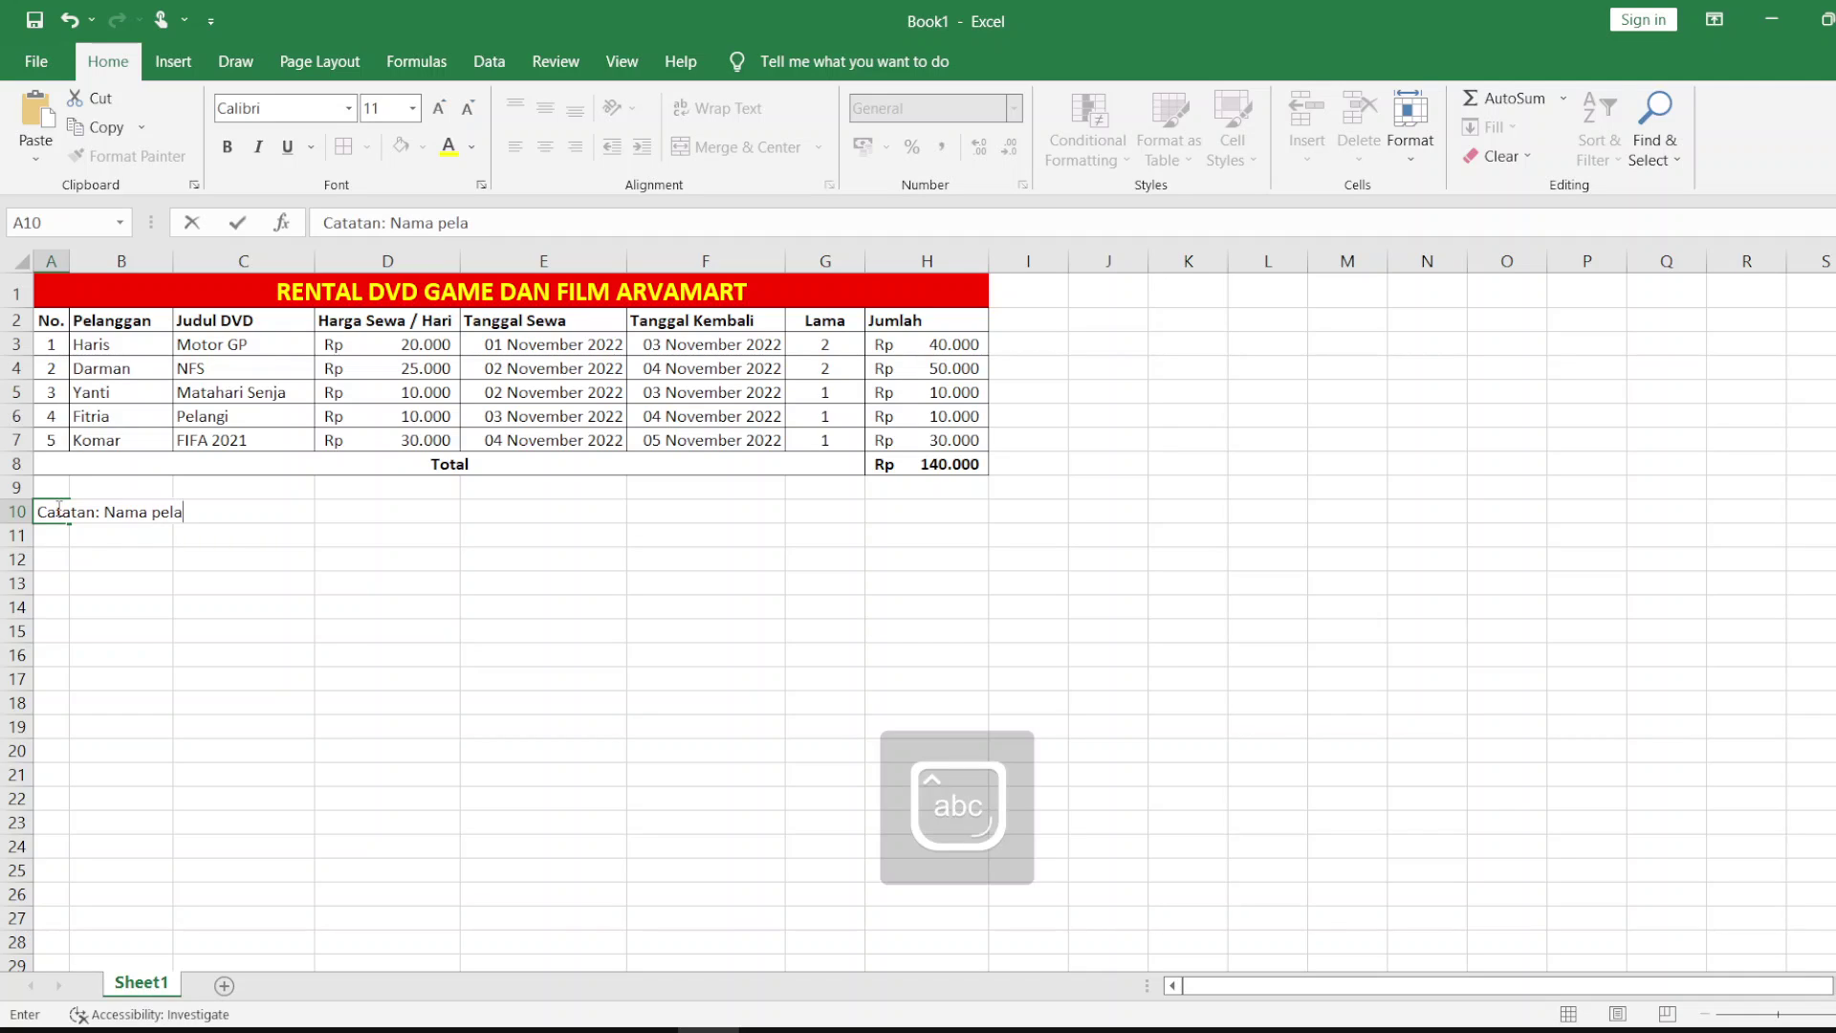
type("nggan, j")
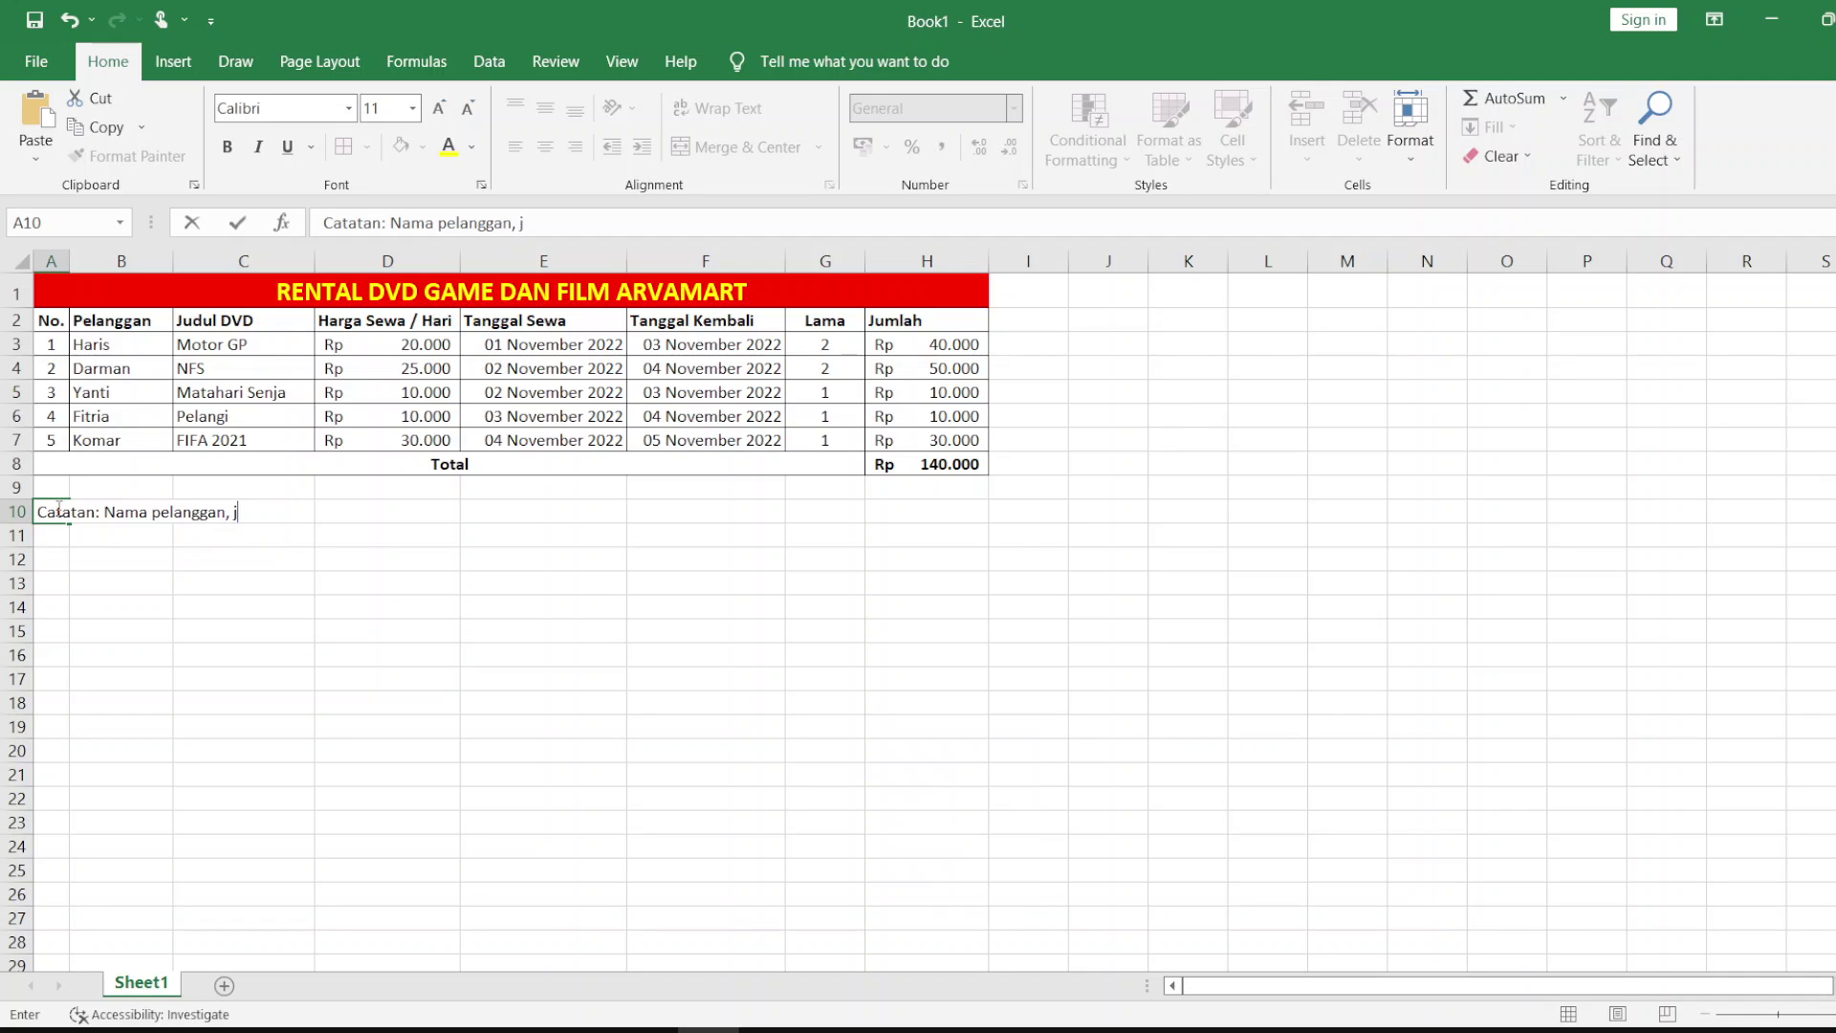
type("udul dvd dan h")
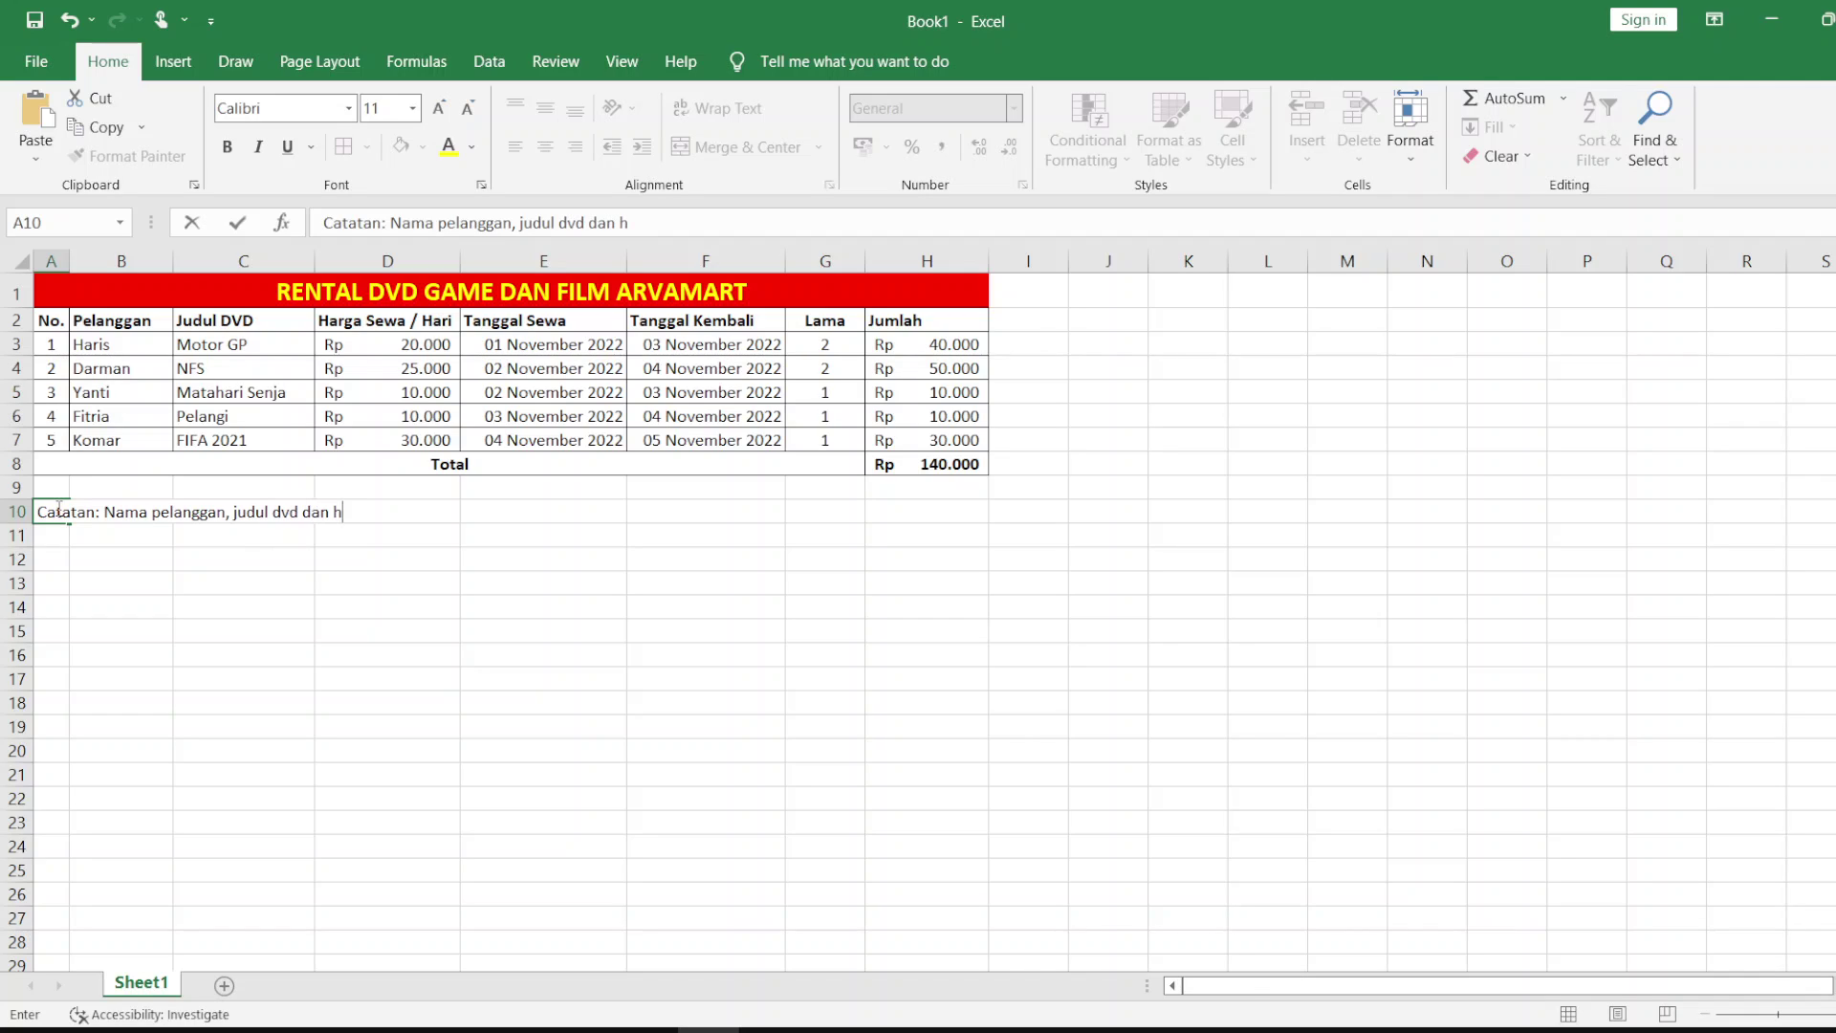
type("arga sewa buka")
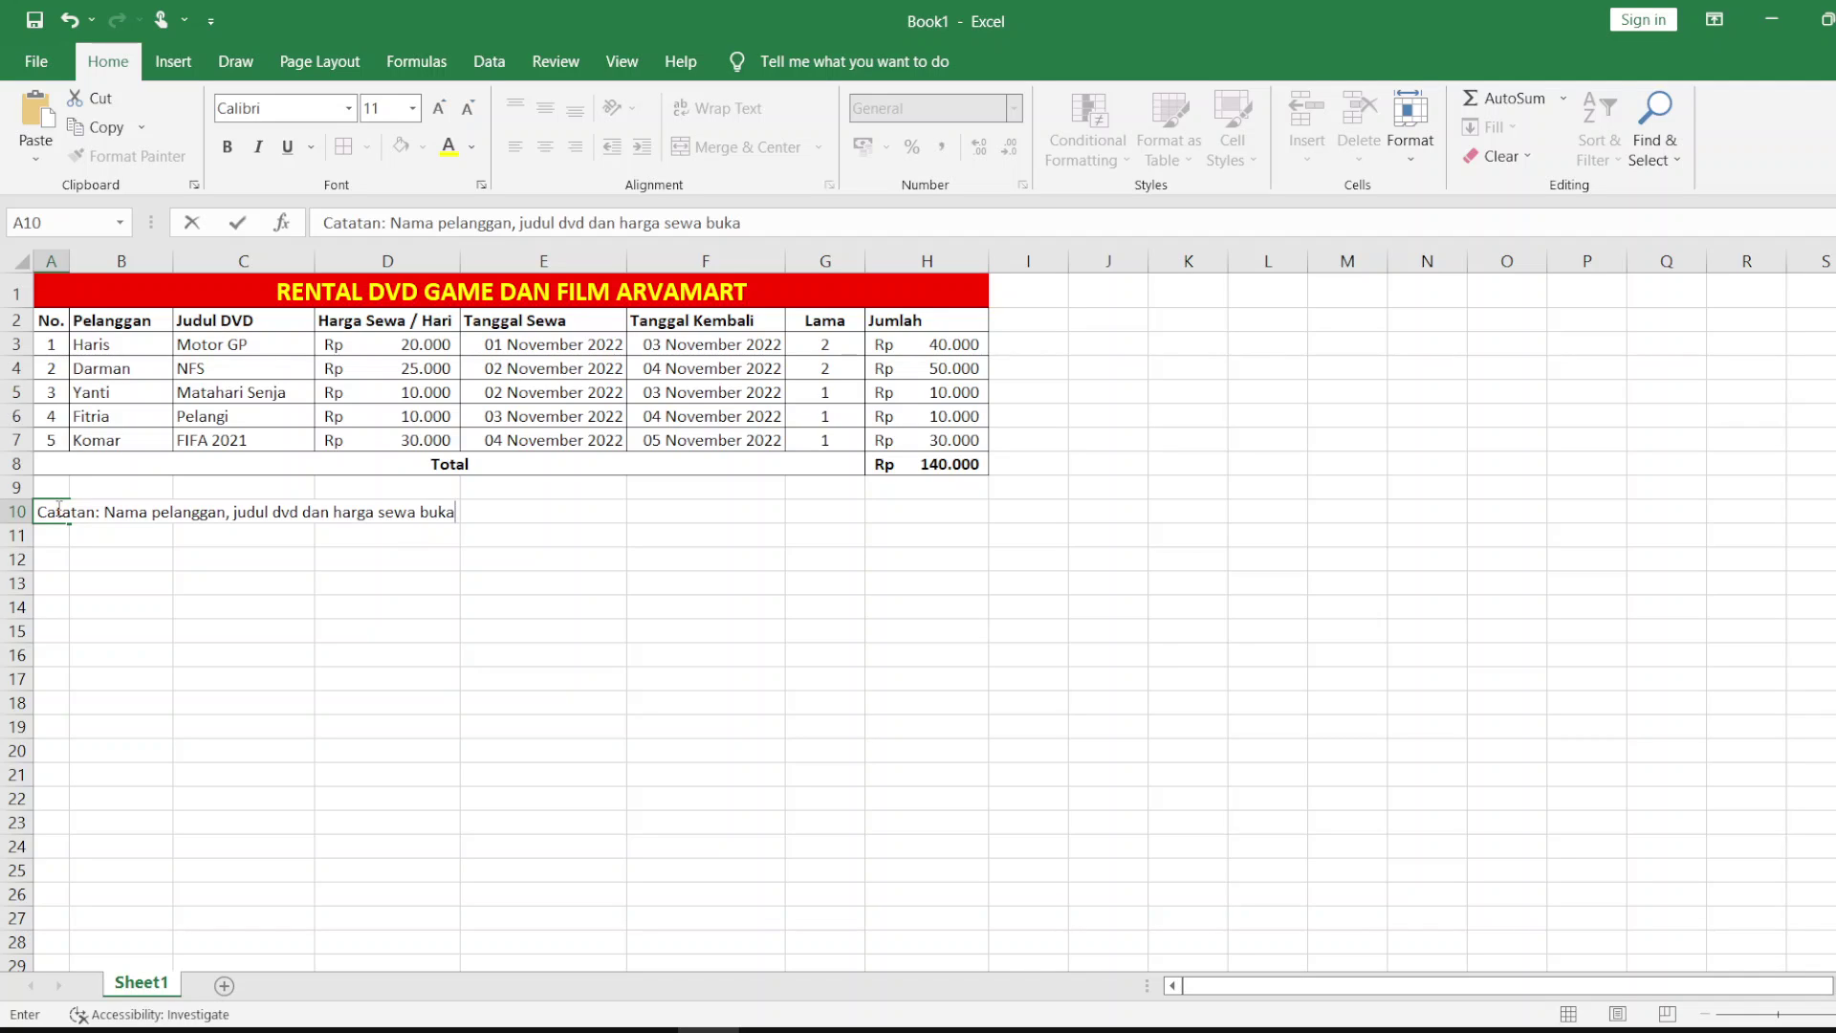
type("n sebenarnya ha")
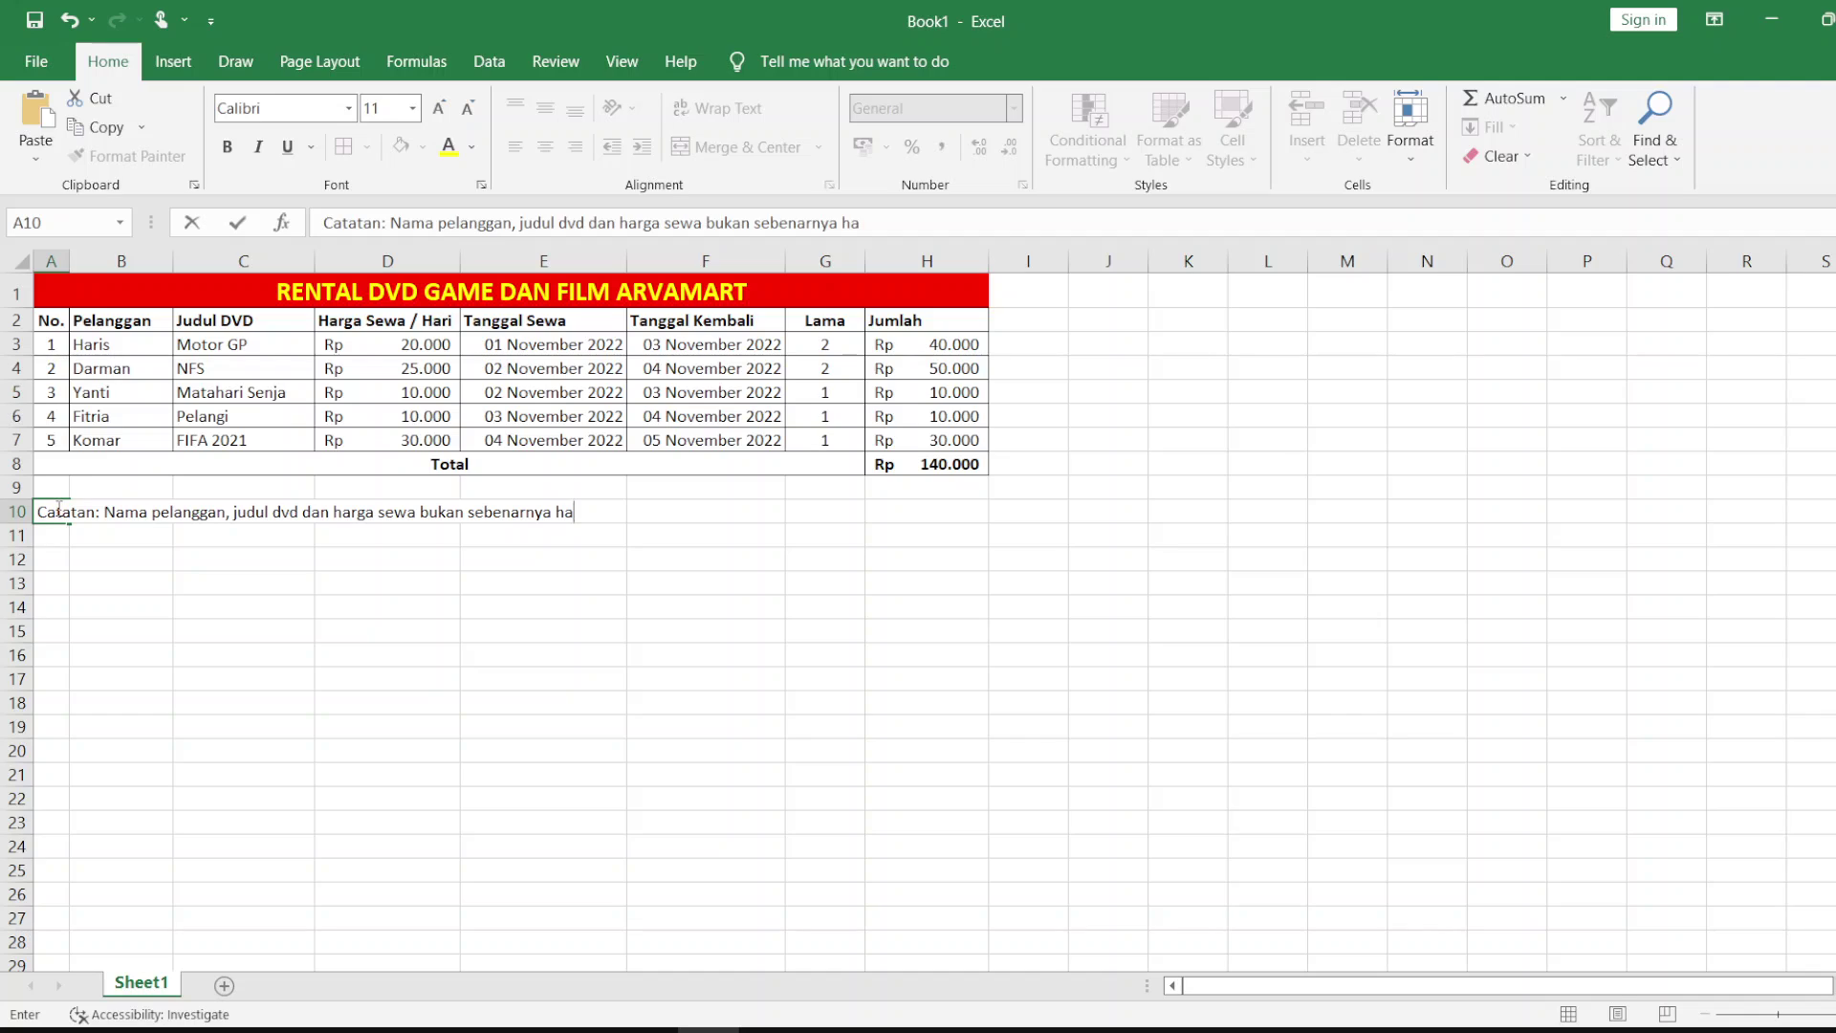
type("nya contoh saja")
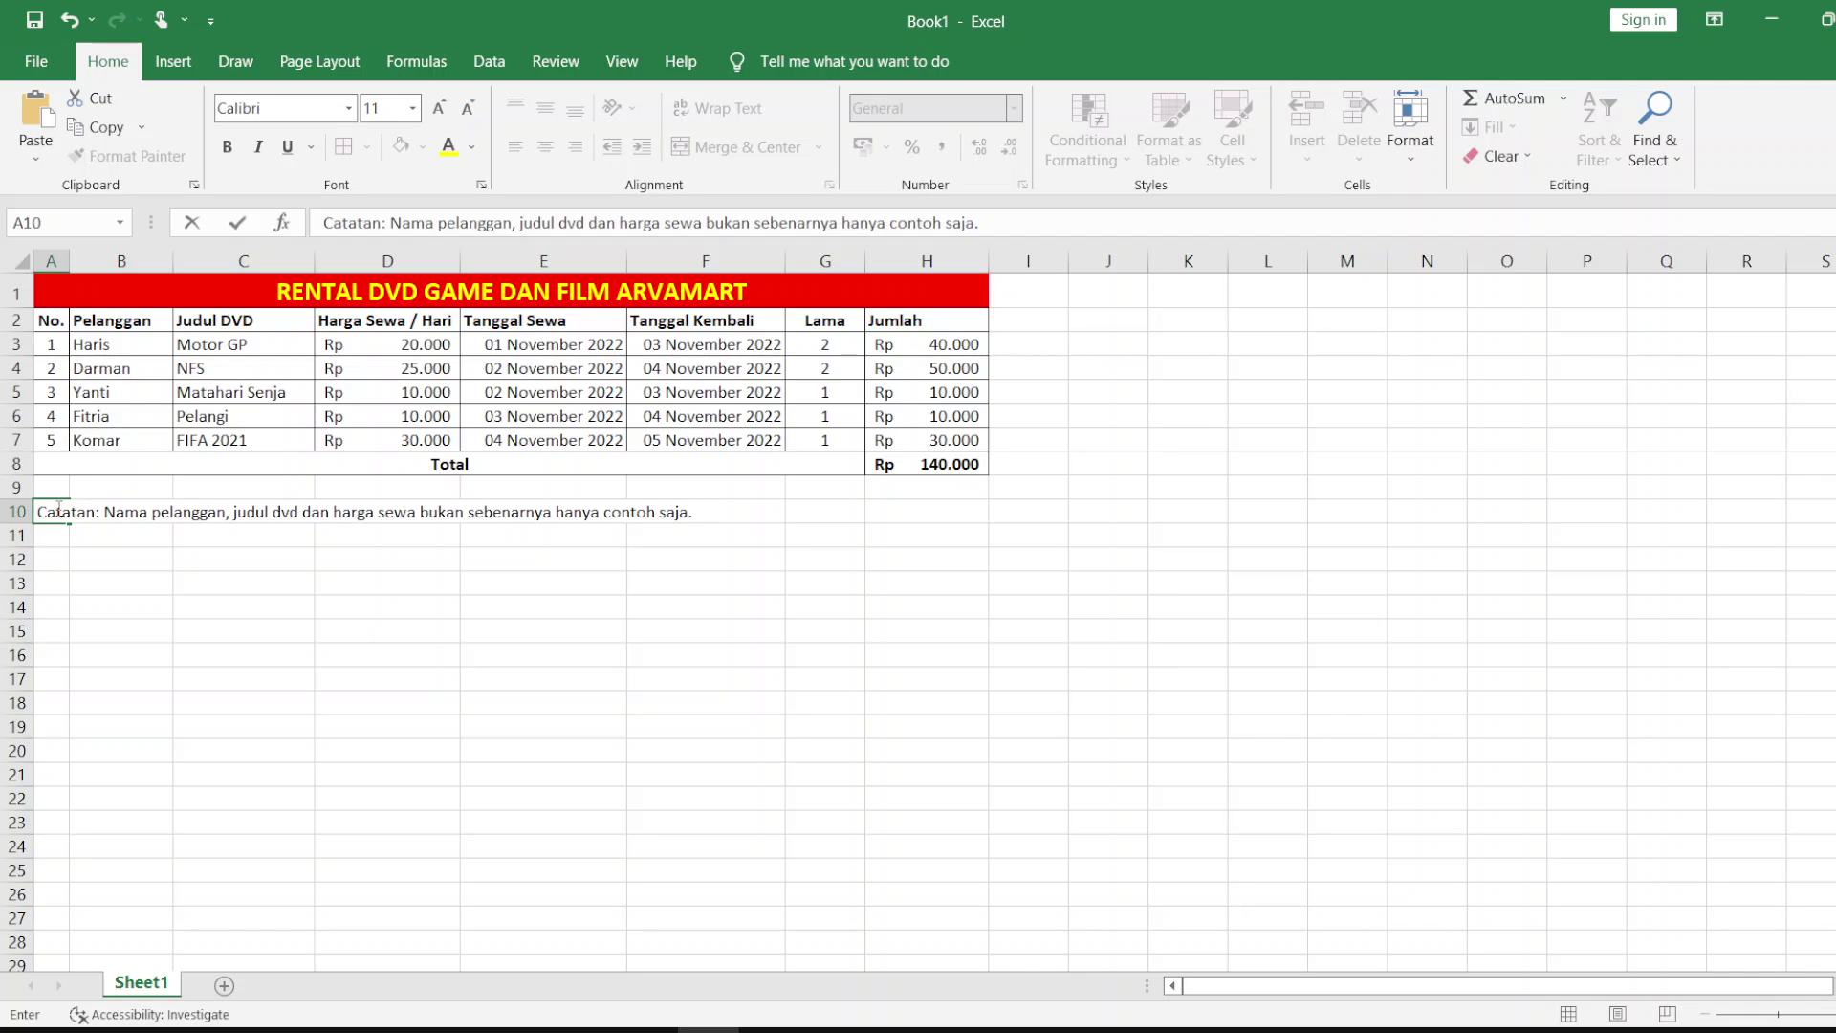
type(".")
key("Return")
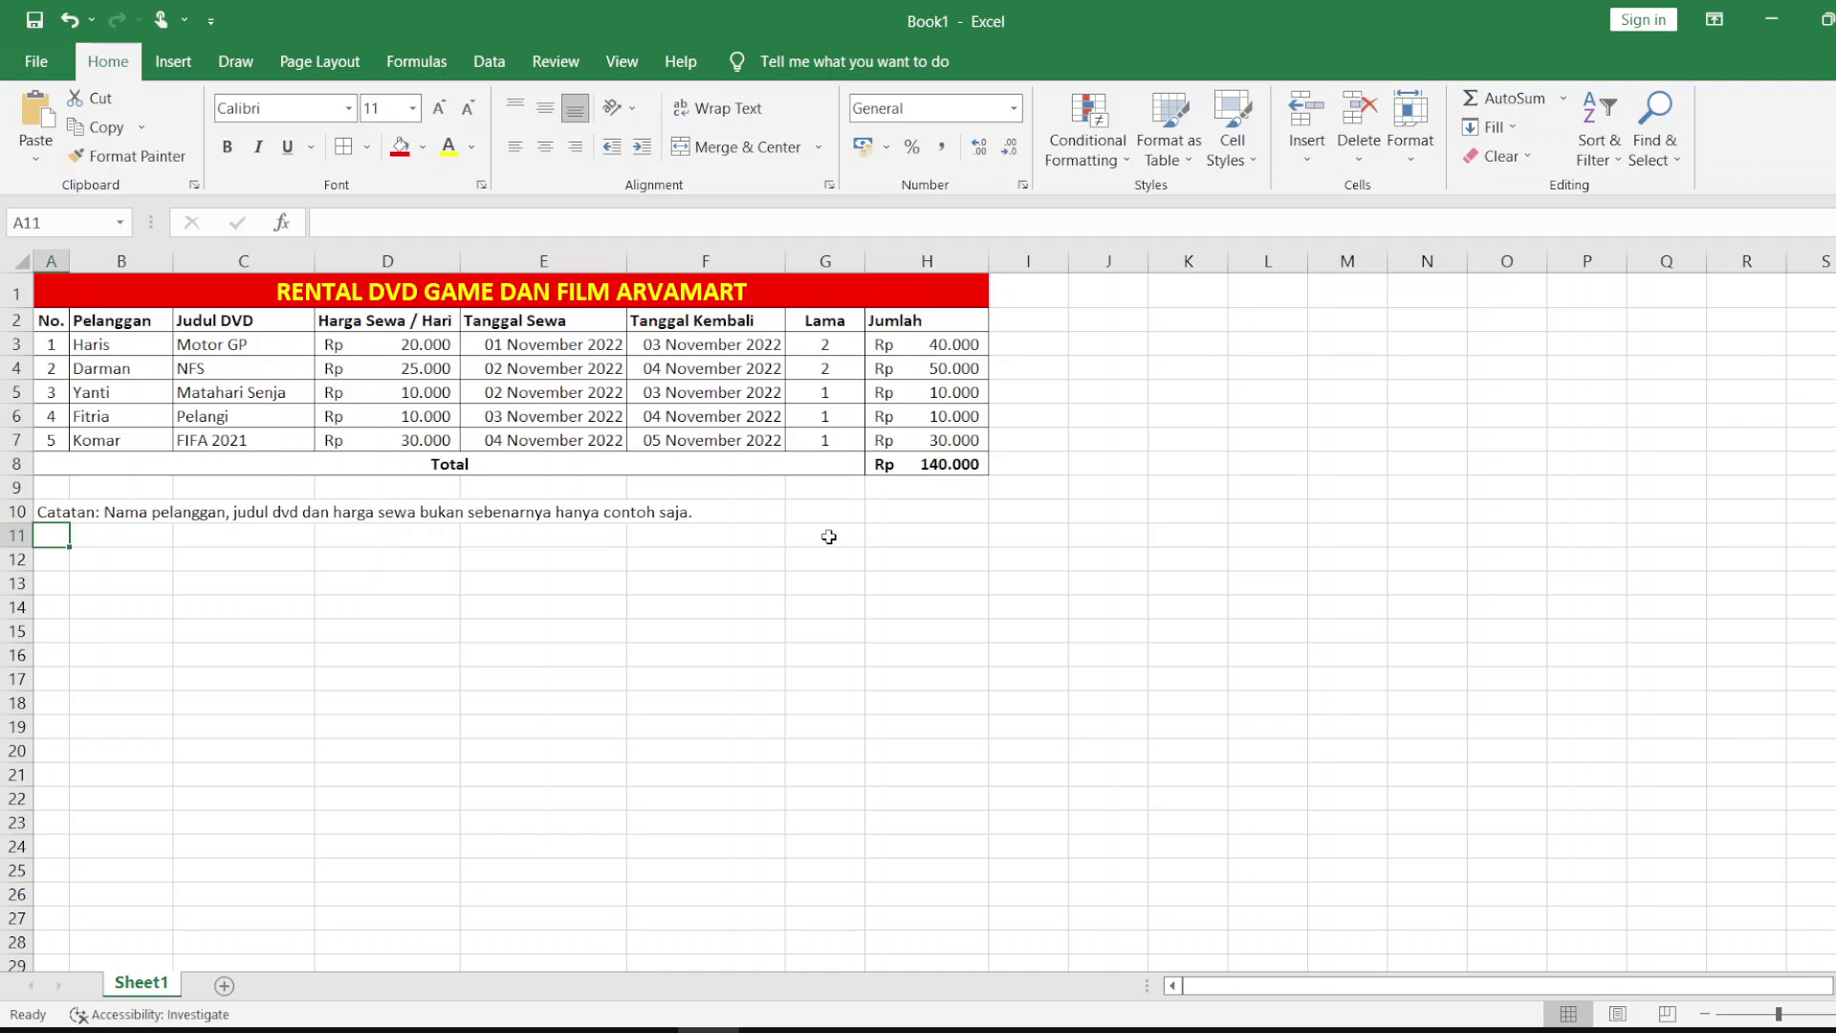
left_click(953, 460)
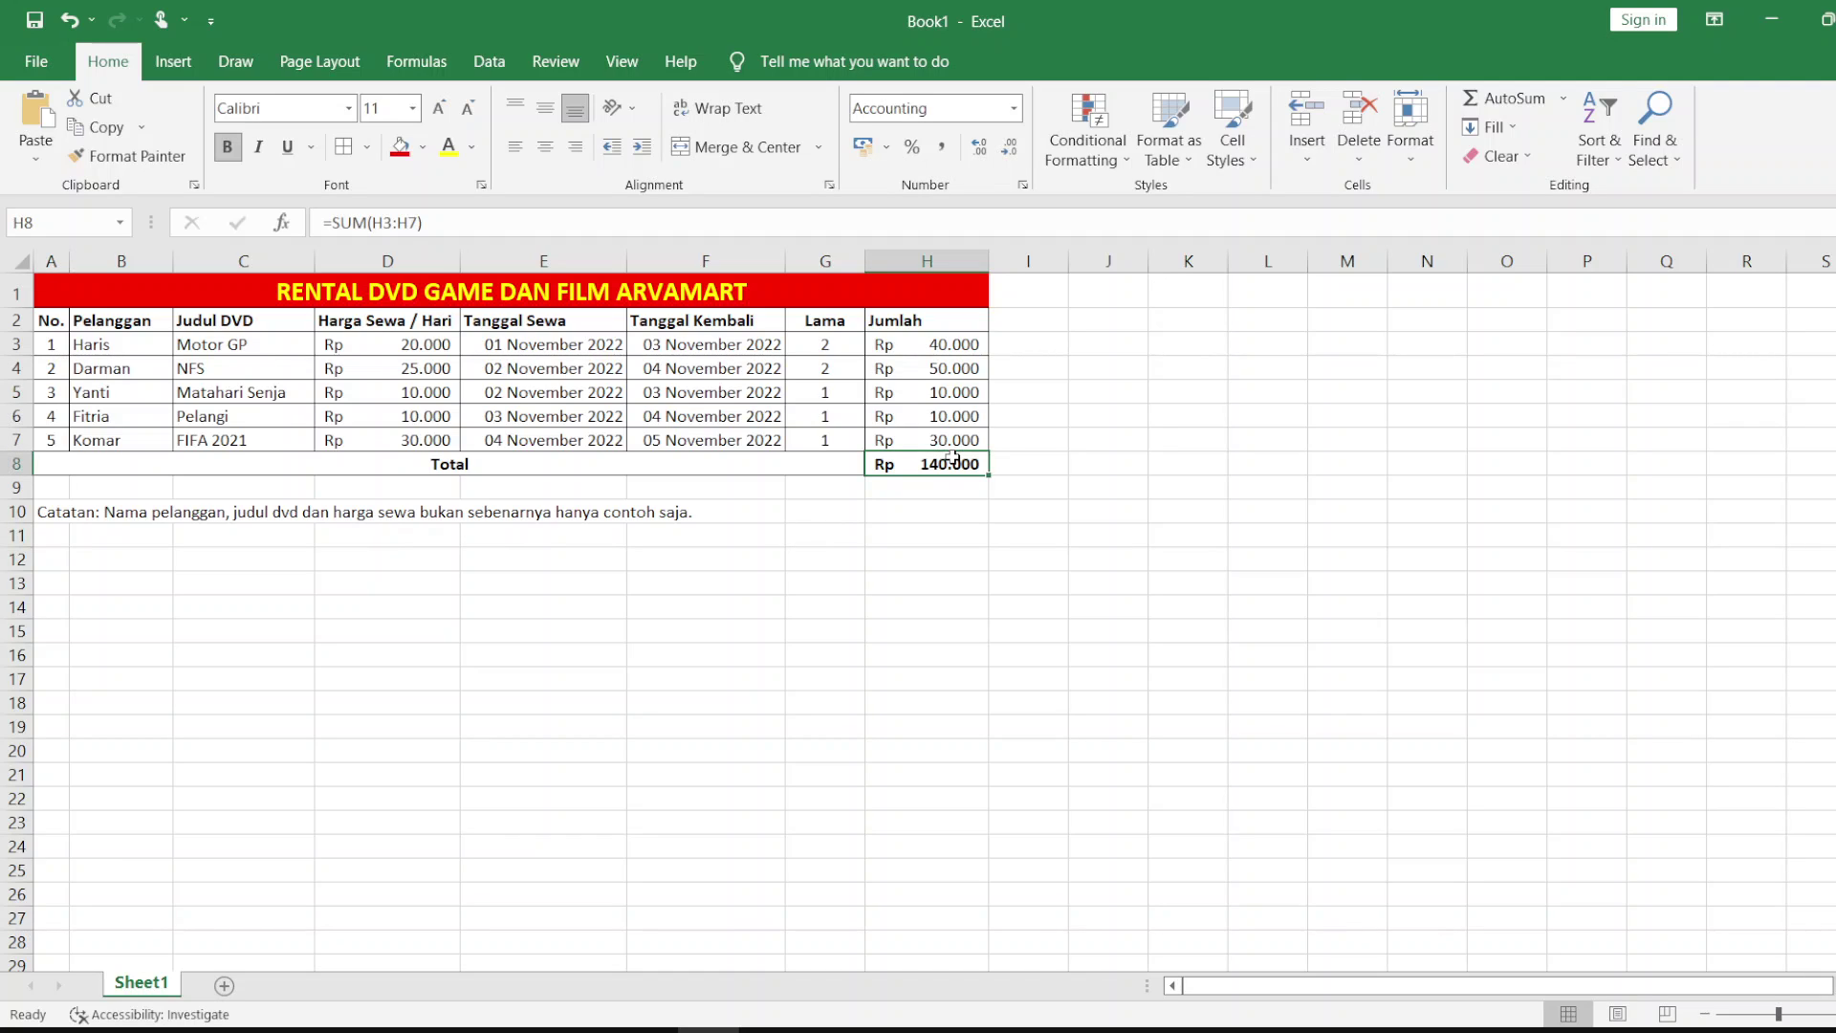